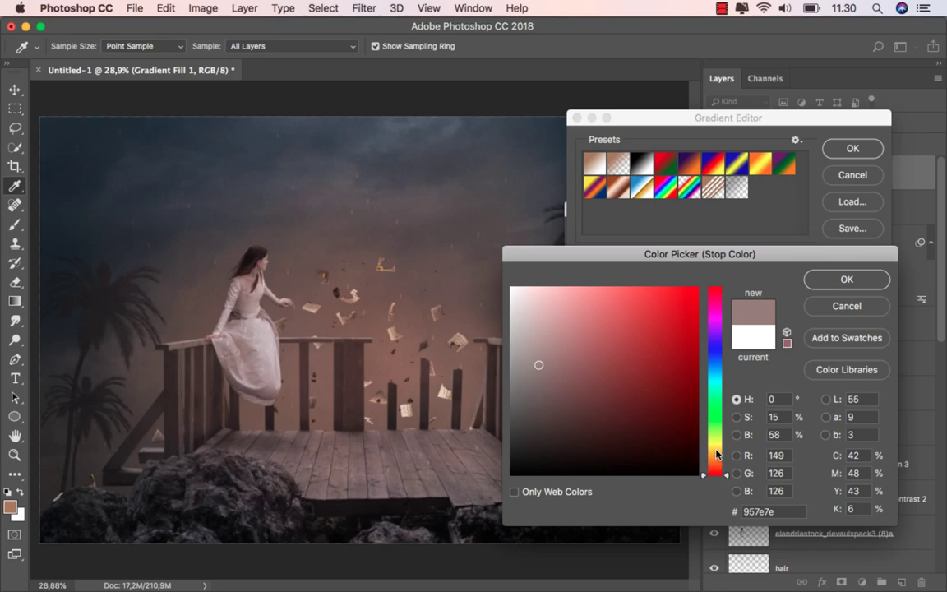
- Shift the gradient stop colour's hue to green and lighten it to a pale greyish green
{"action": "left_click_drag", "start_coordinate": [716, 454], "coordinate": [716, 440]}
{"action": "left_click", "coordinate": [716, 431]}
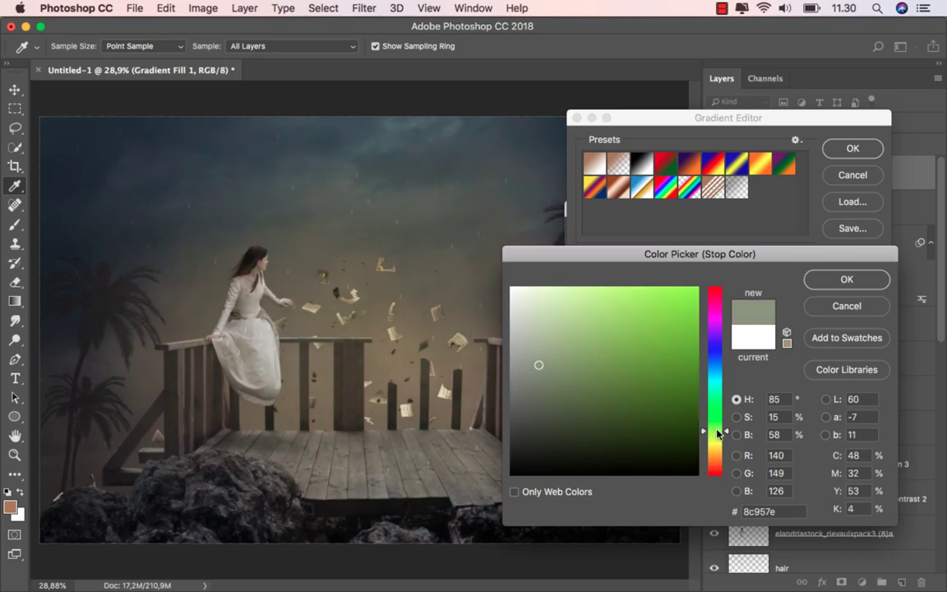
{"action": "left_click", "coordinate": [541, 352]}
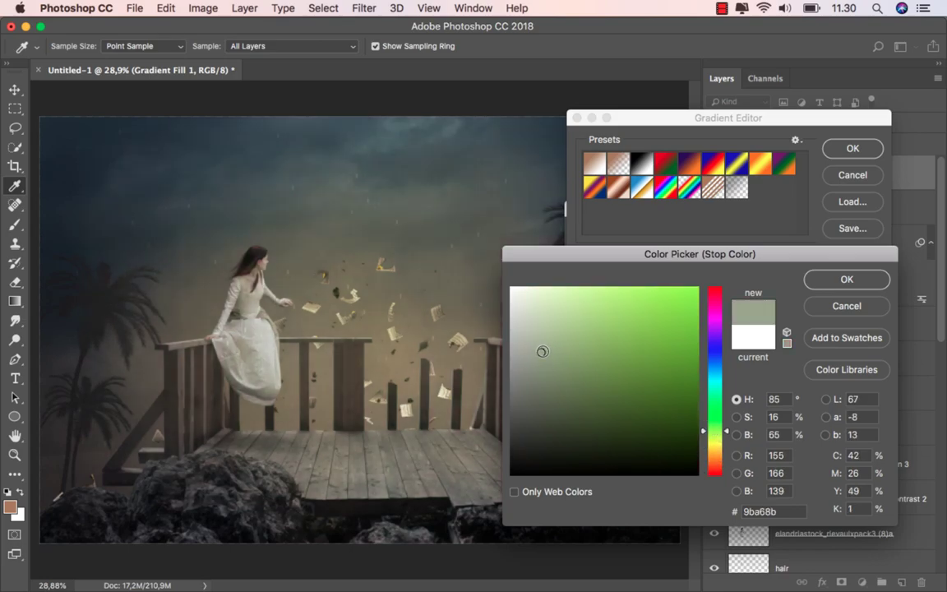
{"action": "left_click_drag", "start_coordinate": [543, 352], "coordinate": [540, 351]}
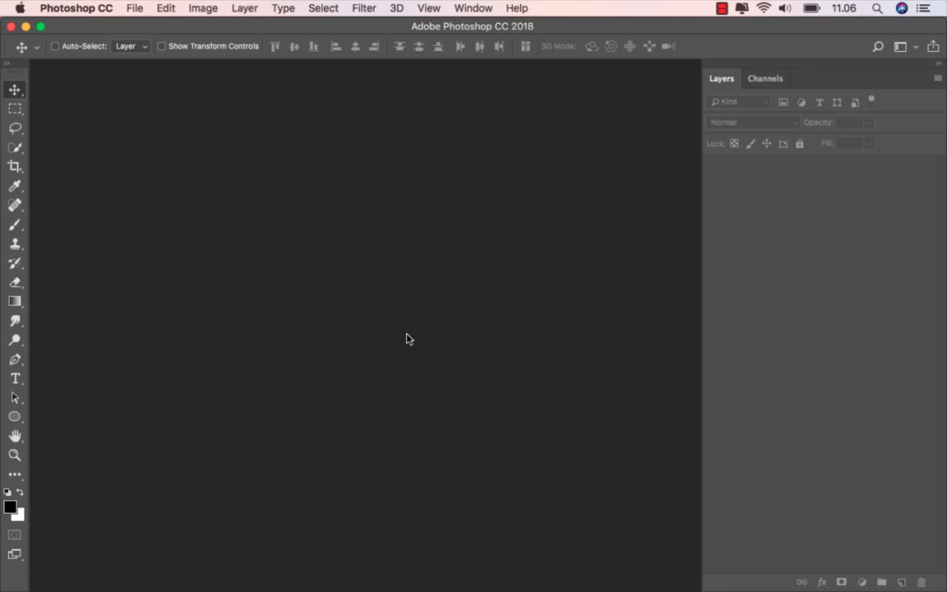
- Create a new landscape document from the 3000 × 2000 px, 300 ppi Custom preset
{"action": "left_click", "coordinate": [136, 10]}
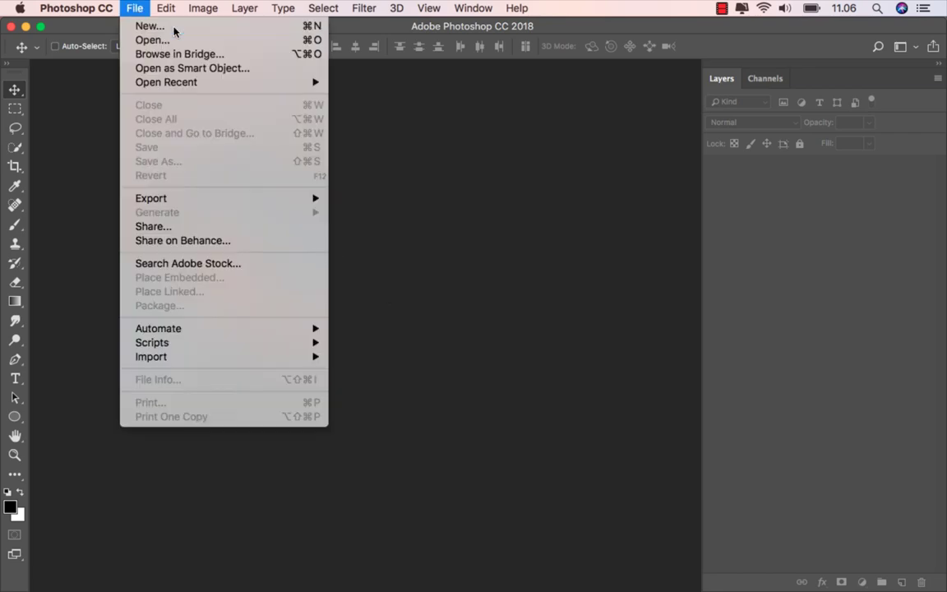
{"action": "left_click", "coordinate": [174, 30]}
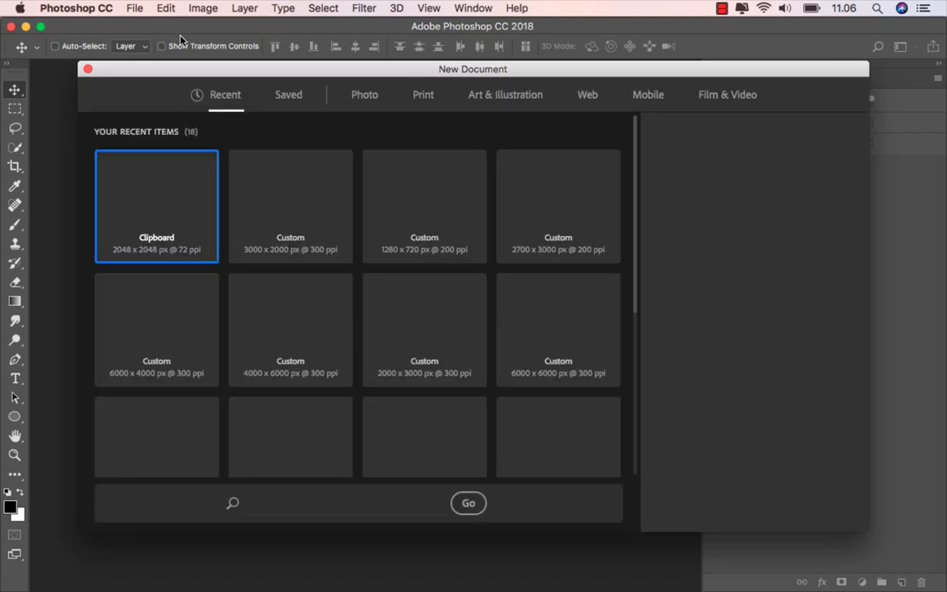
{"action": "left_click", "coordinate": [265, 211]}
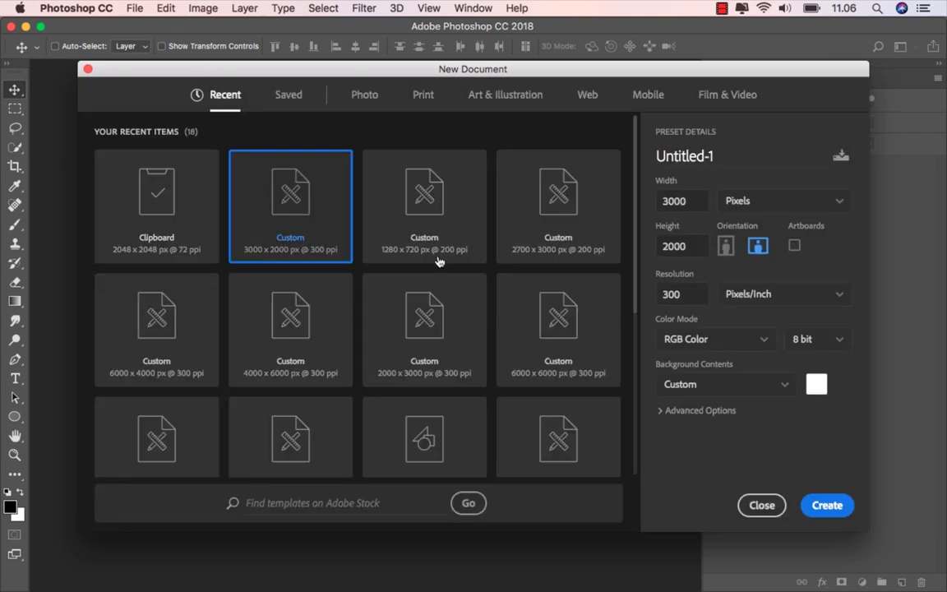
{"action": "left_click_drag", "start_coordinate": [666, 201], "coordinate": [687, 200]}
{"action": "double_click", "coordinate": [674, 245]}
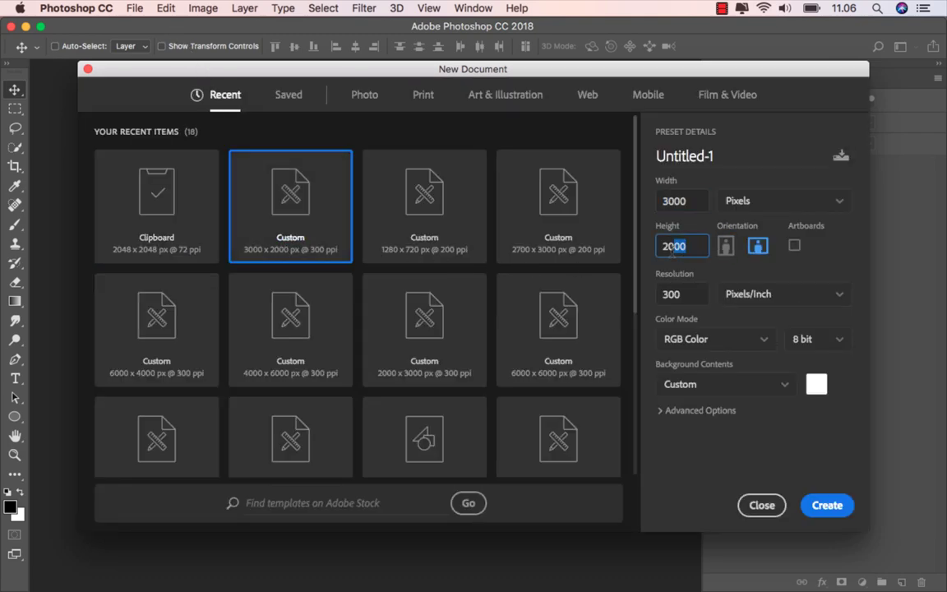
{"action": "double_click", "coordinate": [671, 294]}
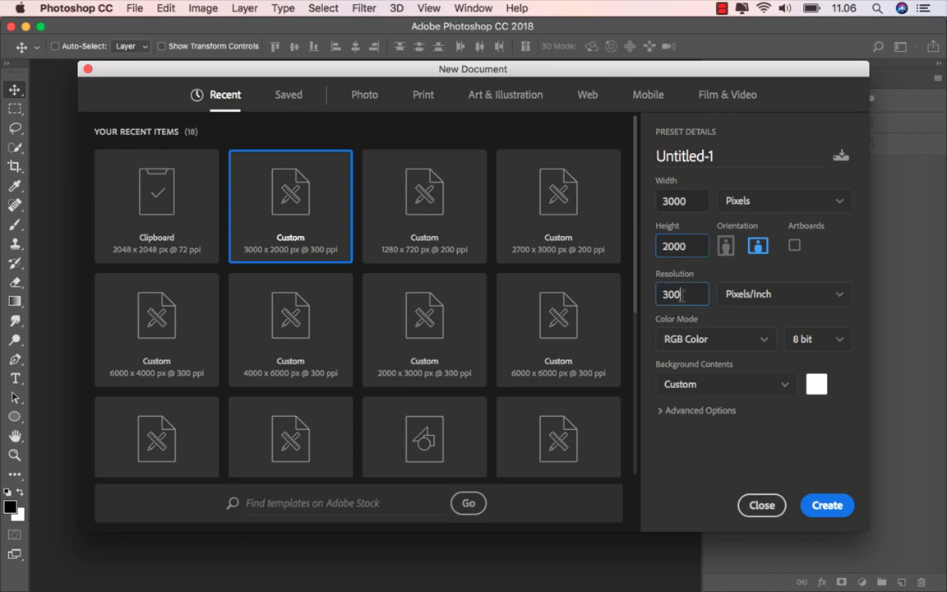
{"action": "left_click", "coordinate": [756, 246]}
{"action": "left_click", "coordinate": [827, 505]}
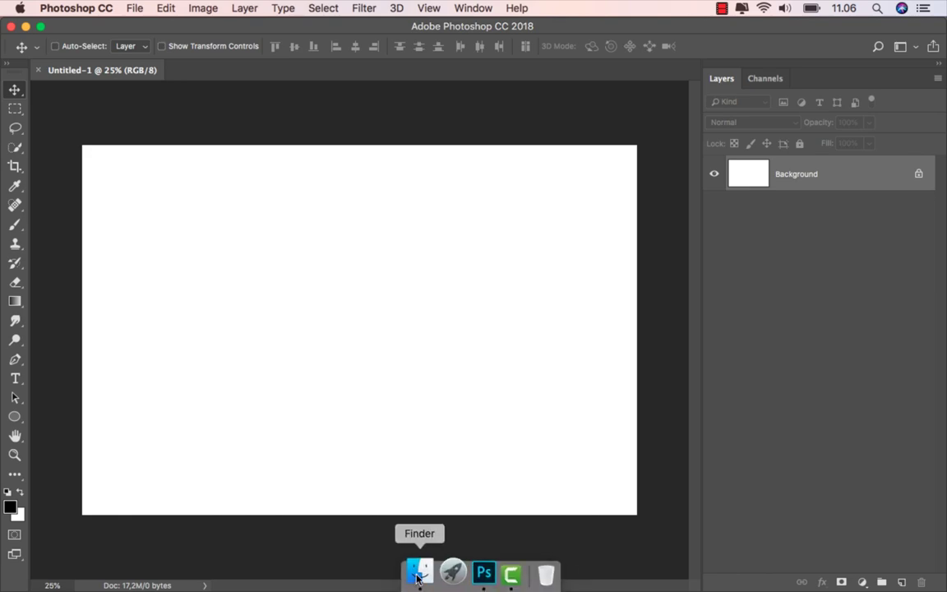
- Place the balcony cut-out PNG, move it to the canvas bottom and shorten it slightly from the top
{"action": "left_click", "coordinate": [418, 574]}
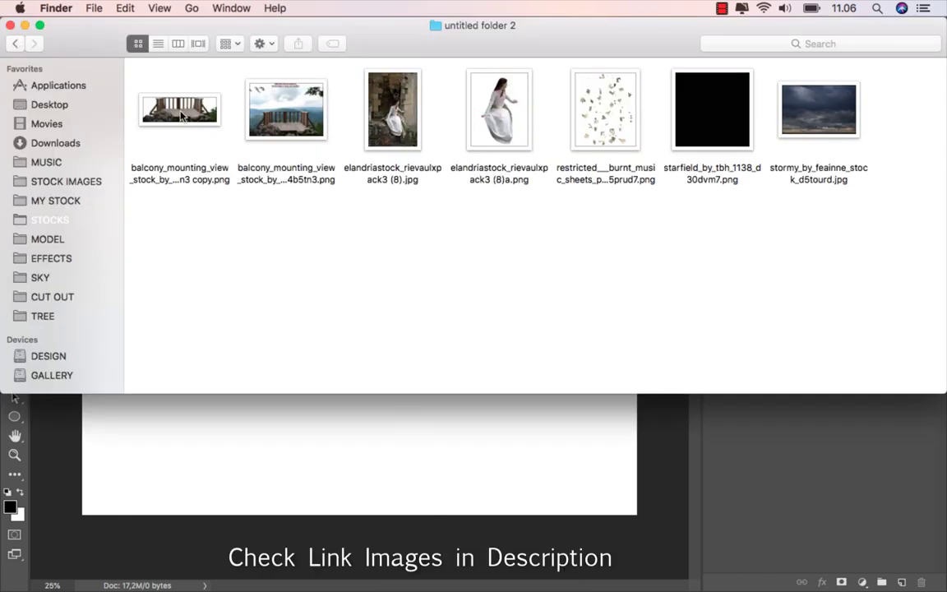
{"action": "left_click", "coordinate": [182, 116]}
{"action": "mouse_move", "coordinate": [183, 116]}
{"action": "left_mouse_down"}
{"action": "mouse_move", "coordinate": [310, 444]}
{"action": "mouse_move", "coordinate": [313, 405]}
{"action": "left_mouse_up"}
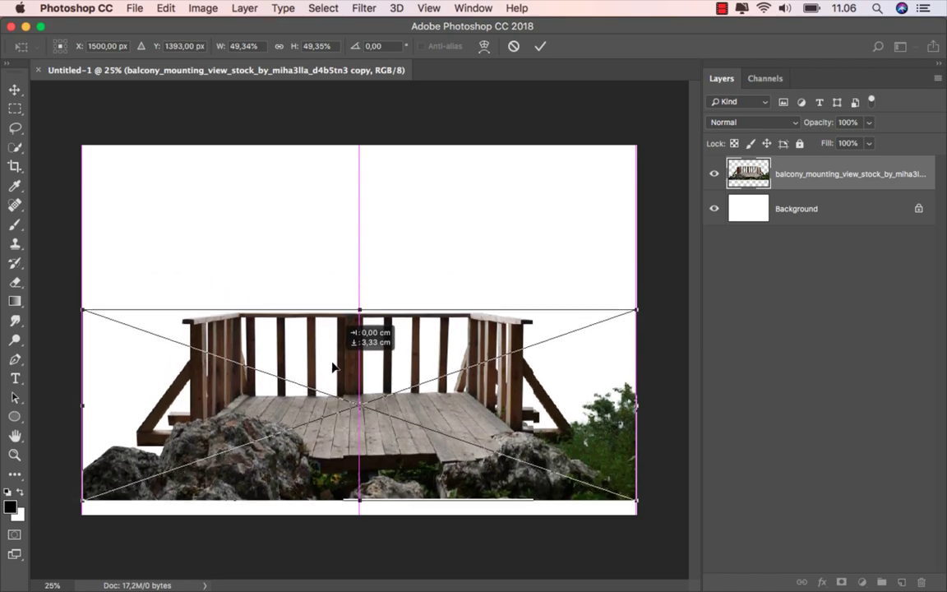
{"action": "left_click_drag", "start_coordinate": [338, 304], "coordinate": [332, 380]}
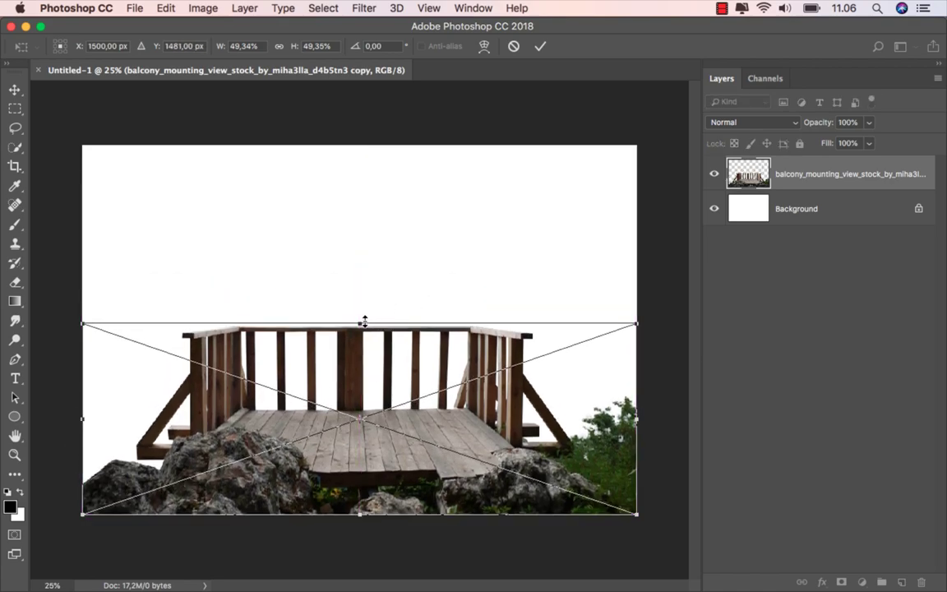
{"action": "left_click_drag", "start_coordinate": [365, 322], "coordinate": [364, 331]}
{"action": "key", "text": "Return"}
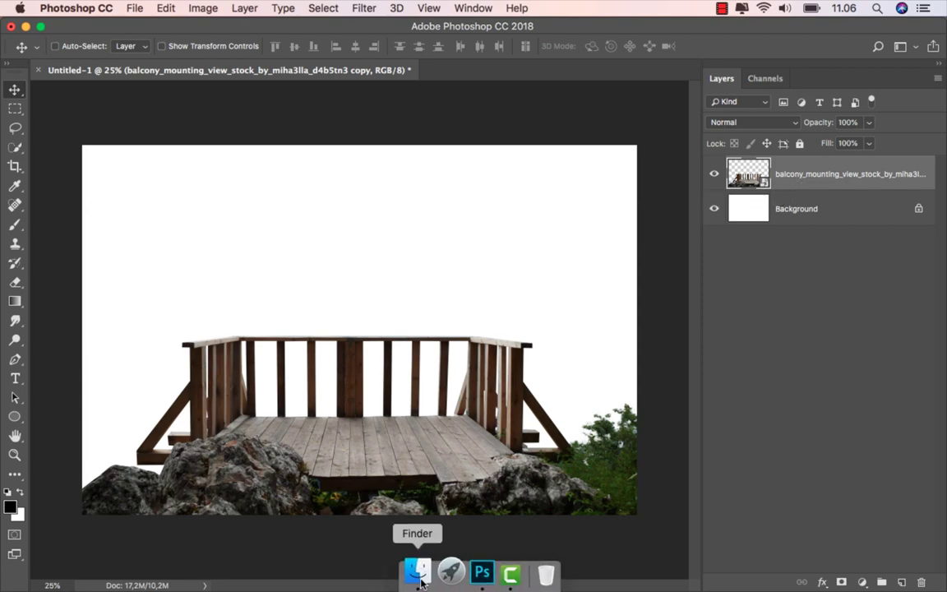
- Place the stormy sky photo and flip it horizontally
{"action": "left_click", "coordinate": [418, 573]}
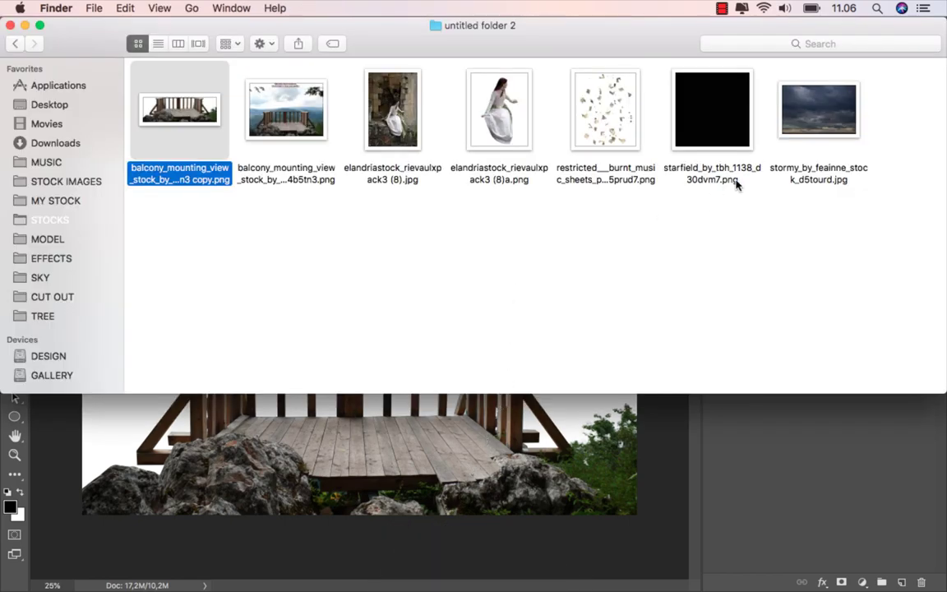
{"action": "mouse_move", "coordinate": [805, 129]}
{"action": "left_mouse_down"}
{"action": "mouse_move", "coordinate": [392, 457]}
{"action": "mouse_move", "coordinate": [364, 364]}
{"action": "left_mouse_up"}
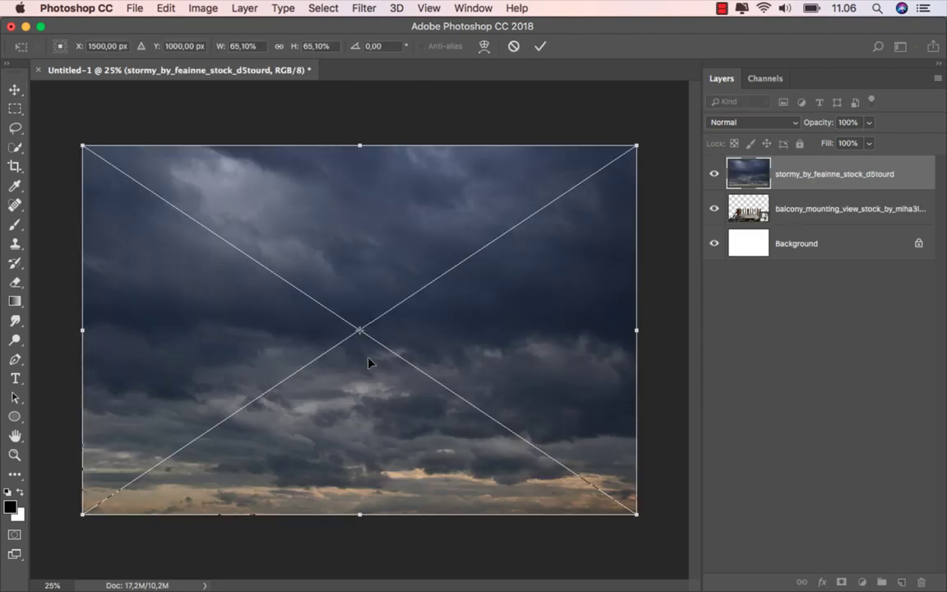
{"action": "right_click", "coordinate": [362, 266]}
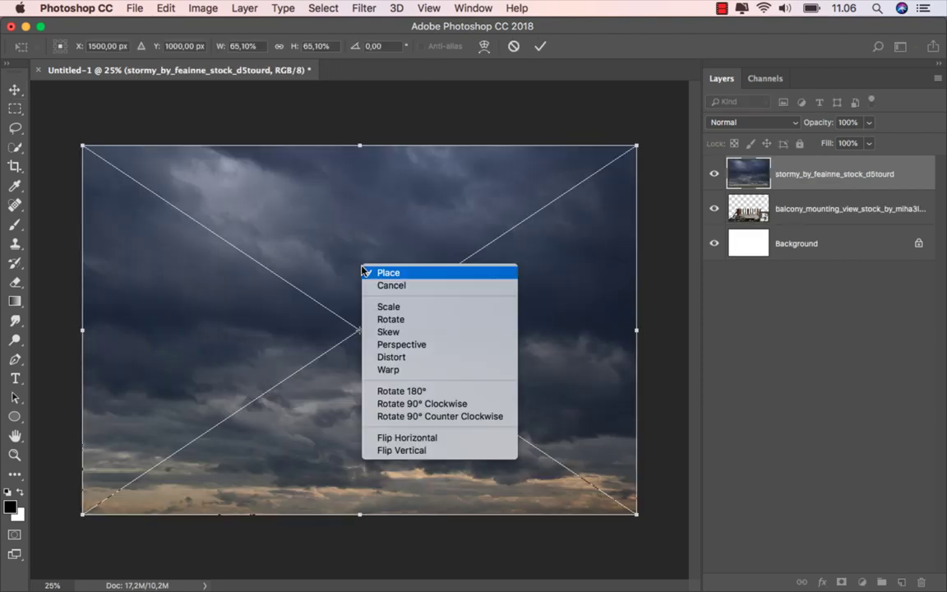
{"action": "left_click", "coordinate": [412, 438]}
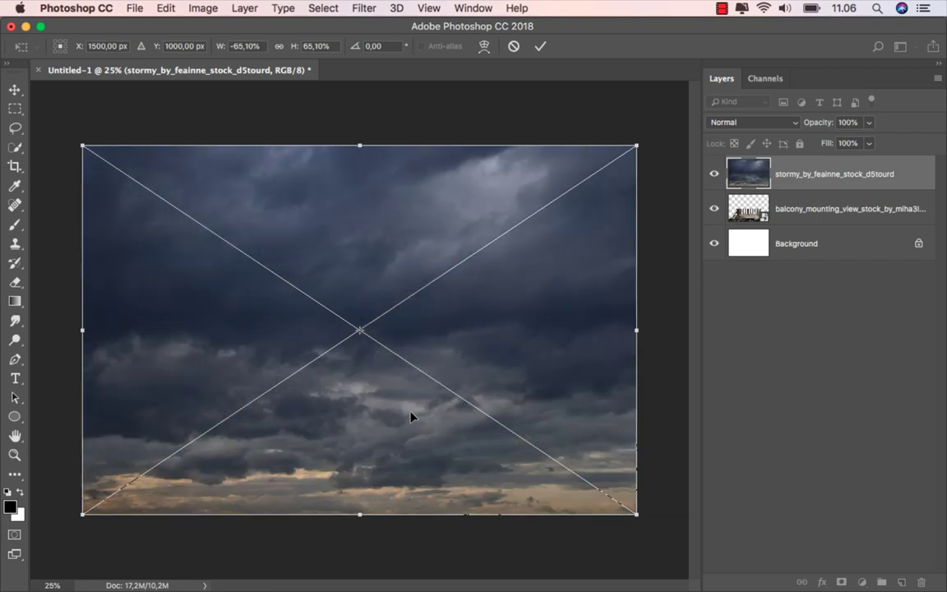
- Stretch the sky wider to the right and move its layer beneath the balcony
{"action": "scroll", "coordinate": [411, 400], "scroll_direction": "down", "scroll_amount": 2}
{"action": "scroll", "coordinate": [411, 400], "scroll_direction": "down", "scroll_amount": 2}
{"action": "scroll", "coordinate": [411, 400], "scroll_direction": "down", "scroll_amount": 2}
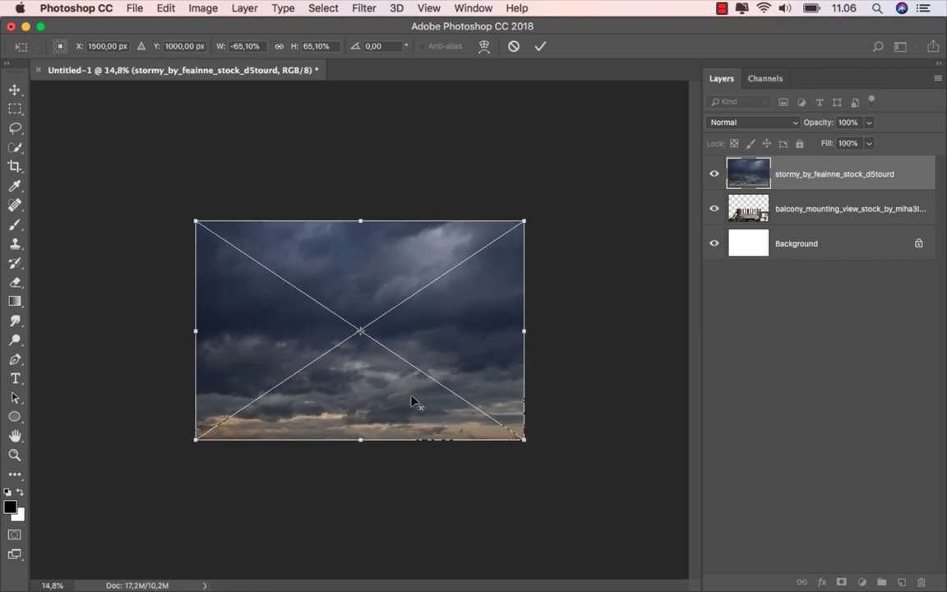
{"action": "left_click_drag", "start_coordinate": [524, 330], "coordinate": [714, 309]}
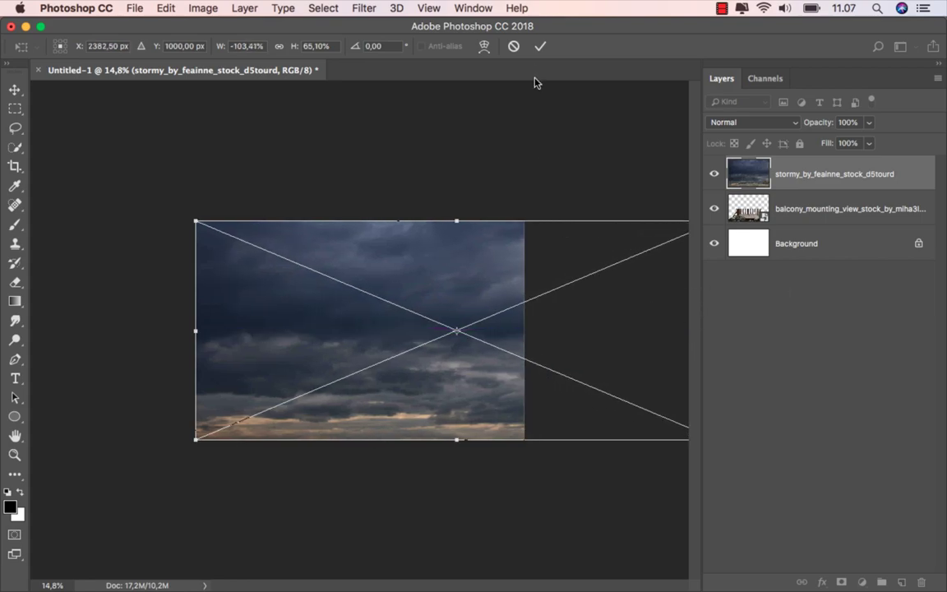
{"action": "left_click", "coordinate": [539, 47]}
{"action": "key", "text": "ctrl+0"}
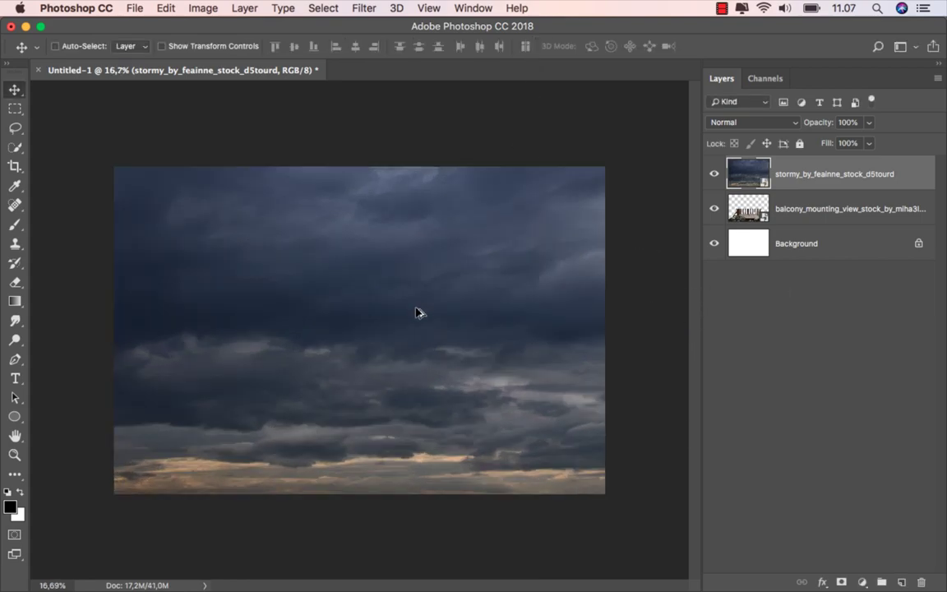
{"action": "left_click_drag", "start_coordinate": [787, 185], "coordinate": [785, 215]}
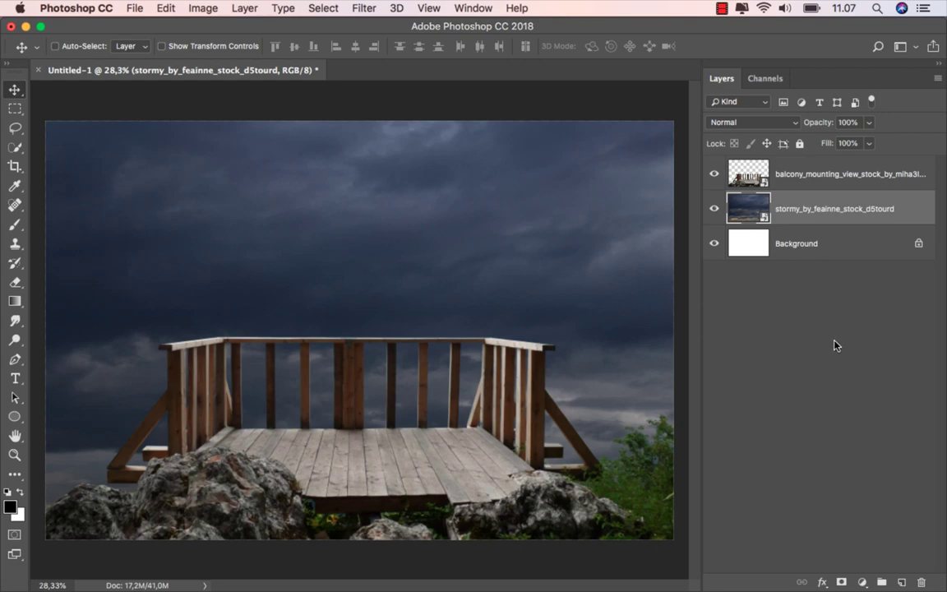
- Add a layer mask to the sky and set up a black fading gradient at 50% opacity
{"action": "left_click", "coordinate": [841, 582]}
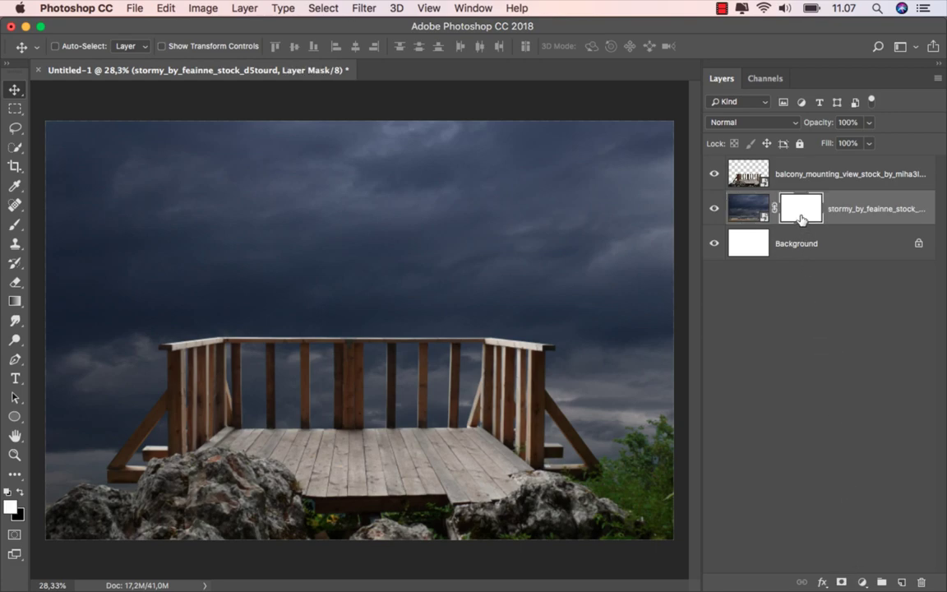
{"action": "left_click", "coordinate": [15, 301]}
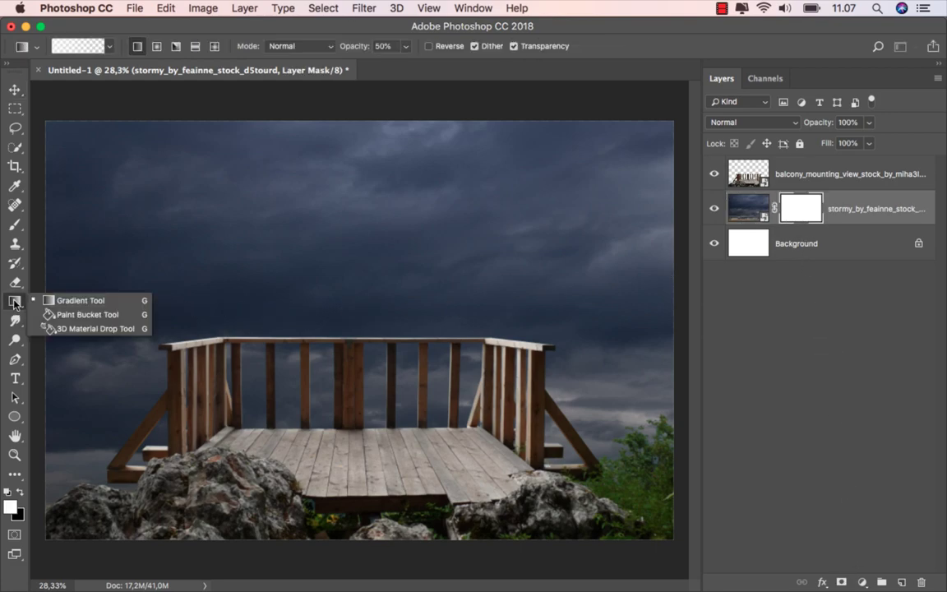
{"action": "left_click", "coordinate": [67, 302]}
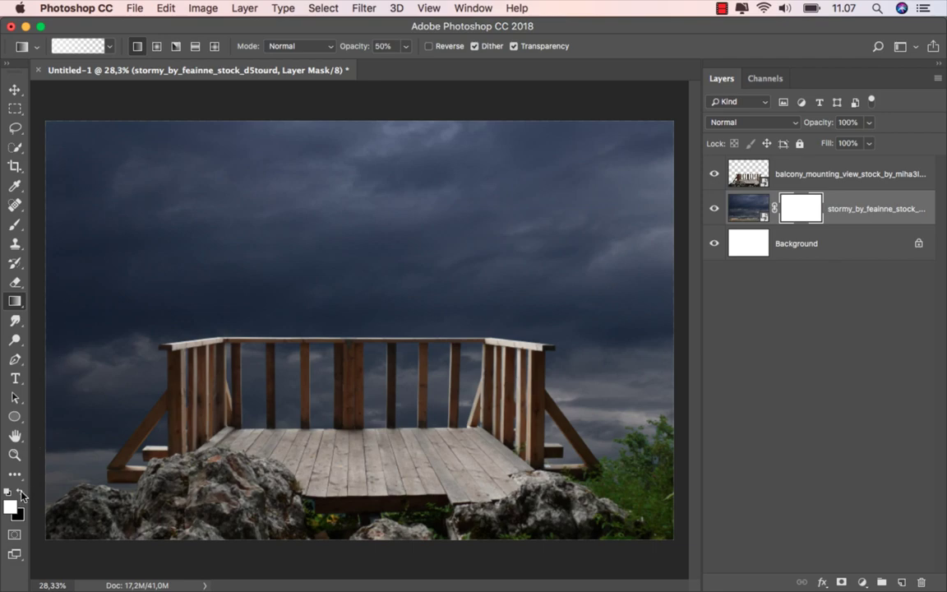
{"action": "left_click", "coordinate": [19, 491]}
{"action": "left_click", "coordinate": [109, 46]}
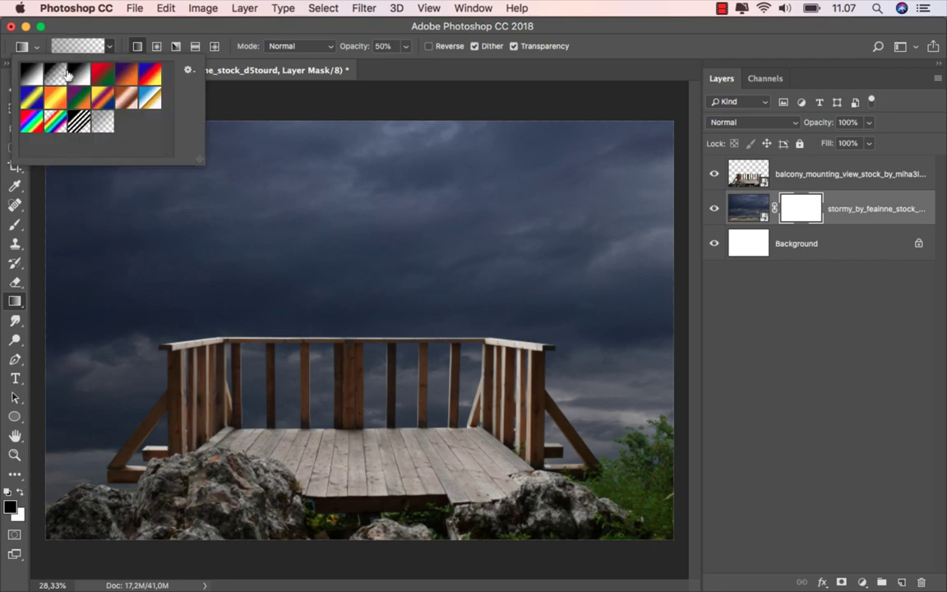
{"action": "left_click", "coordinate": [140, 48]}
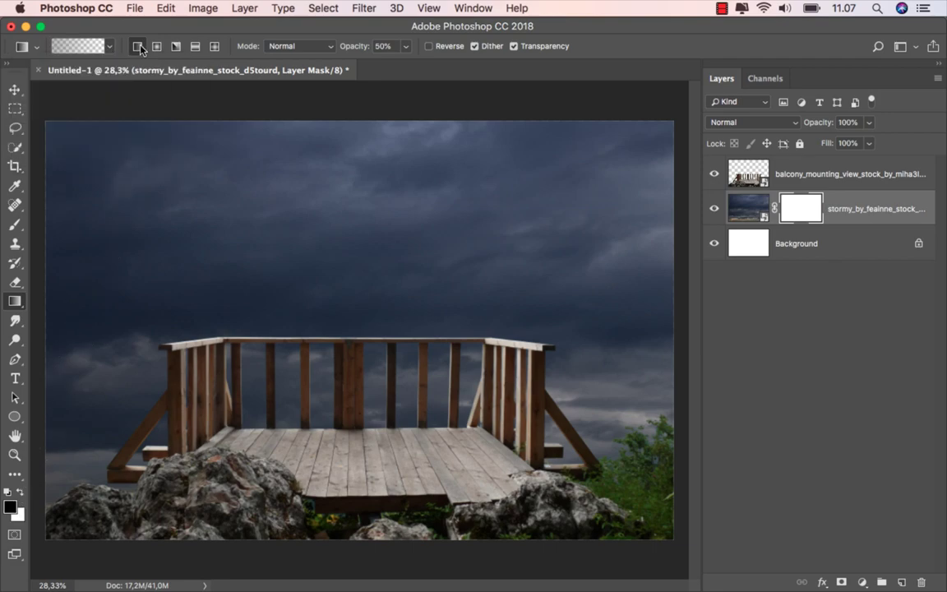
{"action": "left_click", "coordinate": [381, 45]}
- Fade the lower sky by dragging the mask gradient upward from the bottom
{"action": "left_click_drag", "start_coordinate": [372, 560], "coordinate": [372, 212]}
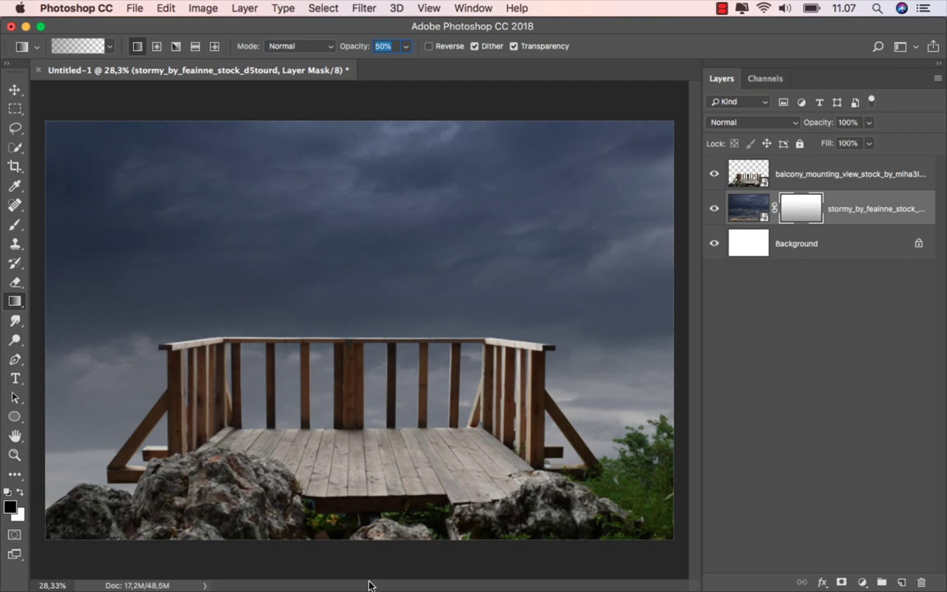
{"action": "left_click_drag", "start_coordinate": [369, 571], "coordinate": [369, 358]}
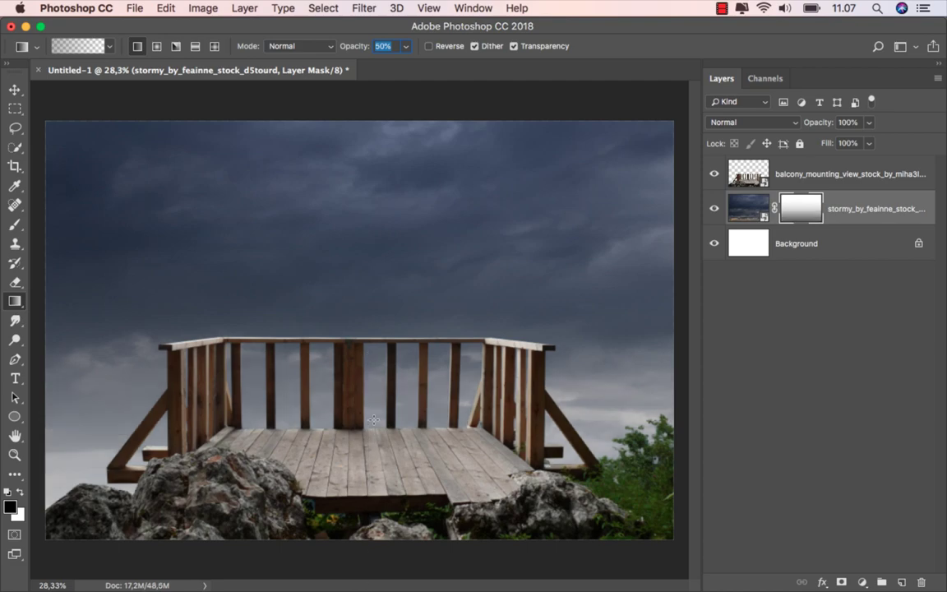
{"action": "left_click", "coordinate": [829, 243]}
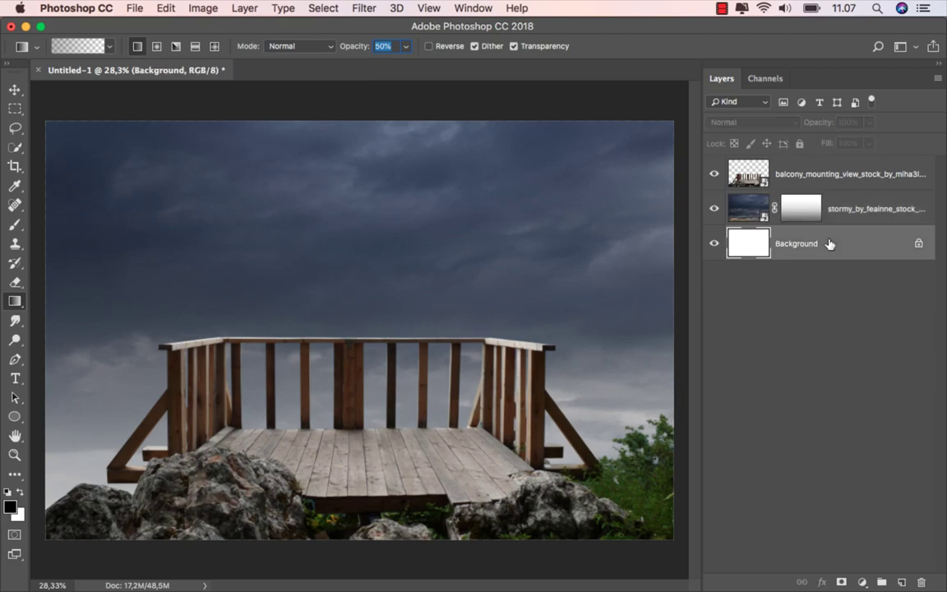
- Add a dark brown Solid Color fill layer (#322c25) above the Background
{"action": "left_click", "coordinate": [862, 582]}
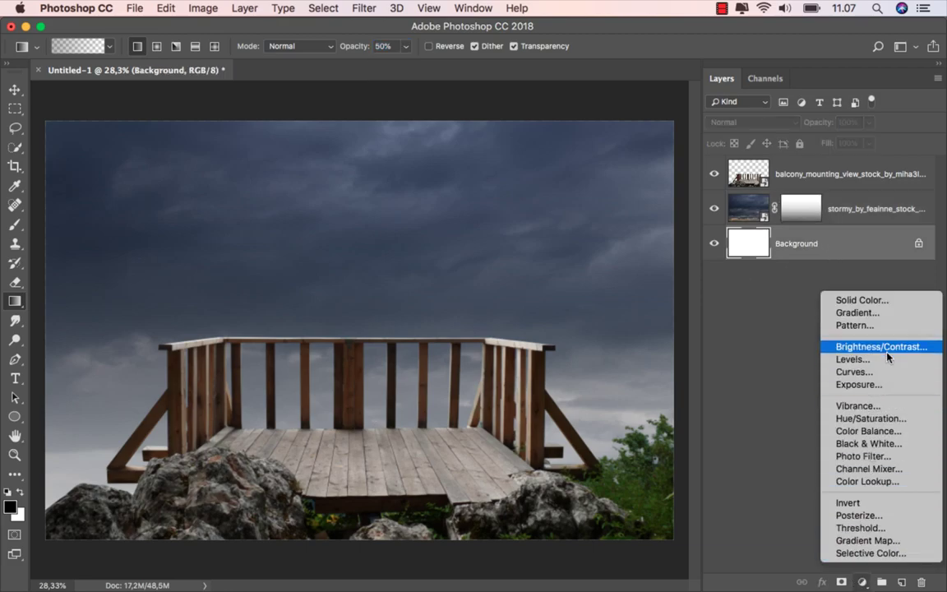
{"action": "left_click", "coordinate": [901, 305]}
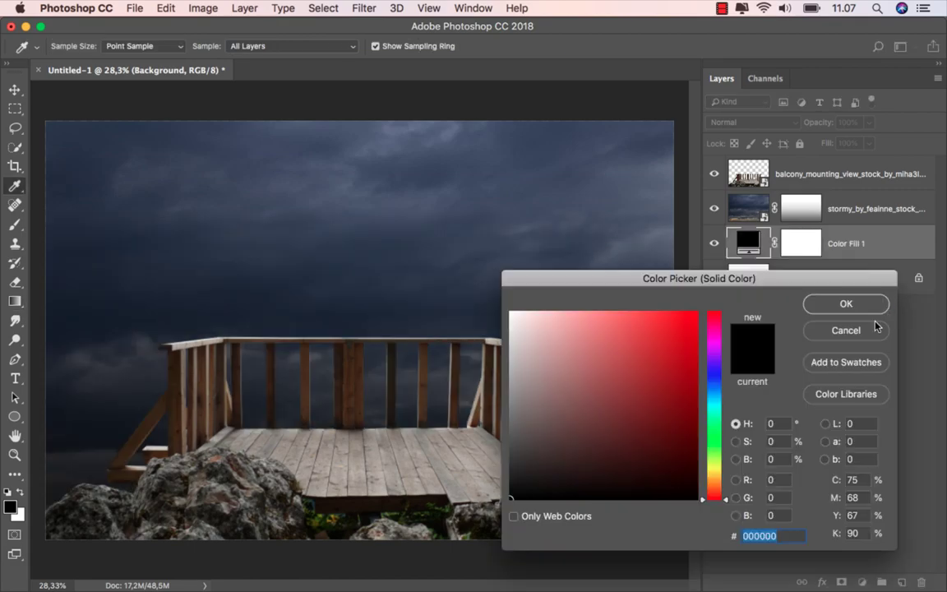
{"action": "left_click_drag", "start_coordinate": [713, 499], "coordinate": [717, 485]}
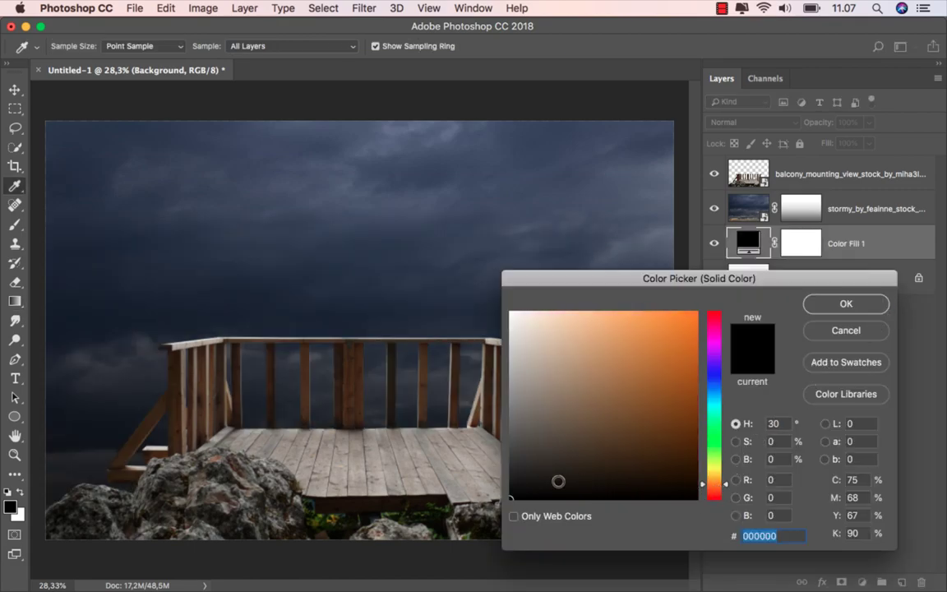
{"action": "mouse_move", "coordinate": [544, 479]}
{"action": "left_mouse_down"}
{"action": "mouse_move", "coordinate": [566, 463]}
{"action": "mouse_move", "coordinate": [556, 462]}
{"action": "left_mouse_up"}
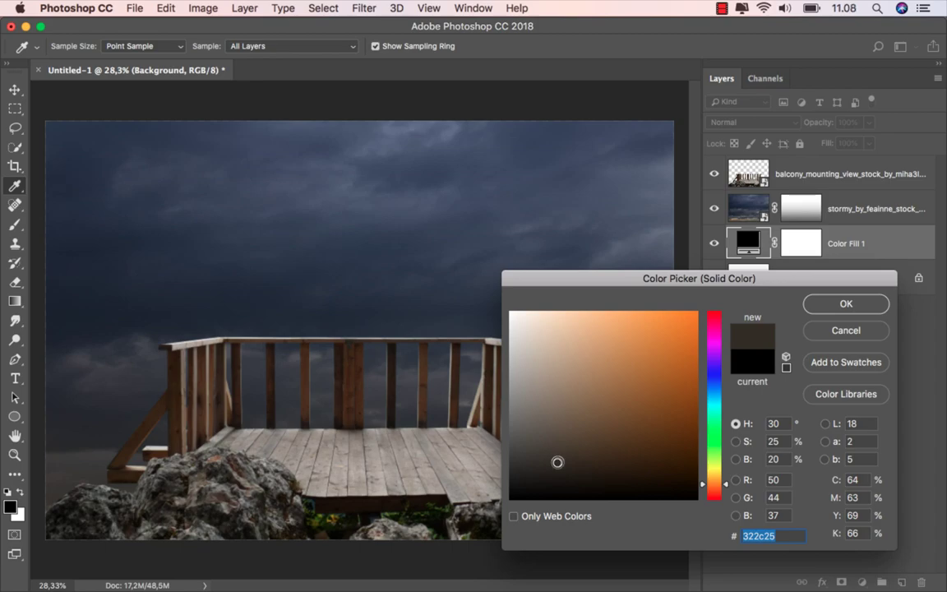
{"action": "left_click", "coordinate": [864, 304]}
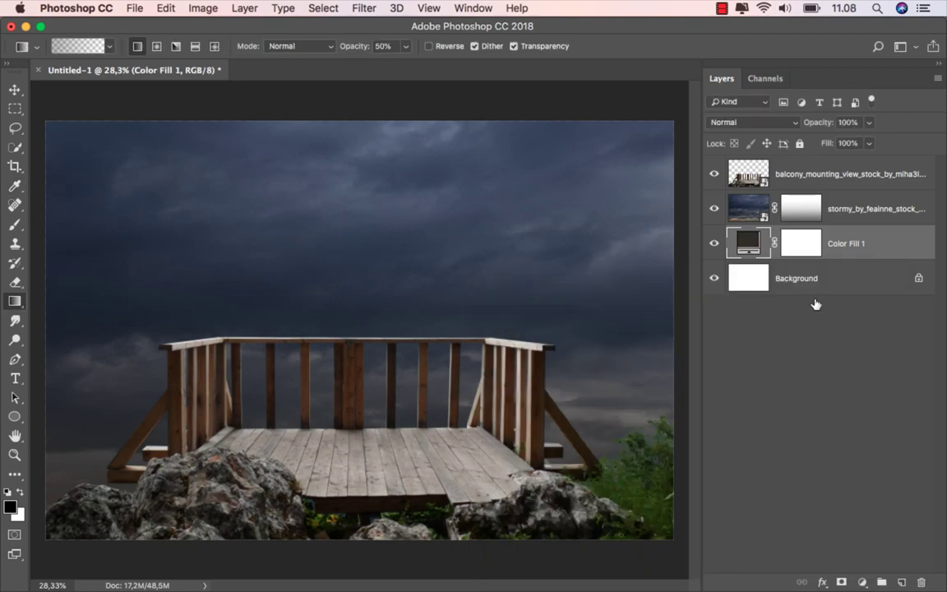
- Redraw the sky mask's gradient from the bottom so the sky blends into the brown
{"action": "left_click", "coordinate": [803, 212]}
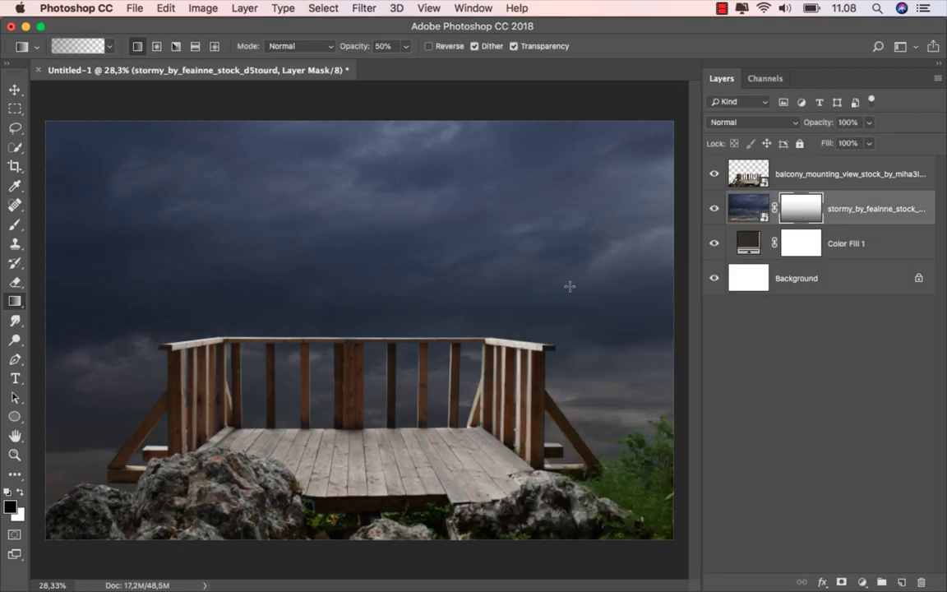
{"action": "left_click_drag", "start_coordinate": [343, 529], "coordinate": [349, 174]}
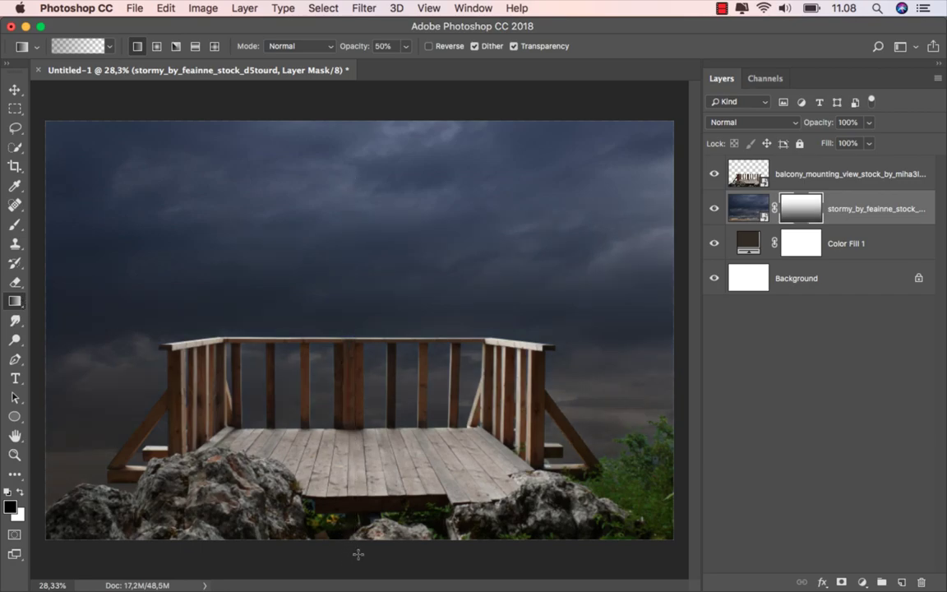
{"action": "left_click_drag", "start_coordinate": [358, 554], "coordinate": [355, 205]}
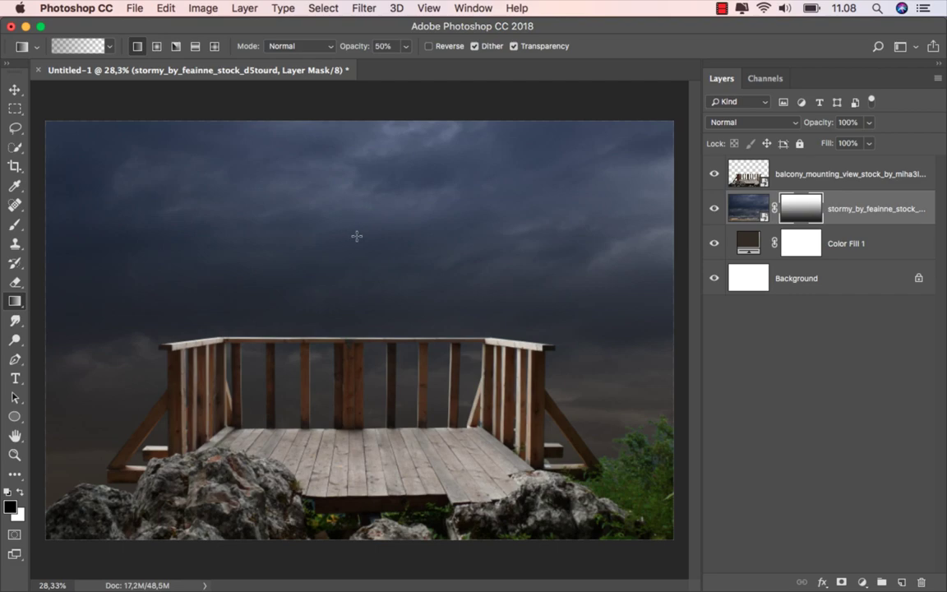
{"action": "left_click", "coordinate": [14, 89]}
{"action": "key", "text": "super+2"}
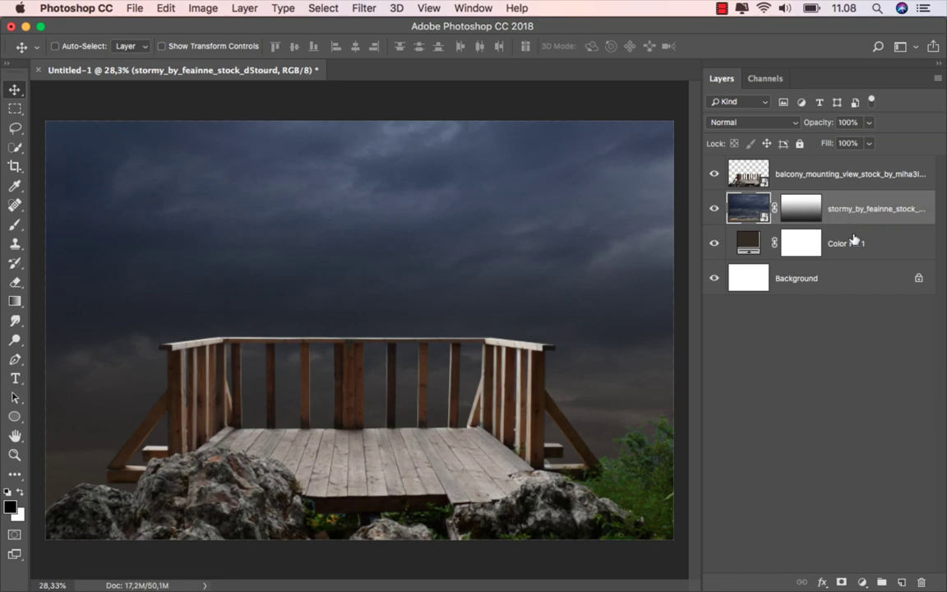
- Add a Hue/Saturation layer clipped to the sky with Hue -19, Saturation -28, Lightness -17
{"action": "left_click", "coordinate": [863, 581]}
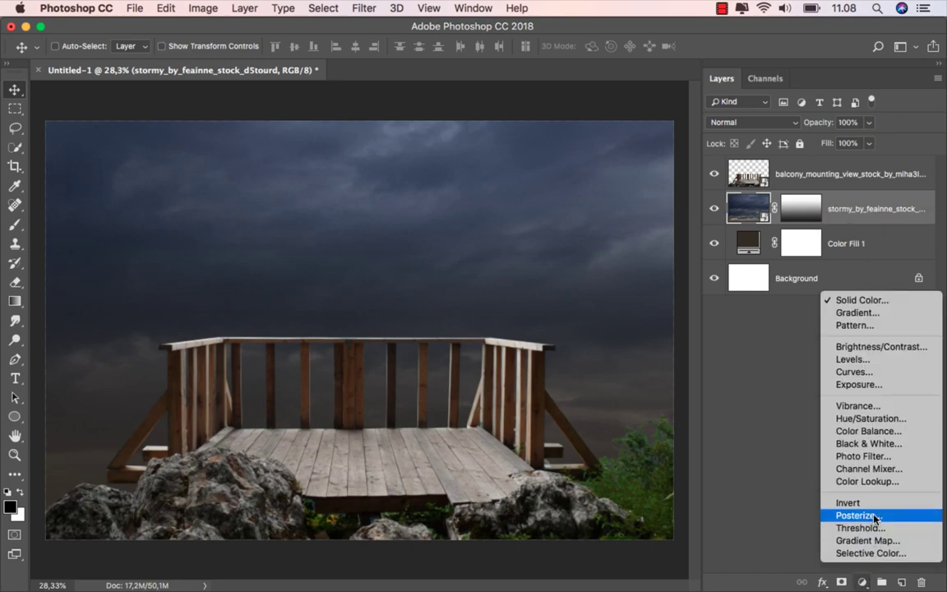
{"action": "left_click", "coordinate": [901, 421]}
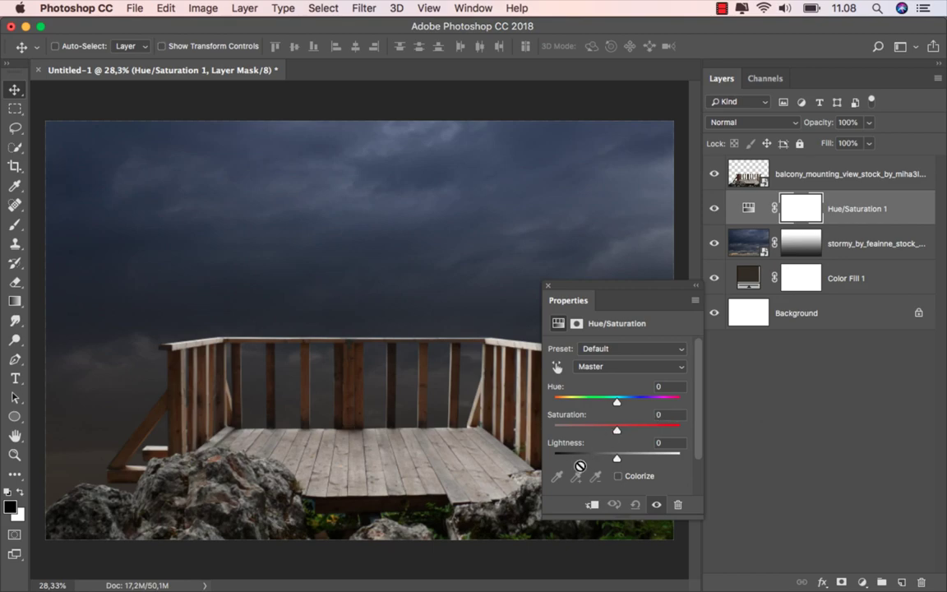
{"action": "left_click", "coordinate": [593, 501]}
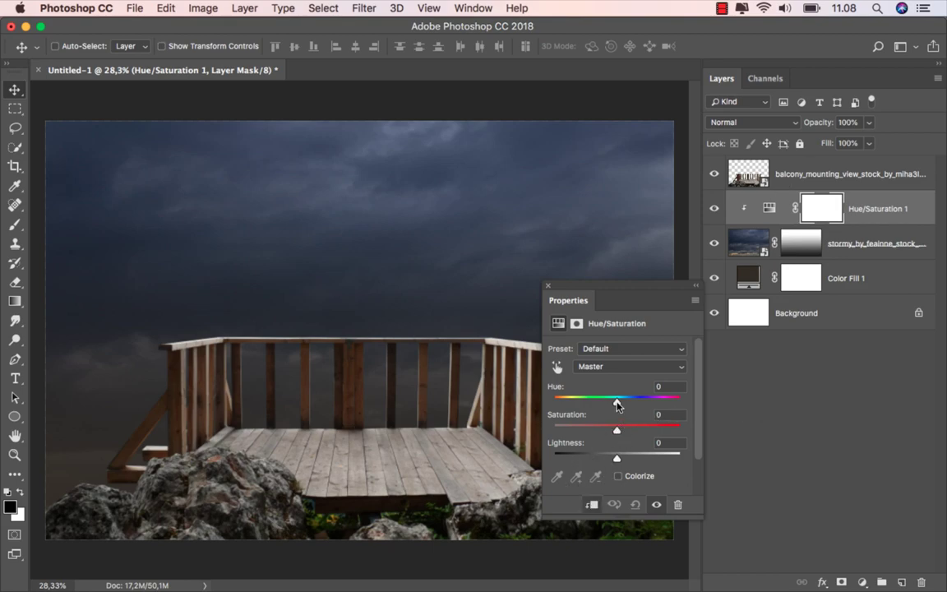
{"action": "left_click_drag", "start_coordinate": [617, 405], "coordinate": [604, 405]}
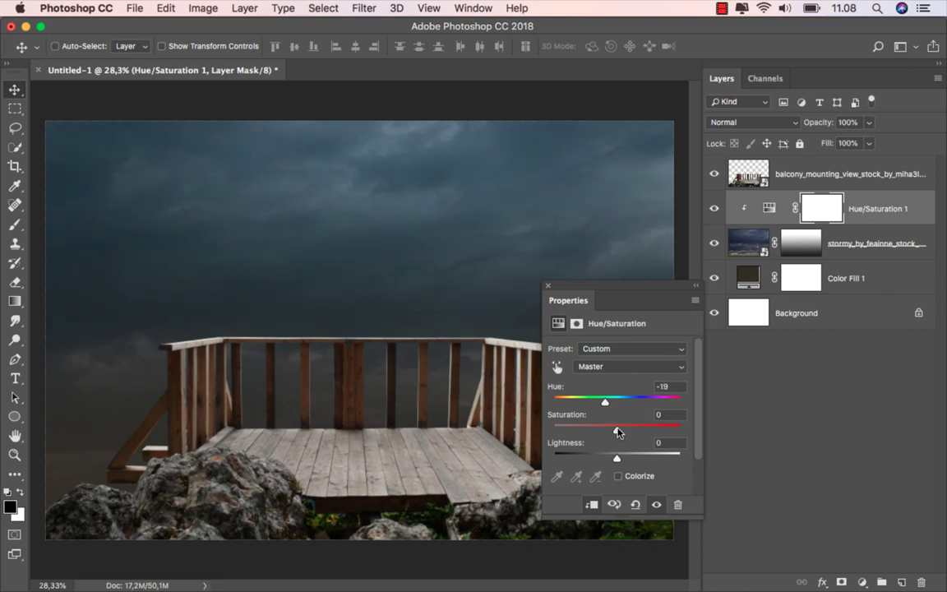
{"action": "left_click_drag", "start_coordinate": [618, 431], "coordinate": [601, 431]}
{"action": "left_click_drag", "start_coordinate": [618, 456], "coordinate": [606, 458]}
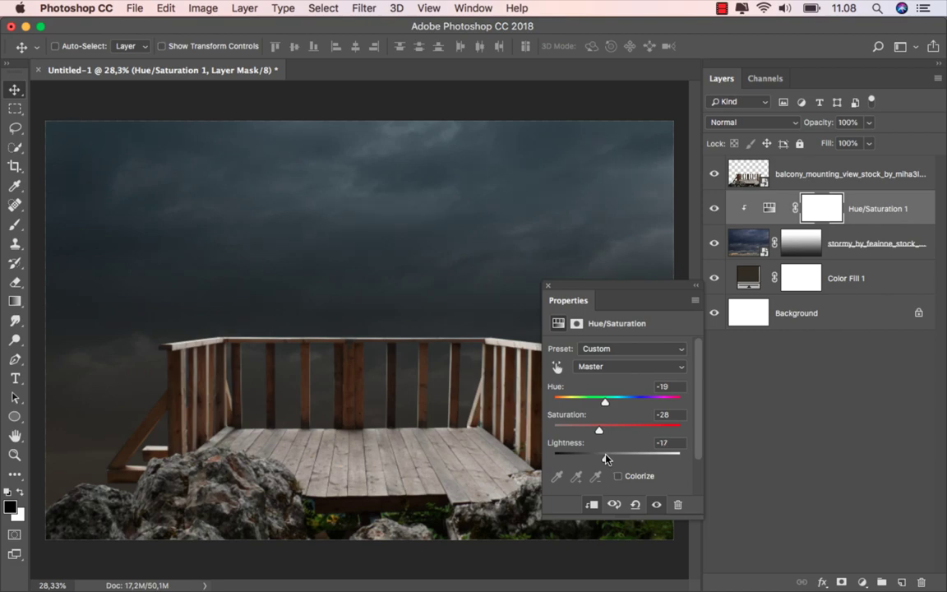
{"action": "left_click", "coordinate": [547, 285]}
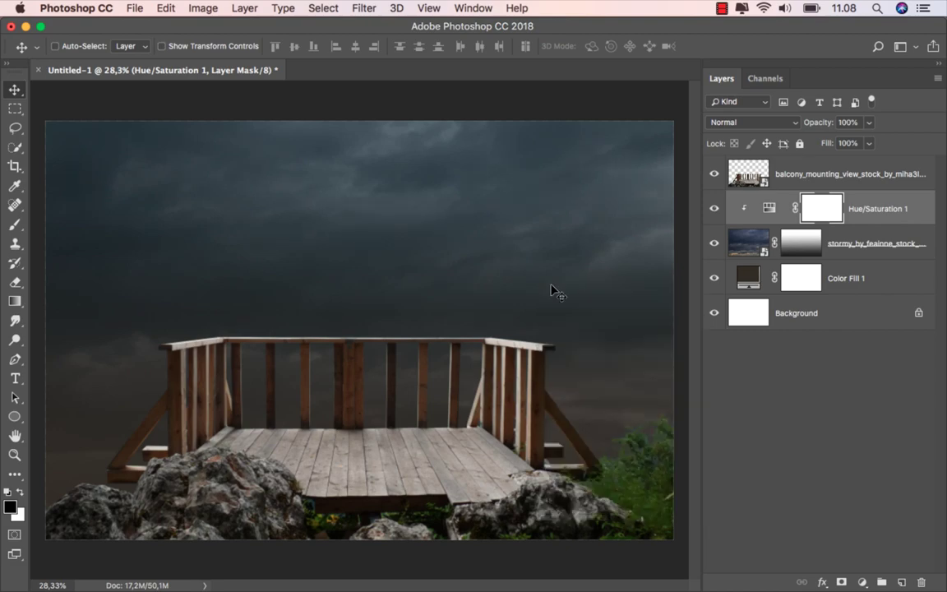
- Compare the Hue/Saturation effect, then add a new layer above it named 'brush'
{"action": "left_click", "coordinate": [713, 210]}
{"action": "left_click", "coordinate": [713, 209]}
{"action": "left_click", "coordinate": [769, 208]}
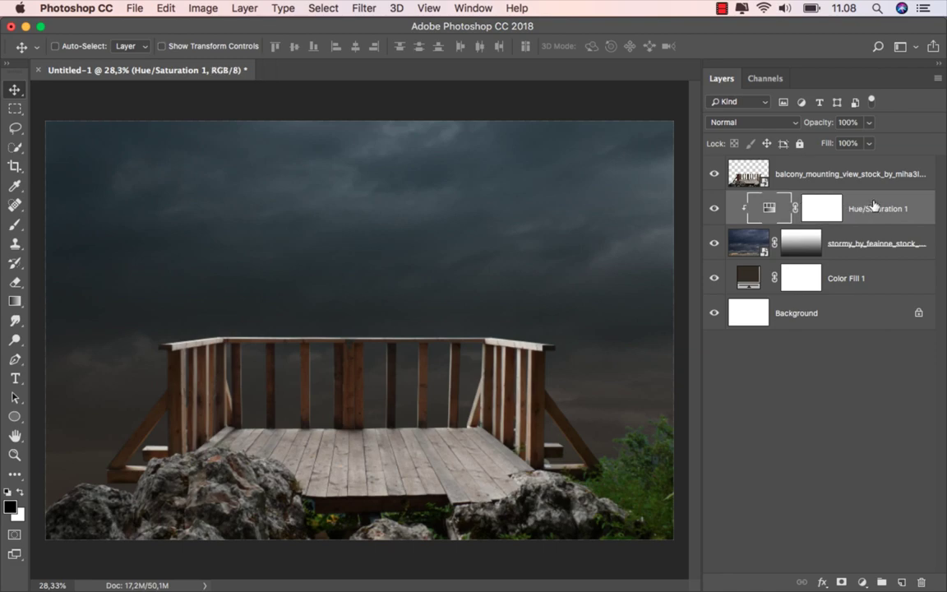
{"action": "left_click", "coordinate": [902, 582]}
{"action": "double_click", "coordinate": [788, 209]}
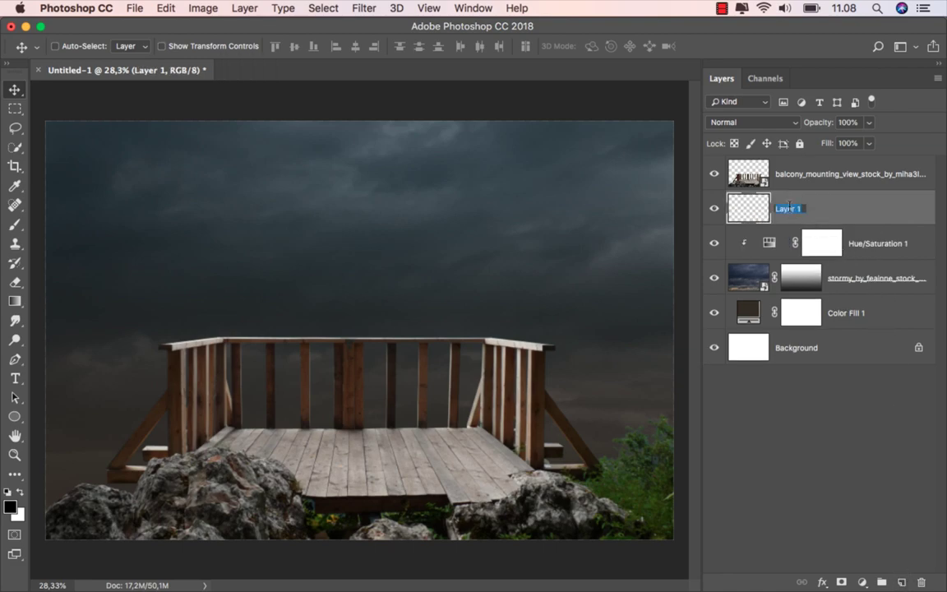
{"action": "type", "text": "brush"}
{"action": "key", "text": "Return"}
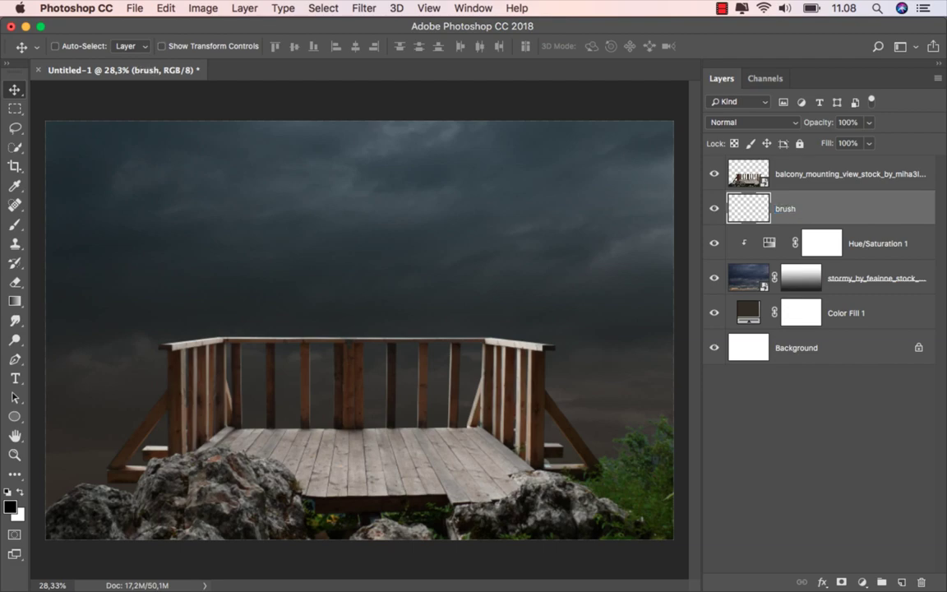
- Choose the Brush tool with the 129 px cloud tip at 9% opacity
{"action": "left_click", "coordinate": [14, 224]}
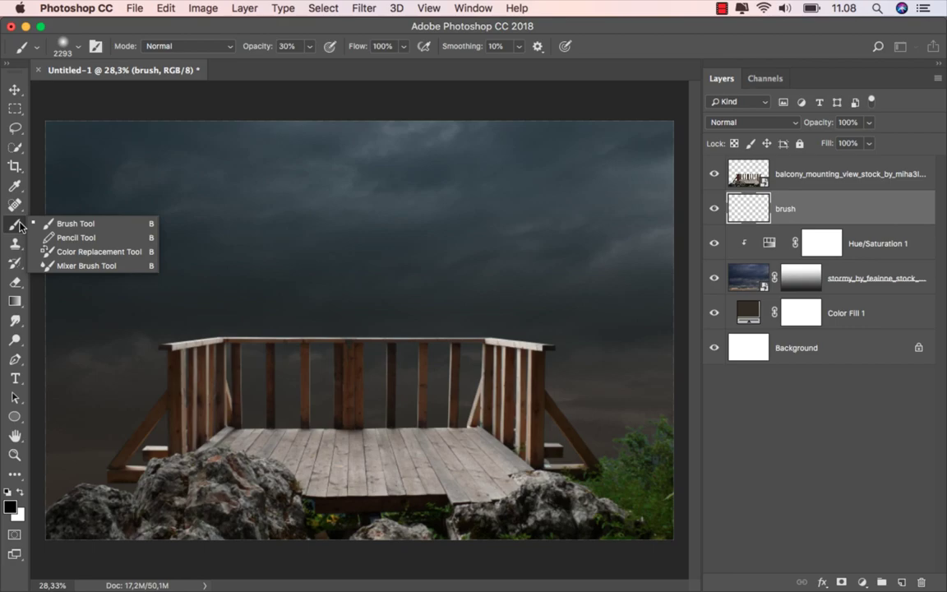
{"action": "left_click", "coordinate": [73, 222]}
{"action": "right_click", "coordinate": [247, 240]}
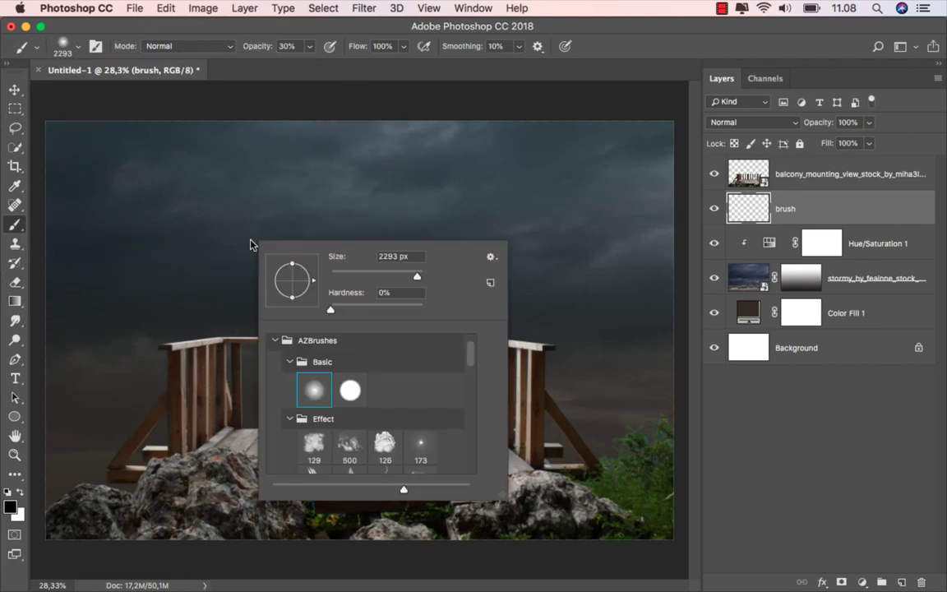
{"action": "left_click", "coordinate": [371, 274]}
{"action": "left_click", "coordinate": [314, 443]}
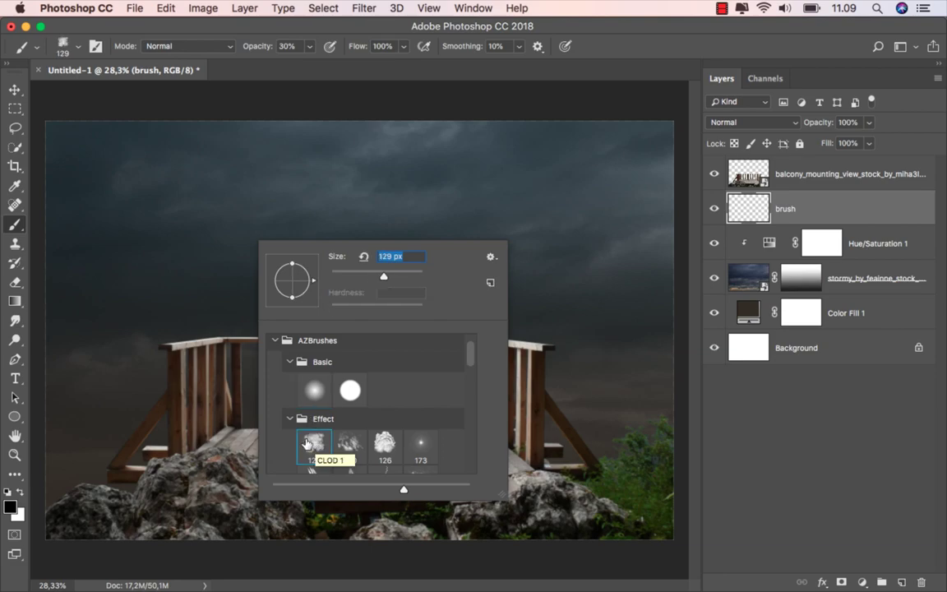
{"action": "left_click", "coordinate": [310, 47]}
{"action": "left_click_drag", "start_coordinate": [285, 67], "coordinate": [293, 68]}
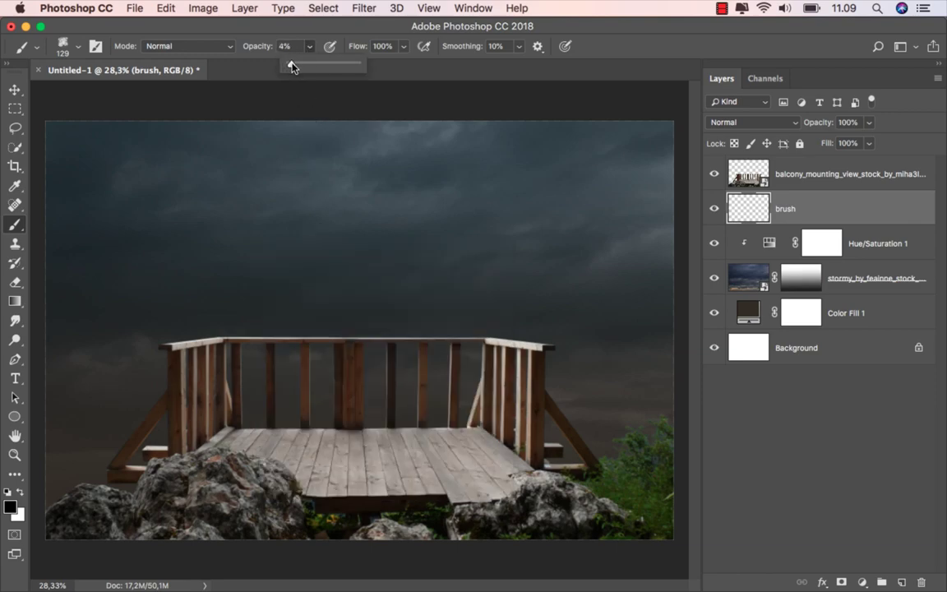
- Set the foreground colour to muted brown #534a3f
{"action": "left_click", "coordinate": [10, 506]}
{"action": "left_click", "coordinate": [96, 458]}
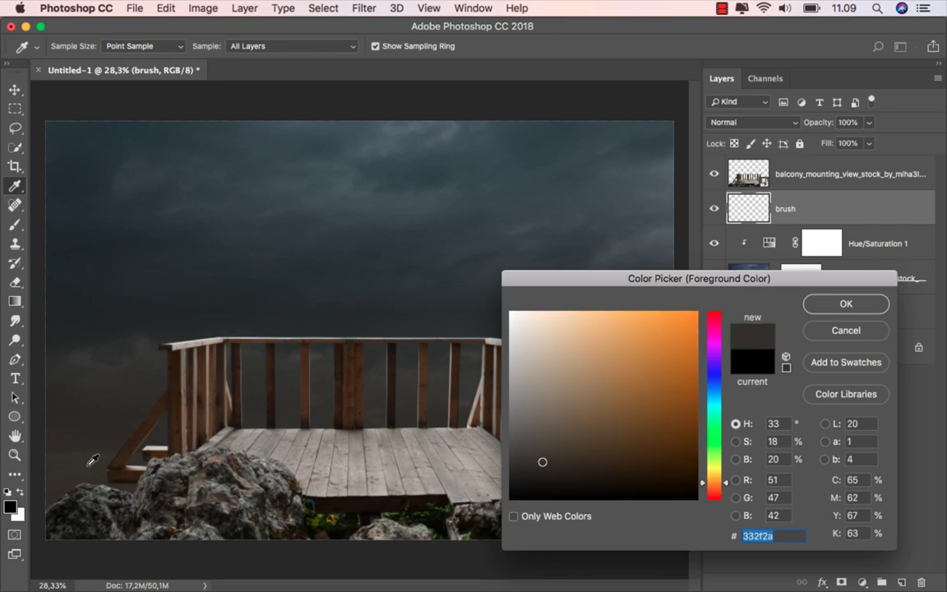
{"action": "left_click_drag", "start_coordinate": [490, 411], "coordinate": [496, 393]}
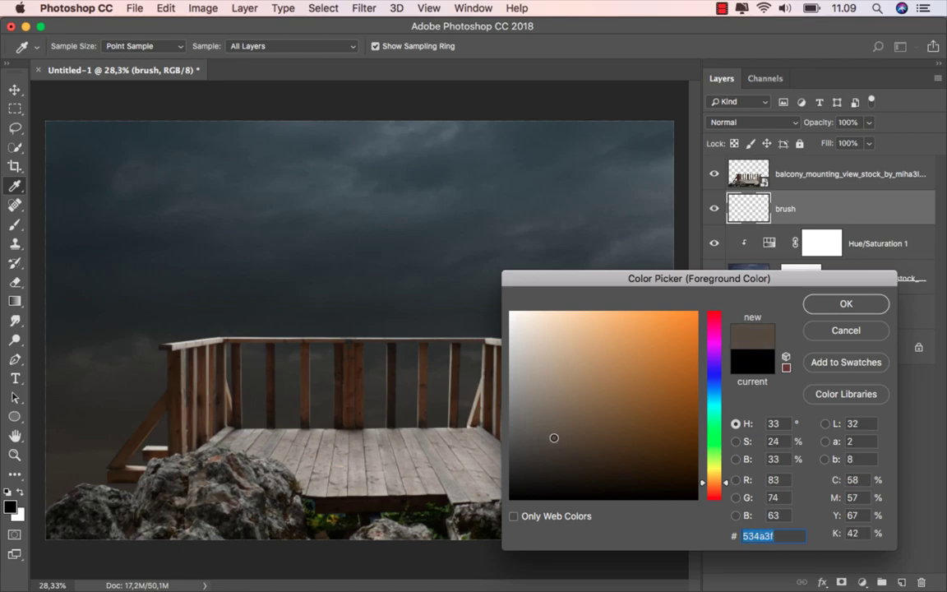
{"action": "left_click", "coordinate": [835, 306]}
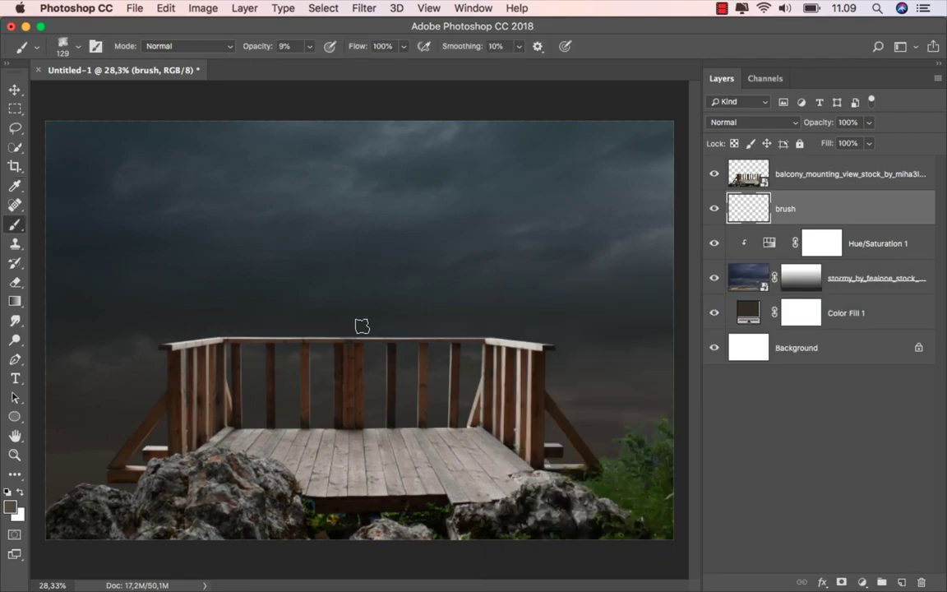
- Paint faint brown cloud haze across the railing, balcony and sky at varying brush sizes
{"action": "key", "text": "bracketright"}
{"action": "key", "text": "bracketright"}
{"action": "key", "text": "bracketright"}
{"action": "key", "text": "bracketright"}
{"action": "key", "text": "bracketright"}
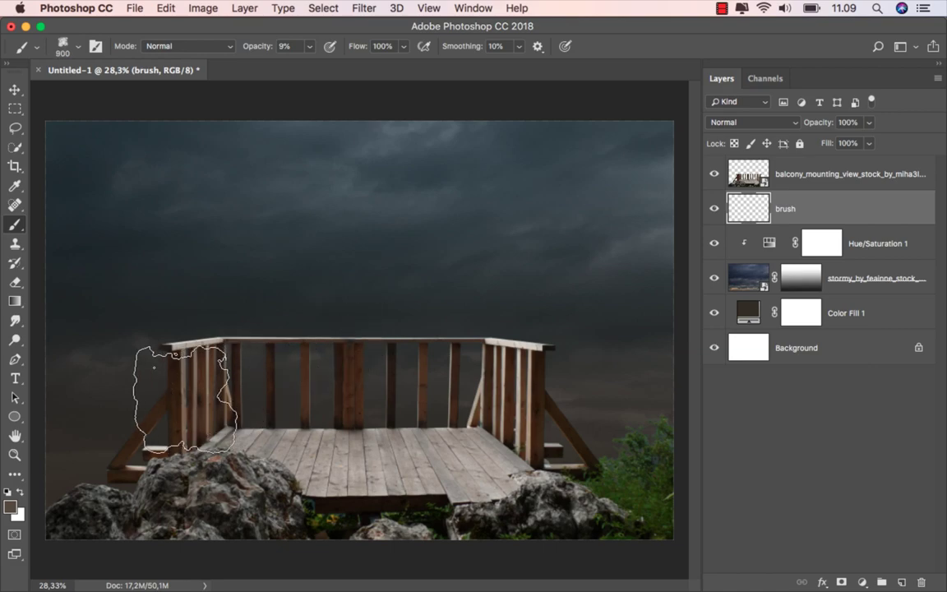
{"action": "key", "text": "bracketright"}
{"action": "key", "text": "bracketright"}
{"action": "key", "text": "bracketright"}
{"action": "key", "text": "bracketright"}
{"action": "key", "text": "bracketright"}
{"action": "key", "text": "bracketright"}
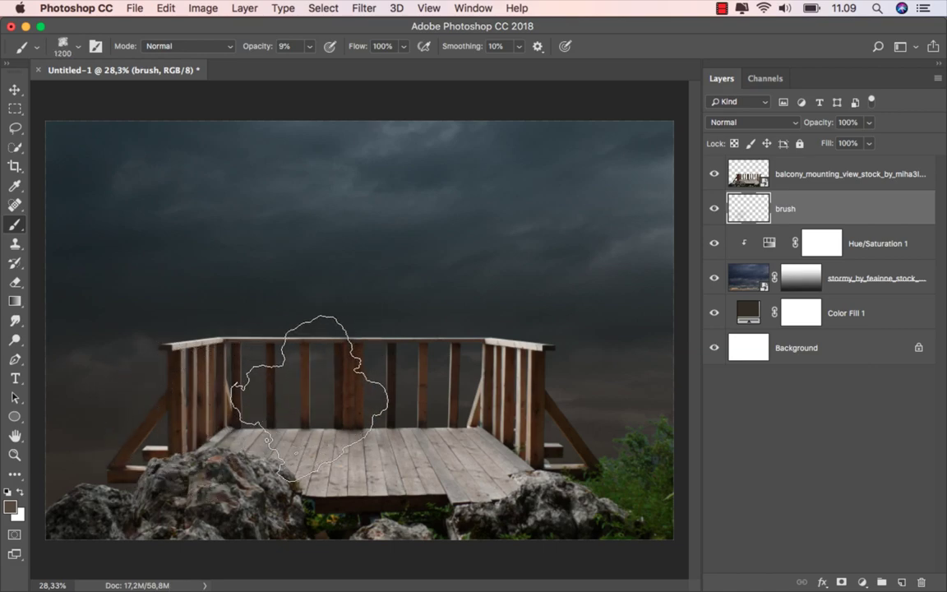
{"action": "key", "text": "bracketright"}
{"action": "key", "text": "bracketright"}
{"action": "mouse_move", "coordinate": [132, 440]}
{"action": "left_mouse_down"}
{"action": "mouse_move", "coordinate": [218, 274]}
{"action": "mouse_move", "coordinate": [218, 297]}
{"action": "mouse_move", "coordinate": [352, 283]}
{"action": "left_mouse_up"}
{"action": "key", "text": "bracketleft"}
{"action": "key", "text": "bracketleft"}
{"action": "key", "text": "bracketleft"}
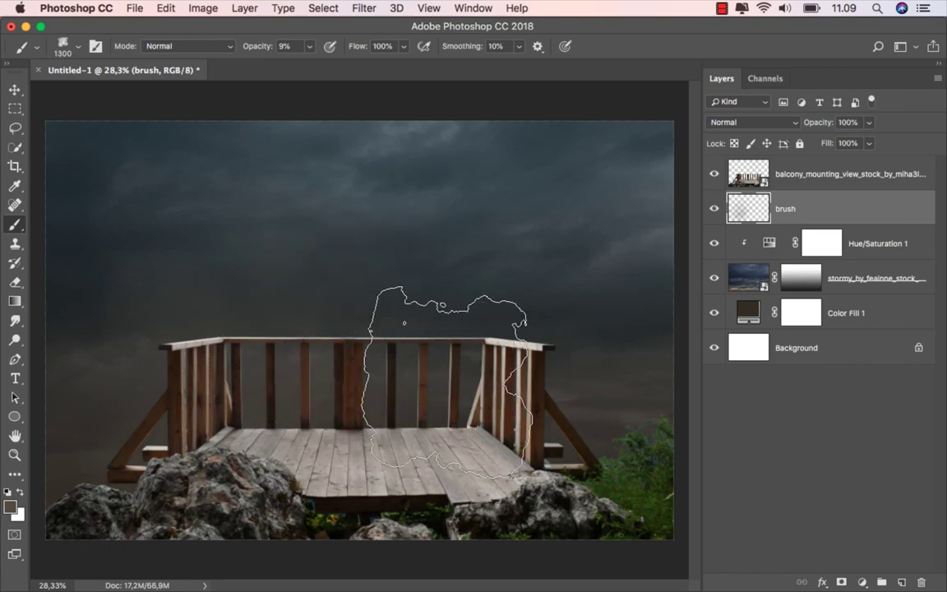
{"action": "left_click_drag", "start_coordinate": [330, 367], "coordinate": [411, 388]}
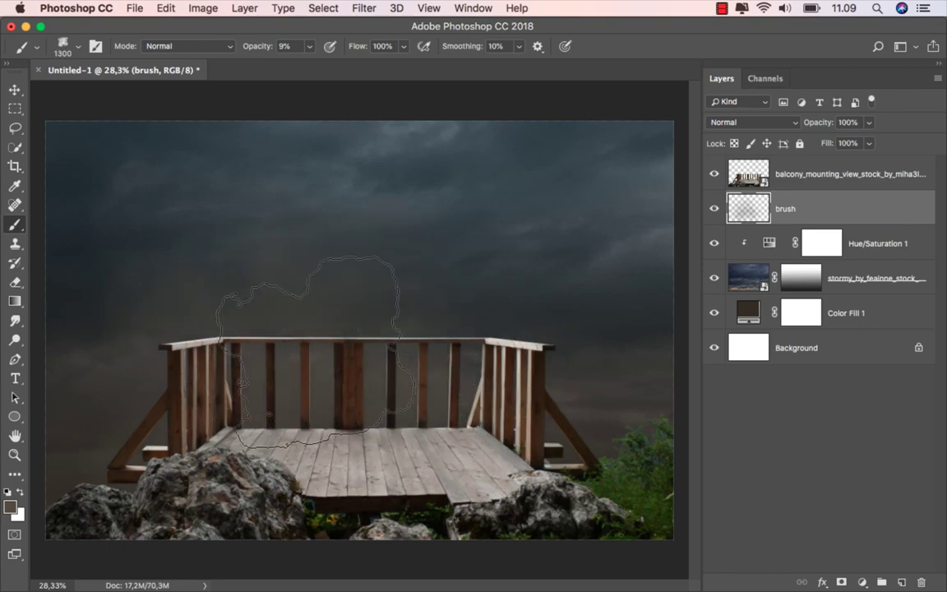
{"action": "key", "text": "bracketright"}
{"action": "mouse_move", "coordinate": [409, 311]}
{"action": "left_mouse_down"}
{"action": "mouse_move", "coordinate": [114, 351]}
{"action": "mouse_move", "coordinate": [445, 376]}
{"action": "mouse_move", "coordinate": [299, 497]}
{"action": "left_mouse_up"}
{"action": "key", "text": "bracketleft"}
{"action": "key", "text": "bracketleft"}
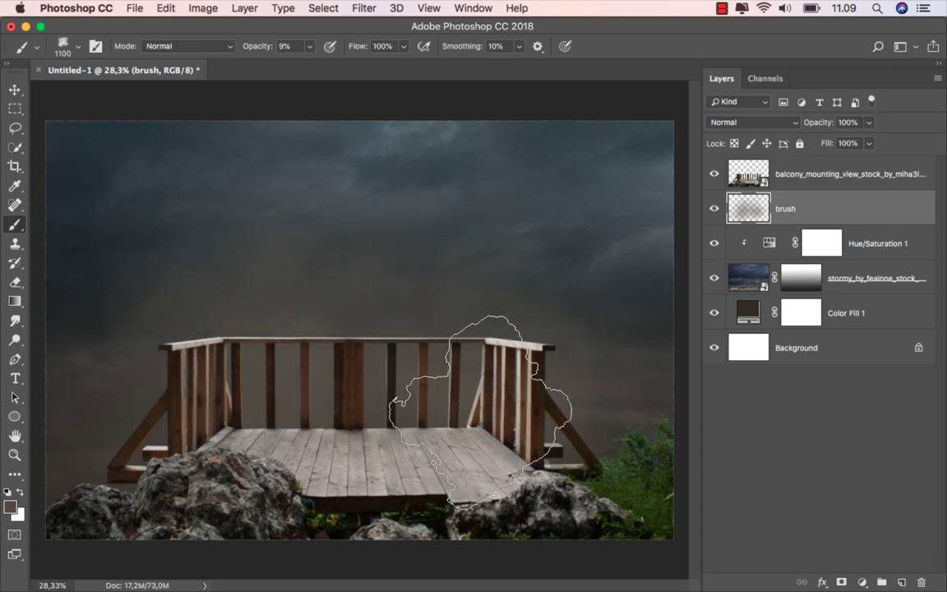
{"action": "left_click_drag", "start_coordinate": [374, 460], "coordinate": [436, 340]}
- Set the brush layer to 80% opacity and add a new empty layer above it
{"action": "left_click", "coordinate": [716, 207]}
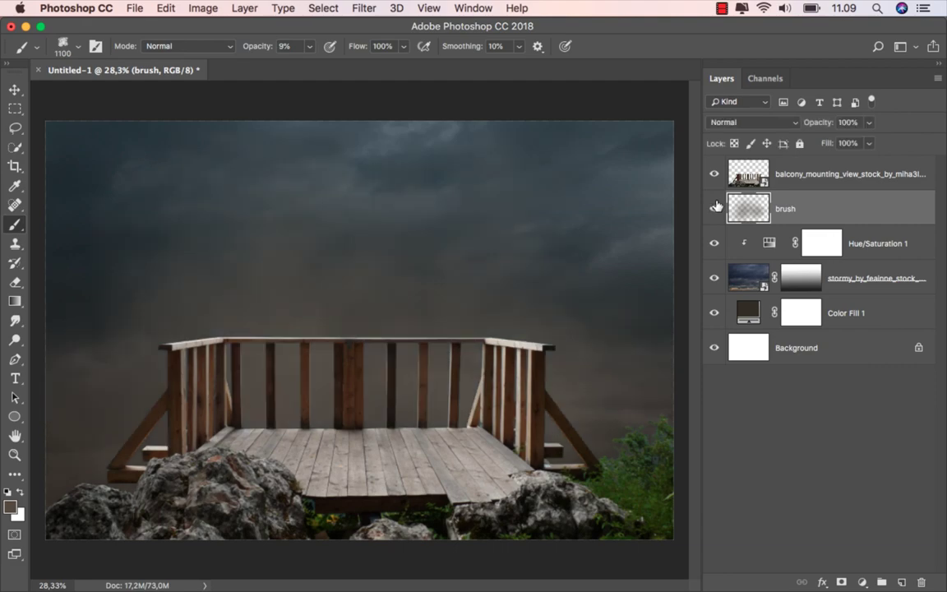
{"action": "left_click", "coordinate": [868, 123]}
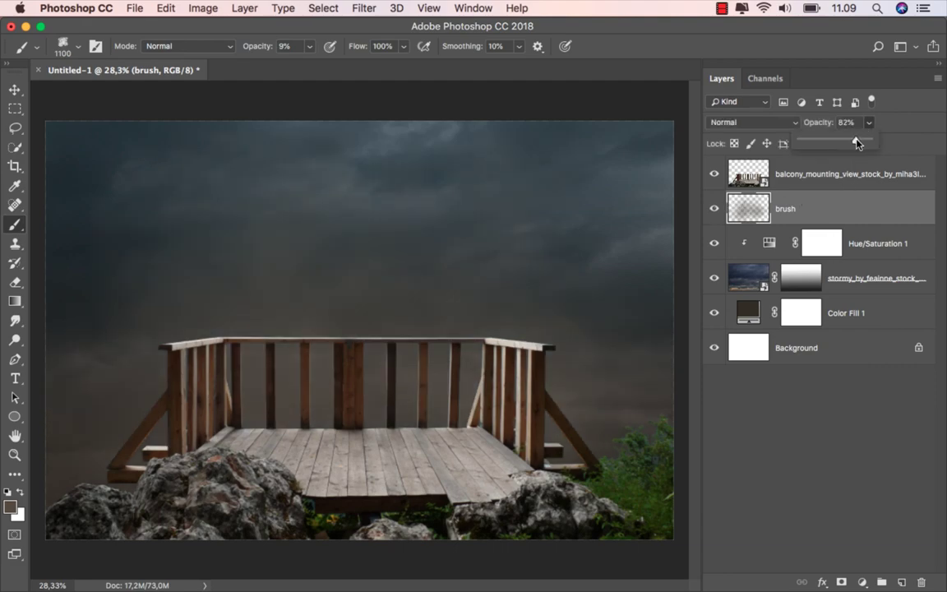
{"action": "left_click_drag", "start_coordinate": [858, 144], "coordinate": [855, 144]}
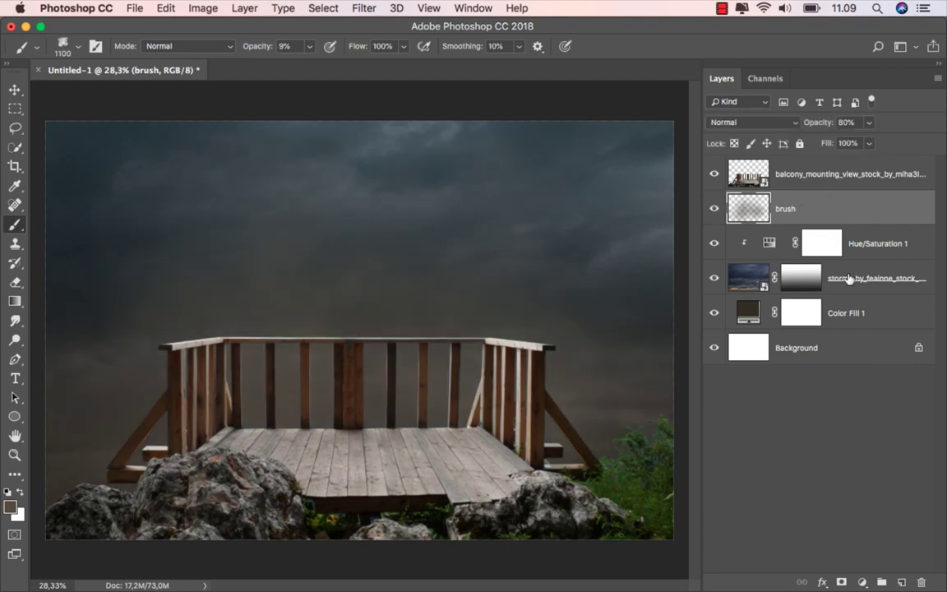
{"action": "left_click", "coordinate": [901, 582]}
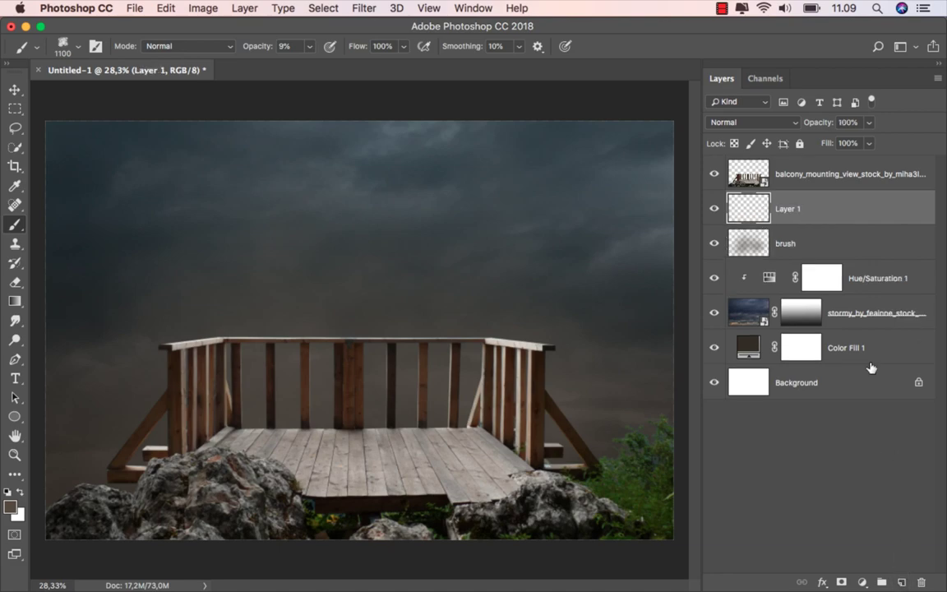
- Rename the new layer to 'brush 2'
{"action": "double_click", "coordinate": [788, 210]}
{"action": "type", "text": "brush 2"}
{"action": "key", "text": "Return"}
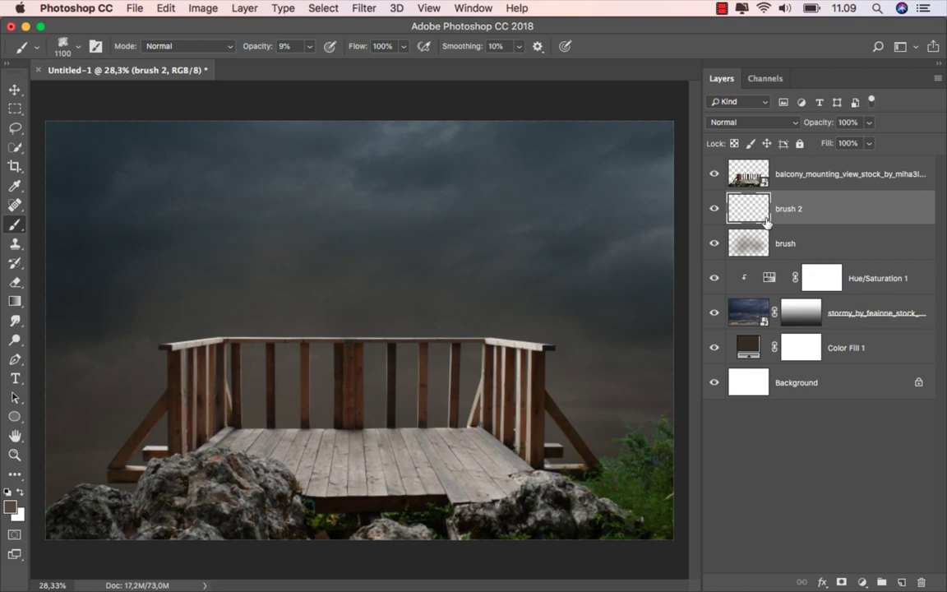
- Set the foreground to light brown #867259 and shrink the soft brush to 800 px
{"action": "left_click", "coordinate": [10, 509]}
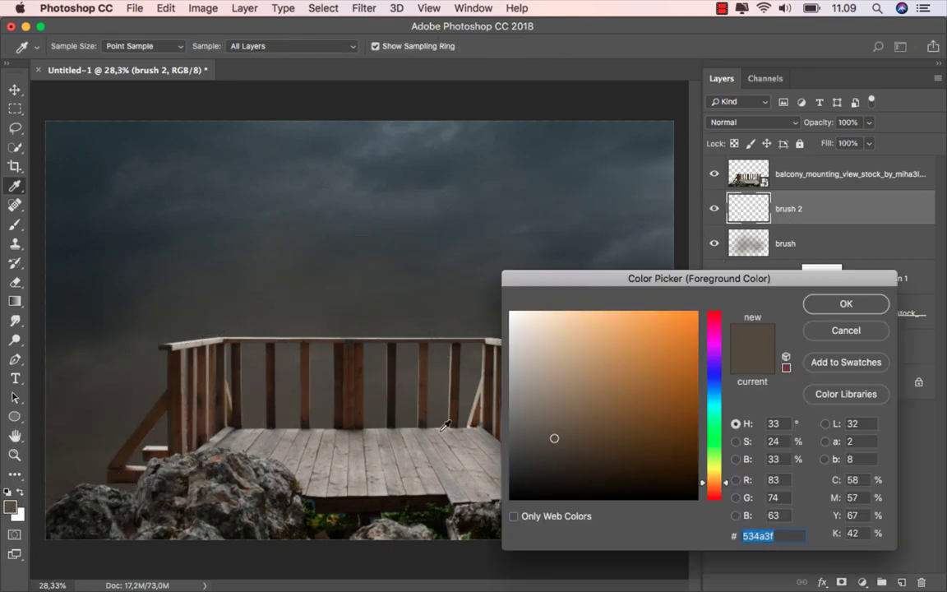
{"action": "left_click", "coordinate": [555, 415]}
{"action": "left_click_drag", "start_coordinate": [555, 415], "coordinate": [573, 400]}
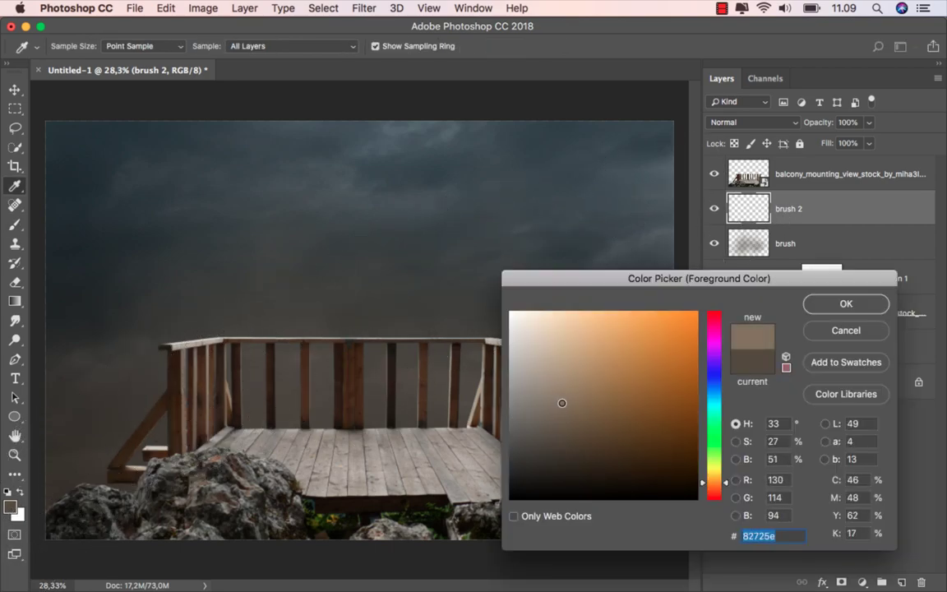
{"action": "left_click", "coordinate": [843, 304]}
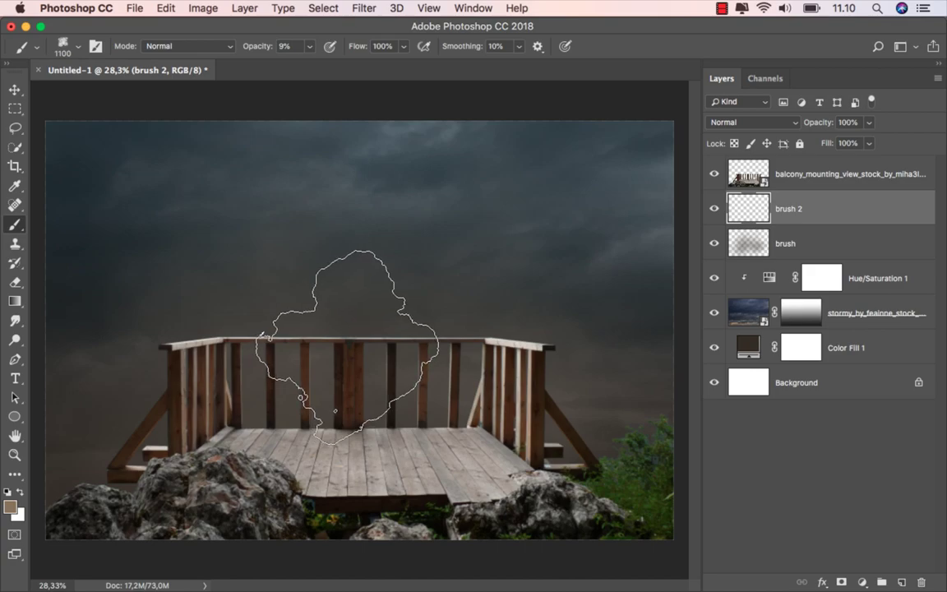
{"action": "key", "text": "bracketleft"}
{"action": "key", "text": "bracketleft"}
{"action": "key", "text": "bracketleft"}
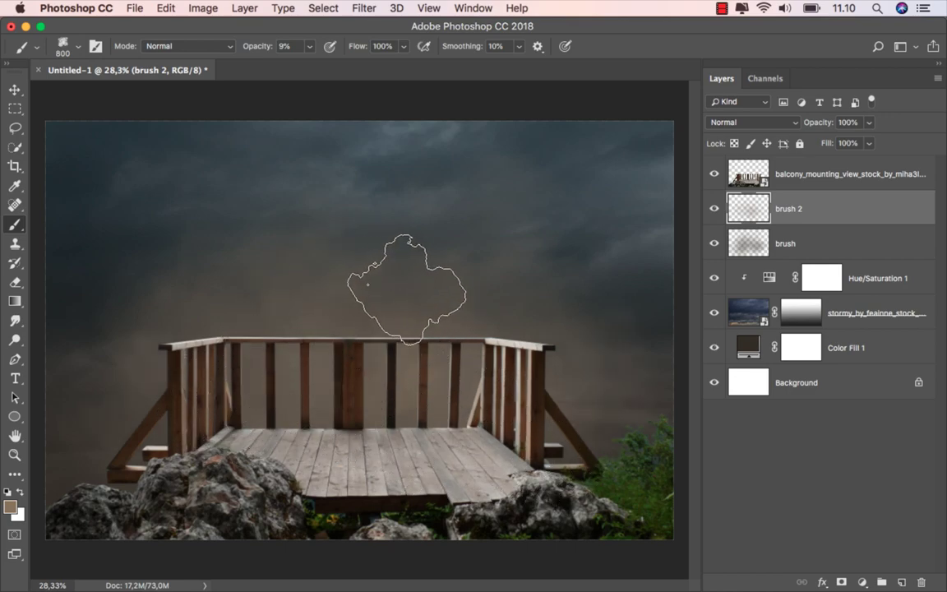
- Compare the brush 2 haze on and off and lower its opacity to 89%
{"action": "key", "text": "v"}
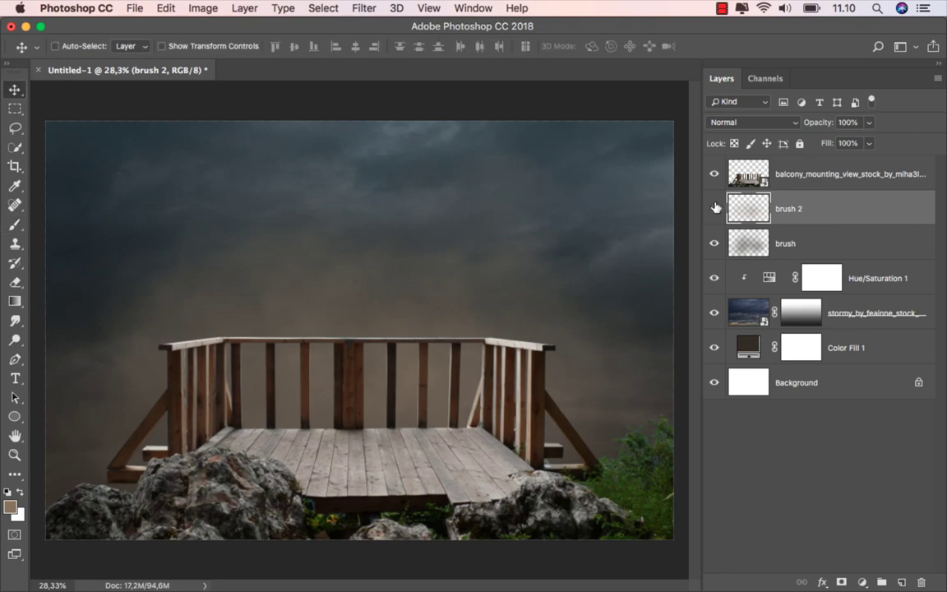
{"action": "left_click", "coordinate": [714, 208]}
{"action": "left_click", "coordinate": [869, 122]}
{"action": "left_click_drag", "start_coordinate": [868, 141], "coordinate": [863, 143]}
{"action": "left_click", "coordinate": [813, 213]}
{"action": "left_click", "coordinate": [814, 176]}
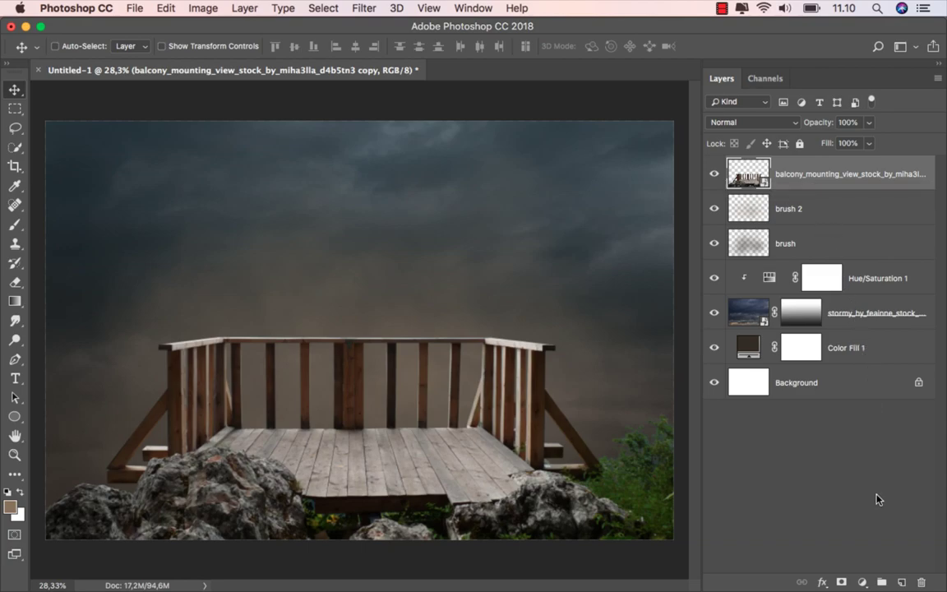
- Add a Hue/Saturation adjustment clipped to the balcony with Master saturation -60
{"action": "left_click", "coordinate": [862, 582]}
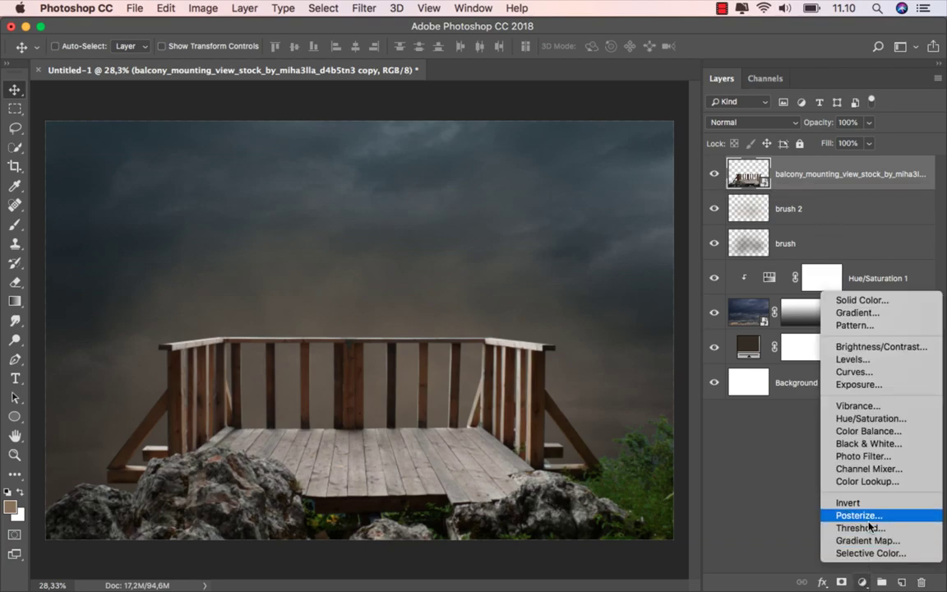
{"action": "left_click", "coordinate": [899, 420]}
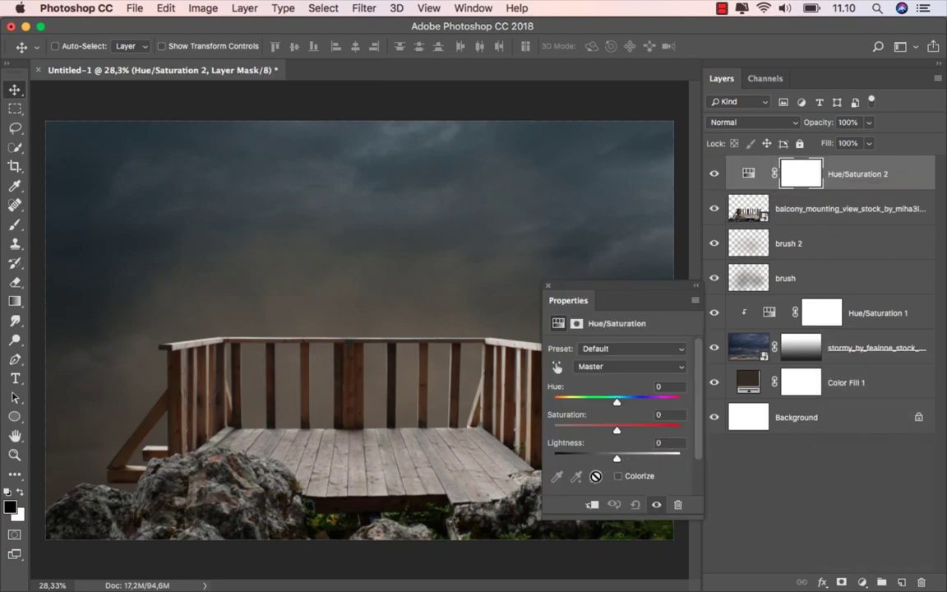
{"action": "left_click", "coordinate": [591, 504]}
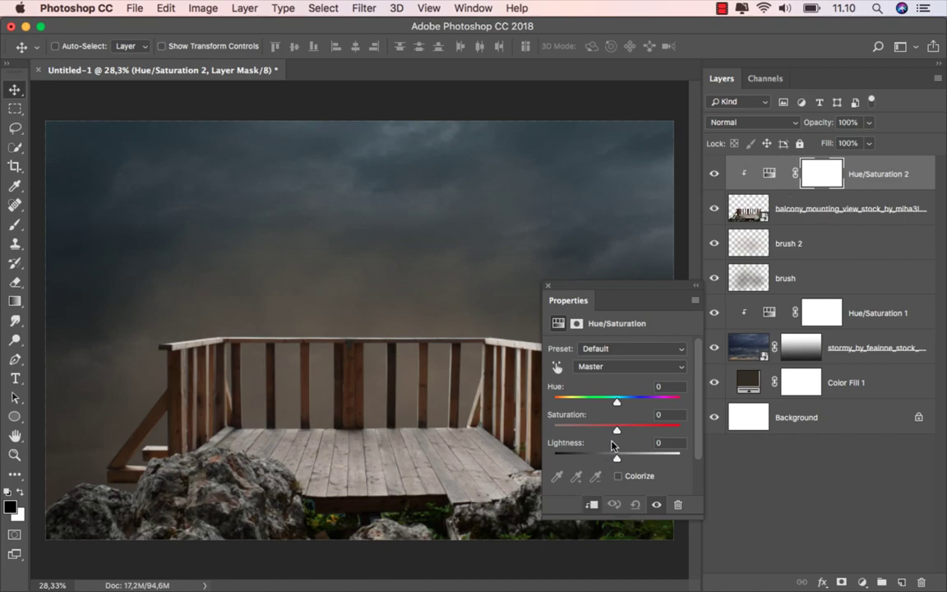
{"action": "left_click_drag", "start_coordinate": [618, 434], "coordinate": [589, 433]}
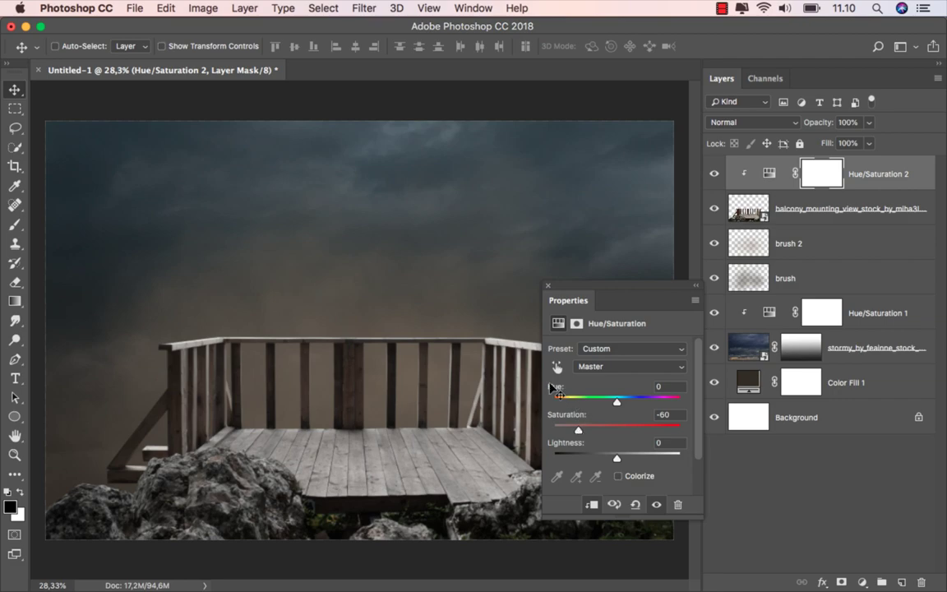
{"action": "scroll", "coordinate": [444, 353], "scroll_direction": "down", "scroll_amount": 3}
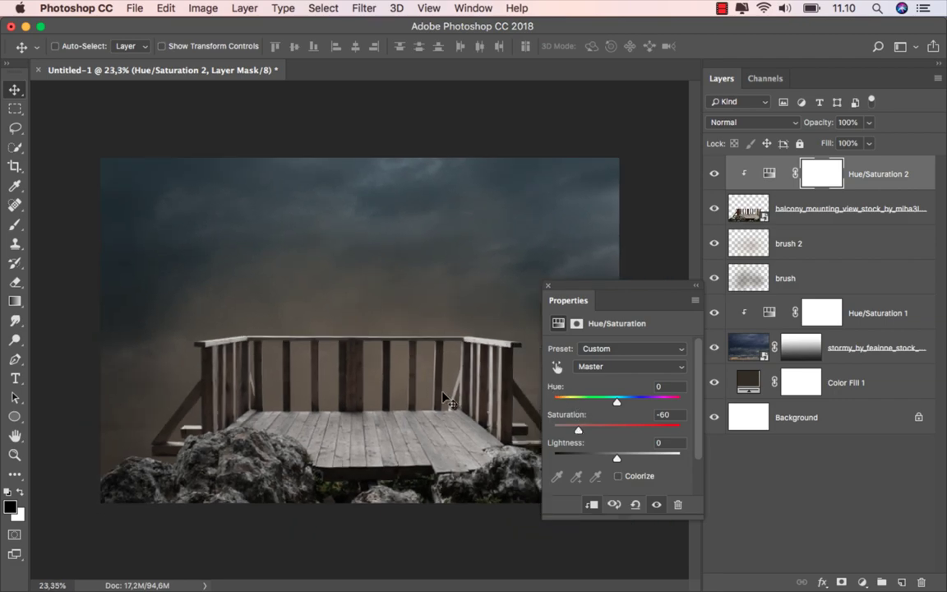
{"action": "scroll", "coordinate": [445, 402], "scroll_direction": "up", "scroll_amount": 1}
{"action": "scroll", "coordinate": [451, 405], "scroll_direction": "up", "scroll_amount": 1}
{"action": "scroll", "coordinate": [457, 409], "scroll_direction": "up", "scroll_amount": 1}
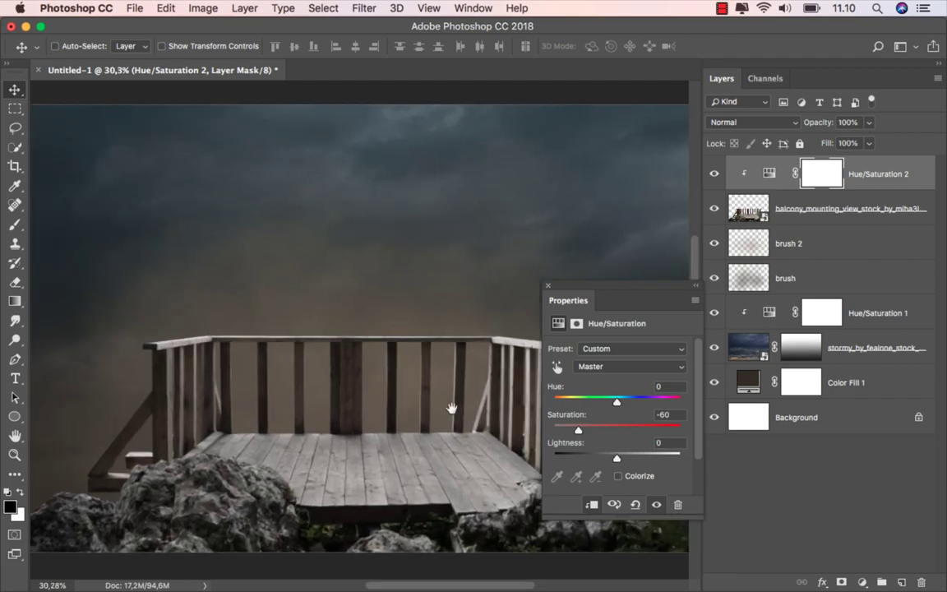
{"action": "scroll", "coordinate": [425, 401], "scroll_direction": "right", "scroll_amount": 5}
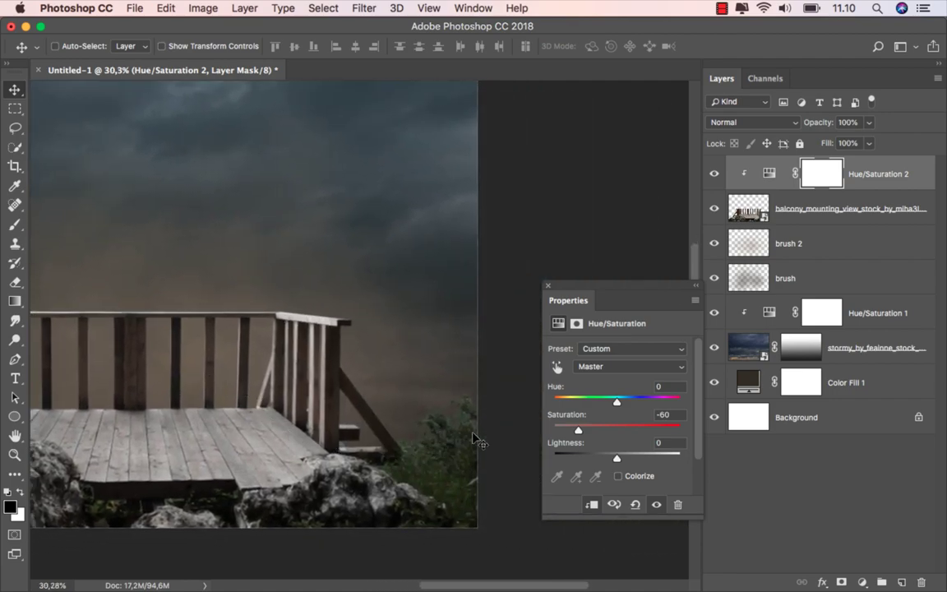
- Drop the Greens saturation to -100 and the Yellows to -38
{"action": "left_click", "coordinate": [632, 366]}
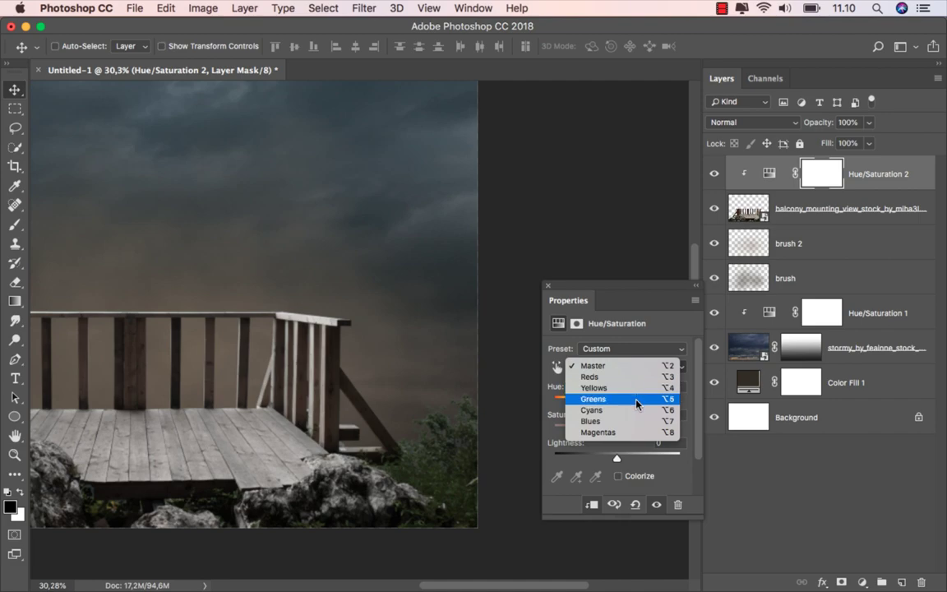
{"action": "left_click", "coordinate": [638, 409]}
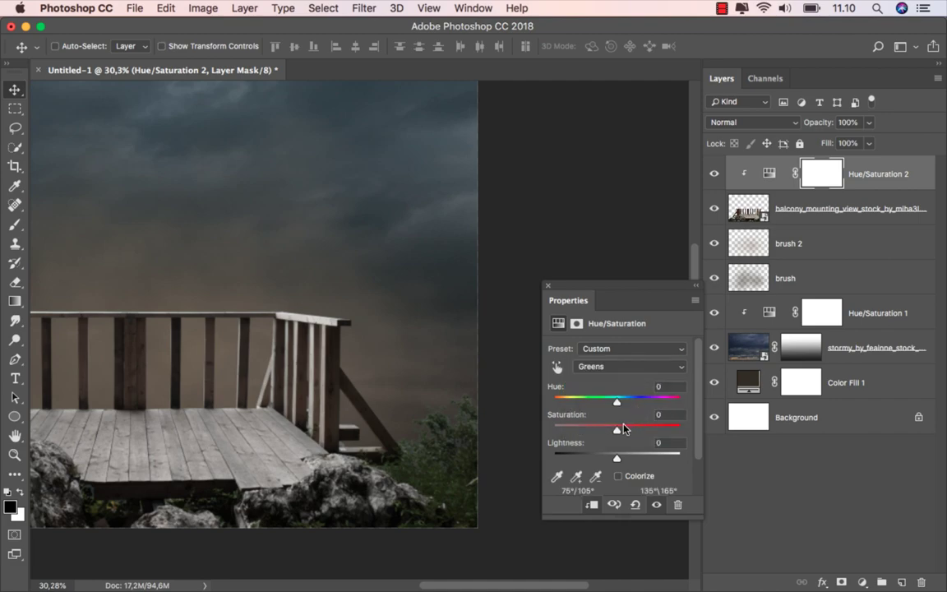
{"action": "mouse_move", "coordinate": [617, 431]}
{"action": "left_mouse_down"}
{"action": "mouse_move", "coordinate": [712, 433]}
{"action": "mouse_move", "coordinate": [532, 430]}
{"action": "left_mouse_up"}
{"action": "left_click", "coordinate": [640, 370]}
{"action": "left_click", "coordinate": [613, 354]}
{"action": "mouse_move", "coordinate": [618, 431]}
{"action": "left_mouse_down"}
{"action": "mouse_move", "coordinate": [709, 436]}
{"action": "mouse_move", "coordinate": [603, 432]}
{"action": "left_mouse_up"}
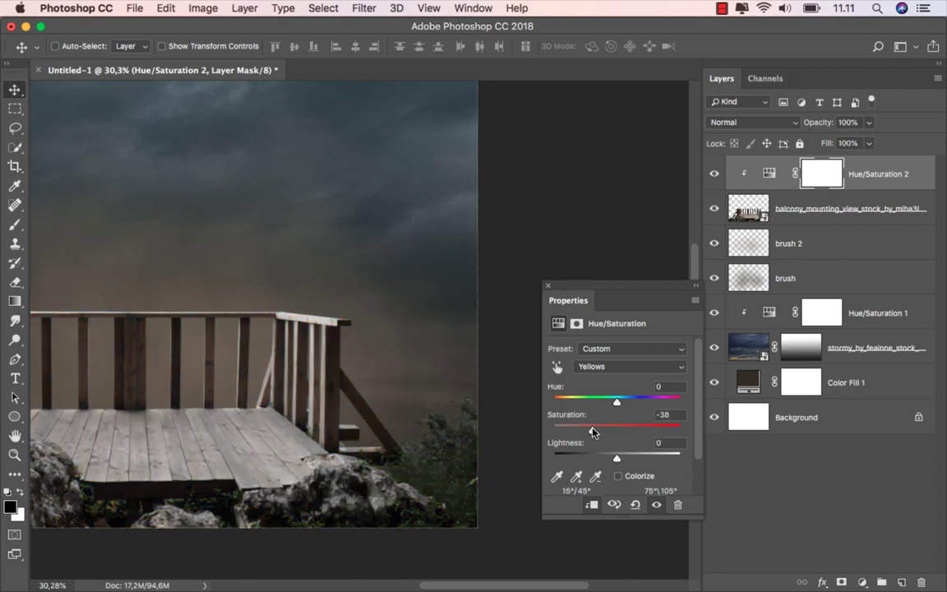
{"action": "left_click", "coordinate": [548, 285]}
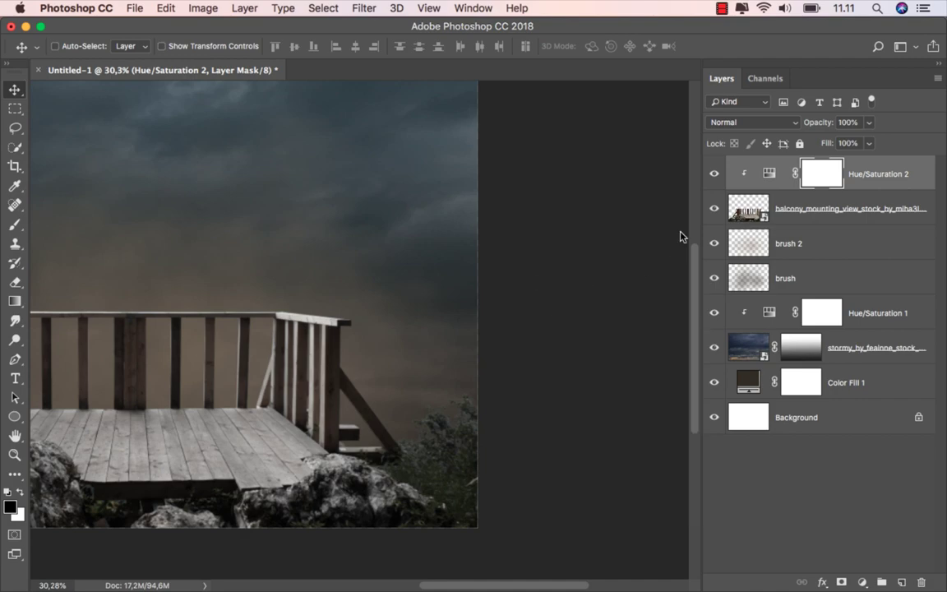
- Fit the canvas in view and toggle Hue/Saturation 2 off and on to compare the muted balcony
{"action": "key", "text": "super+0"}
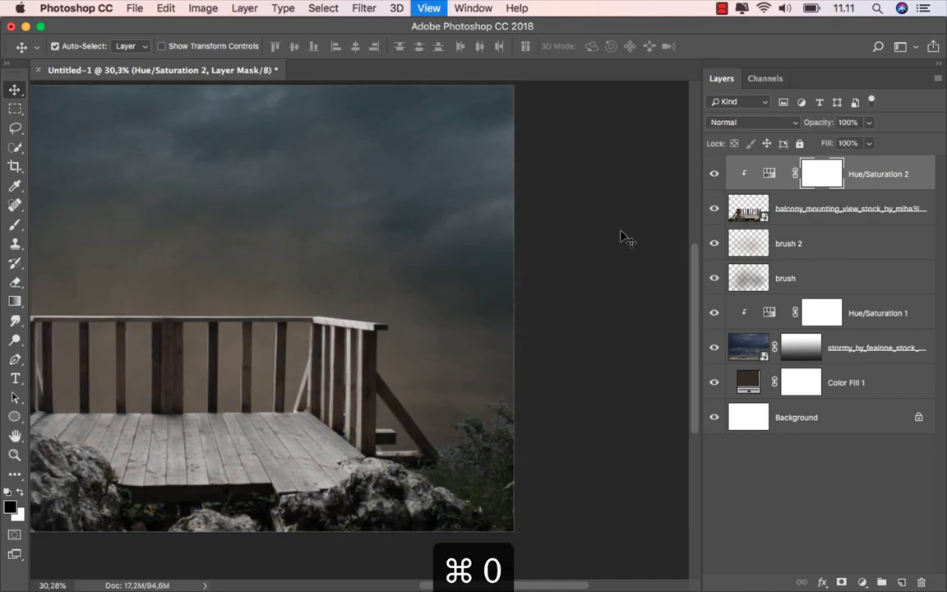
{"action": "left_click", "coordinate": [715, 174]}
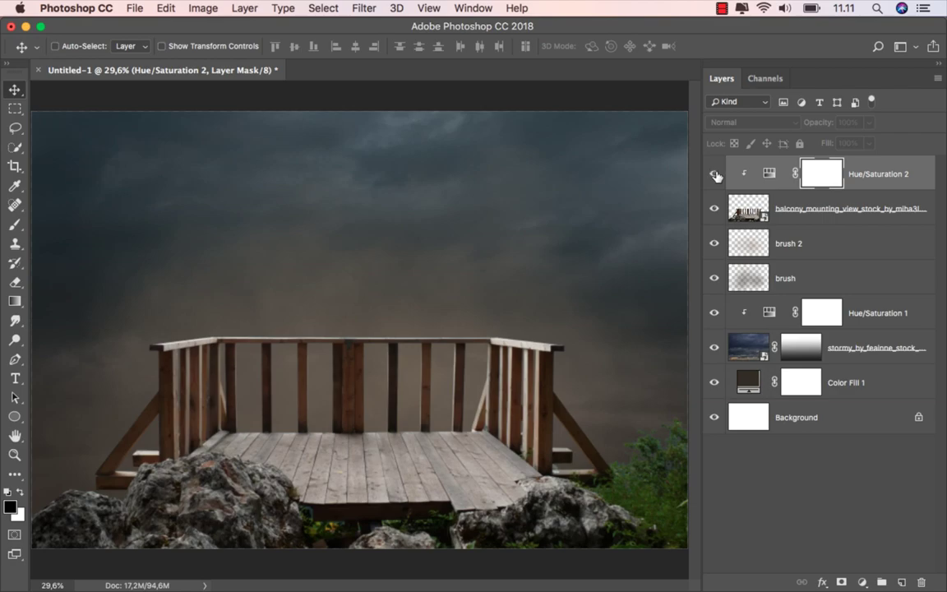
{"action": "left_click", "coordinate": [715, 174]}
{"action": "key", "text": "super+2"}
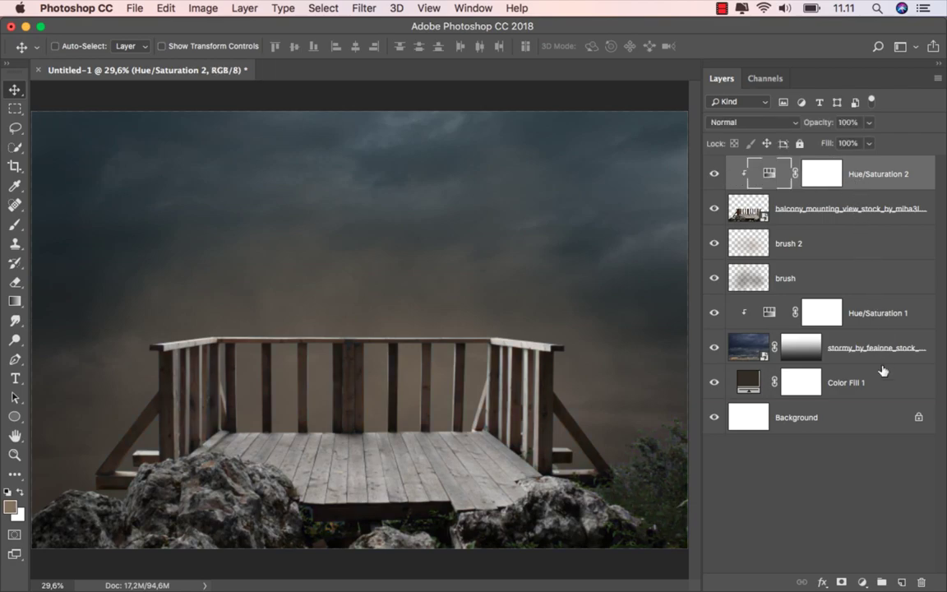
{"action": "left_click", "coordinate": [863, 582]}
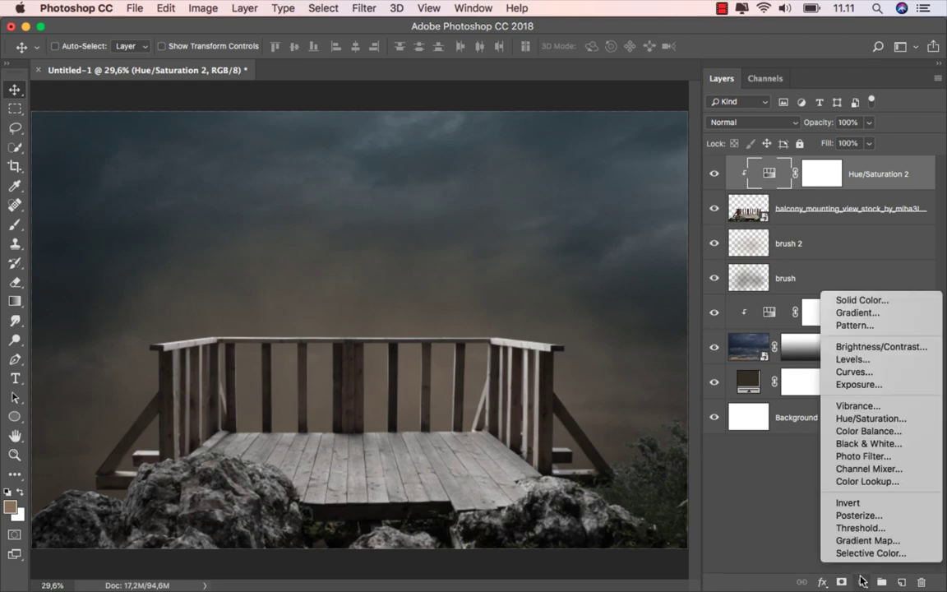
- Clip a Brightness/Contrast adjustment at Brightness -66, Contrast 16 to the balcony and compare it
{"action": "left_click", "coordinate": [896, 352]}
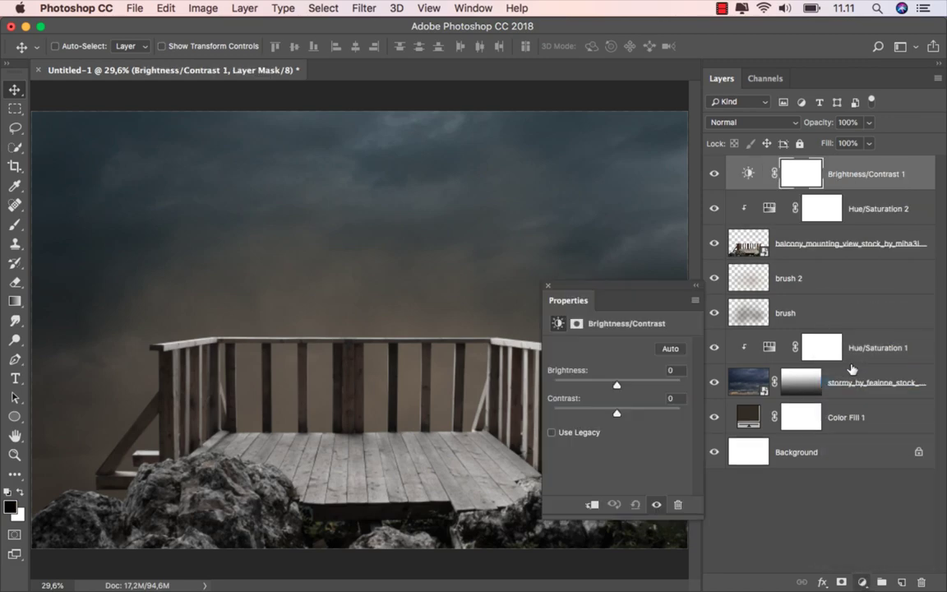
{"action": "left_click", "coordinate": [595, 504]}
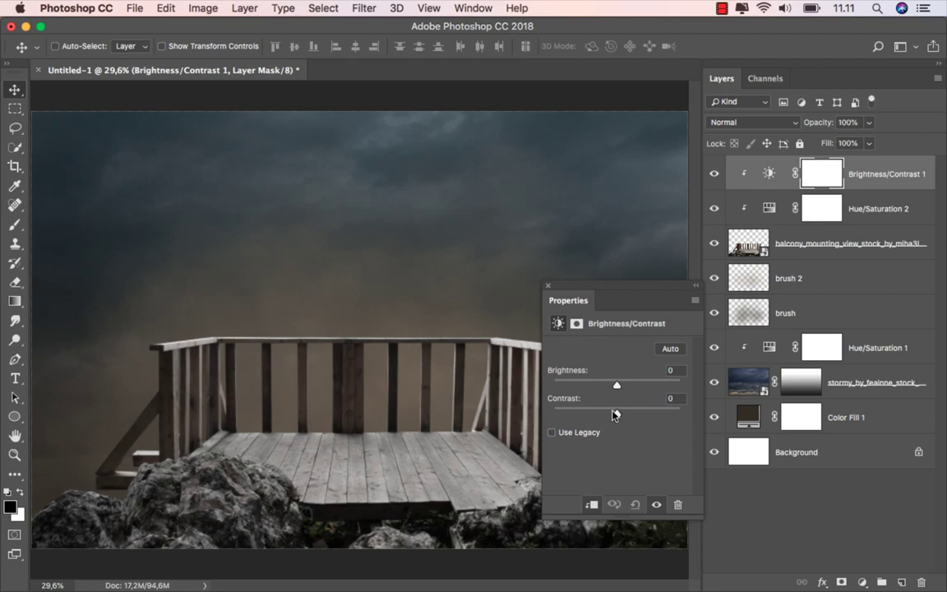
{"action": "left_click_drag", "start_coordinate": [619, 389], "coordinate": [590, 388]}
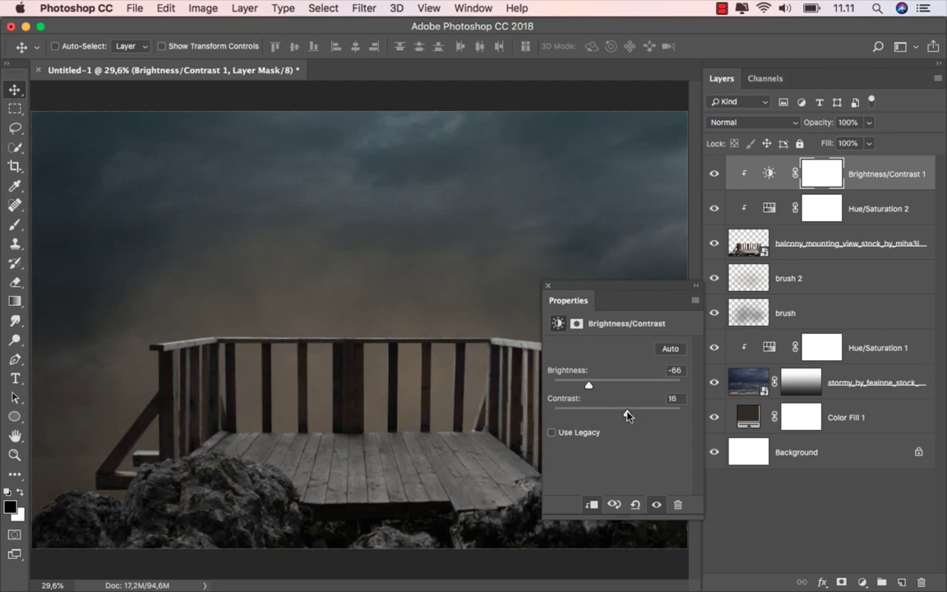
{"action": "left_click", "coordinate": [548, 287]}
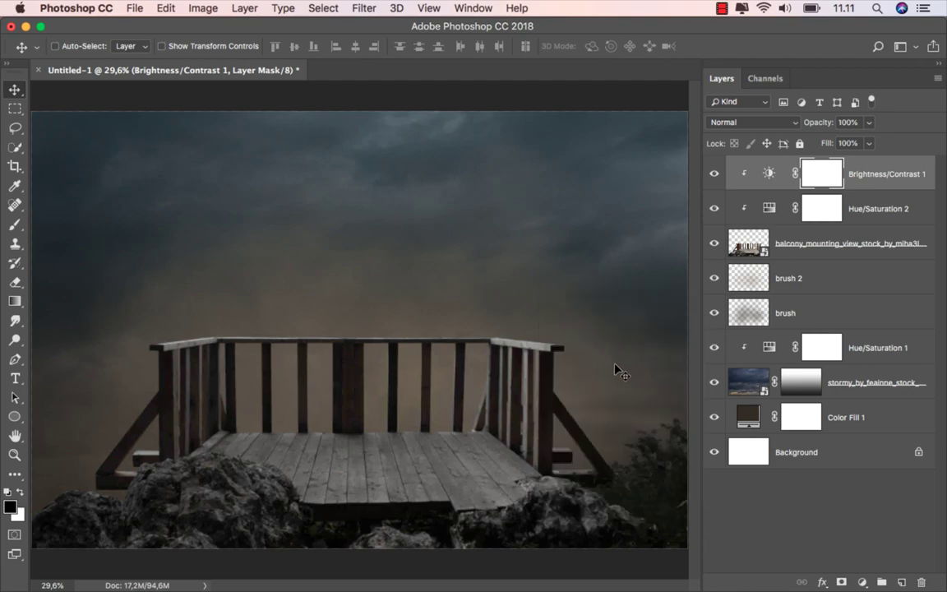
{"action": "left_click", "coordinate": [718, 177]}
{"action": "left_click", "coordinate": [715, 175]}
{"action": "key", "text": "super+2"}
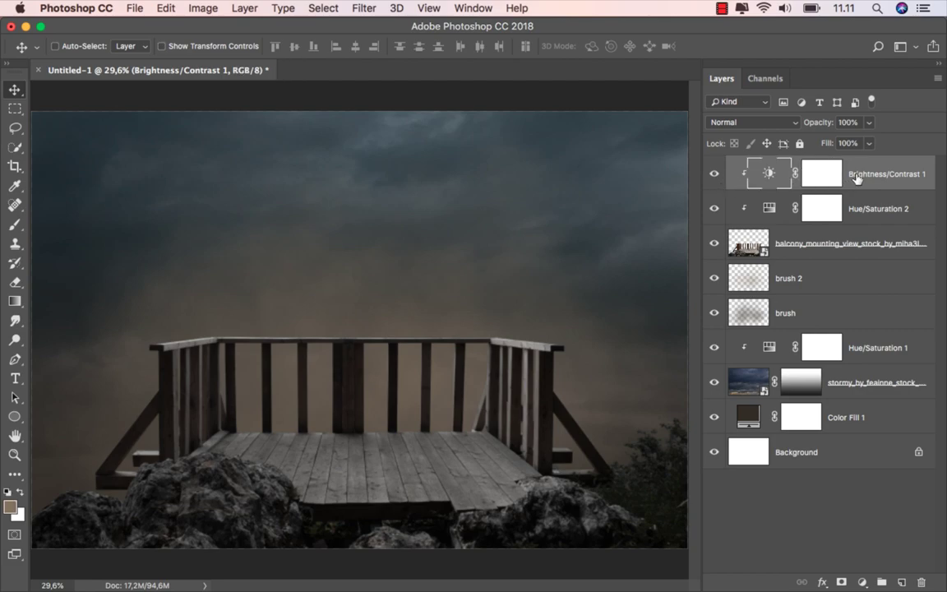
- Create a new layer clipped to the balcony and name it 'soft brush'
{"action": "key", "text": "super+alt+shift+n"}
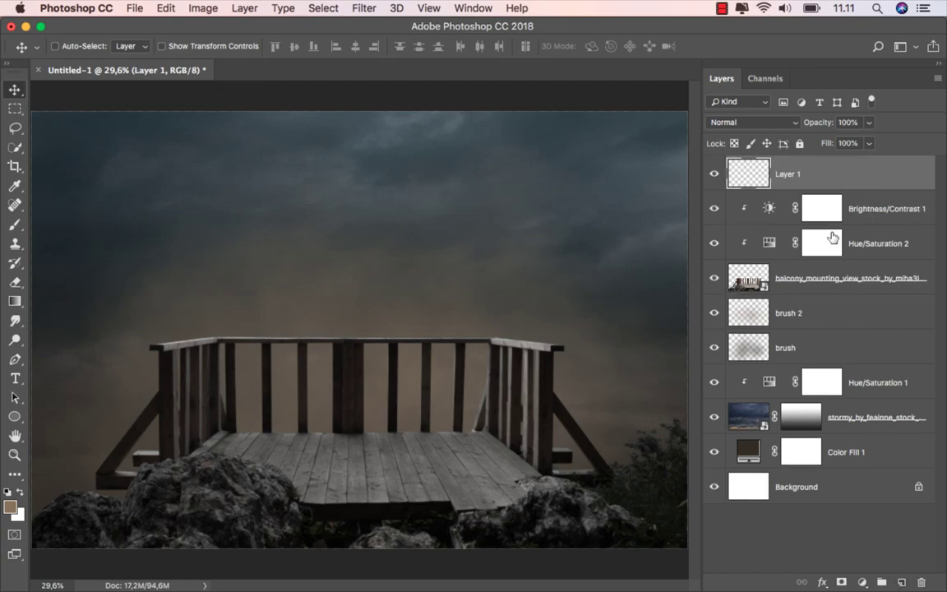
{"action": "right_click", "coordinate": [816, 173]}
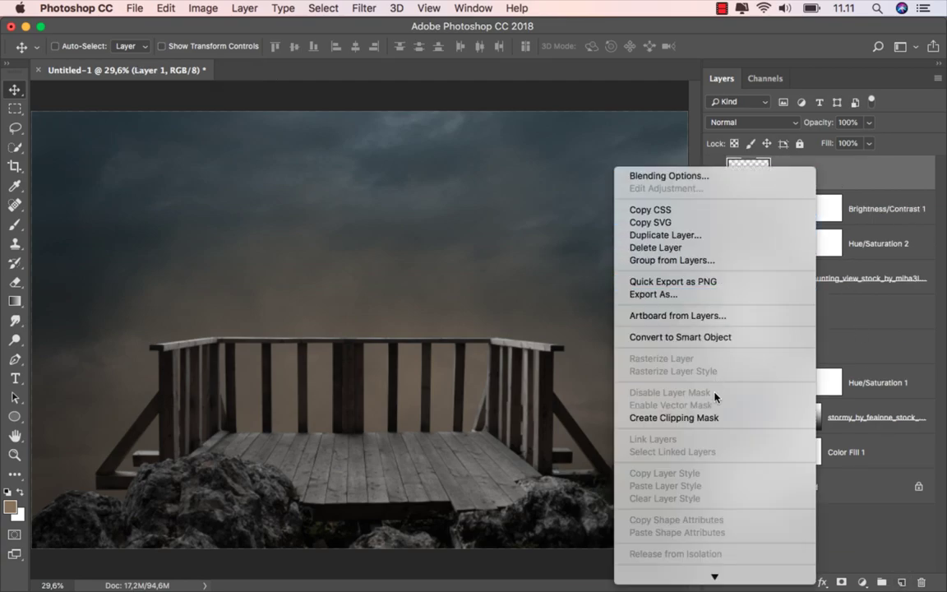
{"action": "left_click", "coordinate": [687, 417]}
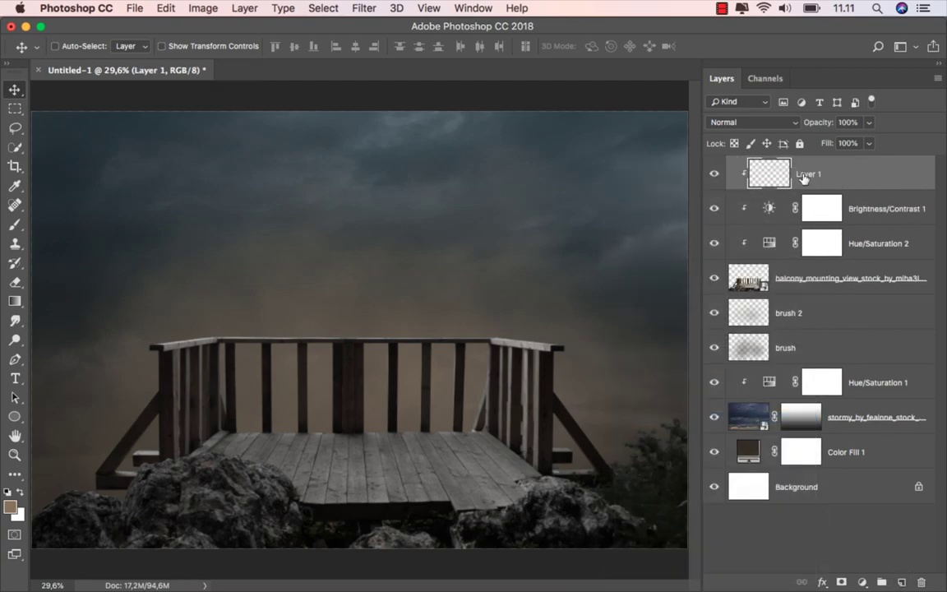
{"action": "double_click", "coordinate": [804, 174]}
{"action": "type", "text": "soft brush"}
{"action": "key", "text": "Return"}
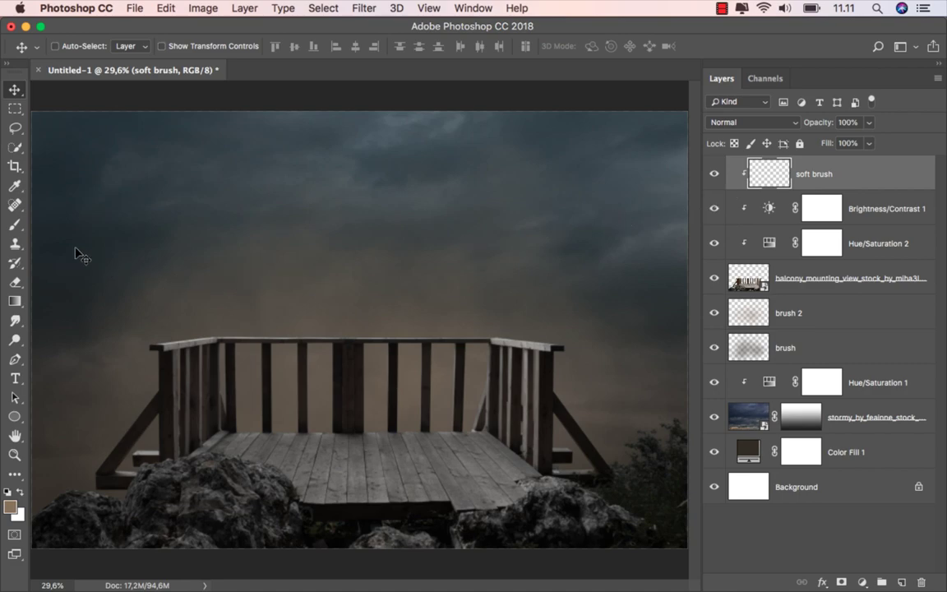
- Set up a soft round brush, sample a darker brown from the image, size about 470 px
{"action": "left_click", "coordinate": [15, 224]}
{"action": "left_click", "coordinate": [57, 225]}
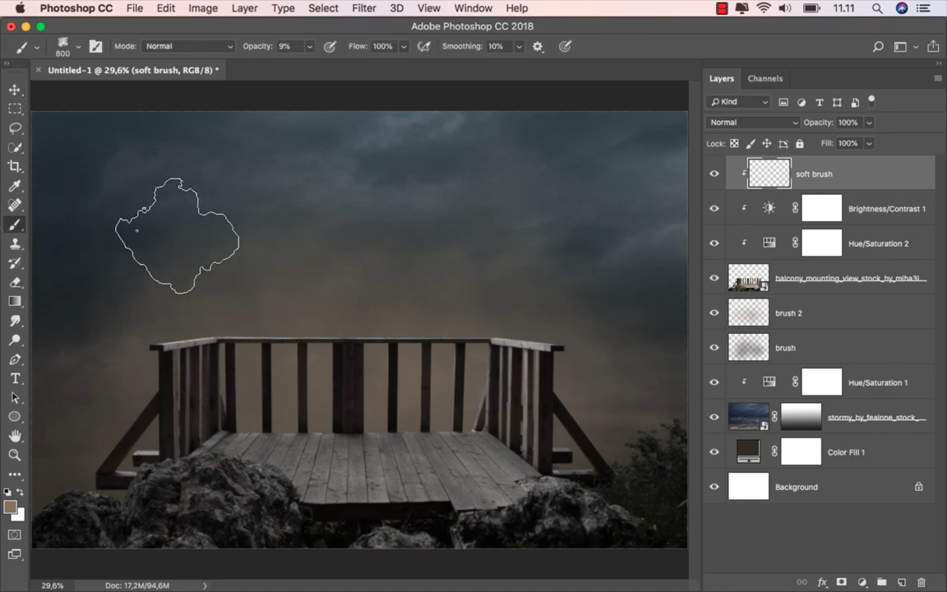
{"action": "right_click", "coordinate": [190, 237]}
{"action": "left_click", "coordinate": [256, 381]}
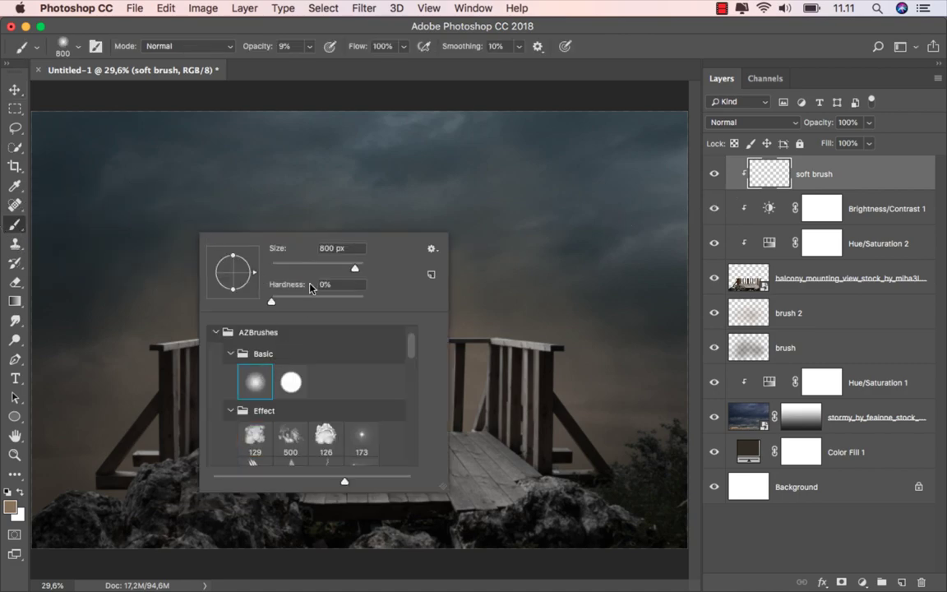
{"action": "left_click", "coordinate": [337, 247]}
{"action": "type", "text": "111"}
{"action": "key", "text": "Return"}
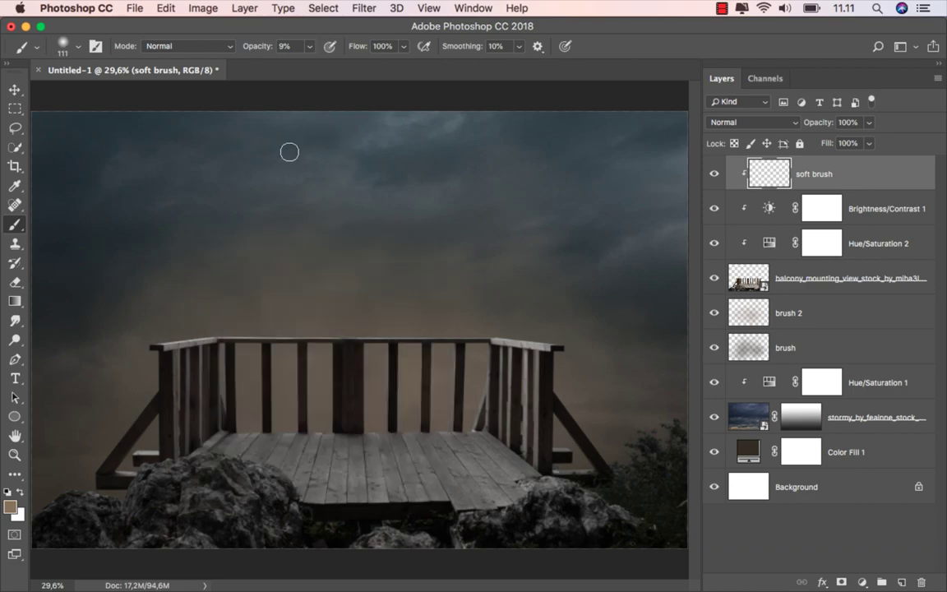
{"action": "left_click", "coordinate": [153, 359], "text": "alt"}
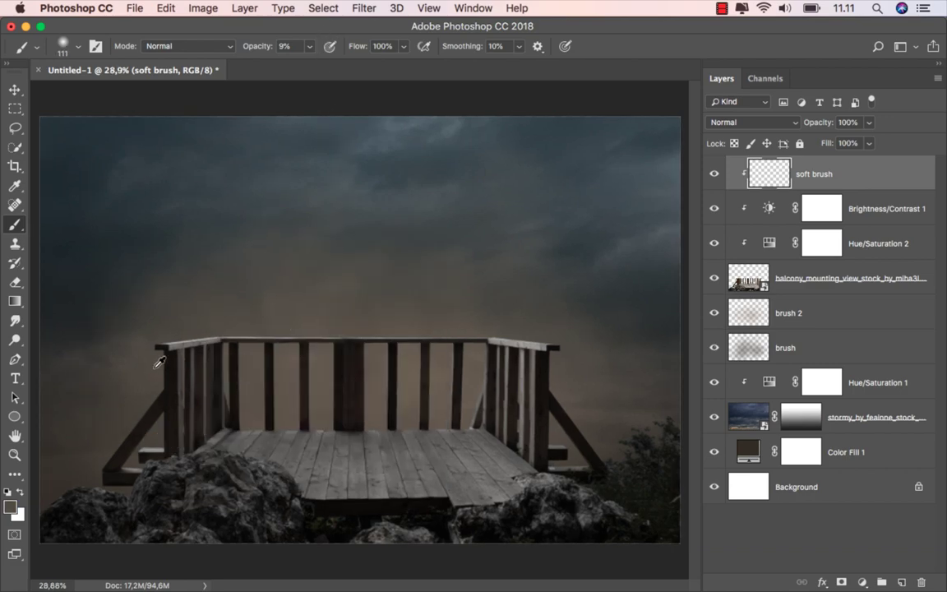
{"action": "left_click_drag", "start_coordinate": [159, 342], "coordinate": [219, 336]}
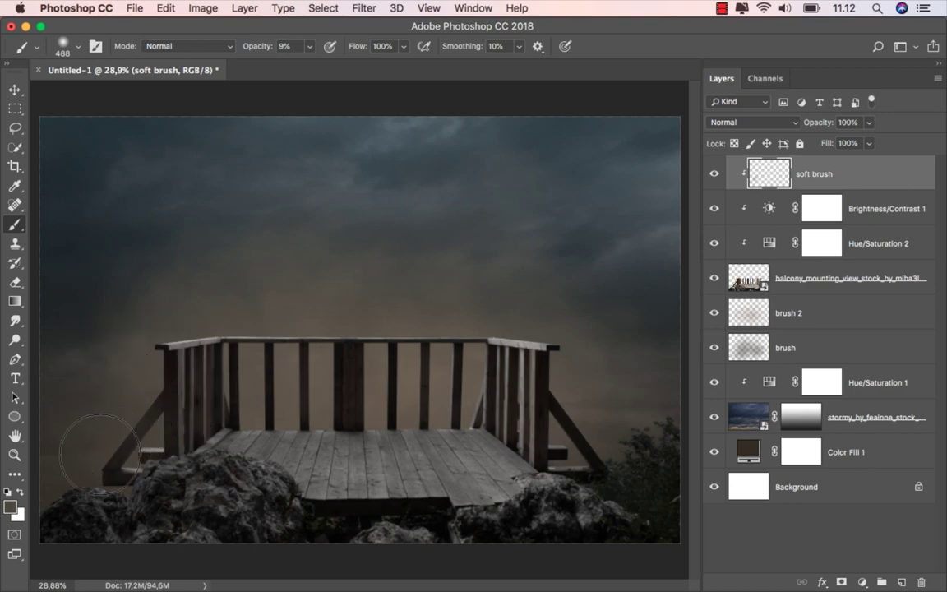
- Paint faint brown haze over the railing, posts and deck, then lower the layer's opacity
{"action": "left_click_drag", "start_coordinate": [95, 444], "coordinate": [175, 446]}
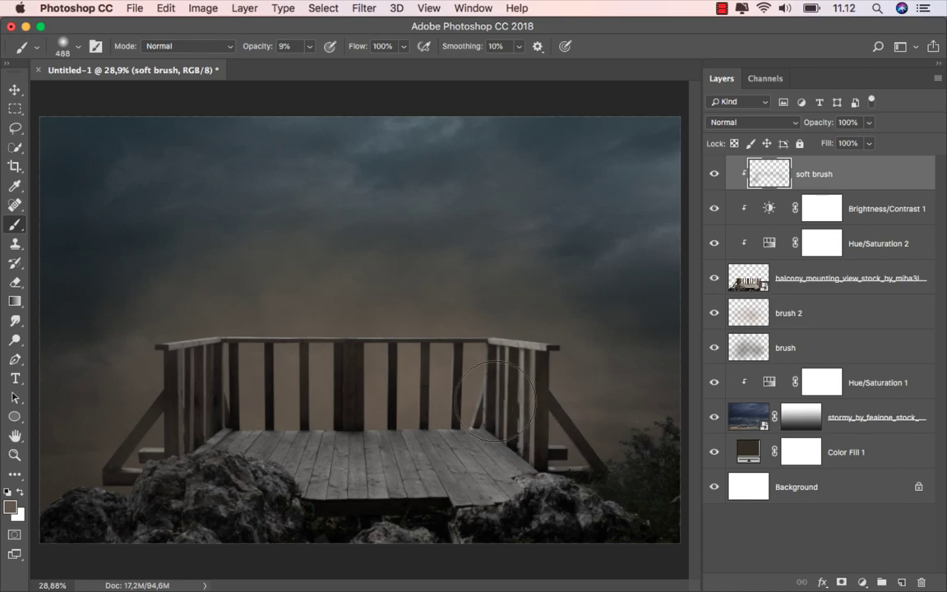
{"action": "mouse_move", "coordinate": [371, 371]}
{"action": "left_mouse_down"}
{"action": "mouse_move", "coordinate": [313, 345]}
{"action": "mouse_move", "coordinate": [173, 345]}
{"action": "mouse_move", "coordinate": [70, 395]}
{"action": "mouse_move", "coordinate": [403, 425]}
{"action": "left_mouse_up"}
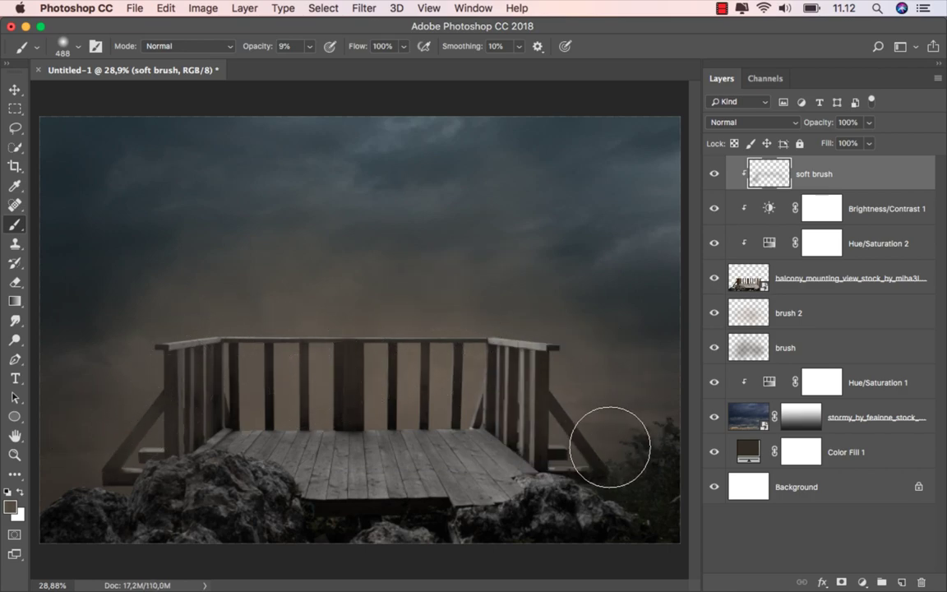
{"action": "left_click_drag", "start_coordinate": [604, 396], "coordinate": [570, 433]}
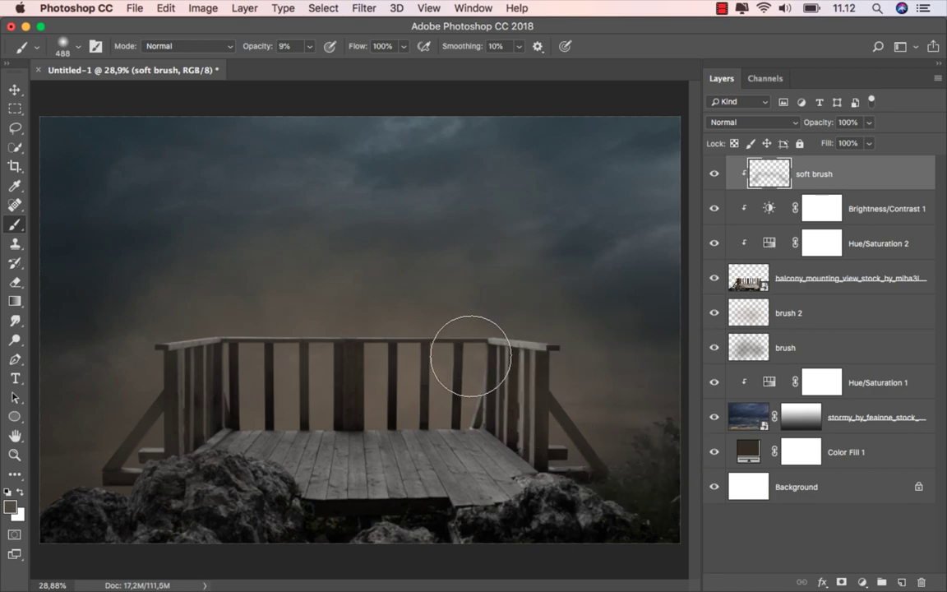
{"action": "mouse_move", "coordinate": [296, 389]}
{"action": "left_mouse_down"}
{"action": "mouse_move", "coordinate": [71, 492]}
{"action": "mouse_move", "coordinate": [273, 462]}
{"action": "left_mouse_up"}
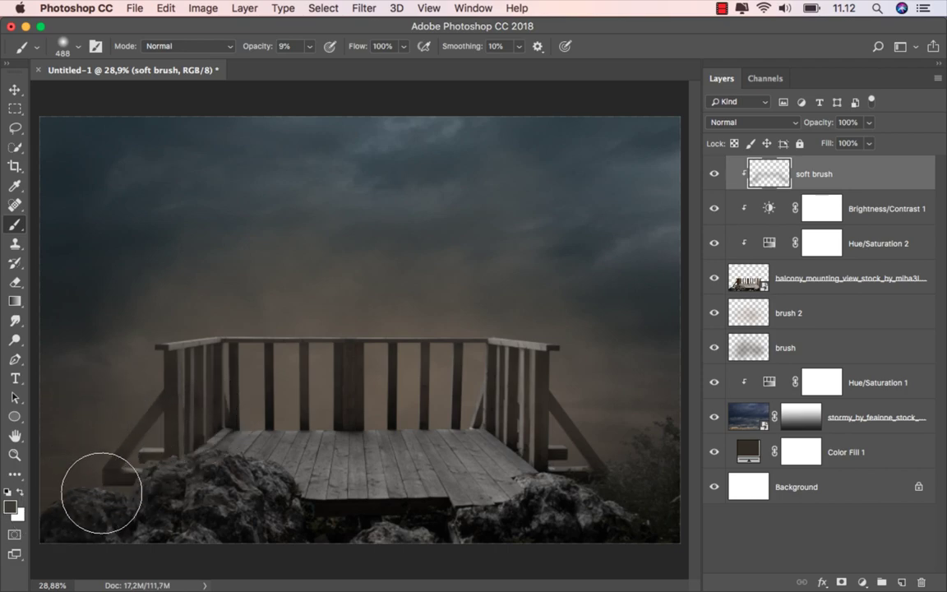
{"action": "scroll", "coordinate": [449, 442], "scroll_direction": "up", "scroll_amount": 2}
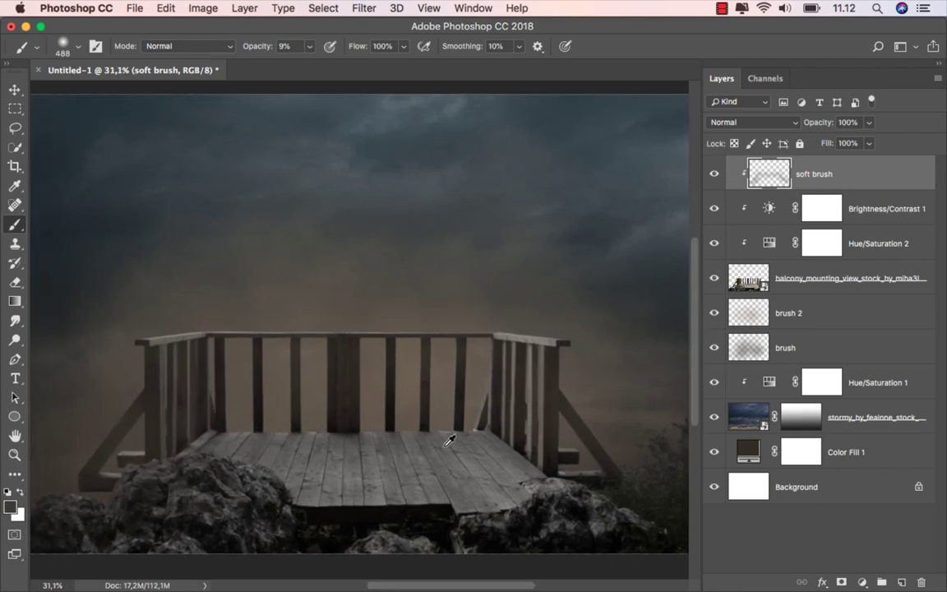
{"action": "left_click", "coordinate": [714, 174]}
{"action": "left_click_drag", "start_coordinate": [869, 122], "coordinate": [853, 143]}
{"action": "left_click", "coordinate": [791, 288]}
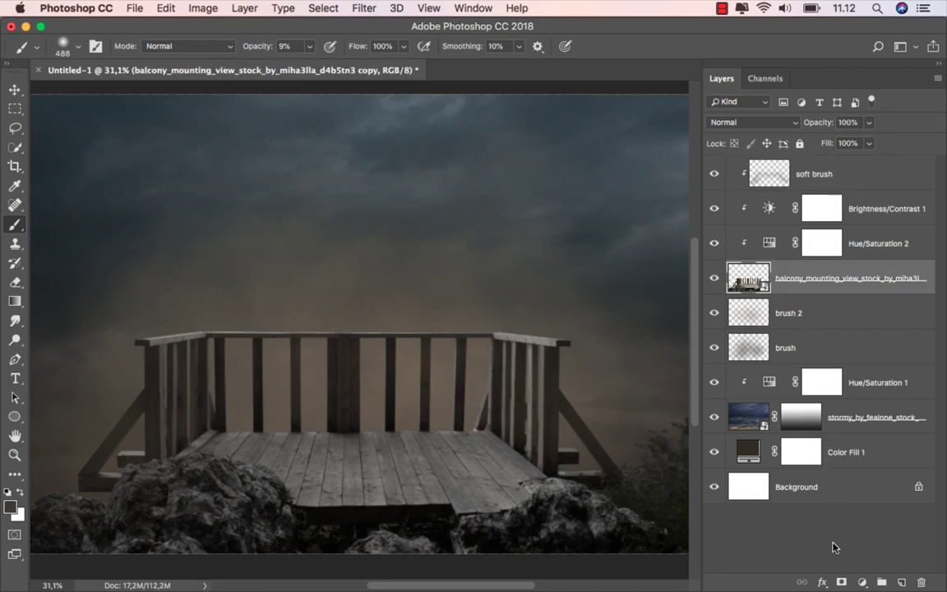
- Add a layer mask to the balcony and set a 41 px hard round brush at 100% opacity
{"action": "left_click", "coordinate": [840, 582]}
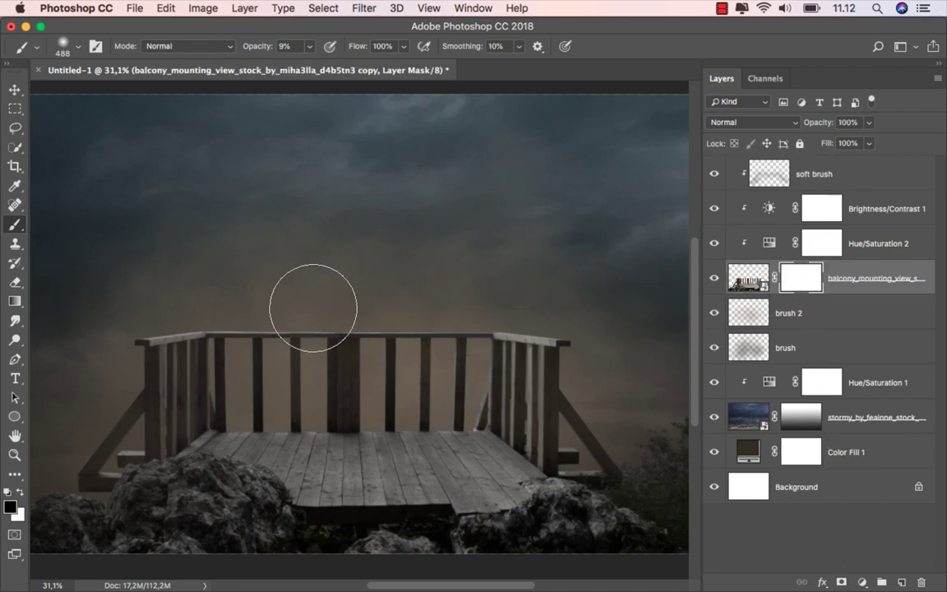
{"action": "right_click", "coordinate": [234, 244]}
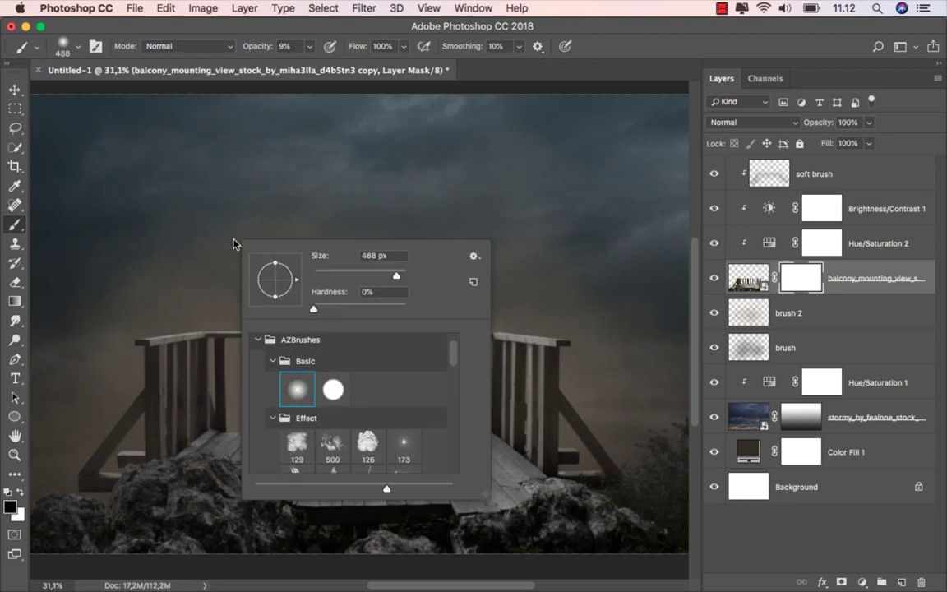
{"action": "left_click", "coordinate": [332, 390]}
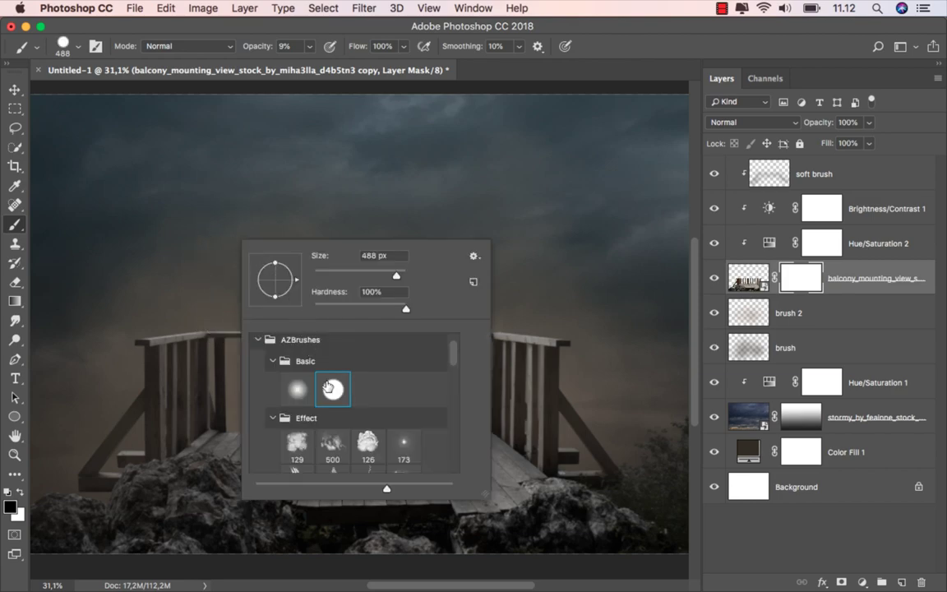
{"action": "left_click", "coordinate": [333, 276]}
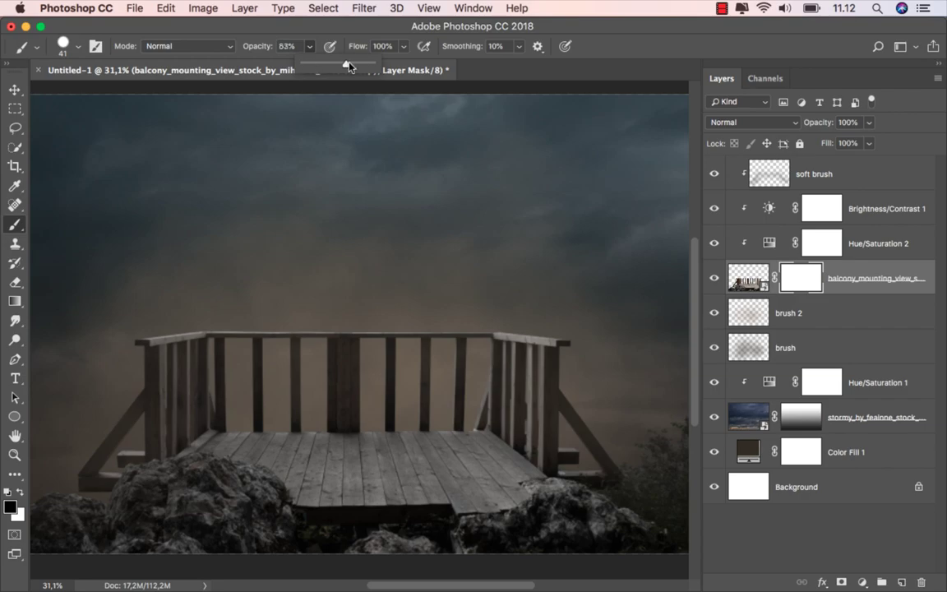
{"action": "left_click_drag", "start_coordinate": [311, 64], "coordinate": [377, 64]}
{"action": "scroll", "coordinate": [384, 326], "scroll_direction": "up", "scroll_amount": 3}
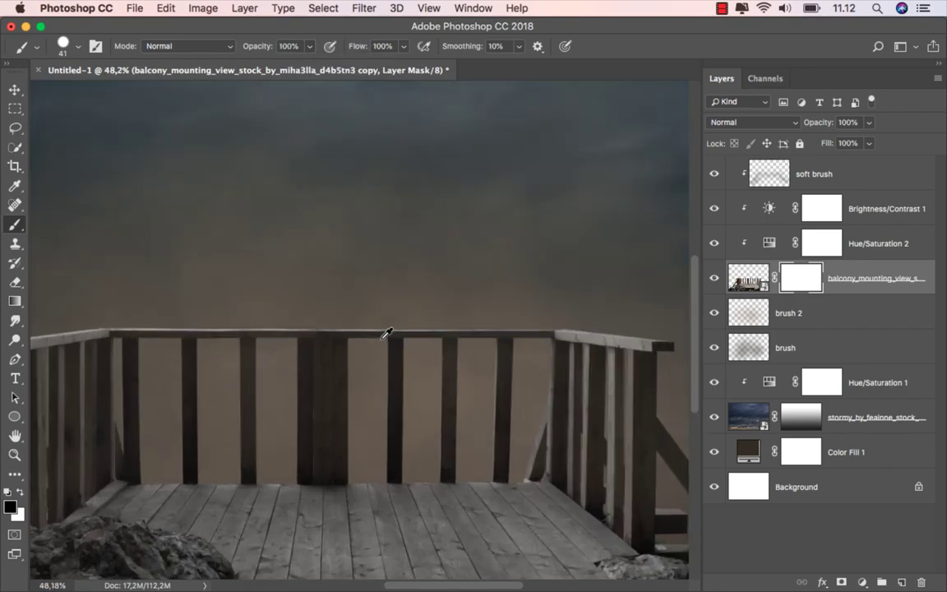
{"action": "scroll", "coordinate": [382, 270], "scroll_direction": "up", "scroll_amount": 2}
{"action": "scroll", "coordinate": [393, 332], "scroll_direction": "up", "scroll_amount": 3}
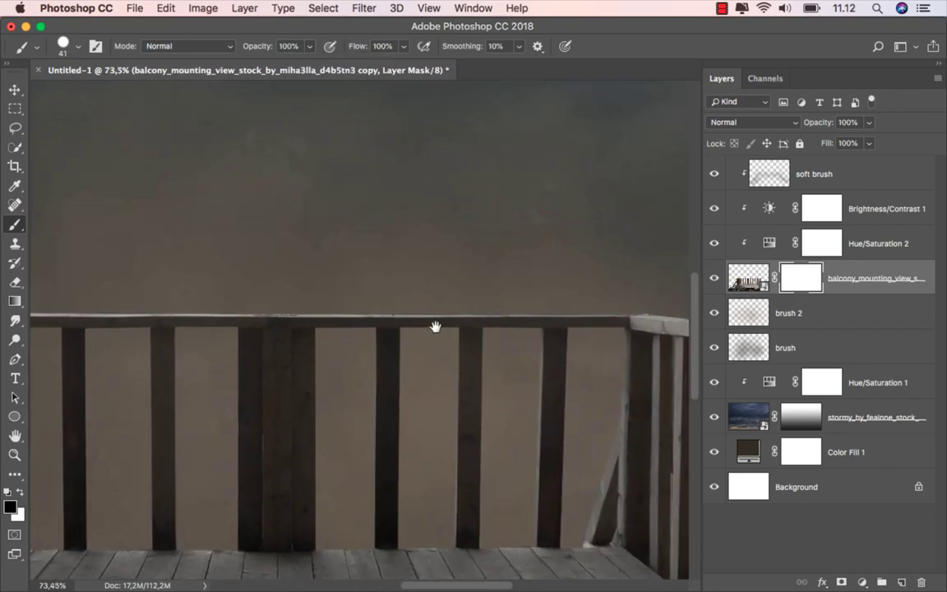
{"action": "scroll", "coordinate": [434, 326], "scroll_direction": "down", "scroll_amount": 3}
{"action": "scroll", "coordinate": [433, 326], "scroll_direction": "right", "scroll_amount": 4}
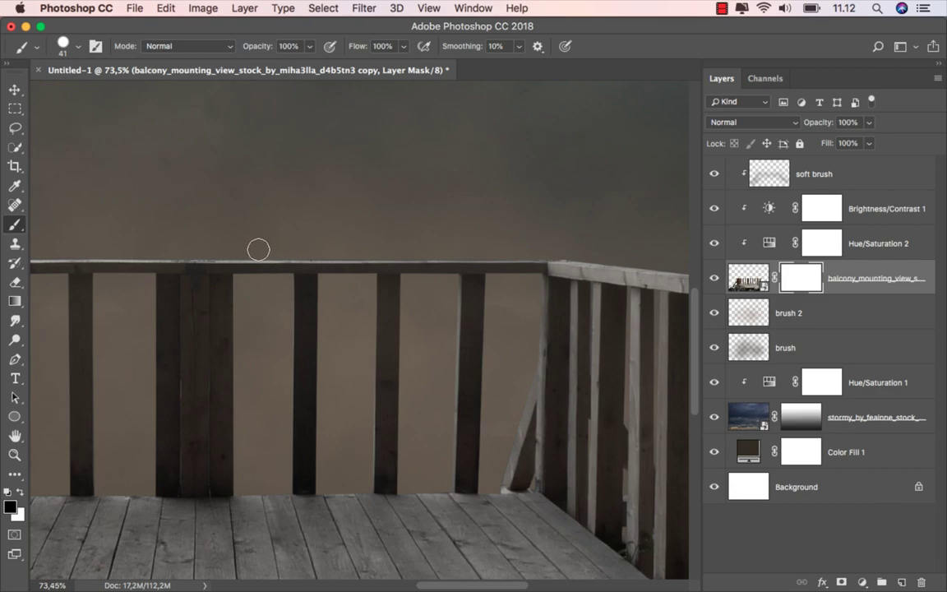
- Mask out a section of the top rail and the upper parts of two posts
{"action": "left_click_drag", "start_coordinate": [264, 267], "coordinate": [499, 267]}
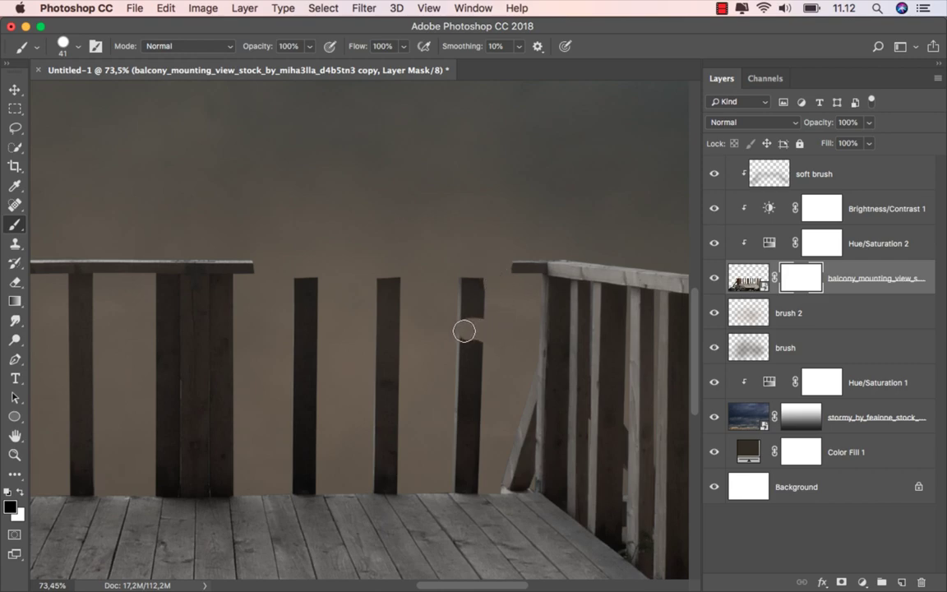
{"action": "mouse_move", "coordinate": [466, 330]}
{"action": "left_mouse_down"}
{"action": "mouse_move", "coordinate": [471, 285]}
{"action": "mouse_move", "coordinate": [401, 308]}
{"action": "mouse_move", "coordinate": [371, 292]}
{"action": "mouse_move", "coordinate": [407, 287]}
{"action": "left_mouse_up"}
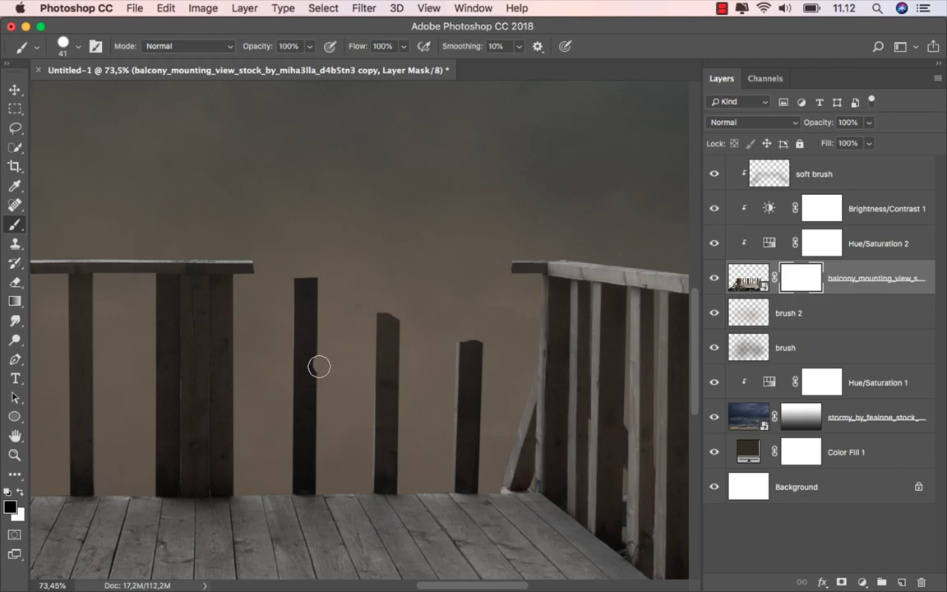
{"action": "mouse_move", "coordinate": [317, 366]}
{"action": "left_mouse_down"}
{"action": "mouse_move", "coordinate": [282, 367]}
{"action": "mouse_move", "coordinate": [300, 254]}
{"action": "mouse_move", "coordinate": [315, 342]}
{"action": "mouse_move", "coordinate": [319, 248]}
{"action": "left_mouse_up"}
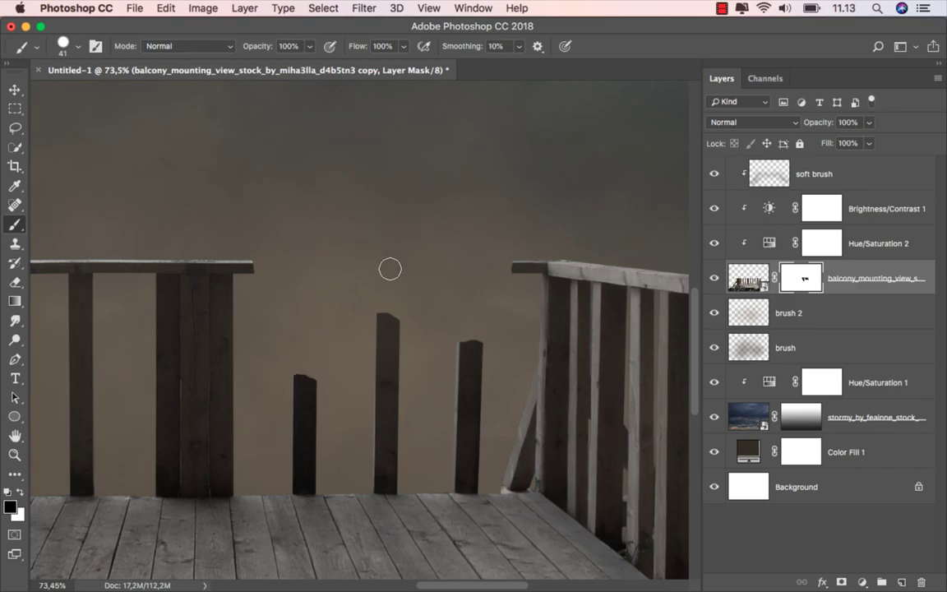
{"action": "scroll", "coordinate": [482, 401], "scroll_direction": "down", "scroll_amount": 5}
{"action": "scroll", "coordinate": [485, 404], "scroll_direction": "down", "scroll_amount": 2}
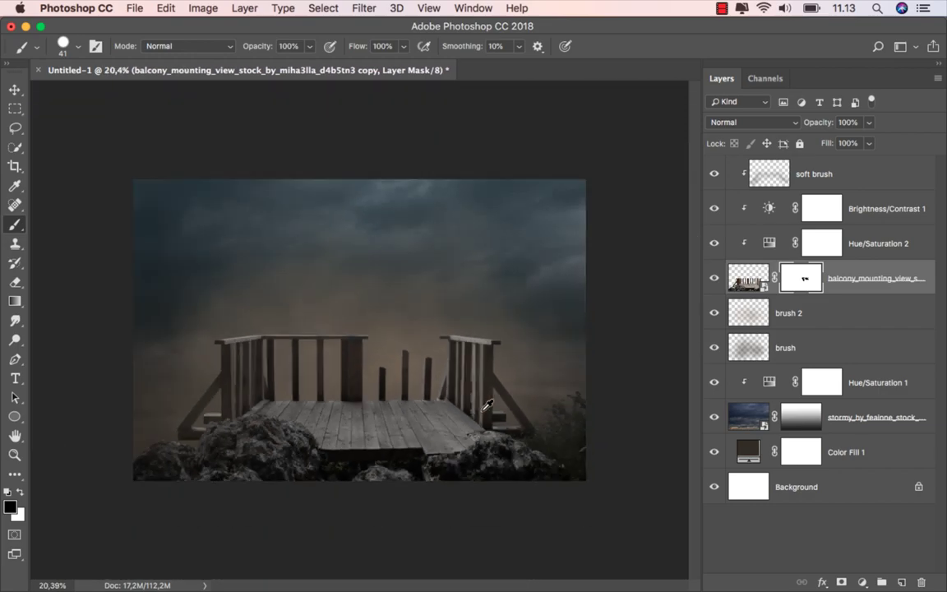
{"action": "scroll", "coordinate": [473, 362], "scroll_direction": "up", "scroll_amount": 1}
{"action": "scroll", "coordinate": [470, 356], "scroll_direction": "up", "scroll_amount": 1}
{"action": "scroll", "coordinate": [474, 362], "scroll_direction": "up", "scroll_amount": 1}
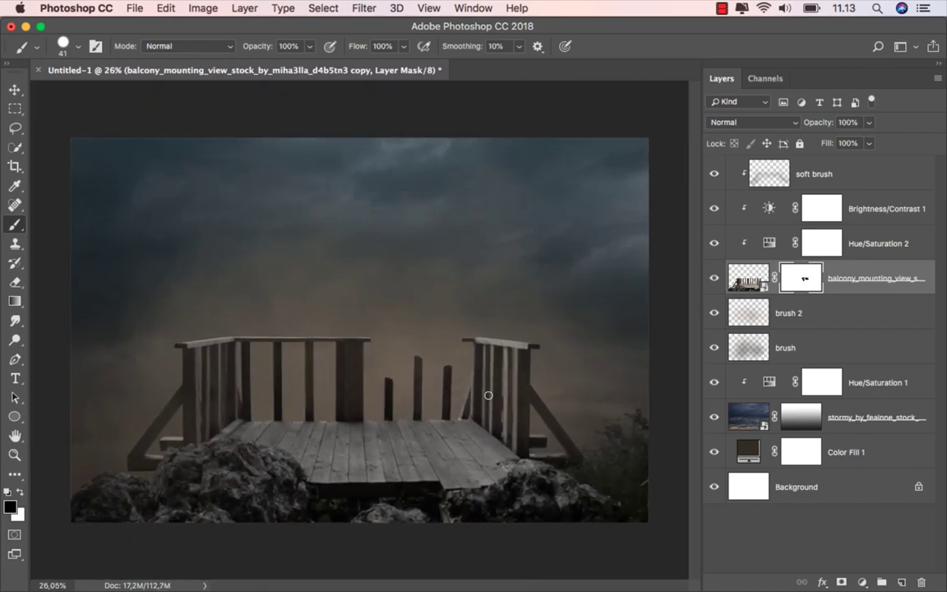
{"action": "left_click", "coordinate": [15, 89]}
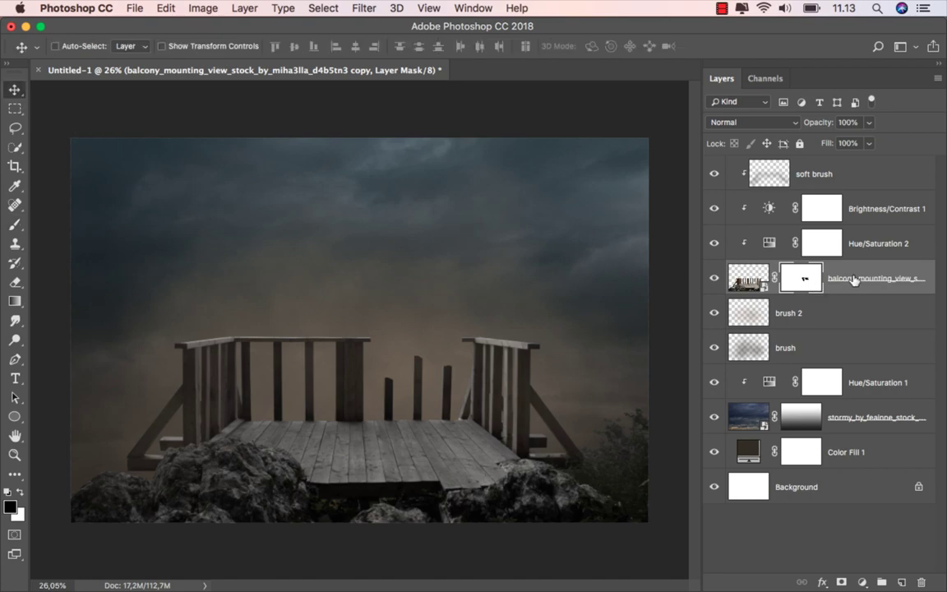
- Add a new empty layer named 'palm' above brush 2
{"action": "key", "text": "super+2"}
{"action": "left_click", "coordinate": [854, 308]}
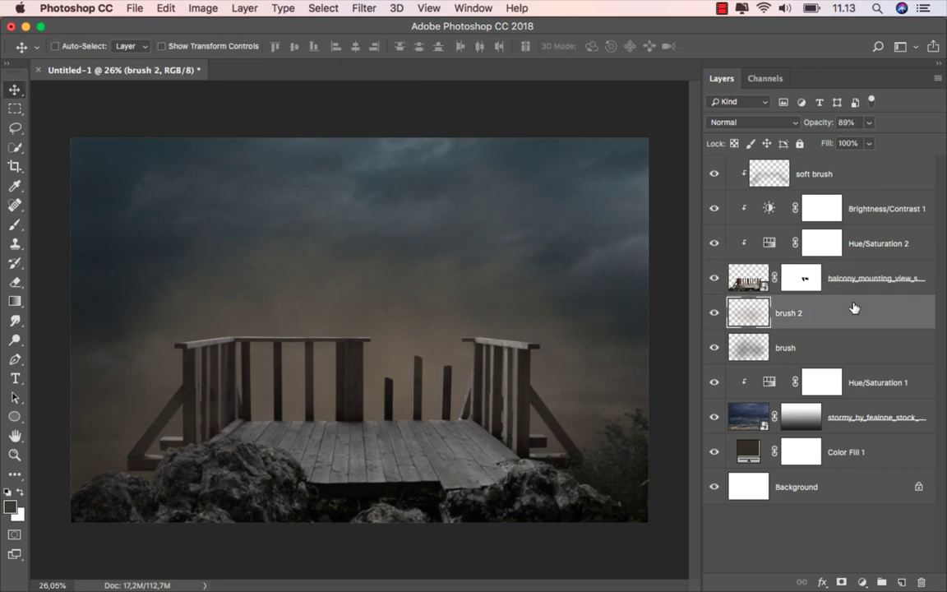
{"action": "left_click", "coordinate": [902, 582]}
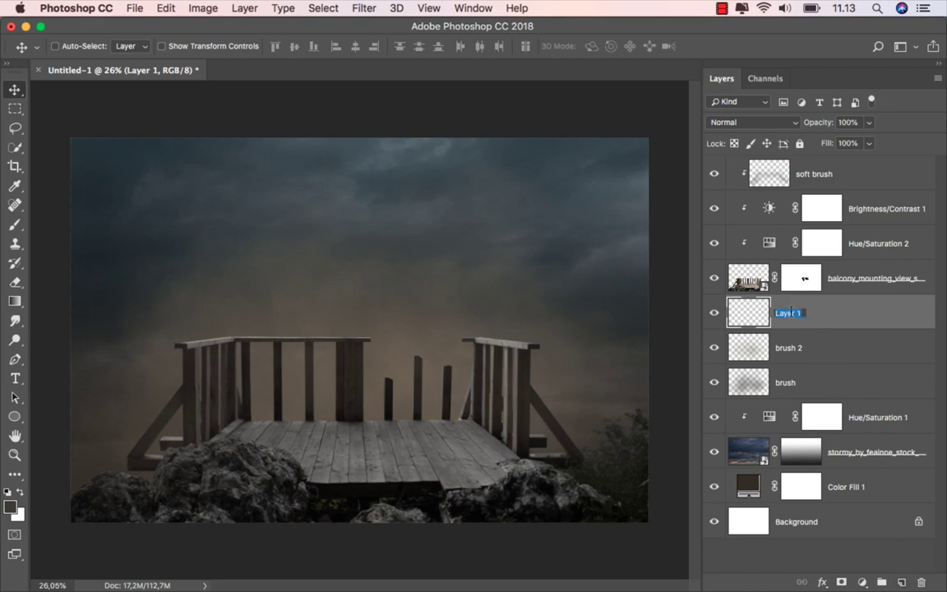
{"action": "type", "text": "palm"}
{"action": "key", "text": "Return"}
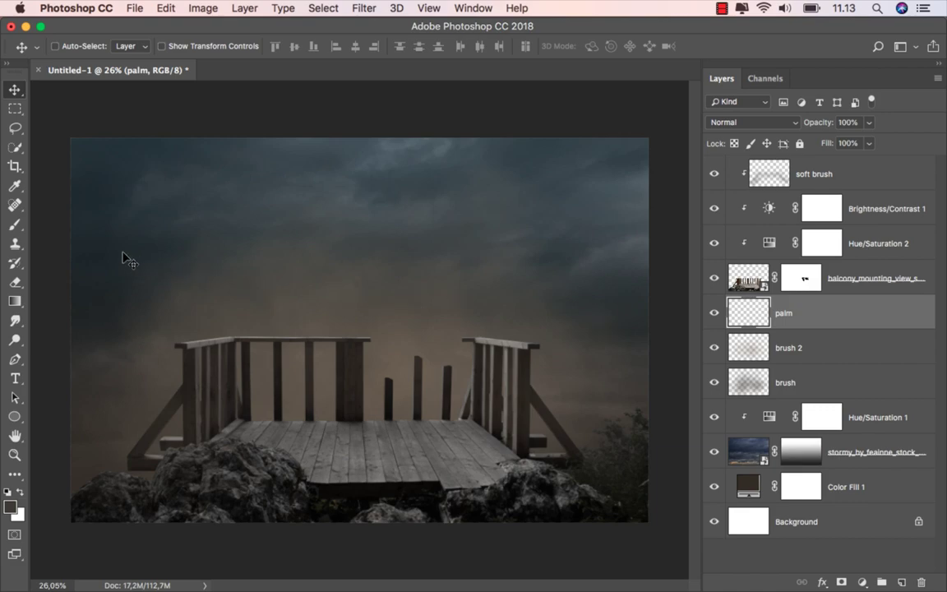
- Choose the Brush tool with the 1868 px palm tree brush tip and open the foreground colour chooser
{"action": "right_click", "coordinate": [15, 227]}
{"action": "left_click", "coordinate": [59, 222]}
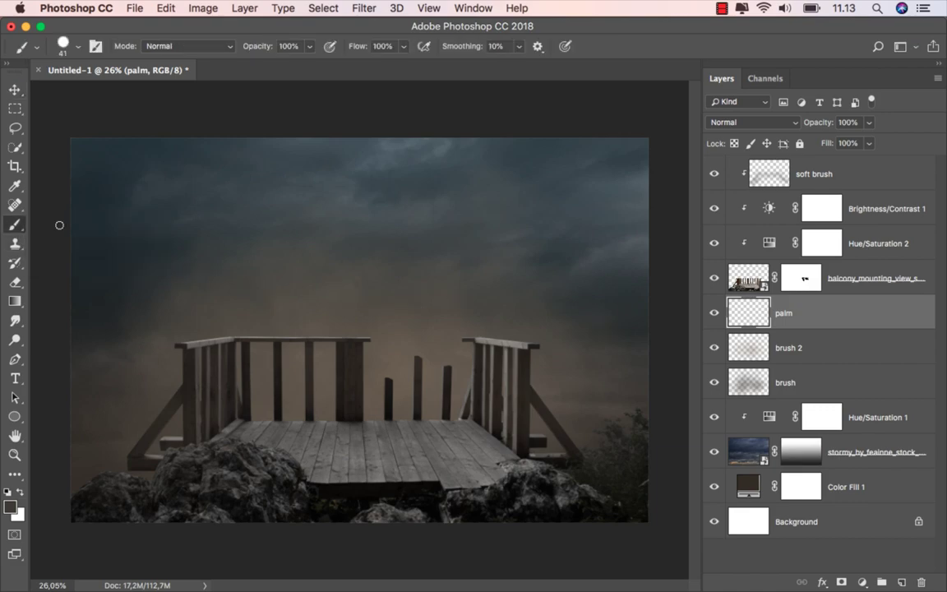
{"action": "right_click", "coordinate": [227, 220]}
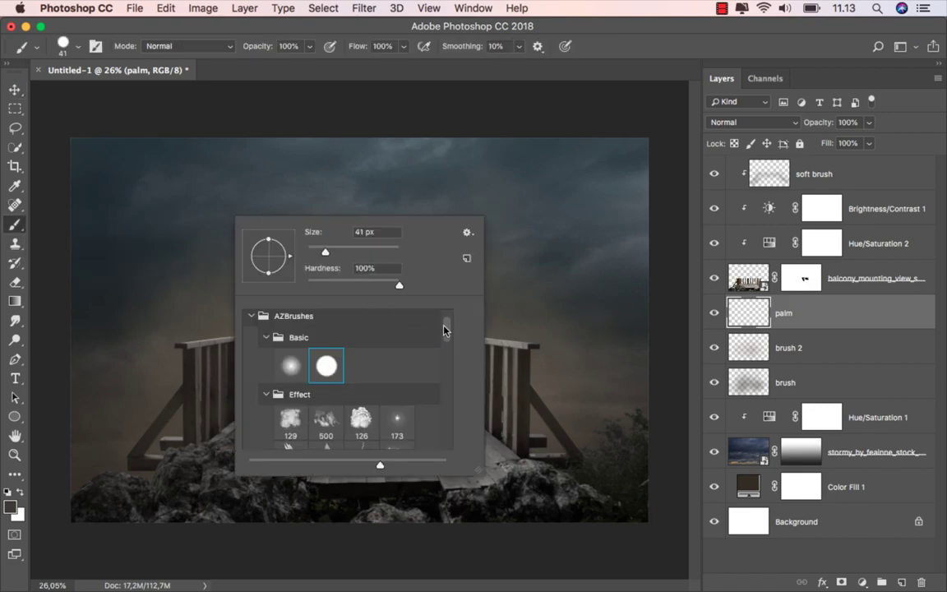
{"action": "left_click_drag", "start_coordinate": [445, 330], "coordinate": [448, 430]}
{"action": "left_click", "coordinate": [397, 398]}
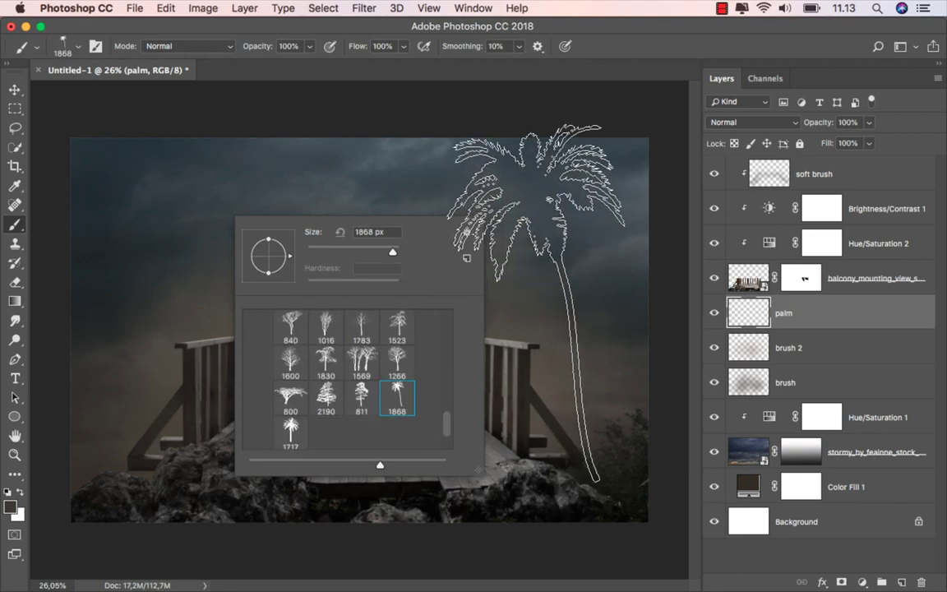
{"action": "left_click", "coordinate": [601, 46]}
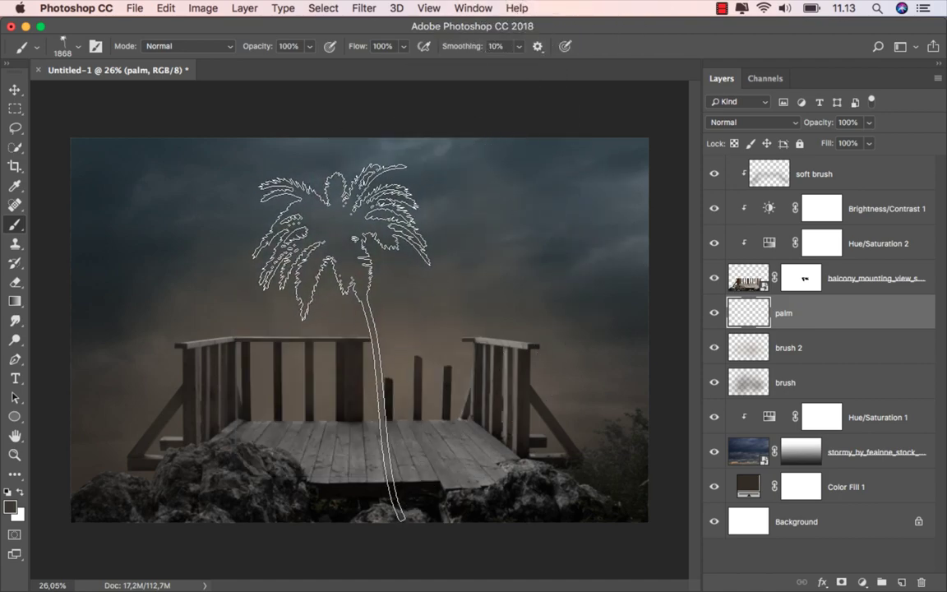
{"action": "left_click", "coordinate": [10, 507]}
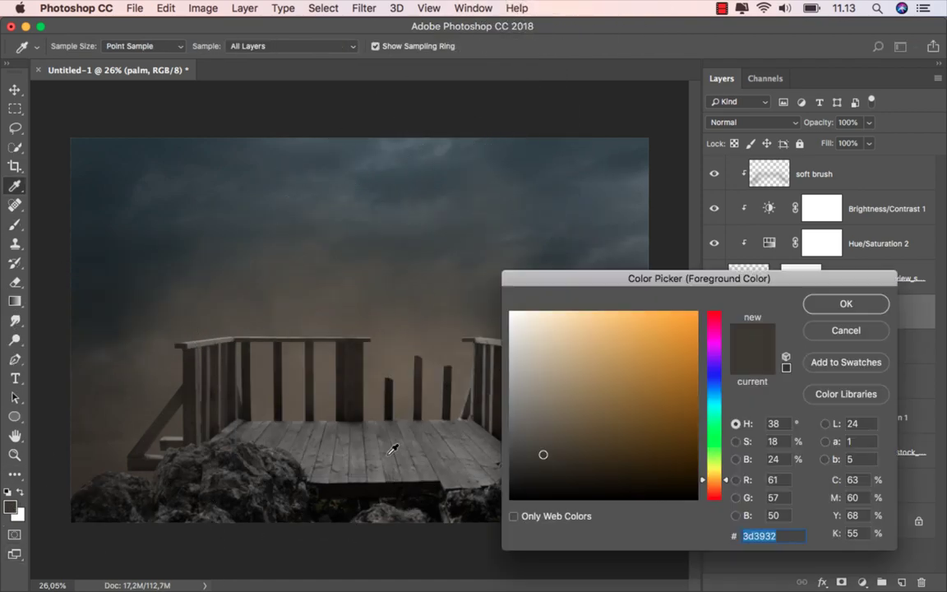
- Pick dark brown 211e1a and stamp one 1800 px palm tree behind the balcony
{"action": "left_click_drag", "start_coordinate": [538, 276], "coordinate": [715, 264]}
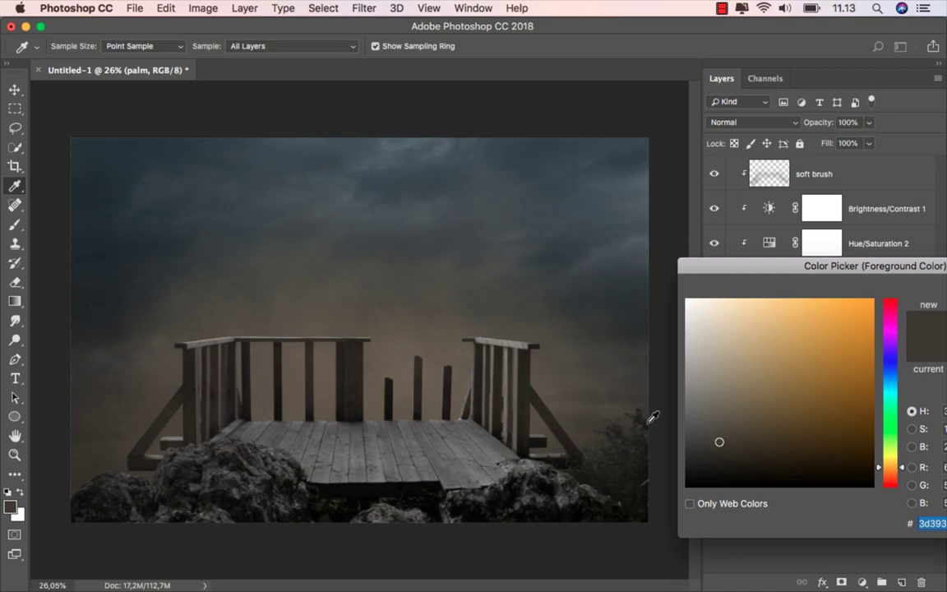
{"action": "left_click", "coordinate": [642, 436]}
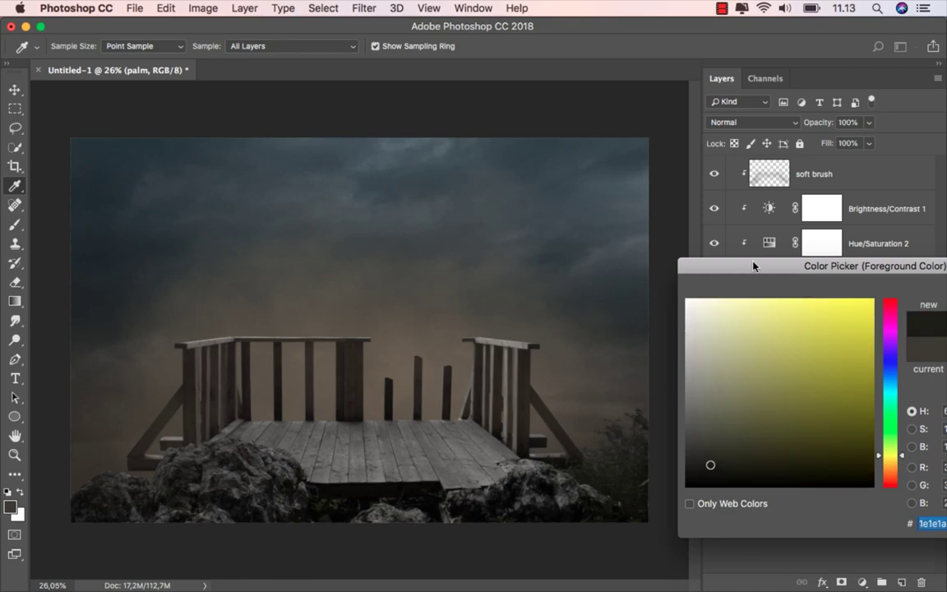
{"action": "left_click_drag", "start_coordinate": [753, 266], "coordinate": [578, 254]}
{"action": "left_click_drag", "start_coordinate": [483, 407], "coordinate": [495, 405]}
{"action": "left_click", "coordinate": [719, 462]}
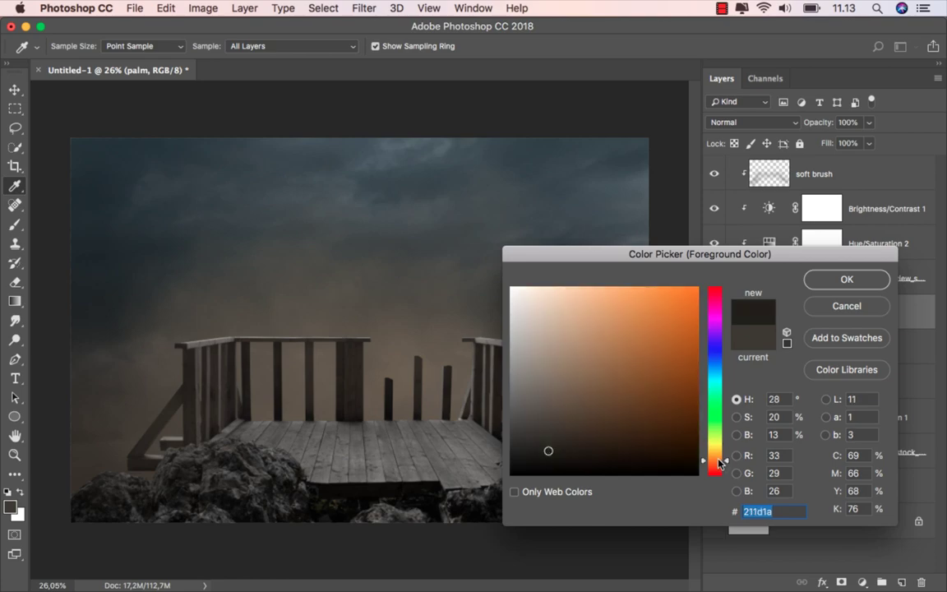
{"action": "left_click_drag", "start_coordinate": [719, 464], "coordinate": [719, 460]}
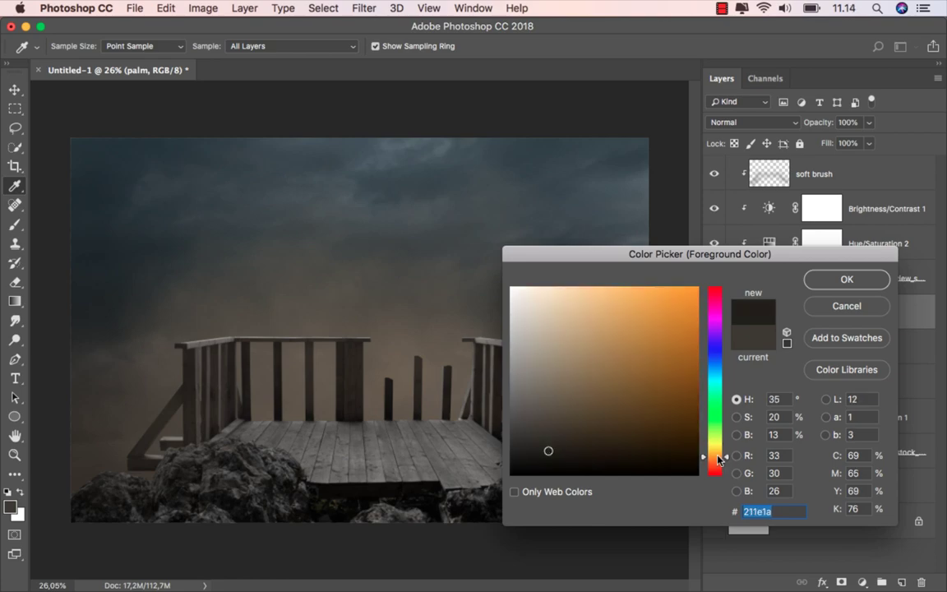
{"action": "left_click", "coordinate": [828, 284]}
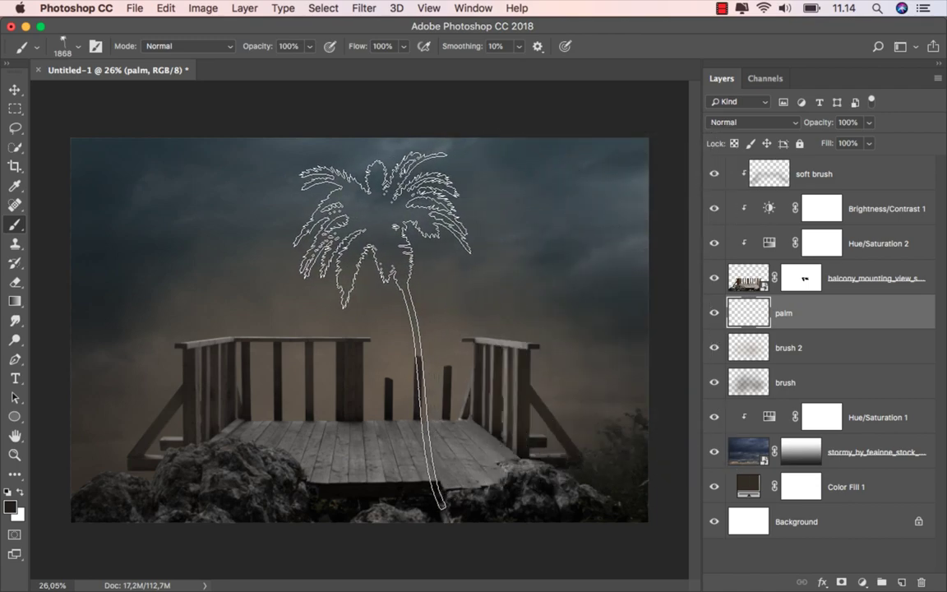
{"action": "key", "text": "bracketleft"}
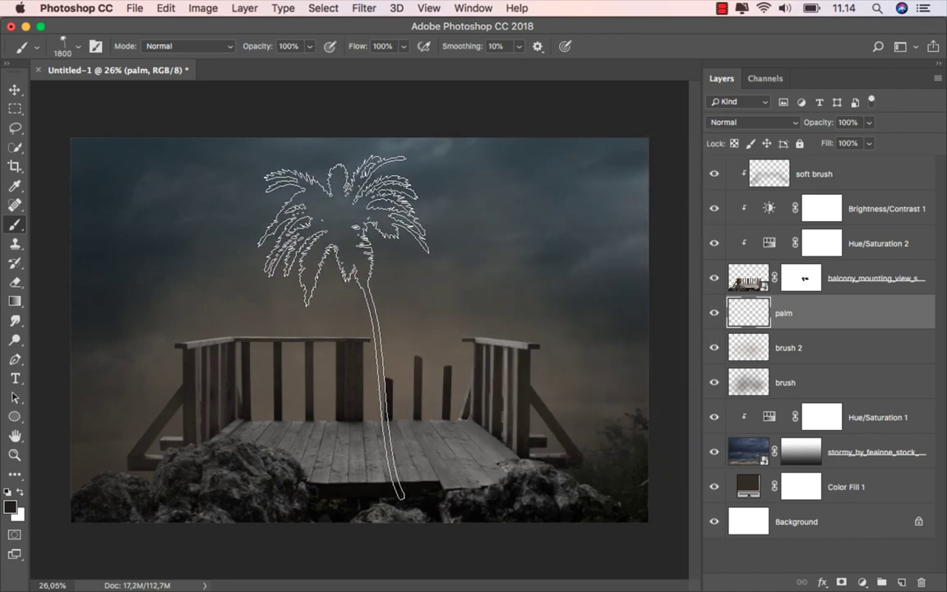
{"action": "left_click", "coordinate": [343, 326]}
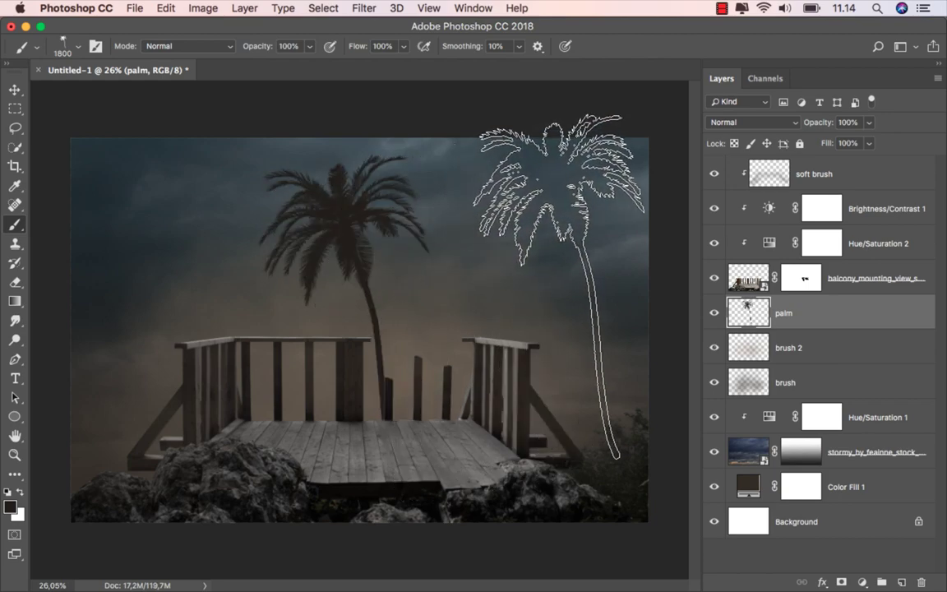
- Drag the palm tree to the right edge and scale it down to about 80%
{"action": "left_click", "coordinate": [15, 89]}
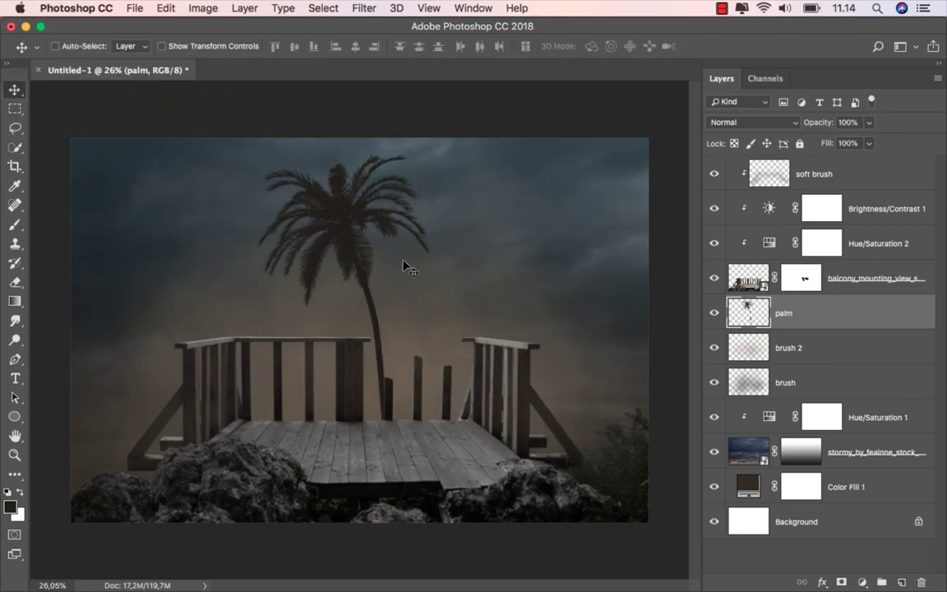
{"action": "left_click_drag", "start_coordinate": [329, 259], "coordinate": [552, 258]}
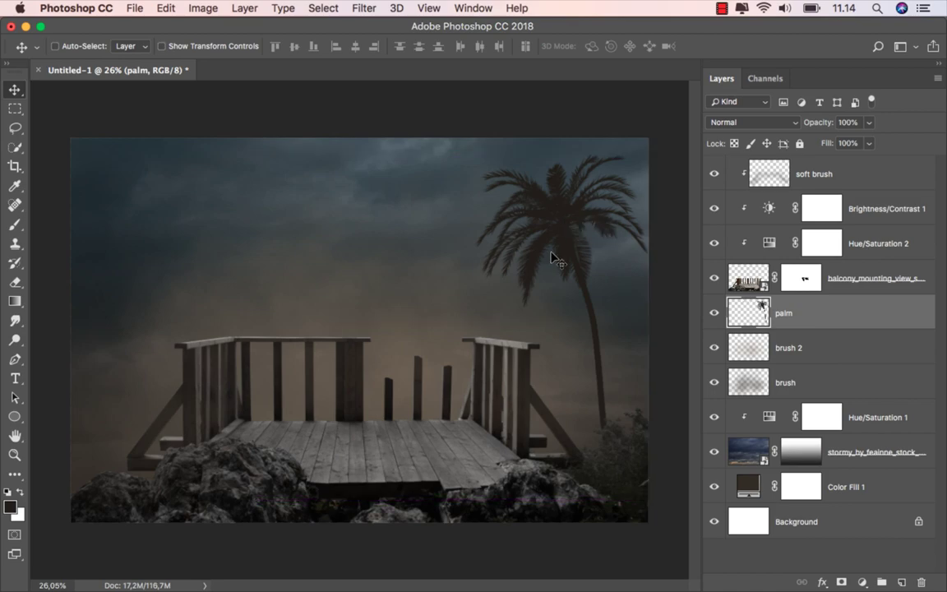
{"action": "key", "text": "ctrl+t"}
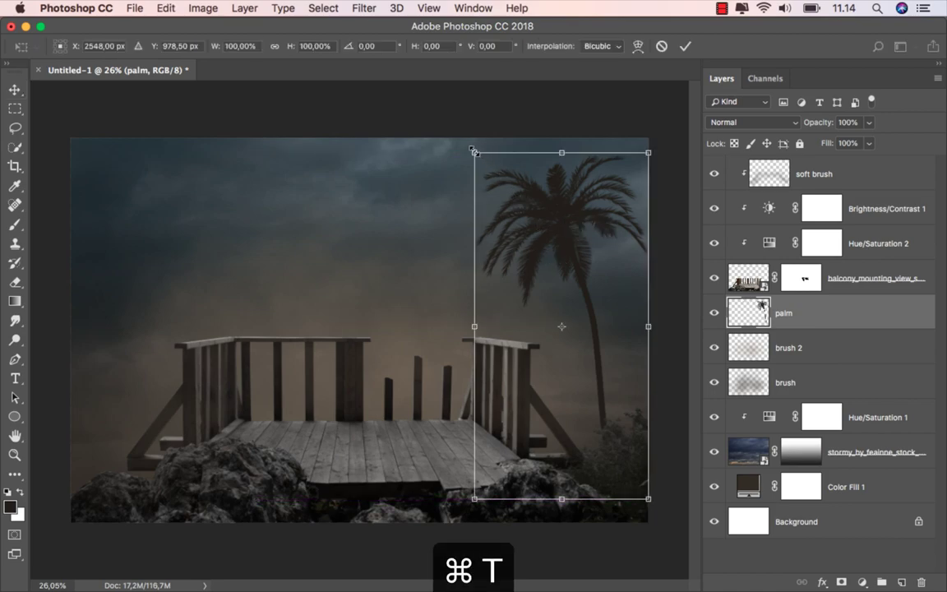
{"action": "left_click_drag", "start_coordinate": [474, 151], "coordinate": [495, 203]}
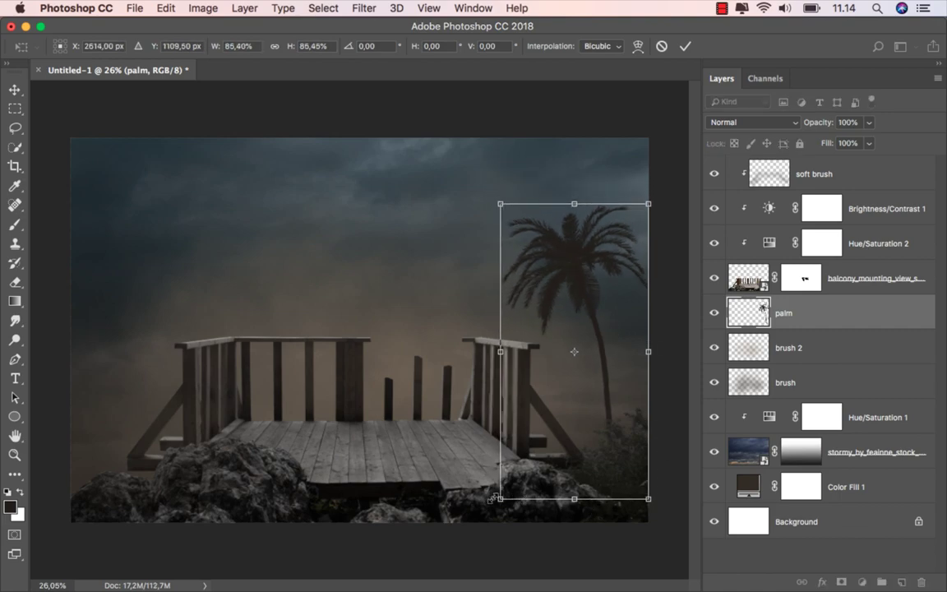
{"action": "left_click_drag", "start_coordinate": [496, 498], "coordinate": [510, 481]}
{"action": "left_click_drag", "start_coordinate": [579, 480], "coordinate": [581, 478]}
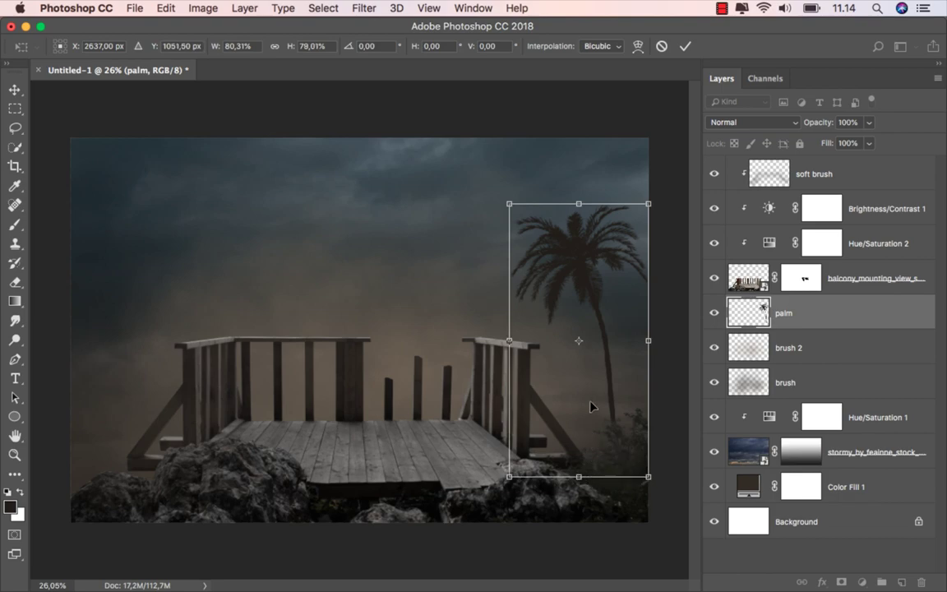
{"action": "left_click", "coordinate": [685, 46]}
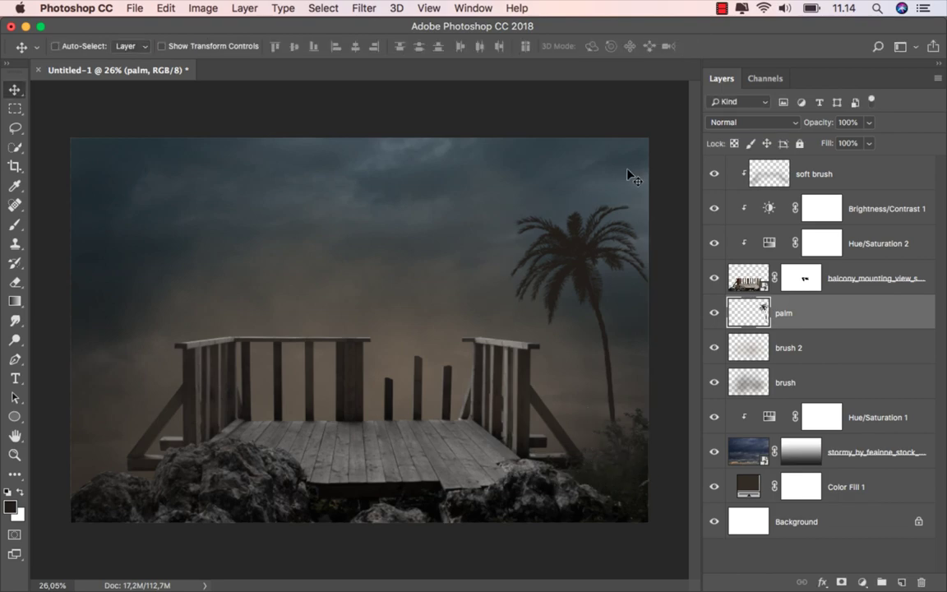
{"action": "left_click_drag", "start_coordinate": [581, 271], "coordinate": [585, 269]}
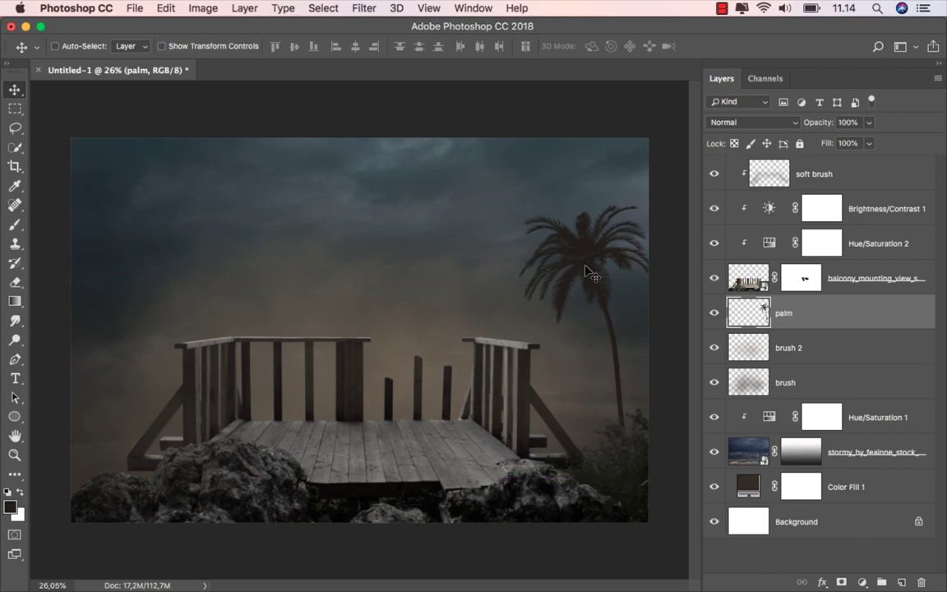
{"action": "scroll", "coordinate": [520, 313], "scroll_direction": "down", "scroll_amount": 1}
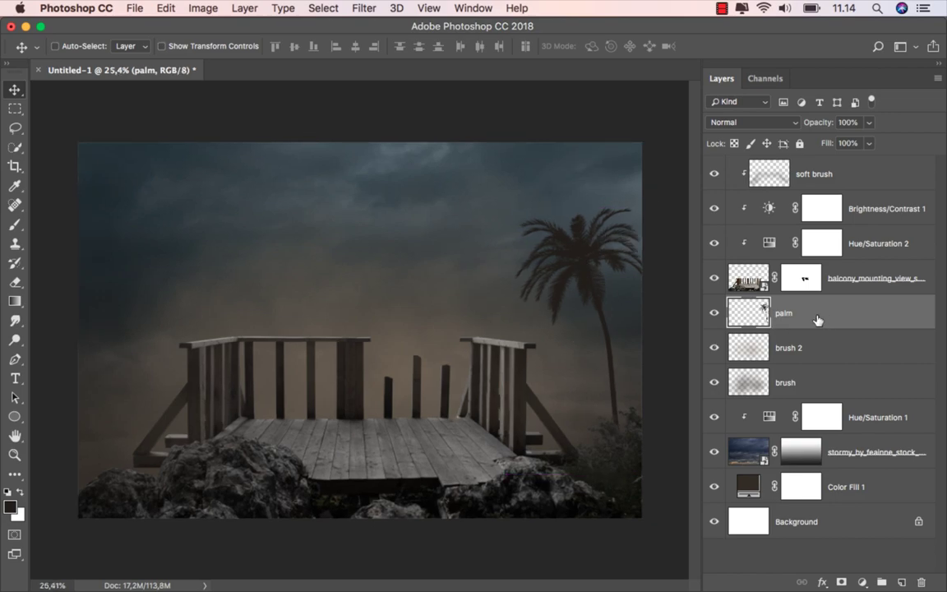
- Duplicate the palm, move the copy to the left edge, flip it horizontally, scale to about 88%
{"action": "key", "text": "ctrl+j"}
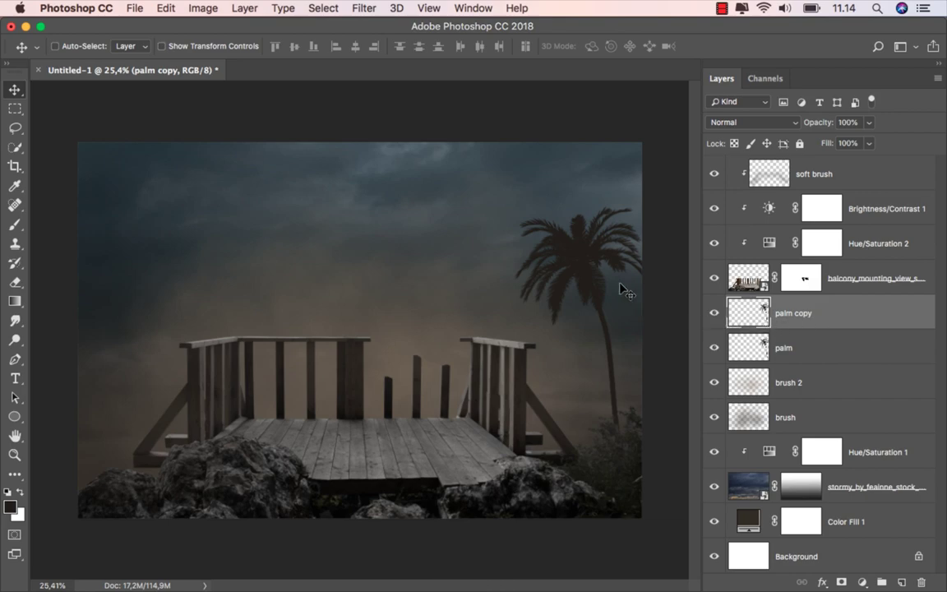
{"action": "left_click_drag", "start_coordinate": [622, 290], "coordinate": [201, 294]}
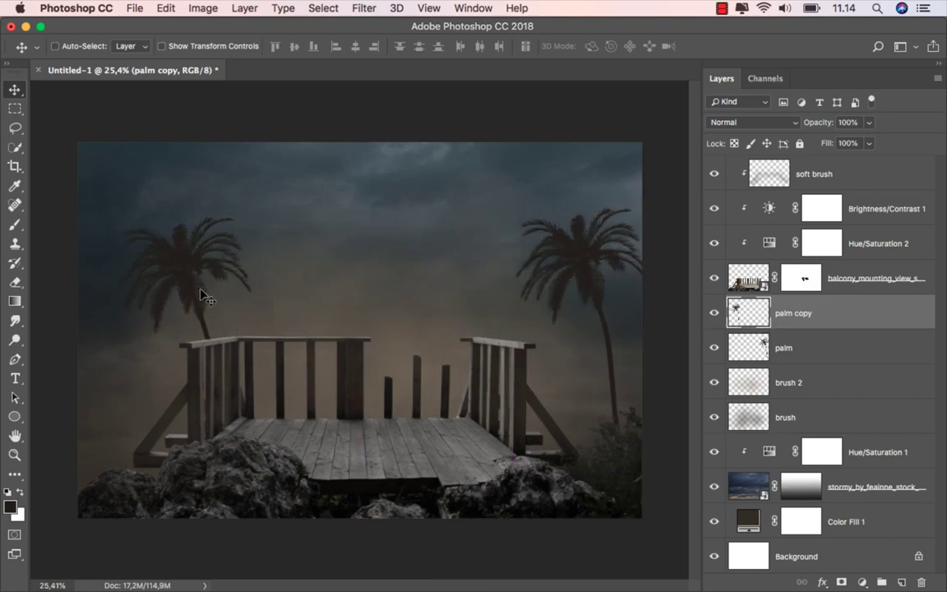
{"action": "key", "text": "ctrl+t"}
{"action": "right_click", "coordinate": [208, 276]}
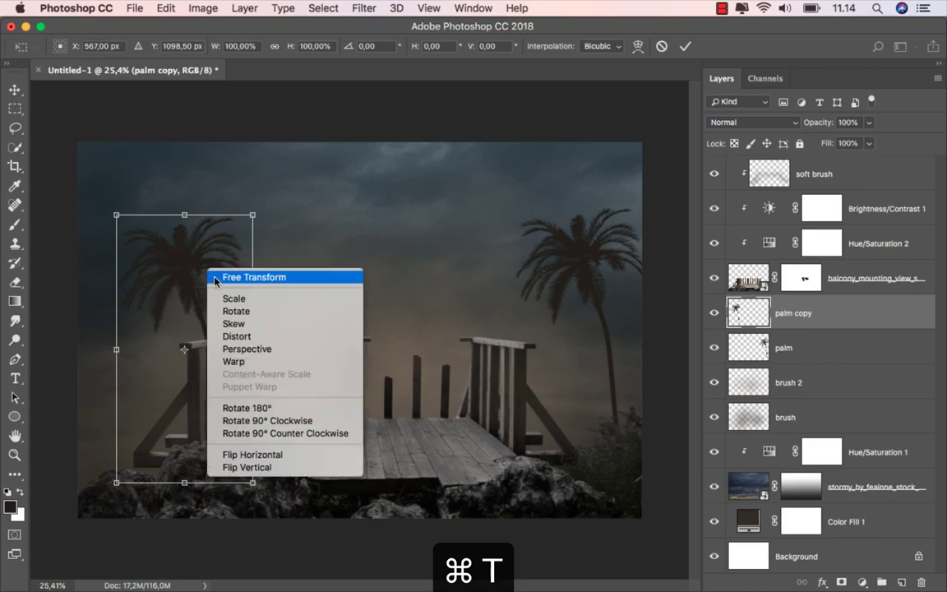
{"action": "left_click", "coordinate": [264, 451]}
{"action": "left_click_drag", "start_coordinate": [193, 366], "coordinate": [142, 385]}
{"action": "left_click_drag", "start_coordinate": [205, 234], "coordinate": [186, 267]}
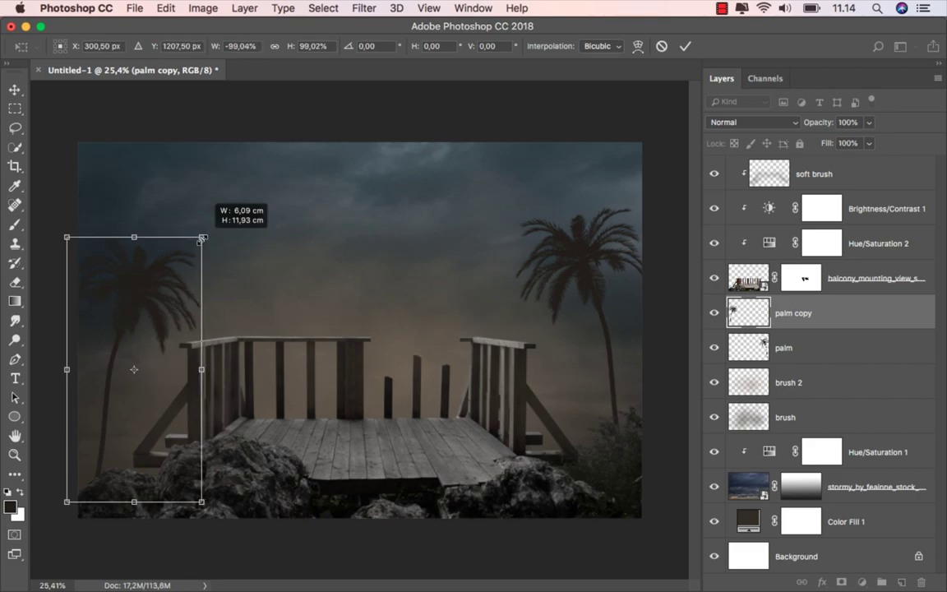
{"action": "left_click_drag", "start_coordinate": [147, 322], "coordinate": [148, 319]}
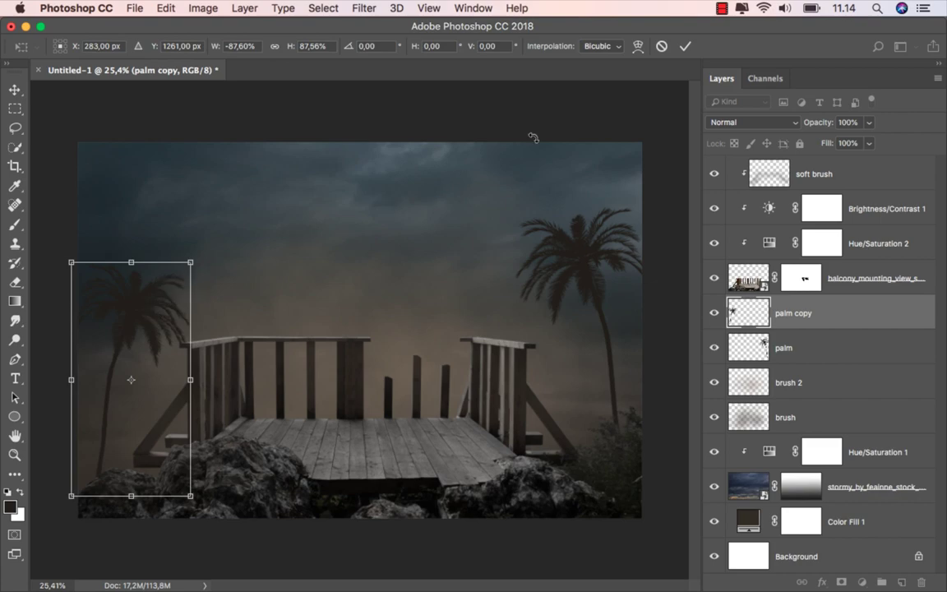
{"action": "left_click", "coordinate": [685, 46]}
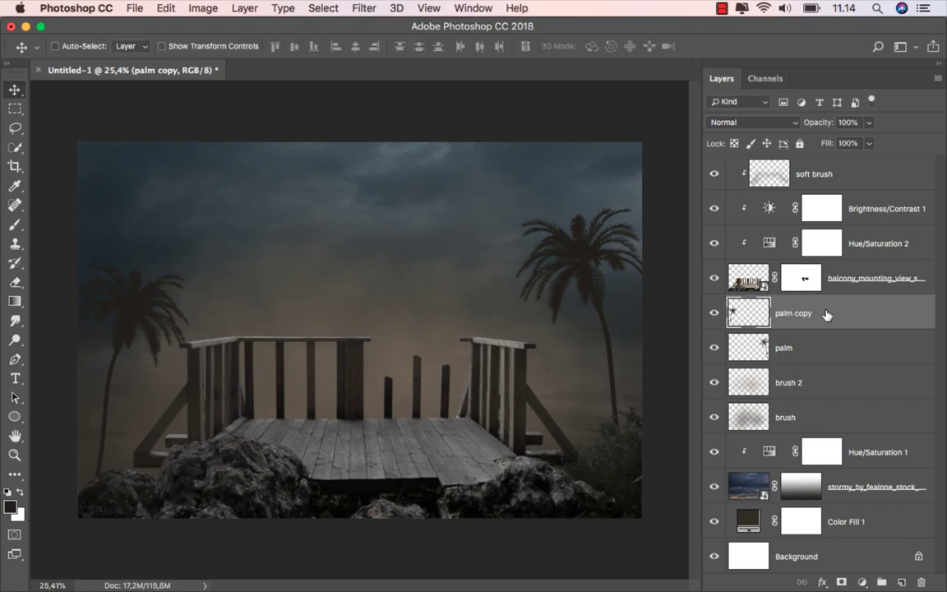
- Duplicate the palm, shrink the copy to about 70%, and place it beside the right-hand palm
{"action": "key", "text": "ctrl+j"}
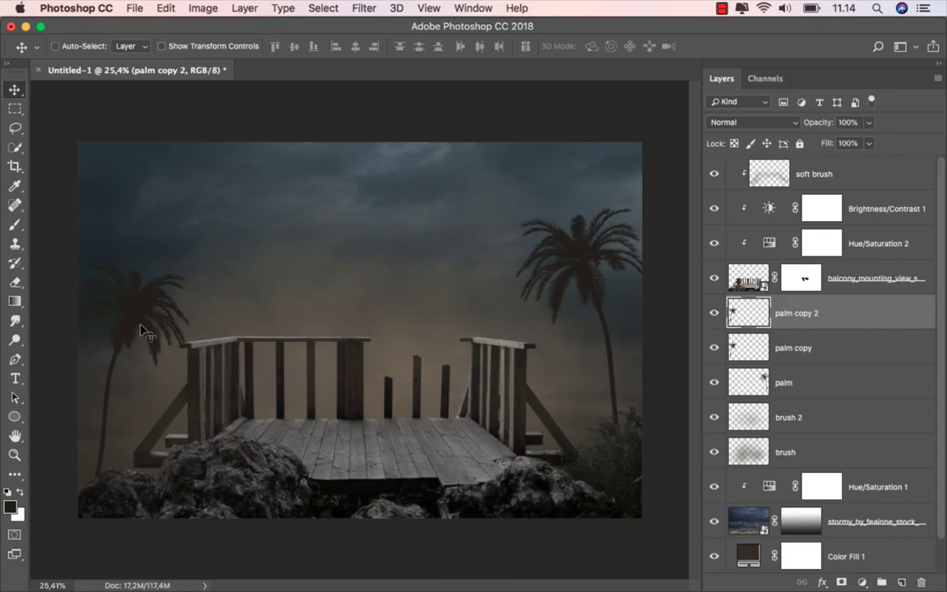
{"action": "left_click_drag", "start_coordinate": [141, 331], "coordinate": [571, 333]}
{"action": "key", "text": "ctrl+t"}
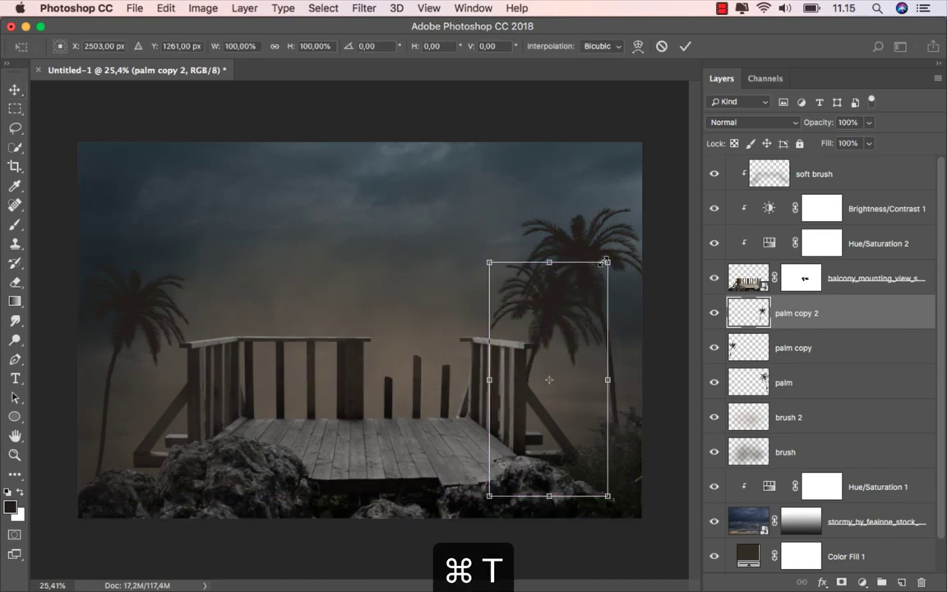
{"action": "mouse_move", "coordinate": [607, 261]}
{"action": "left_mouse_down"}
{"action": "mouse_move", "coordinate": [590, 296]}
{"action": "mouse_move", "coordinate": [600, 336]}
{"action": "mouse_move", "coordinate": [620, 339]}
{"action": "left_mouse_up"}
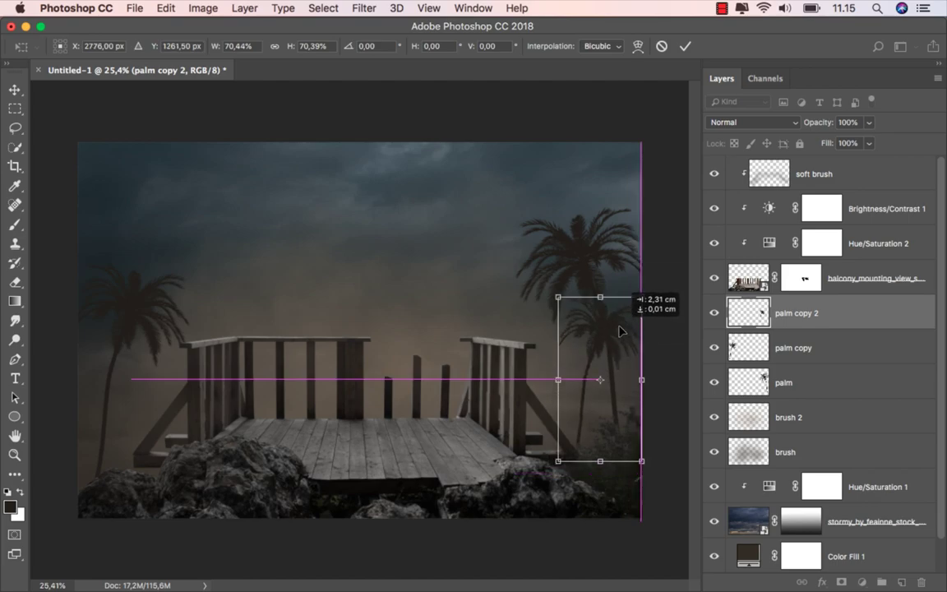
{"action": "left_click_drag", "start_coordinate": [620, 339], "coordinate": [659, 359]}
{"action": "left_click_drag", "start_coordinate": [580, 362], "coordinate": [590, 362]}
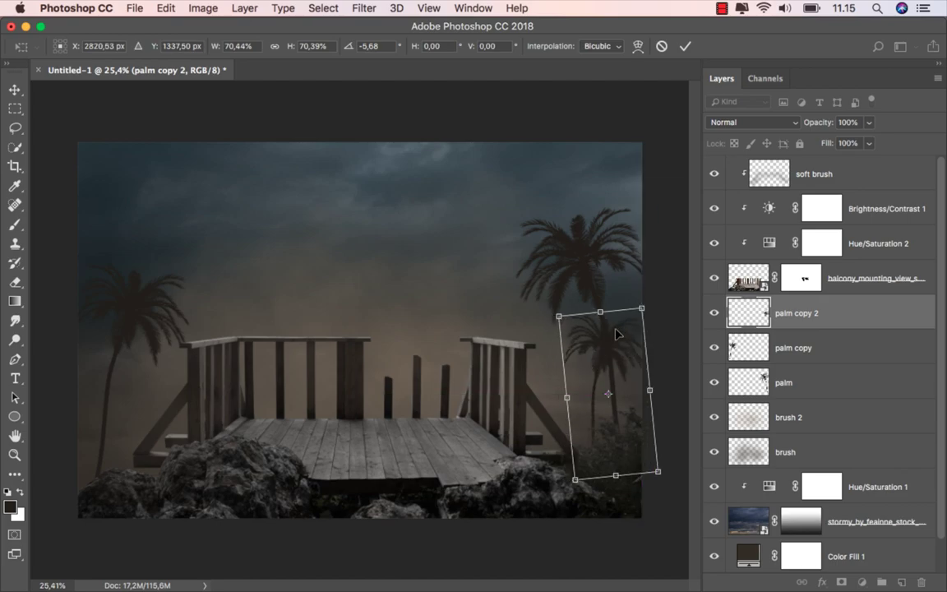
{"action": "key", "text": "Left"}
{"action": "key", "text": "Left"}
{"action": "key", "text": "Left"}
{"action": "key", "text": "Left"}
{"action": "key", "text": "Left"}
{"action": "key", "text": "Left"}
{"action": "key", "text": "Left"}
{"action": "key", "text": "Left"}
{"action": "key", "text": "Left"}
{"action": "key", "text": "Left"}
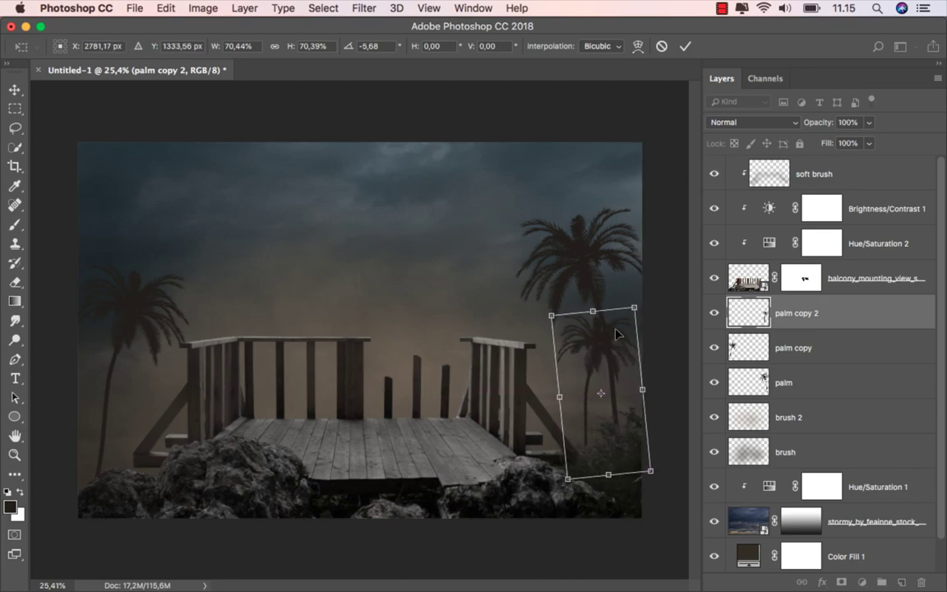
{"action": "key", "text": "Down"}
{"action": "key", "text": "Down"}
{"action": "key", "text": "Down"}
{"action": "key", "text": "Down"}
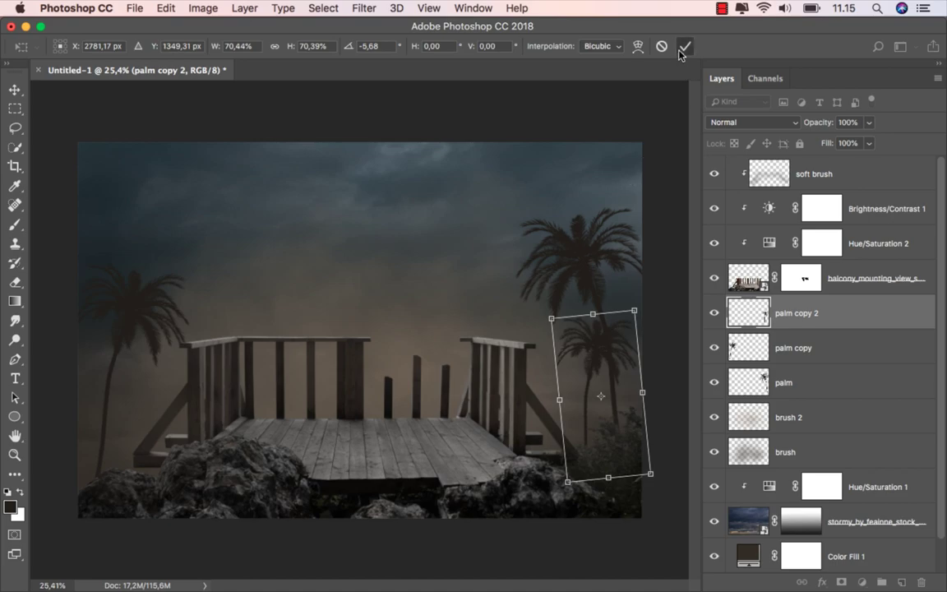
{"action": "left_click", "coordinate": [685, 46]}
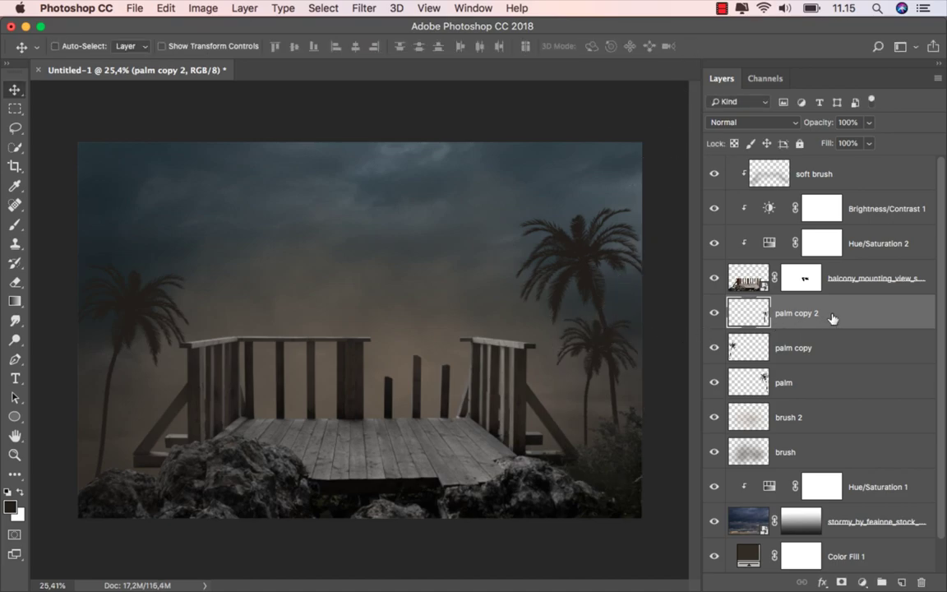
- Duplicate the small palm and move the copy beside the left-hand palm
{"action": "key", "text": "ctrl+j"}
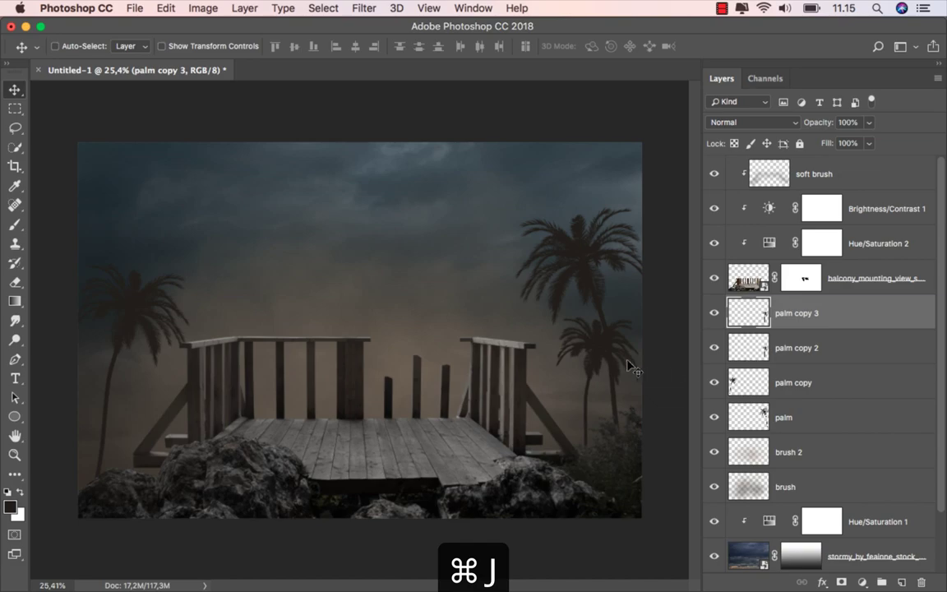
{"action": "left_click_drag", "start_coordinate": [629, 367], "coordinate": [115, 407]}
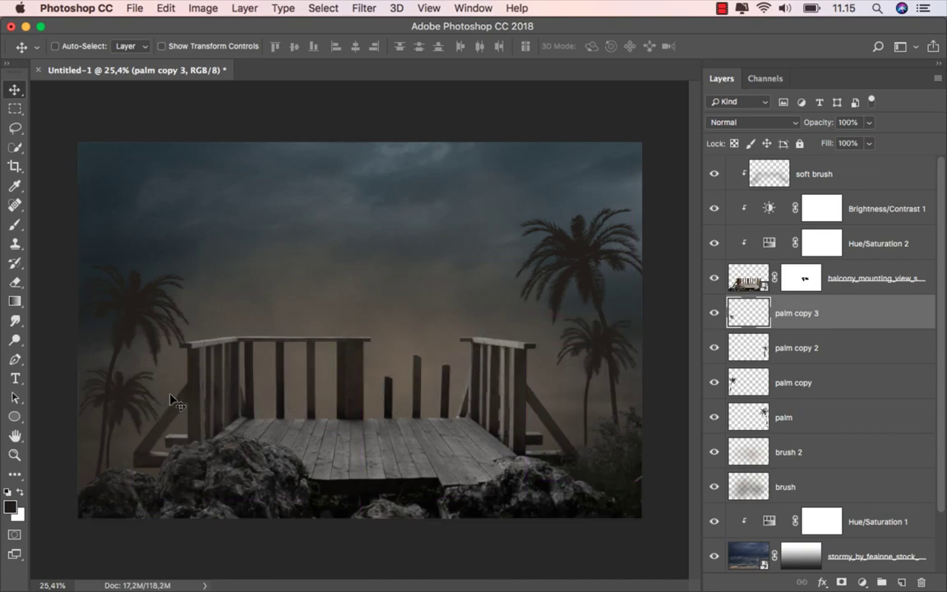
{"action": "scroll", "coordinate": [246, 390], "scroll_direction": "down", "scroll_amount": 1}
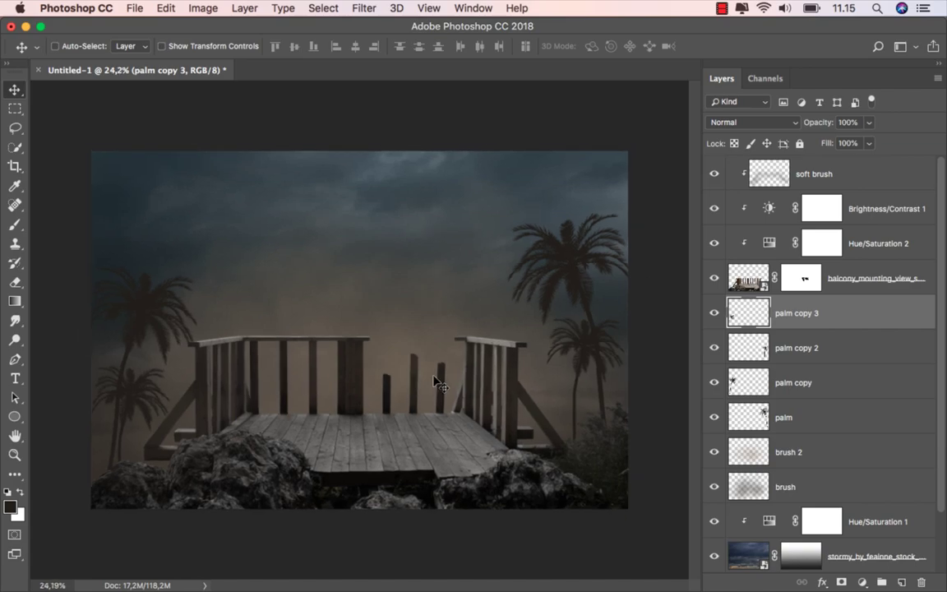
- Group the four palm layers into a green group named 'palm' at 85% opacity
{"action": "left_click", "coordinate": [837, 416], "text": "shift"}
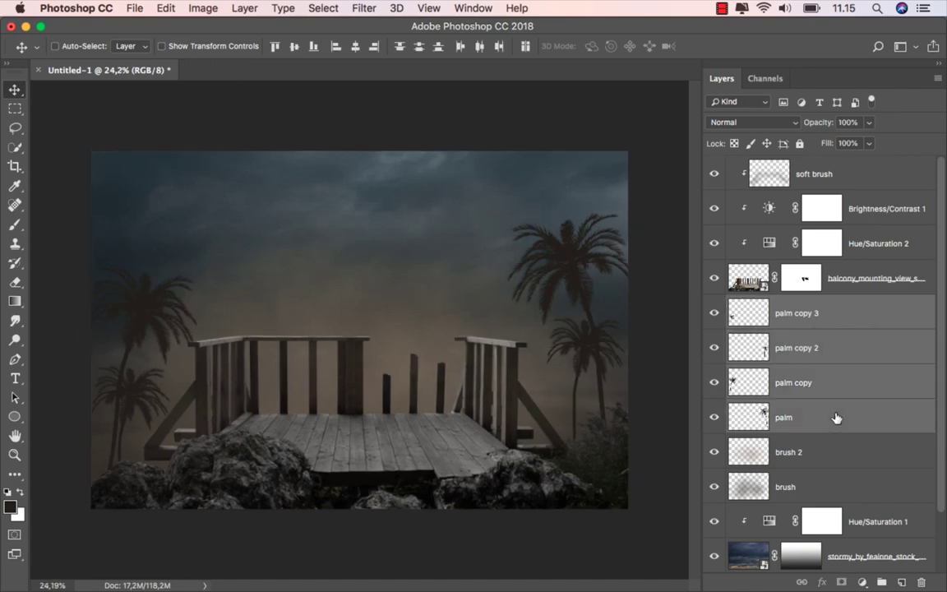
{"action": "right_click", "coordinate": [846, 321]}
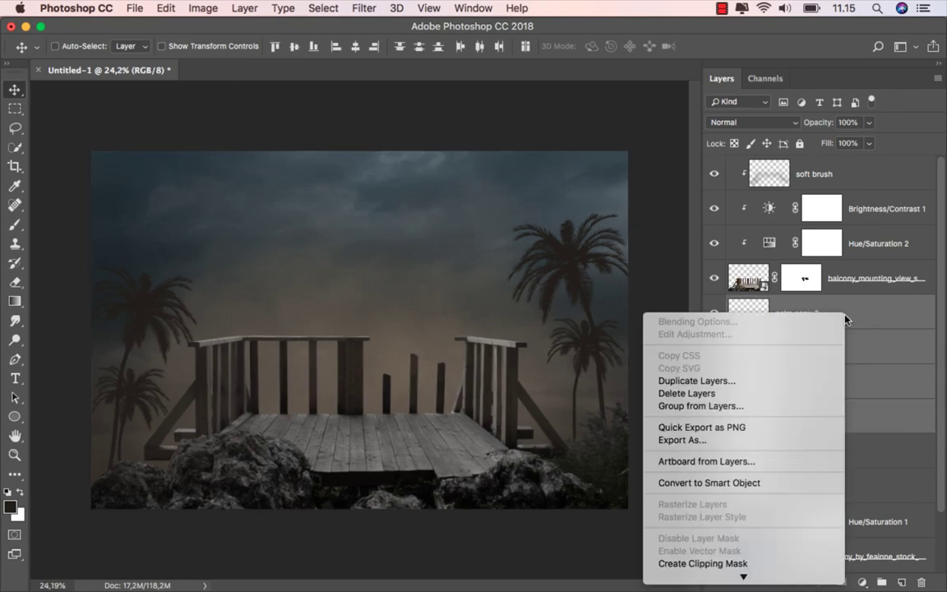
{"action": "left_click", "coordinate": [752, 406]}
{"action": "type", "text": "palm"}
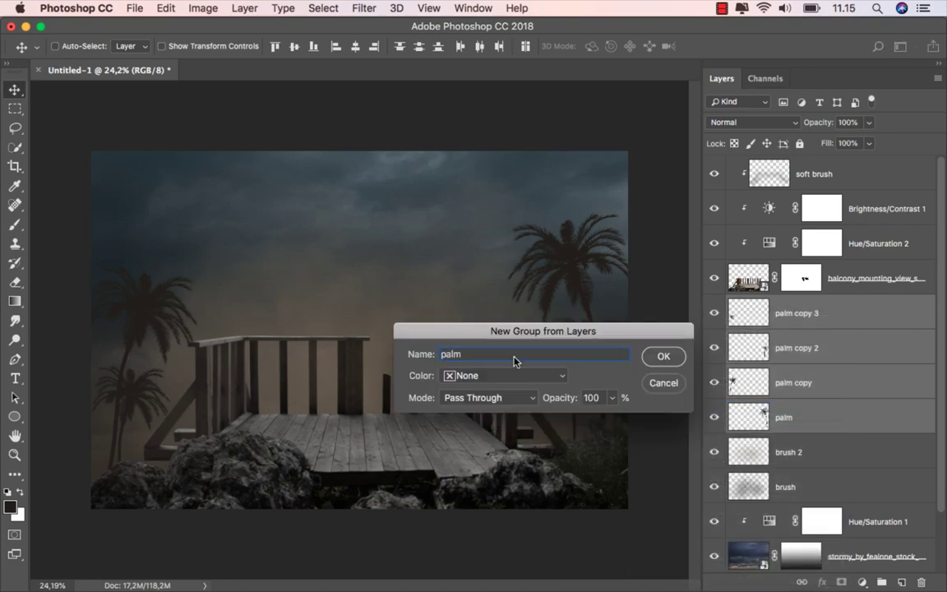
{"action": "left_click", "coordinate": [503, 375]}
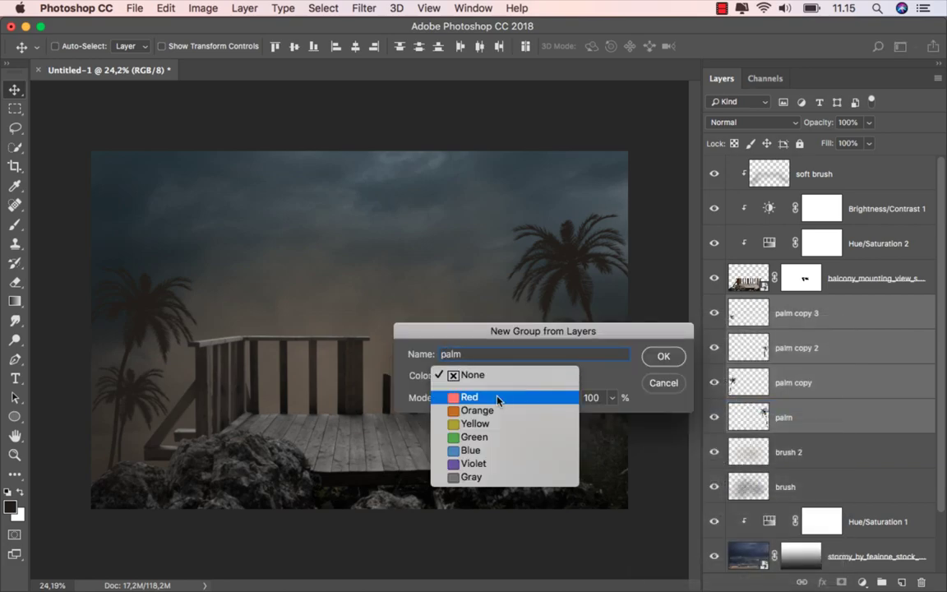
{"action": "left_click", "coordinate": [545, 436]}
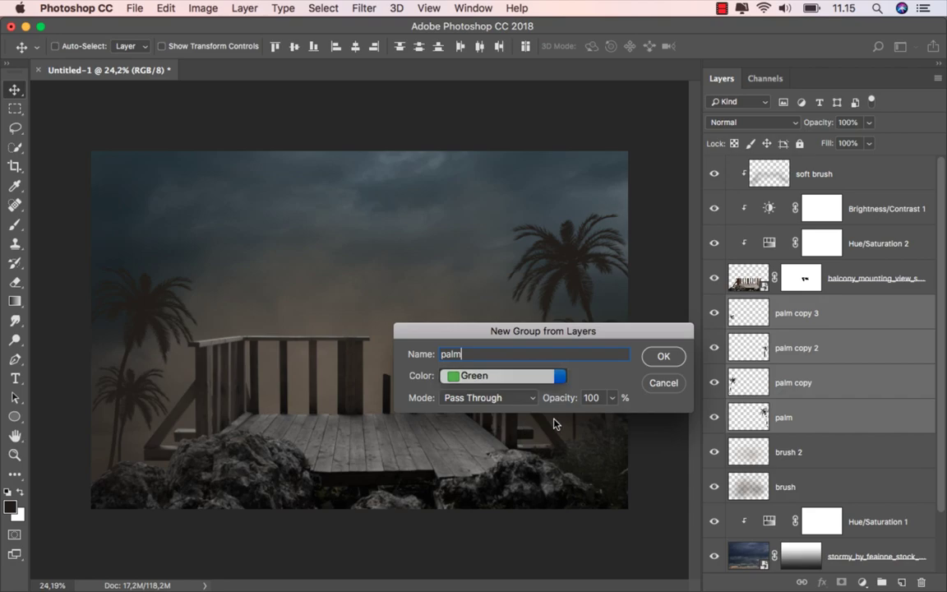
{"action": "left_click", "coordinate": [665, 356]}
{"action": "left_click", "coordinate": [715, 305]}
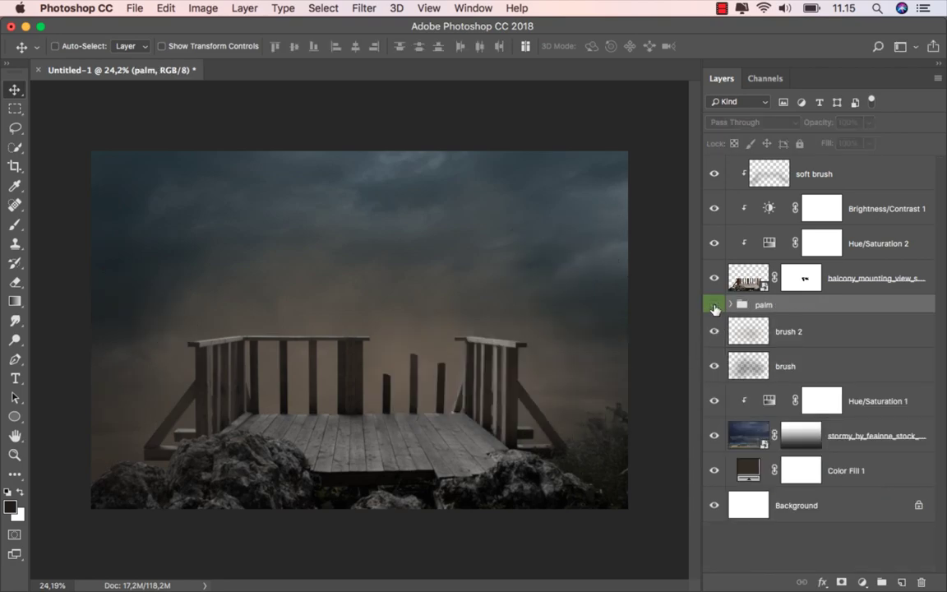
{"action": "left_click", "coordinate": [871, 122]}
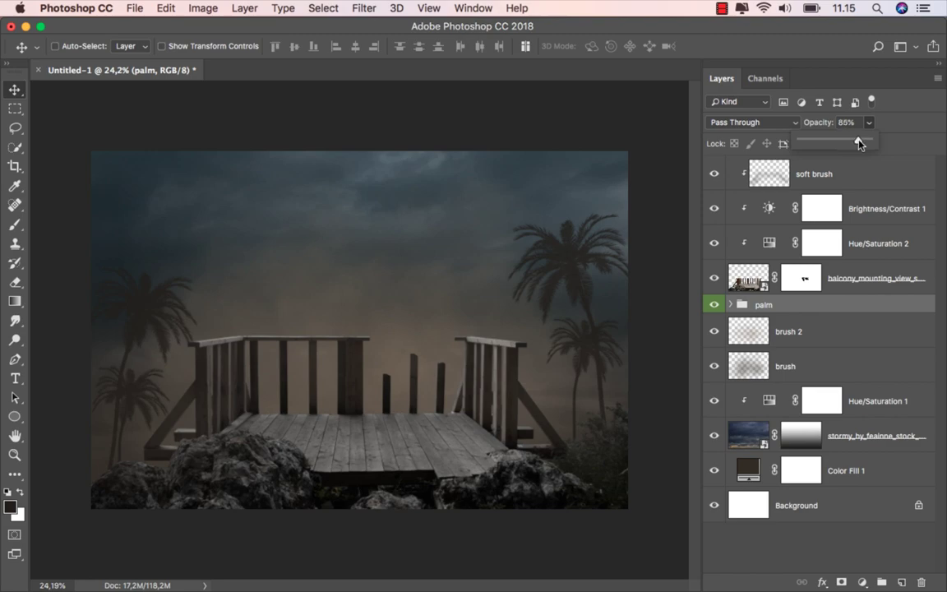
{"action": "left_click", "coordinate": [788, 309]}
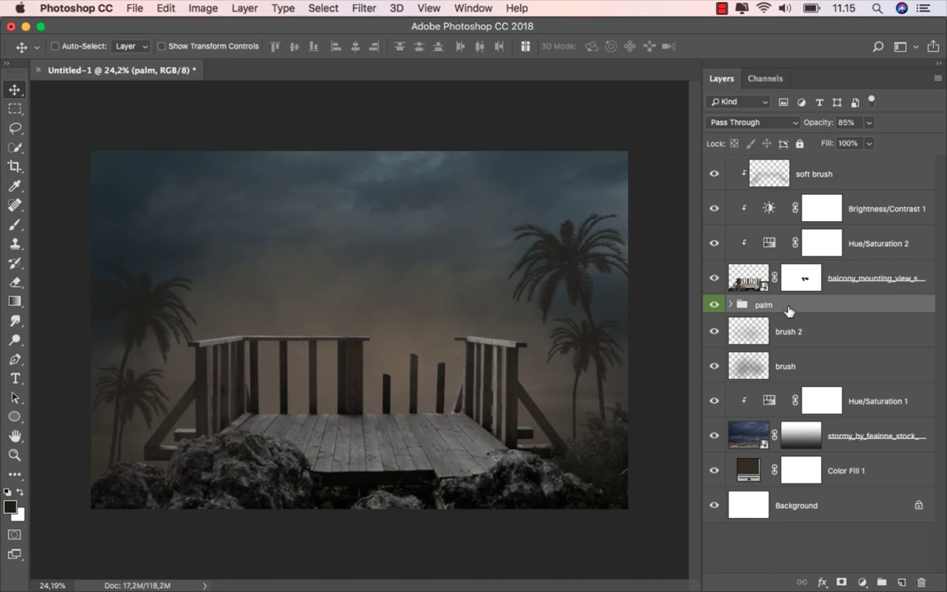
- Drag the woman-in-white cutout from the stock images folder onto the canvas
{"action": "left_click", "coordinate": [866, 167]}
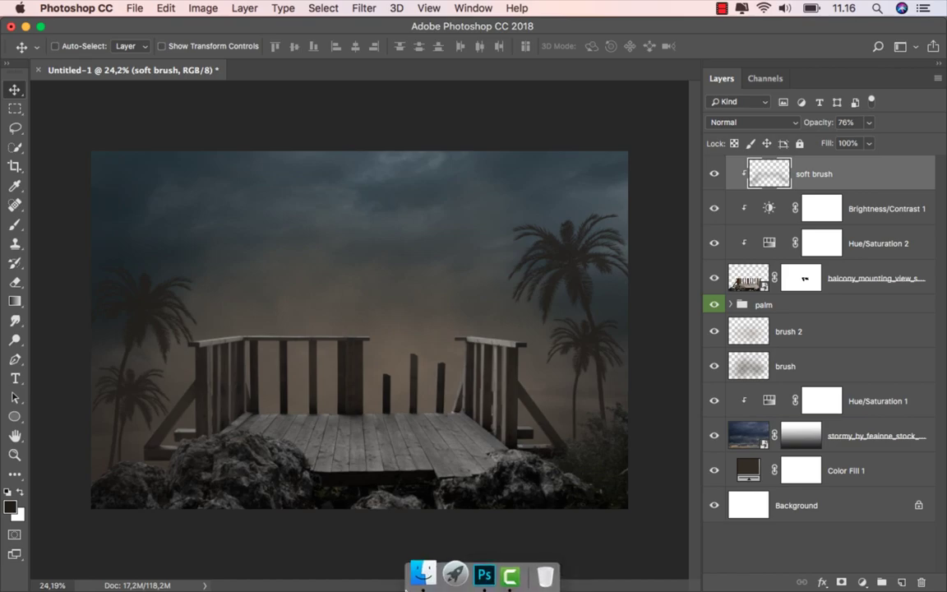
{"action": "left_click", "coordinate": [417, 571]}
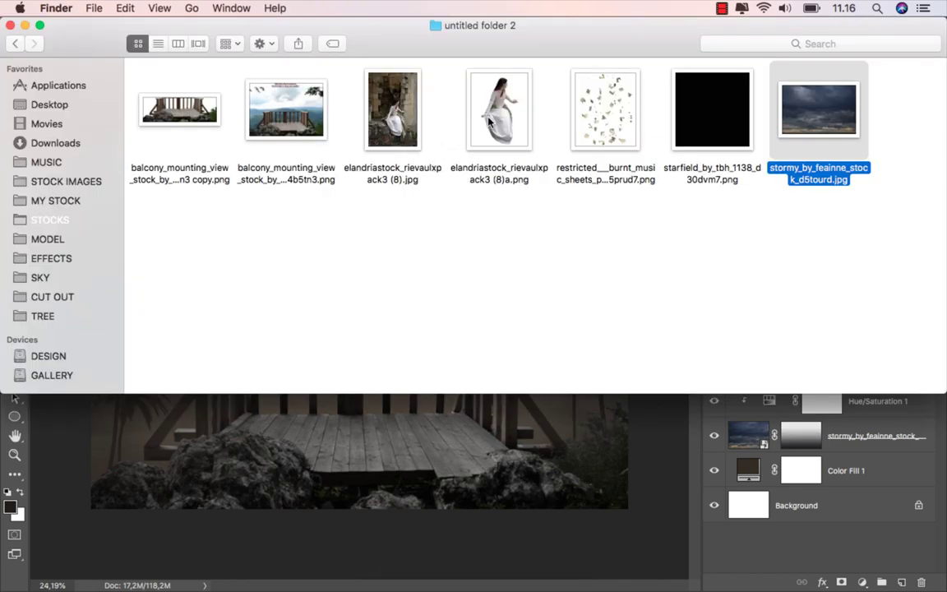
{"action": "mouse_move", "coordinate": [489, 121]}
{"action": "left_mouse_down"}
{"action": "mouse_move", "coordinate": [422, 441]}
{"action": "mouse_move", "coordinate": [379, 392]}
{"action": "left_mouse_up"}
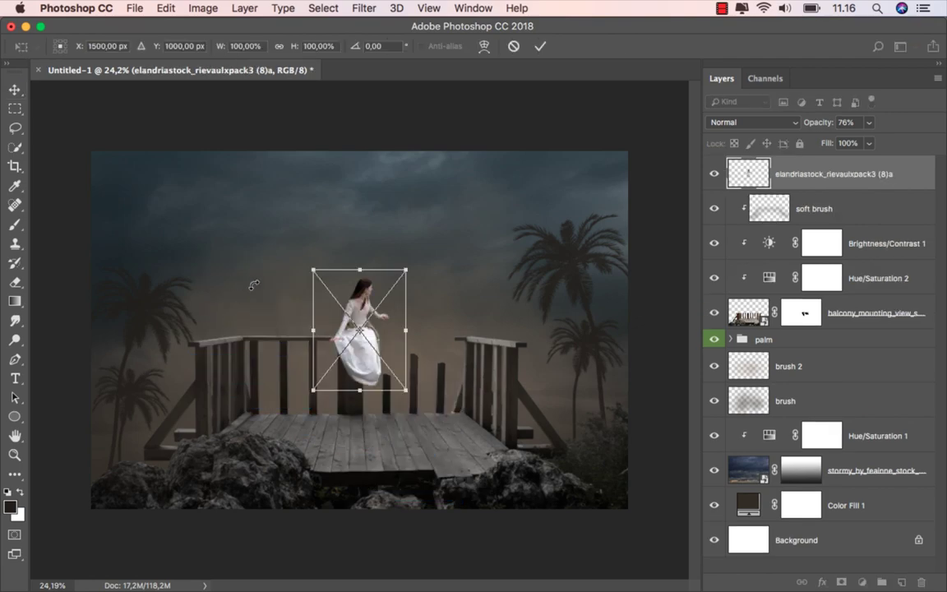
- Move the woman left onto the railing and enlarge her slightly
{"action": "left_click_drag", "start_coordinate": [359, 296], "coordinate": [267, 292]}
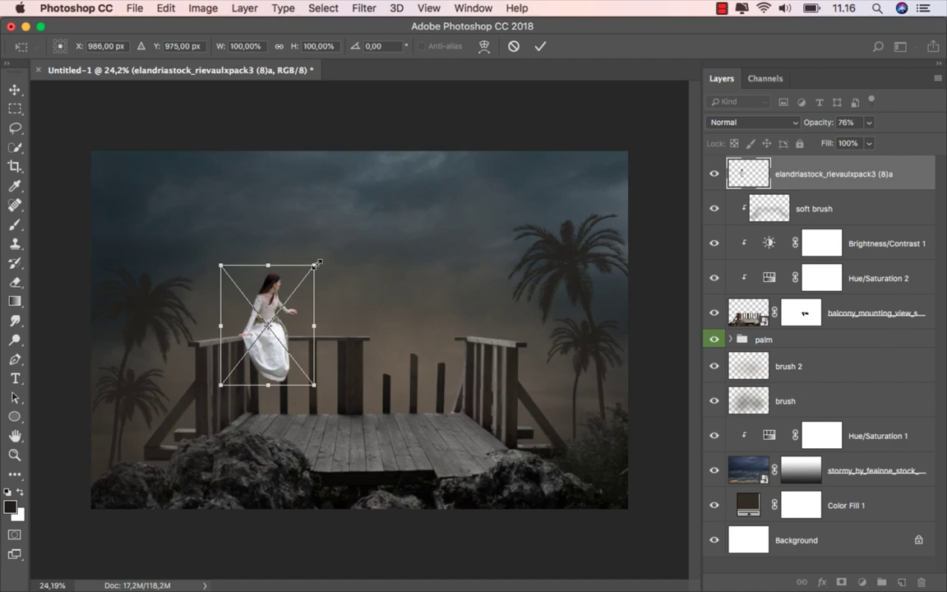
{"action": "left_click_drag", "start_coordinate": [317, 263], "coordinate": [333, 253]}
{"action": "left_click_drag", "start_coordinate": [333, 252], "coordinate": [335, 251]}
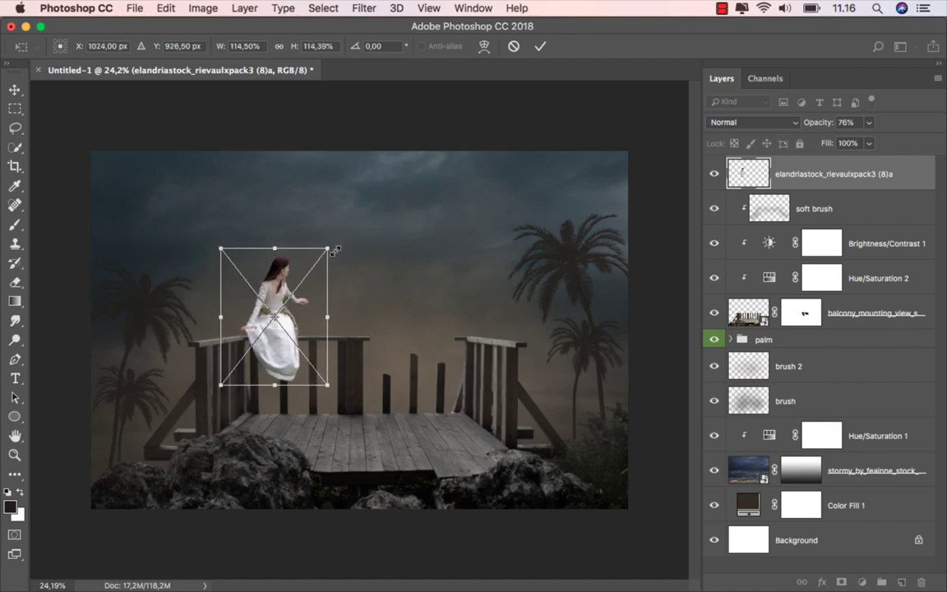
{"action": "left_click_drag", "start_coordinate": [325, 251], "coordinate": [330, 247]}
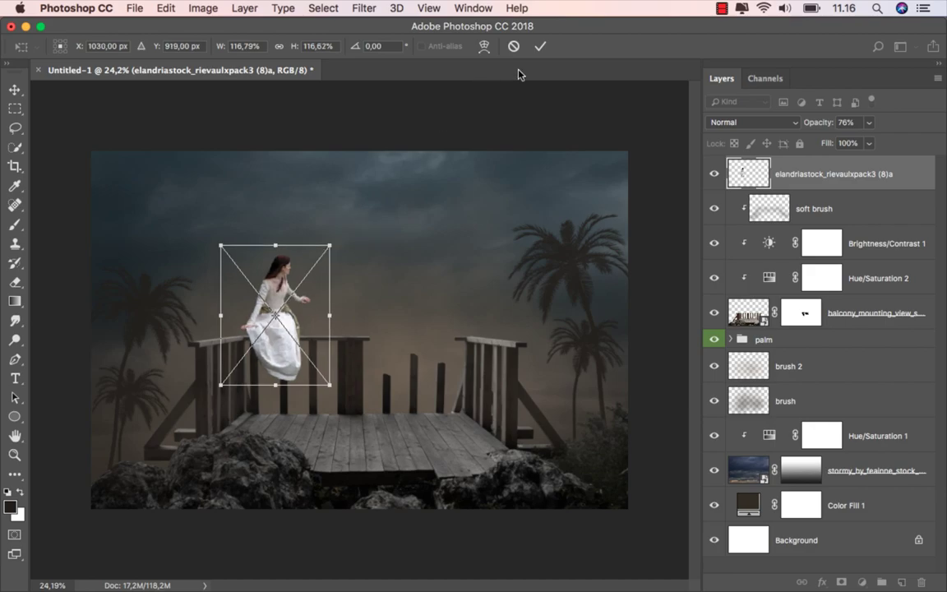
{"action": "key", "text": "Return"}
{"action": "scroll", "coordinate": [290, 305], "scroll_direction": "up", "scroll_amount": 3}
{"action": "mouse_move", "coordinate": [235, 284]}
{"action": "left_mouse_down"}
{"action": "mouse_move", "coordinate": [237, 323]}
{"action": "mouse_move", "coordinate": [197, 351]}
{"action": "mouse_move", "coordinate": [218, 338]}
{"action": "left_mouse_up"}
{"action": "scroll", "coordinate": [237, 323], "scroll_direction": "up", "scroll_amount": 2}
{"action": "scroll", "coordinate": [236, 323], "scroll_direction": "up", "scroll_amount": 3}
{"action": "scroll", "coordinate": [272, 333], "scroll_direction": "down", "scroll_amount": 5}
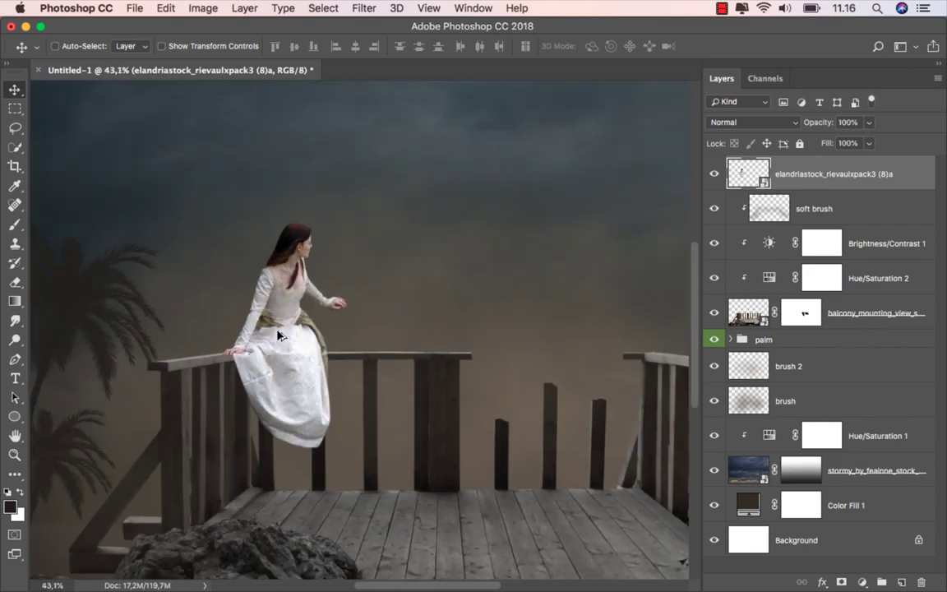
{"action": "scroll", "coordinate": [278, 336], "scroll_direction": "down", "scroll_amount": 3}
{"action": "key", "text": "super+0"}
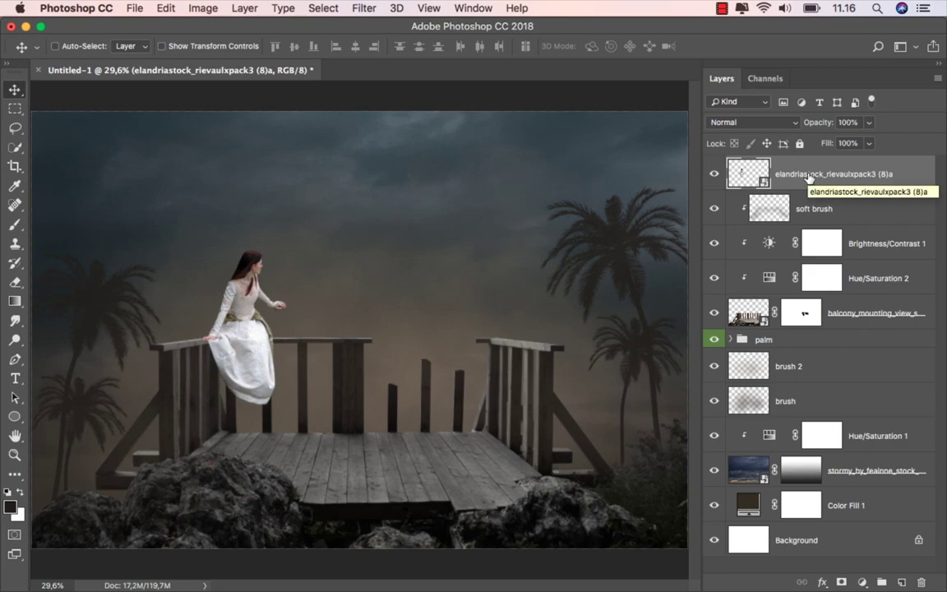
- Enlarge the woman to about 124% and nudge her into place on the left railing
{"action": "key", "text": "super+t"}
{"action": "left_click_drag", "start_coordinate": [314, 240], "coordinate": [321, 227]}
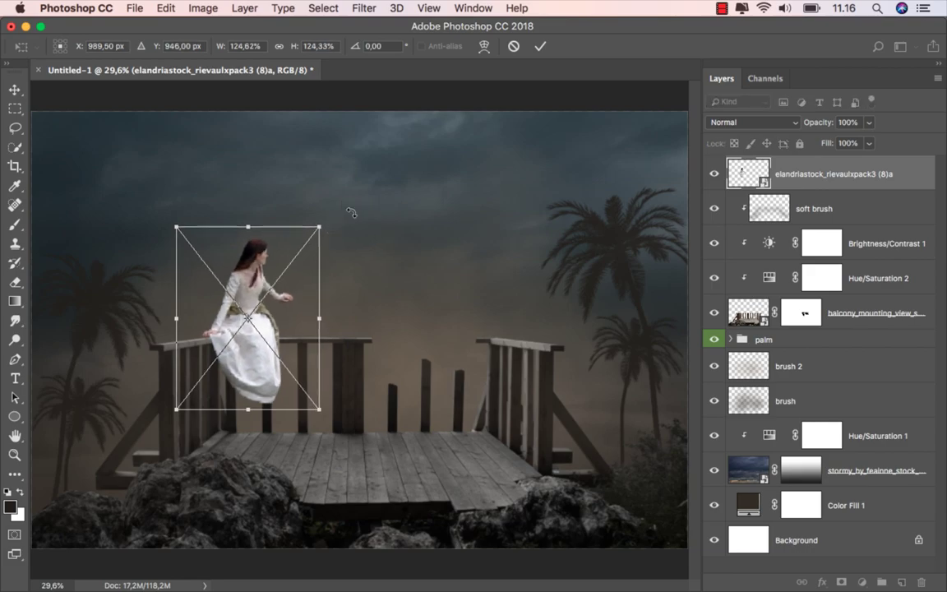
{"action": "key", "text": "Return"}
{"action": "scroll", "coordinate": [205, 308], "scroll_direction": "up", "scroll_amount": 3}
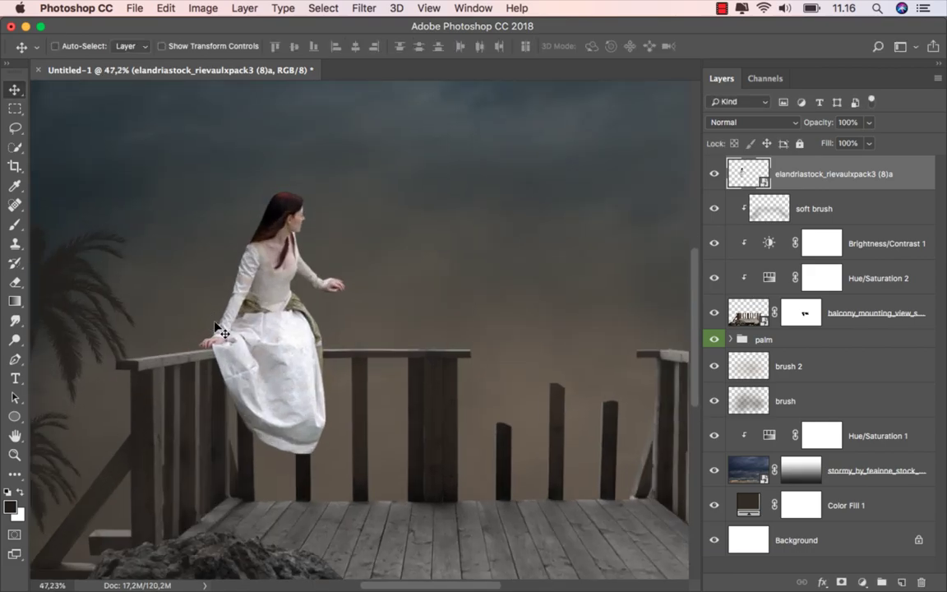
{"action": "left_click_drag", "start_coordinate": [222, 328], "coordinate": [222, 330]}
{"action": "key", "text": "Up"}
{"action": "key", "text": "Up"}
{"action": "key", "text": "Up"}
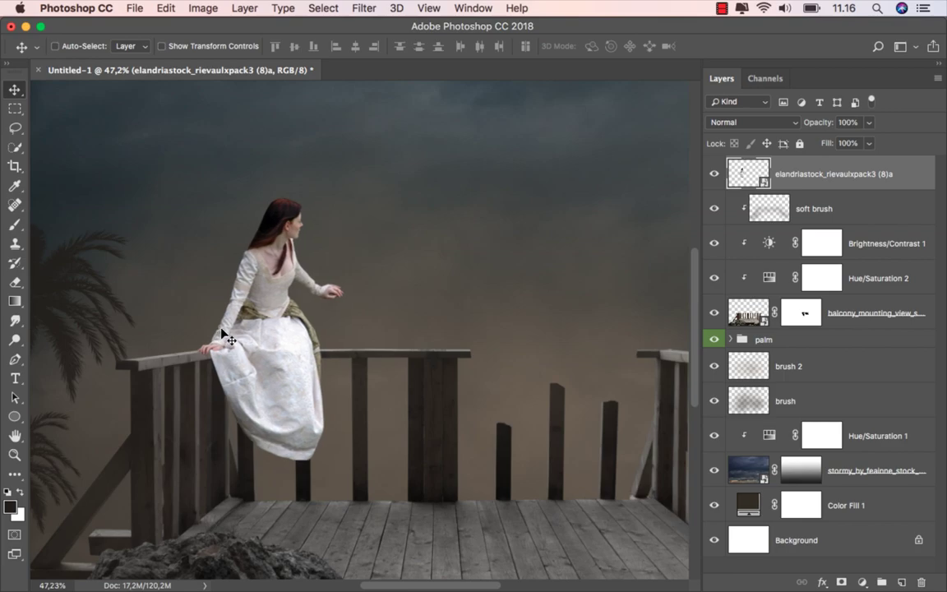
{"action": "key", "text": "Left"}
{"action": "key", "text": "Left"}
{"action": "key", "text": "Left"}
{"action": "key", "text": "super+0"}
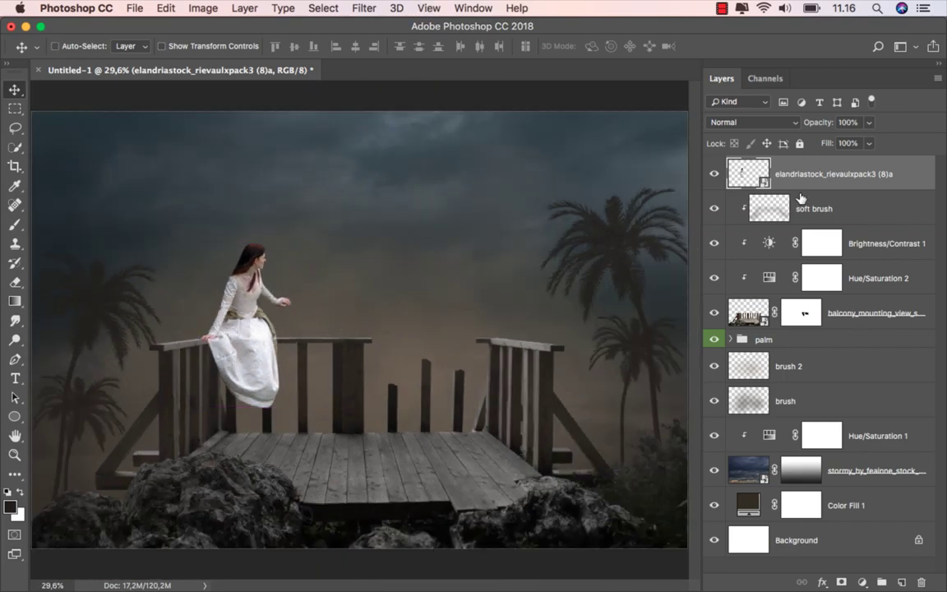
- Add a Brightness/Contrast adjustment clipped to the woman that slightly darkens her
{"action": "left_click", "coordinate": [860, 581]}
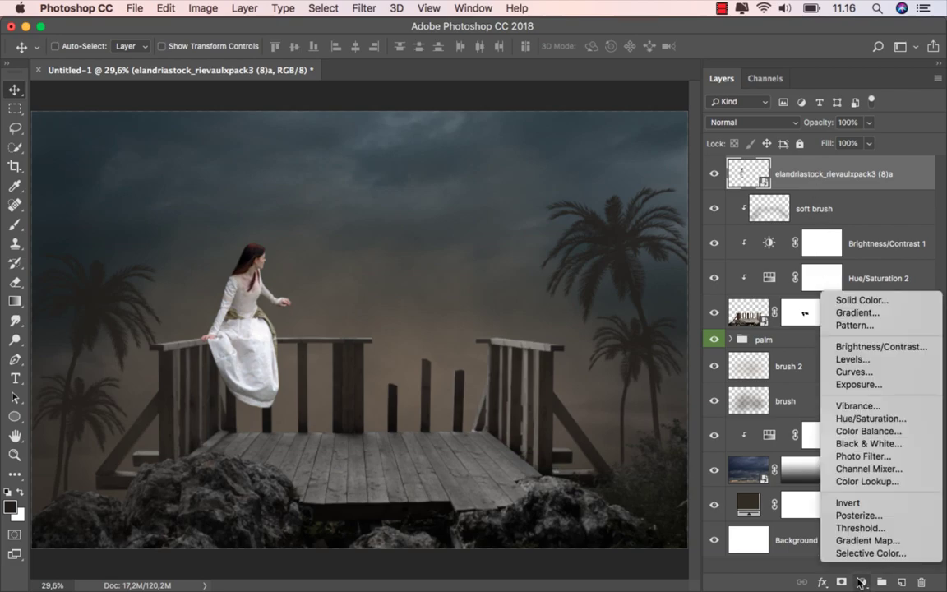
{"action": "left_click", "coordinate": [872, 346]}
{"action": "left_click", "coordinate": [591, 505]}
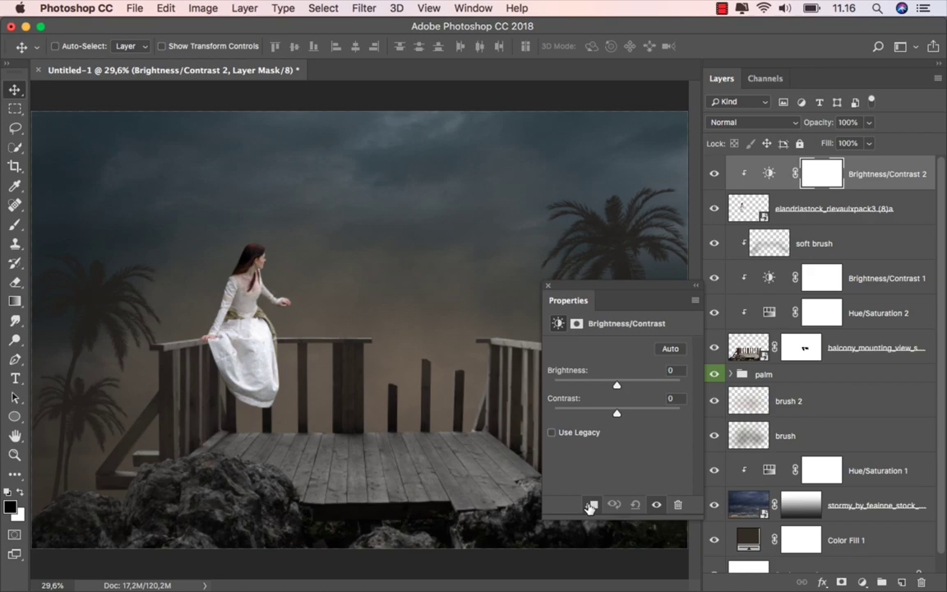
{"action": "left_click_drag", "start_coordinate": [618, 388], "coordinate": [606, 388]}
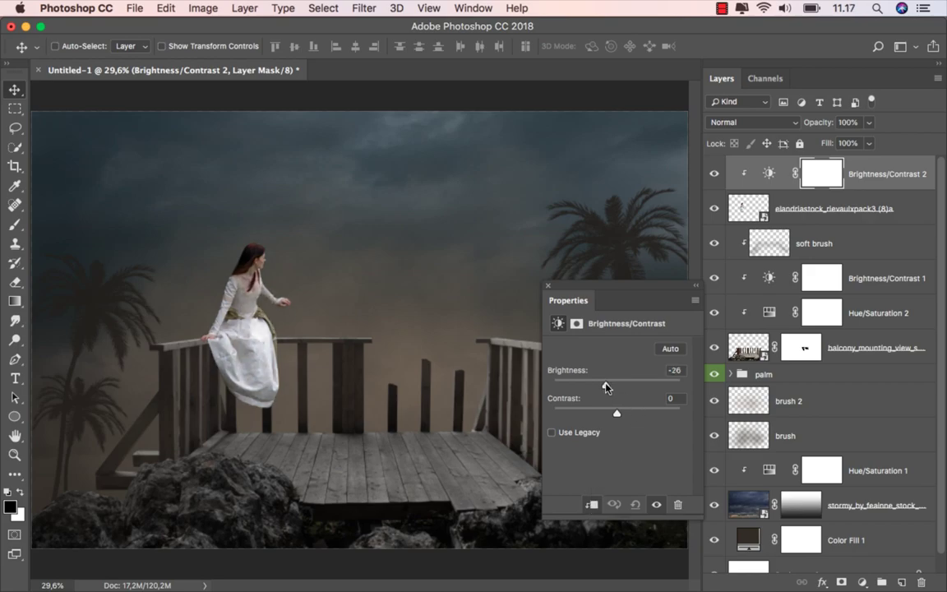
{"action": "left_click", "coordinate": [546, 287]}
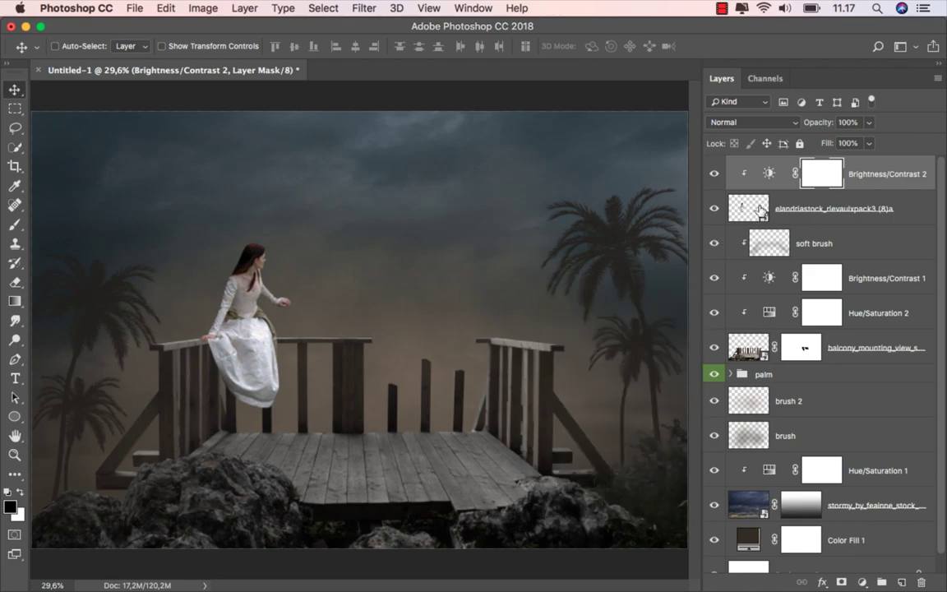
{"action": "left_click", "coordinate": [718, 179]}
{"action": "key", "text": "super+2"}
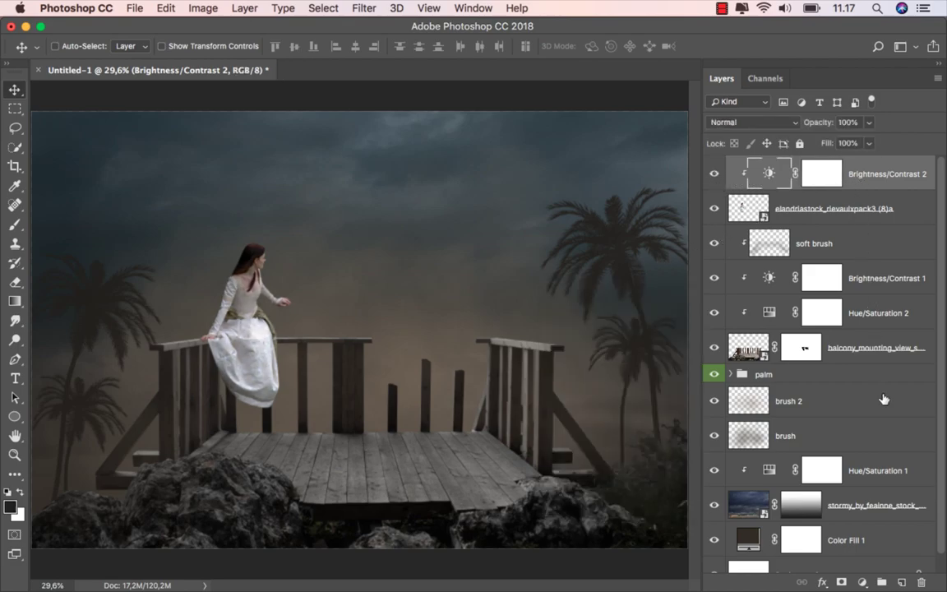
- Add a Hue/Saturation adjustment clipped to the woman with saturation -30
{"action": "left_click", "coordinate": [863, 571]}
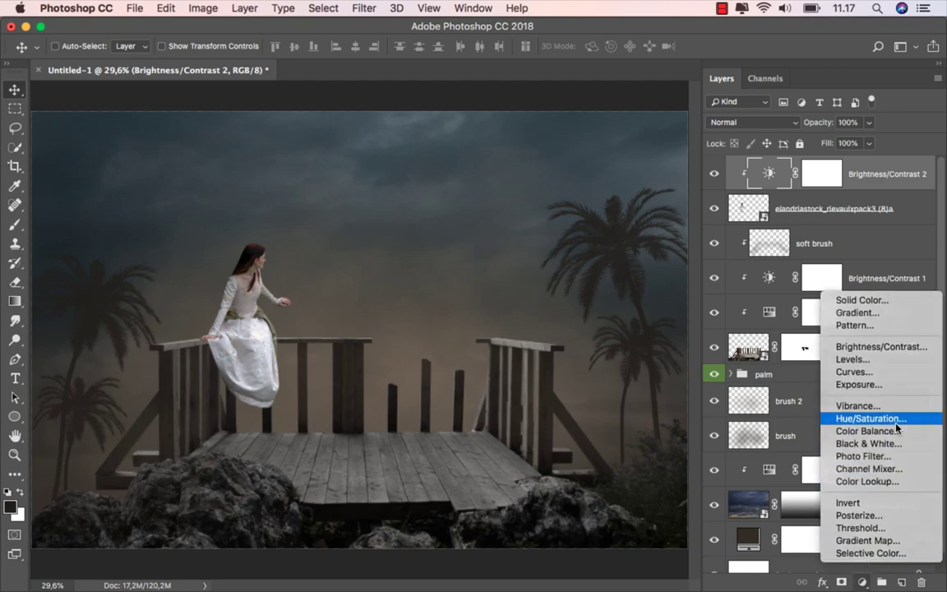
{"action": "left_click", "coordinate": [847, 362]}
{"action": "left_click", "coordinate": [591, 505]}
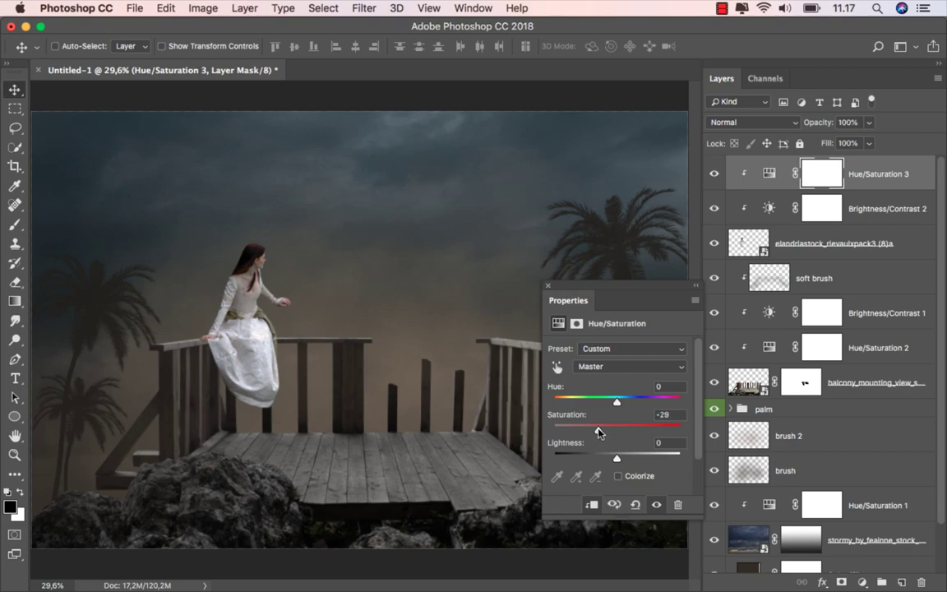
{"action": "left_click", "coordinate": [549, 289]}
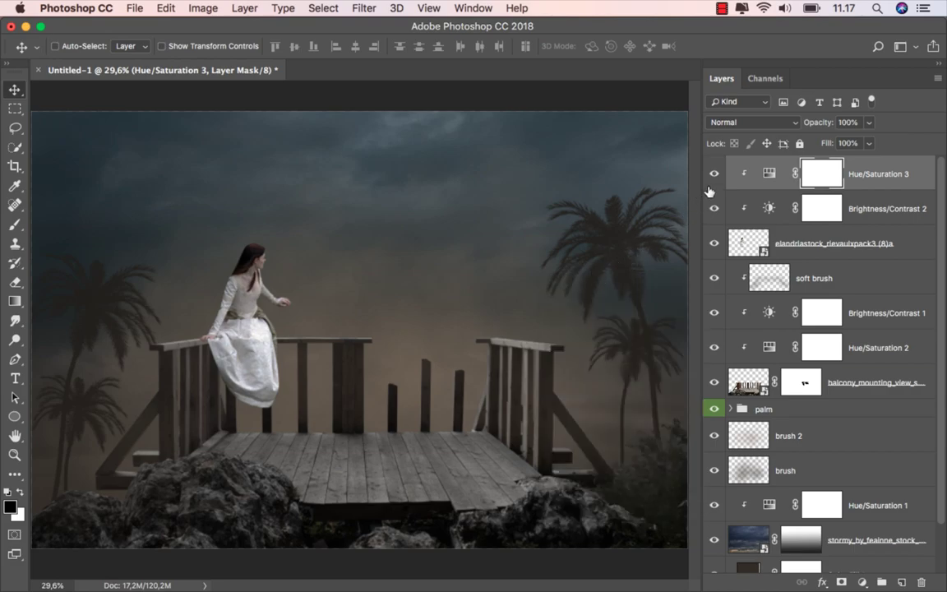
{"action": "left_click", "coordinate": [716, 175]}
{"action": "key", "text": "ctrl+2"}
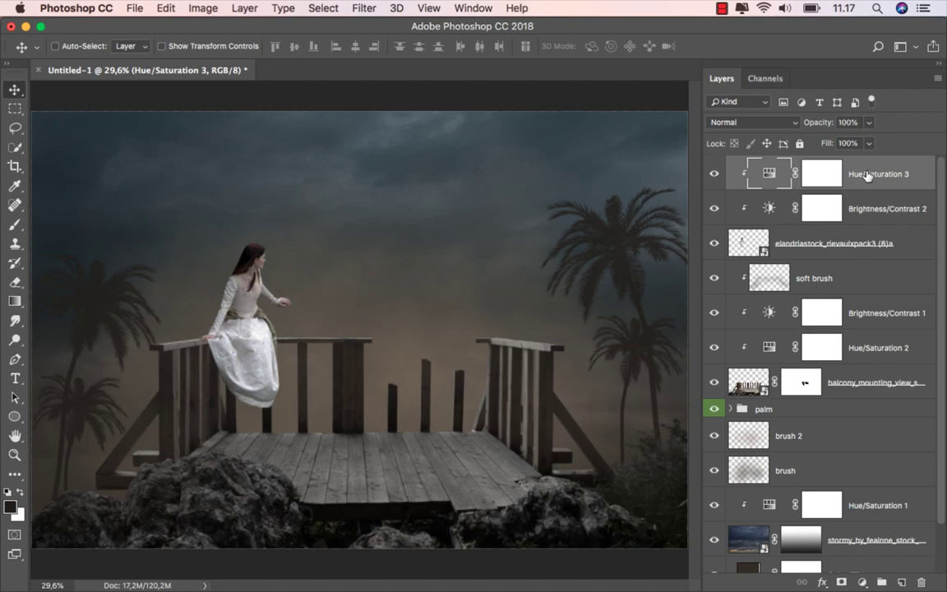
- Add a new layer clipped to the woman and name it 'soft brush'
{"action": "left_click", "coordinate": [903, 582]}
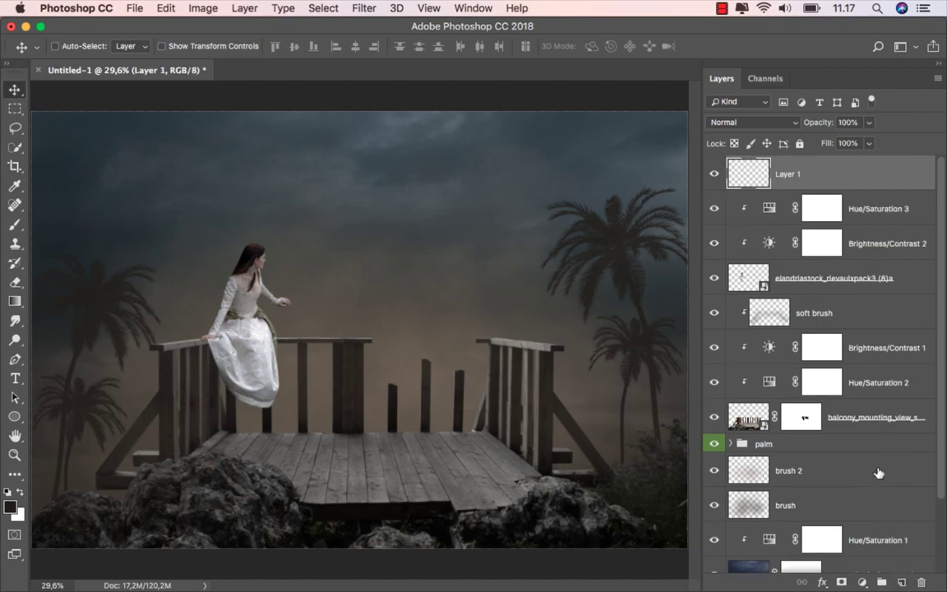
{"action": "right_click", "coordinate": [825, 182]}
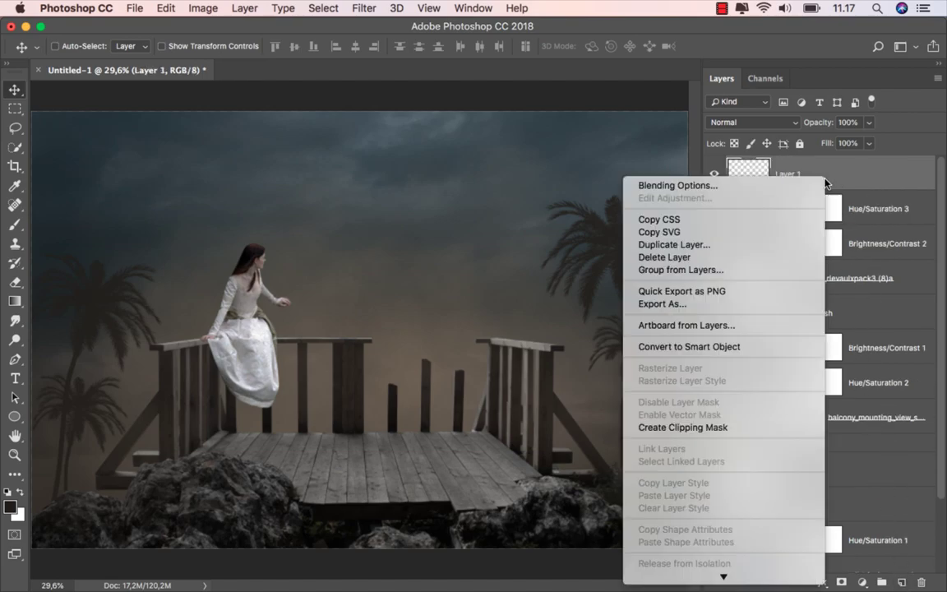
{"action": "left_click", "coordinate": [736, 426]}
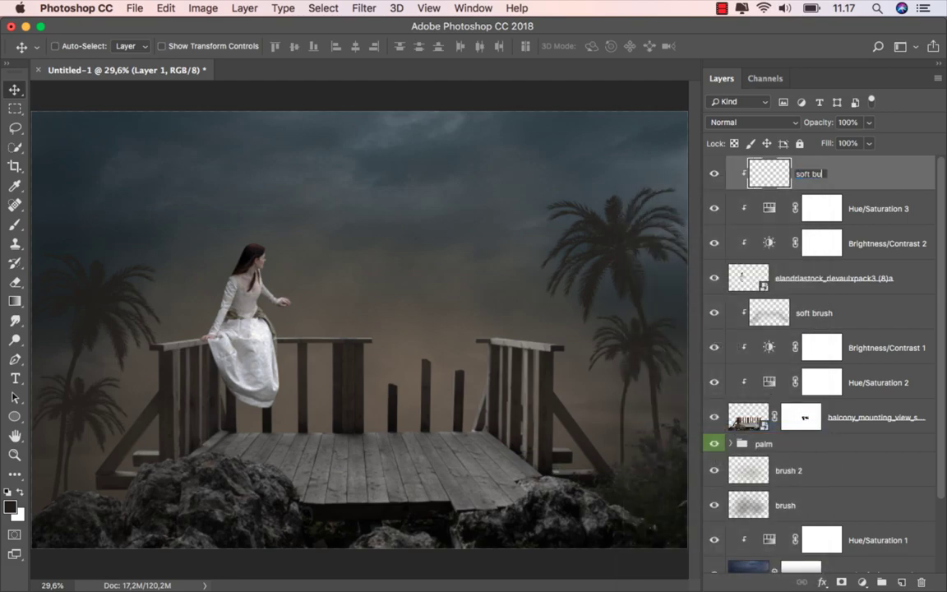
{"action": "type", "text": "rush"}
{"action": "key", "text": "Return"}
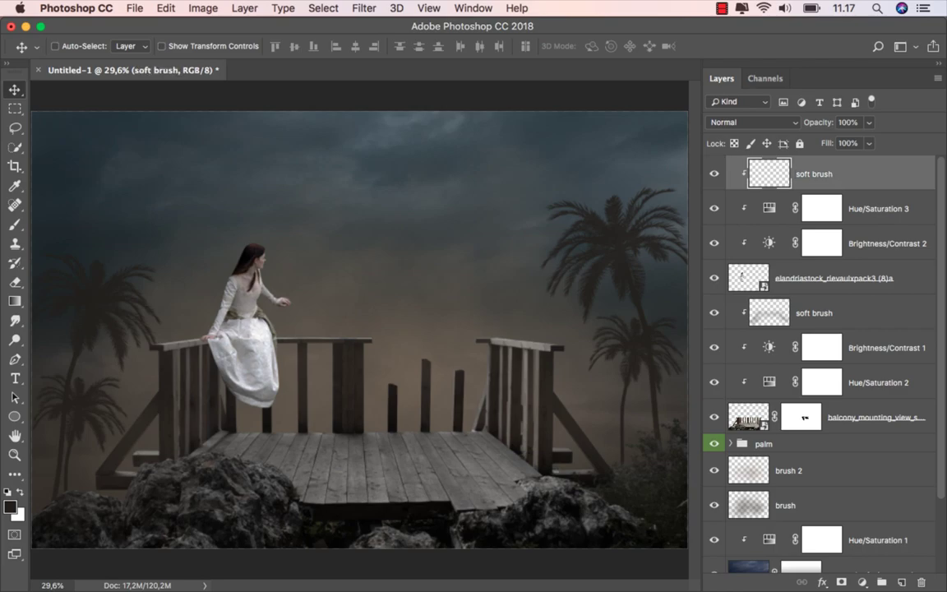
- Set up the Brush Tool with a soft round 0% hardness brush at 9% opacity
{"action": "right_click", "coordinate": [15, 224]}
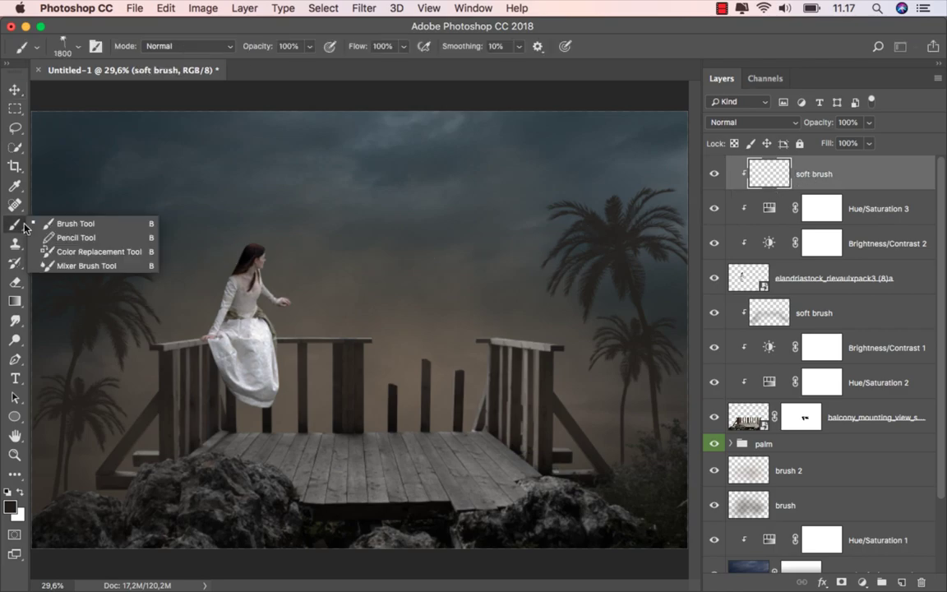
{"action": "left_click", "coordinate": [82, 220]}
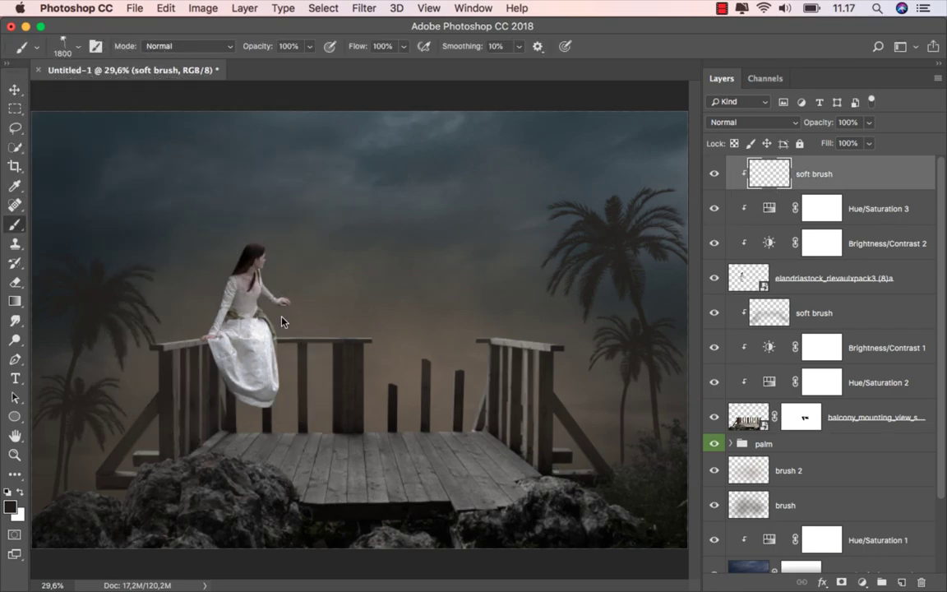
{"action": "right_click", "coordinate": [253, 285]}
{"action": "scroll", "coordinate": [494, 481], "scroll_direction": "up", "scroll_amount": 5}
{"action": "scroll", "coordinate": [496, 460], "scroll_direction": "up", "scroll_amount": 3}
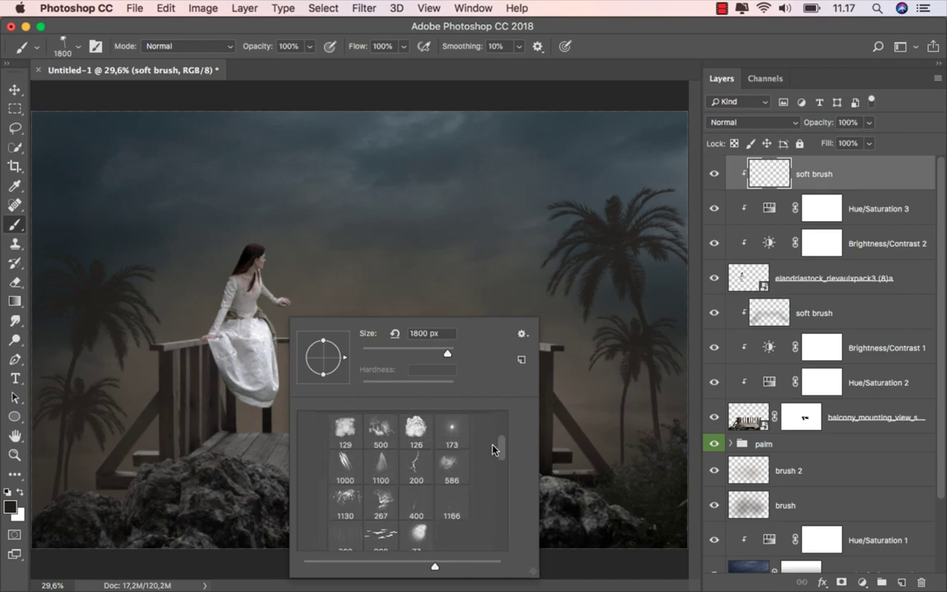
{"action": "scroll", "coordinate": [497, 435], "scroll_direction": "up", "scroll_amount": 5}
{"action": "left_click", "coordinate": [346, 479]}
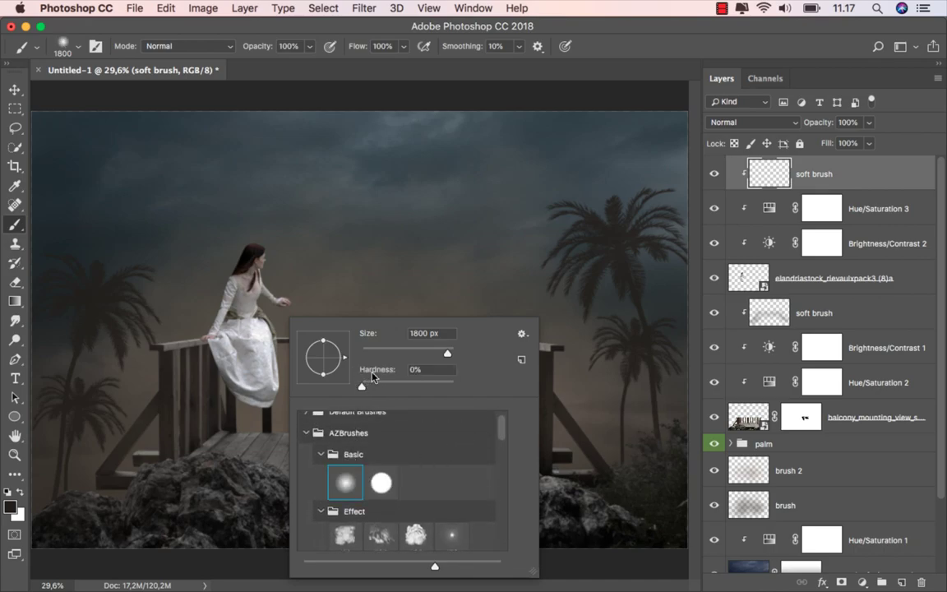
{"action": "left_click", "coordinate": [311, 47]}
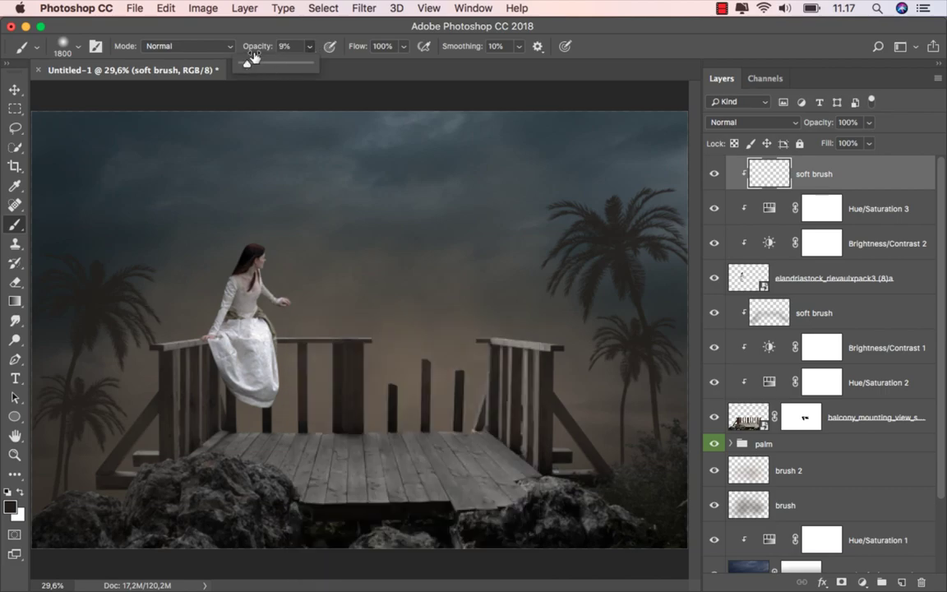
- Shrink the brush, zoom in, and faintly paint sampled light grey over the dress folds
{"action": "scroll", "coordinate": [265, 299], "scroll_direction": "up", "scroll_amount": 1}
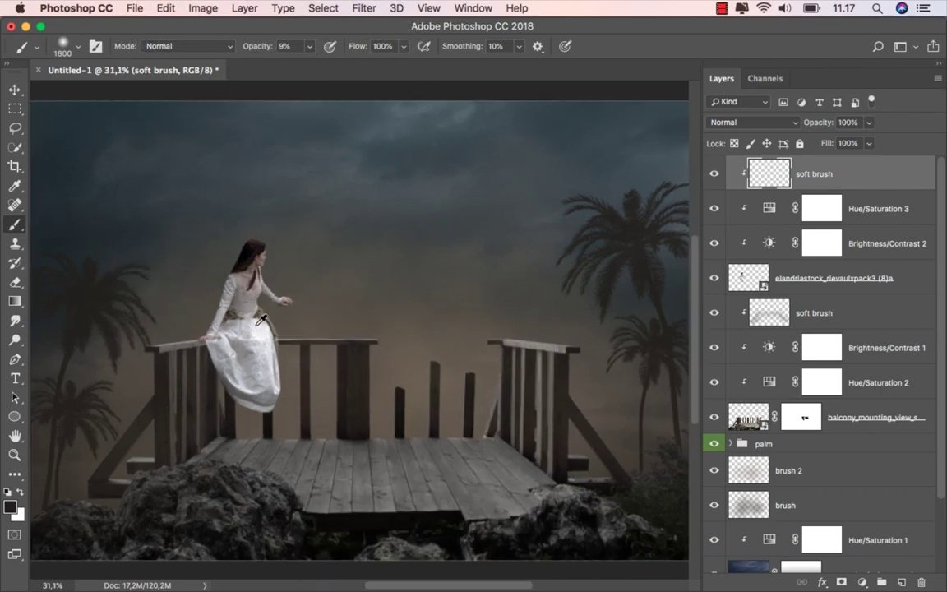
{"action": "left_click_drag", "start_coordinate": [304, 315], "coordinate": [116, 307]}
{"action": "scroll", "coordinate": [216, 289], "scroll_direction": "up", "scroll_amount": 1}
{"action": "scroll", "coordinate": [216, 289], "scroll_direction": "up", "scroll_amount": 1}
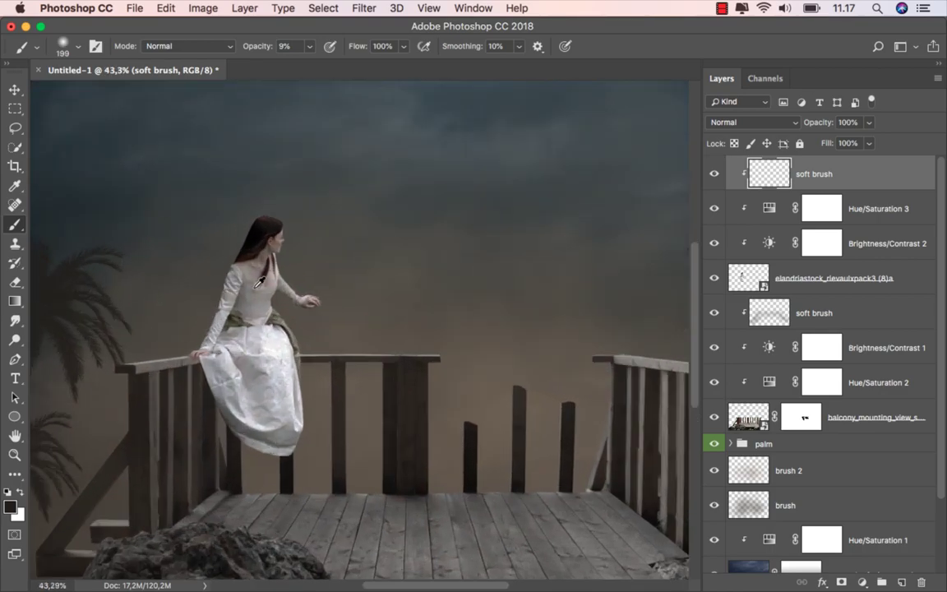
{"action": "scroll", "coordinate": [246, 313], "scroll_direction": "up", "scroll_amount": 2}
{"action": "scroll", "coordinate": [274, 342], "scroll_direction": "up", "scroll_amount": 1}
{"action": "scroll", "coordinate": [286, 381], "scroll_direction": "up", "scroll_amount": 1}
{"action": "scroll", "coordinate": [275, 378], "scroll_direction": "up", "scroll_amount": 1}
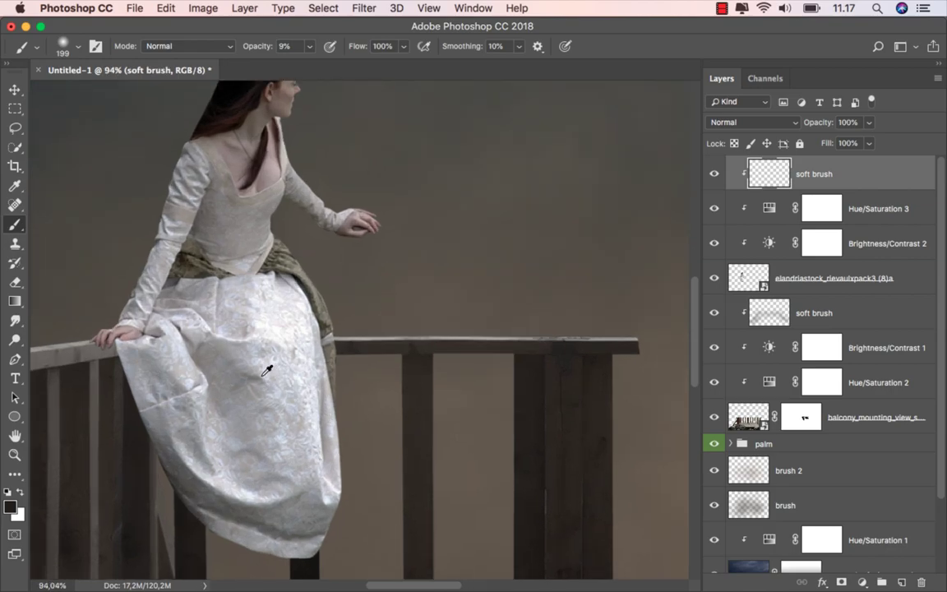
{"action": "left_click", "coordinate": [247, 337], "text": "alt"}
{"action": "left_click_drag", "start_coordinate": [248, 303], "coordinate": [264, 397]}
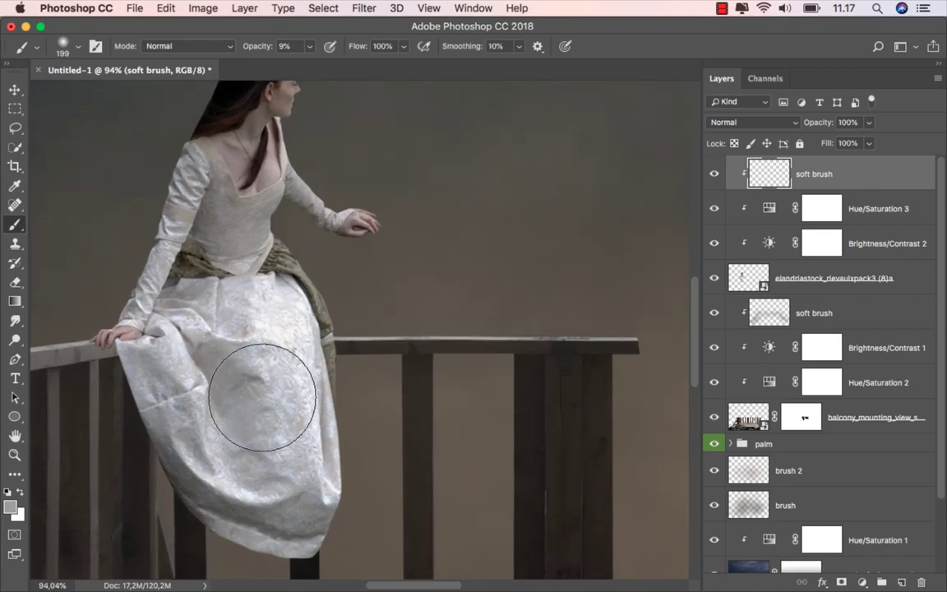
{"action": "mouse_move", "coordinate": [260, 338]}
{"action": "left_mouse_down"}
{"action": "mouse_move", "coordinate": [226, 314]}
{"action": "mouse_move", "coordinate": [300, 455]}
{"action": "mouse_move", "coordinate": [246, 351]}
{"action": "mouse_move", "coordinate": [316, 415]}
{"action": "mouse_move", "coordinate": [302, 460]}
{"action": "left_mouse_up"}
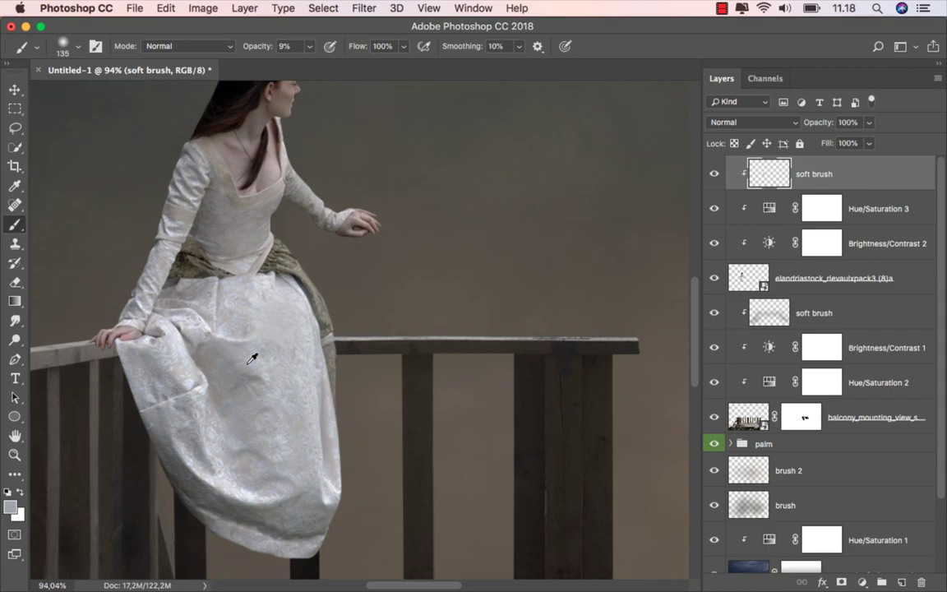
- Sample dress tones and faintly smooth the folds near the hand, right edge and hem
{"action": "scroll", "coordinate": [211, 317], "scroll_direction": "up", "scroll_amount": 1}
{"action": "left_click", "coordinate": [197, 300], "text": "alt"}
{"action": "mouse_move", "coordinate": [197, 300]}
{"action": "left_mouse_down"}
{"action": "mouse_move", "coordinate": [222, 296]}
{"action": "mouse_move", "coordinate": [238, 328]}
{"action": "mouse_move", "coordinate": [181, 362]}
{"action": "mouse_move", "coordinate": [186, 332]}
{"action": "mouse_move", "coordinate": [190, 408]}
{"action": "mouse_move", "coordinate": [218, 455]}
{"action": "mouse_move", "coordinate": [268, 500]}
{"action": "mouse_move", "coordinate": [311, 460]}
{"action": "mouse_move", "coordinate": [339, 502]}
{"action": "mouse_move", "coordinate": [332, 487]}
{"action": "left_mouse_up"}
{"action": "left_click", "coordinate": [218, 342], "text": "alt"}
{"action": "left_click", "coordinate": [307, 440], "text": "alt"}
{"action": "left_click", "coordinate": [324, 501], "text": "alt"}
{"action": "left_click", "coordinate": [311, 513], "text": "alt"}
{"action": "scroll", "coordinate": [331, 487], "scroll_direction": "down", "scroll_amount": 2}
{"action": "left_click", "coordinate": [296, 475], "text": "alt"}
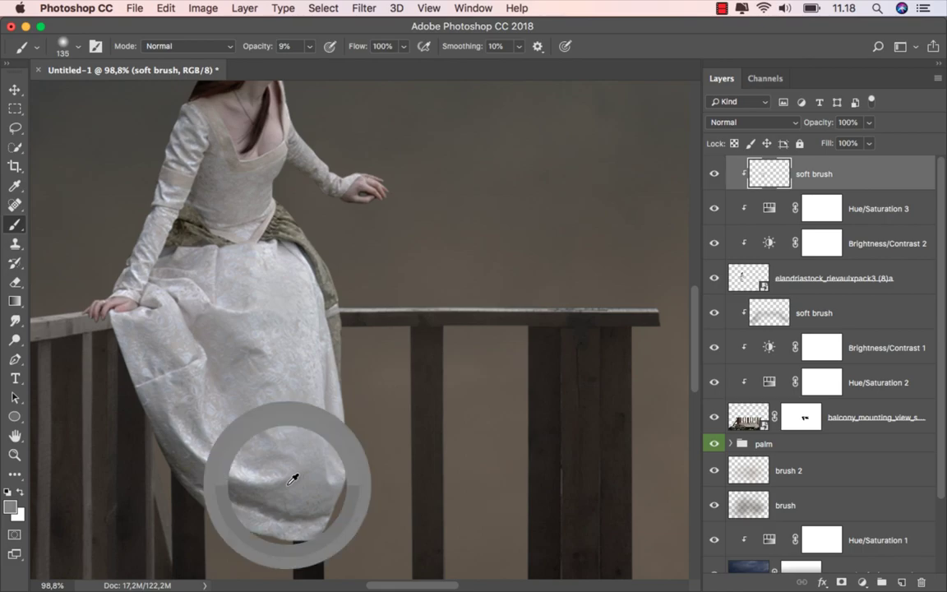
{"action": "left_click_drag", "start_coordinate": [248, 450], "coordinate": [181, 418]}
{"action": "scroll", "coordinate": [205, 444], "scroll_direction": "down", "scroll_amount": 2}
{"action": "left_click", "coordinate": [271, 481], "text": "alt"}
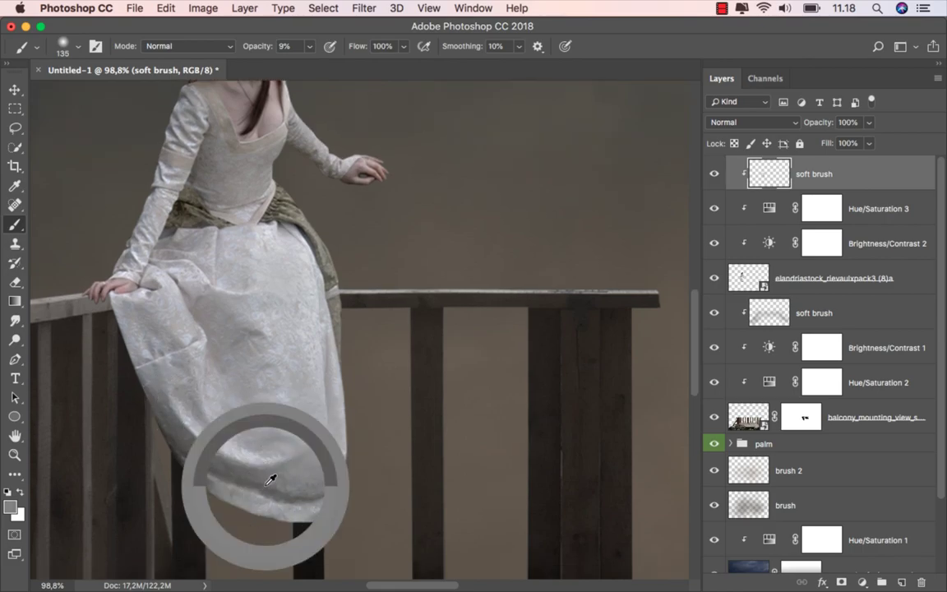
{"action": "left_click_drag", "start_coordinate": [274, 497], "coordinate": [317, 508]}
- Paint the dress near the hand and railing edge, then fit the view and compare before/after
{"action": "scroll", "coordinate": [288, 419], "scroll_direction": "up", "scroll_amount": 2}
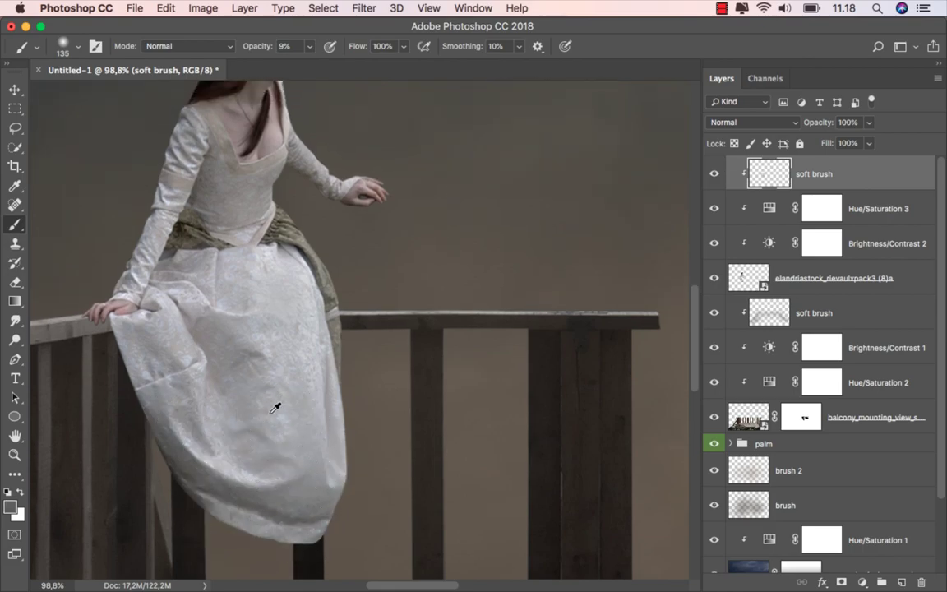
{"action": "left_click", "coordinate": [191, 321], "text": "alt"}
{"action": "mouse_move", "coordinate": [190, 300]}
{"action": "left_mouse_down"}
{"action": "mouse_move", "coordinate": [154, 319]}
{"action": "mouse_move", "coordinate": [262, 272]}
{"action": "mouse_move", "coordinate": [341, 393]}
{"action": "left_mouse_up"}
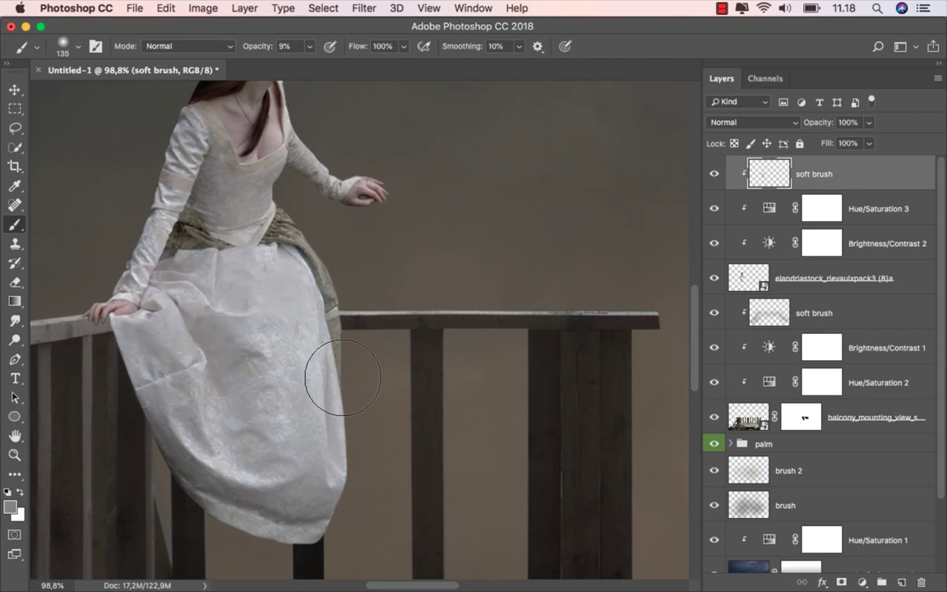
{"action": "left_click", "coordinate": [341, 393], "text": "alt"}
{"action": "left_click_drag", "start_coordinate": [306, 348], "coordinate": [329, 333]}
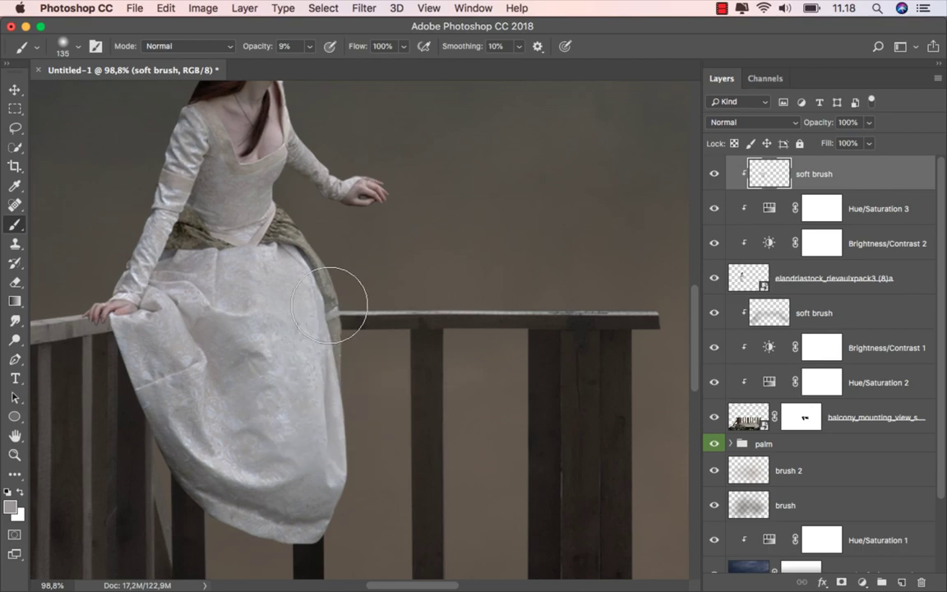
{"action": "scroll", "coordinate": [333, 341], "scroll_direction": "down", "scroll_amount": 3}
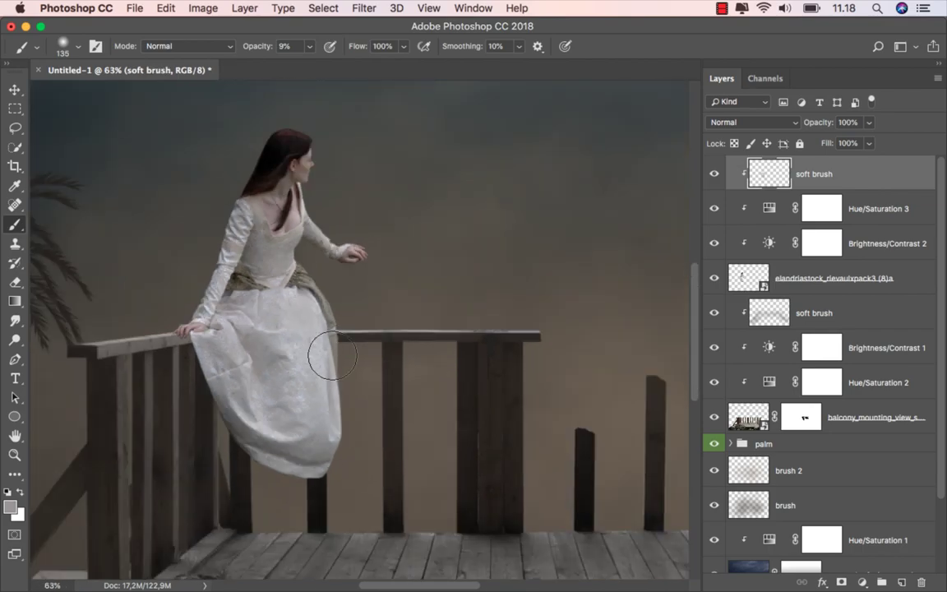
{"action": "key", "text": "ctrl+0"}
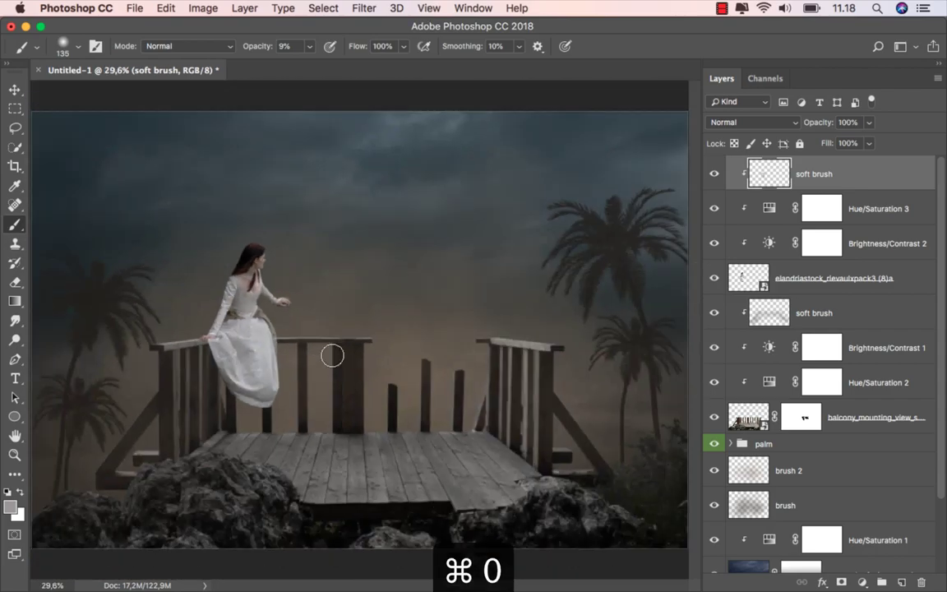
{"action": "left_click", "coordinate": [714, 174]}
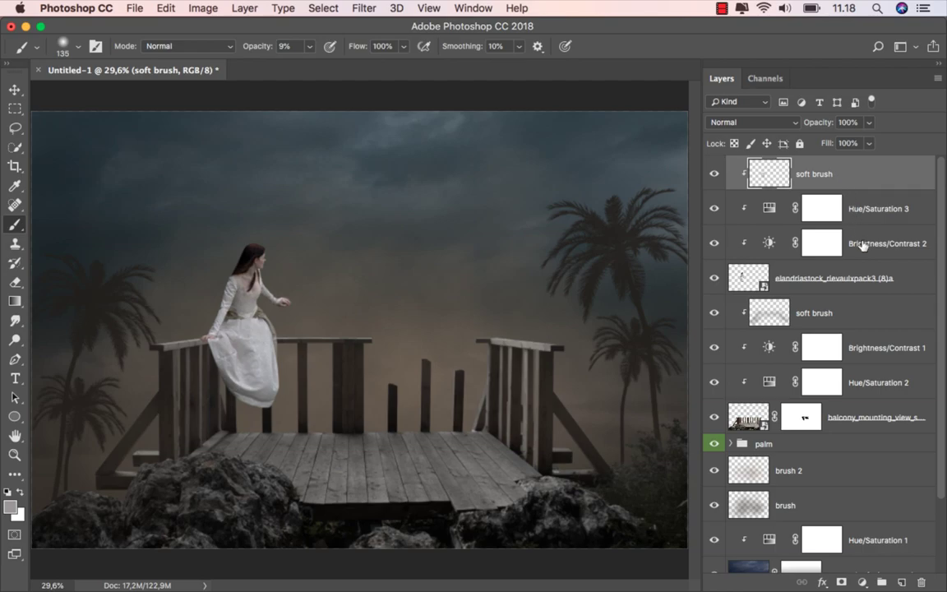
- Add a new clipped layer named 'dodge & burn' above the woman
{"action": "left_click", "coordinate": [903, 579]}
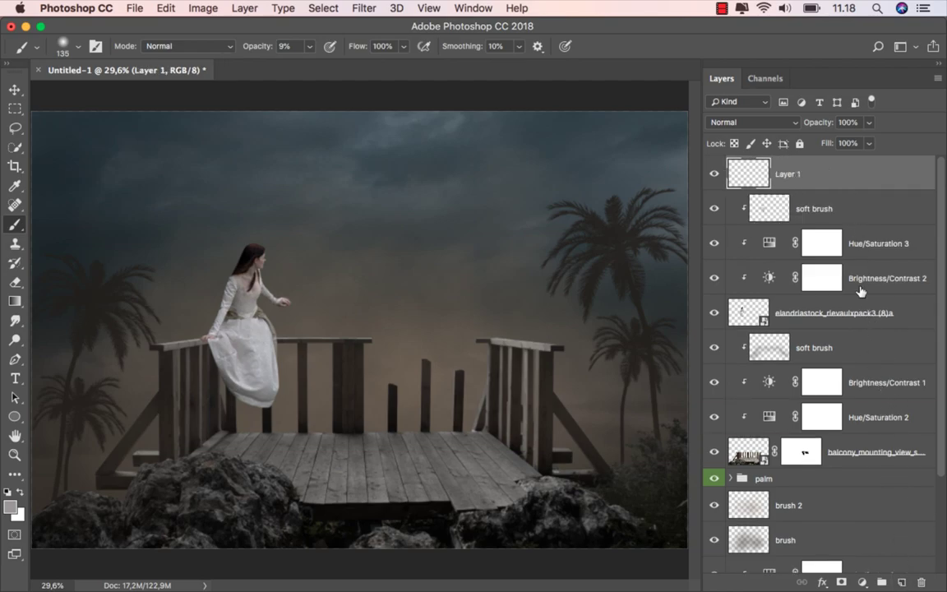
{"action": "right_click", "coordinate": [808, 180]}
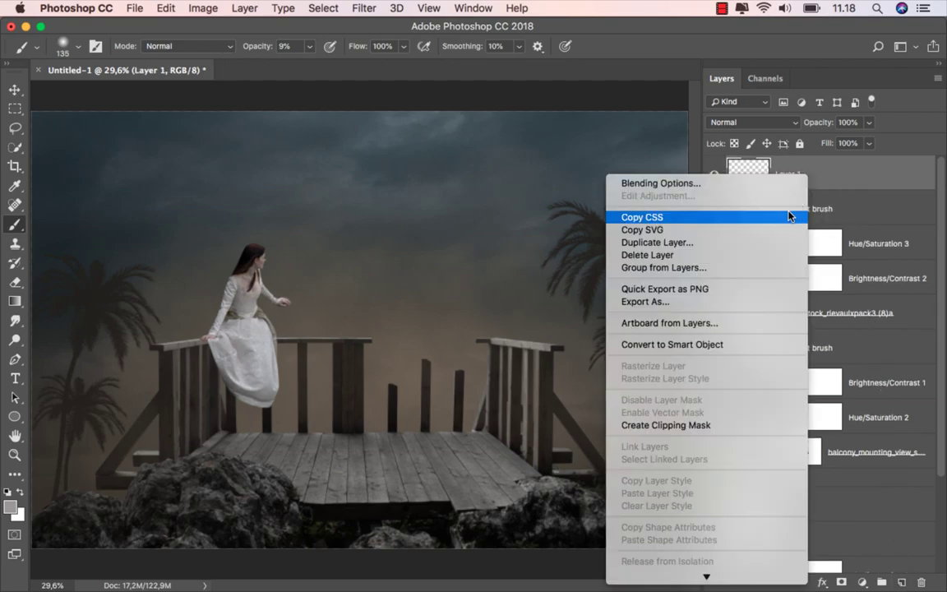
{"action": "left_click", "coordinate": [726, 428]}
{"action": "left_click", "coordinate": [805, 171]}
{"action": "type", "text": "dodge & burn"}
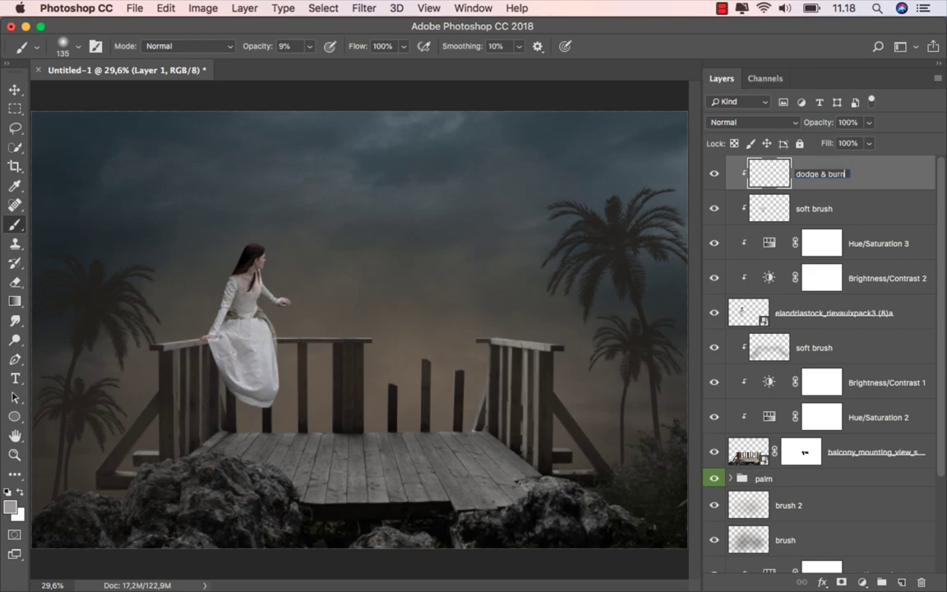
{"action": "key", "text": "Return"}
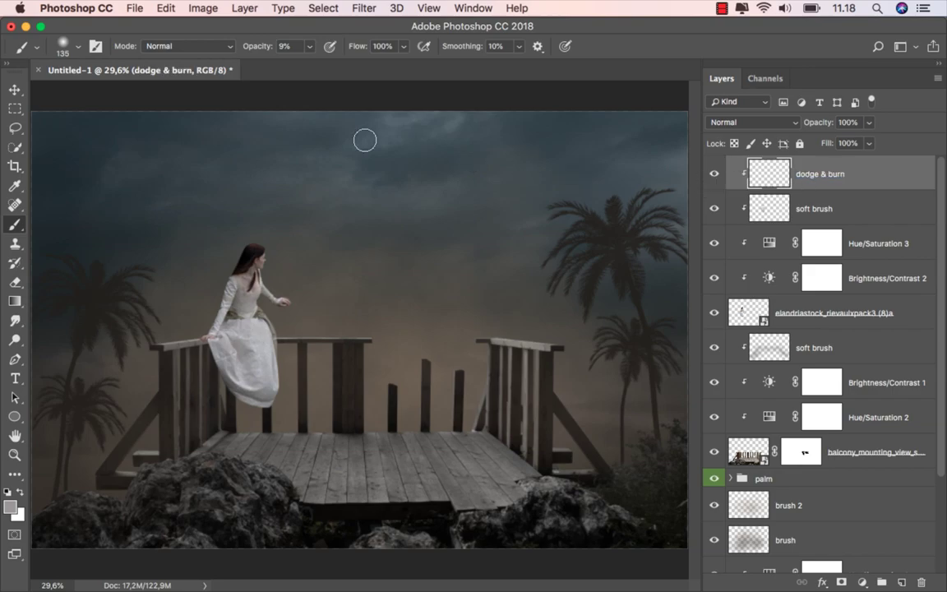
- Fill the 'dodge & burn' layer with 50% Gray and set its blend mode to Soft Light
{"action": "left_click", "coordinate": [15, 87]}
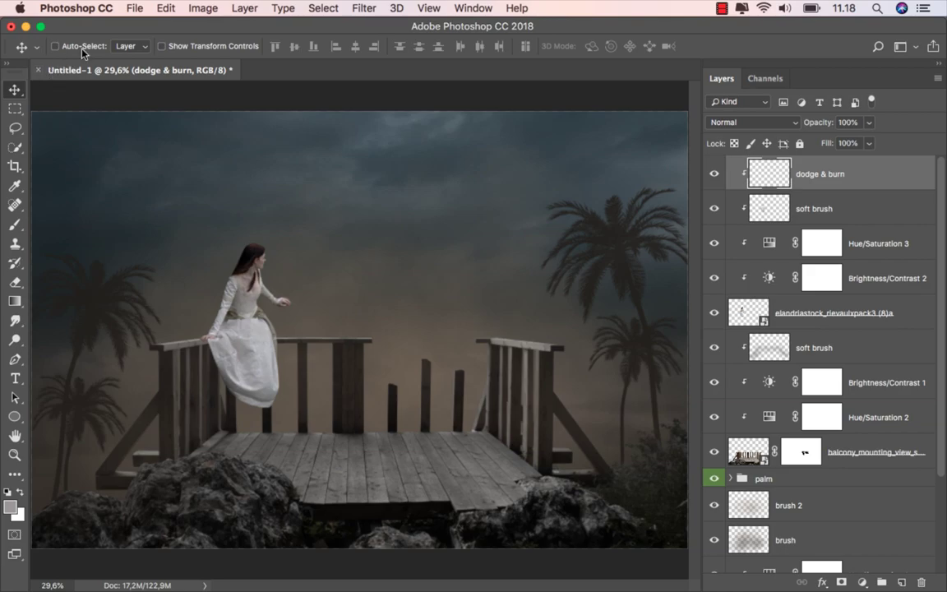
{"action": "left_click", "coordinate": [165, 8]}
{"action": "left_click", "coordinate": [245, 243]}
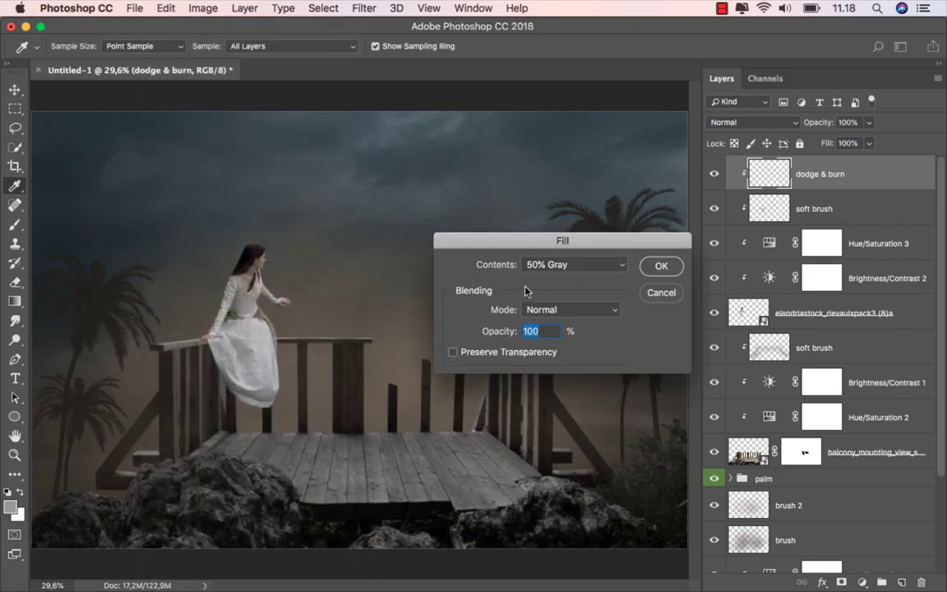
{"action": "left_click", "coordinate": [612, 265]}
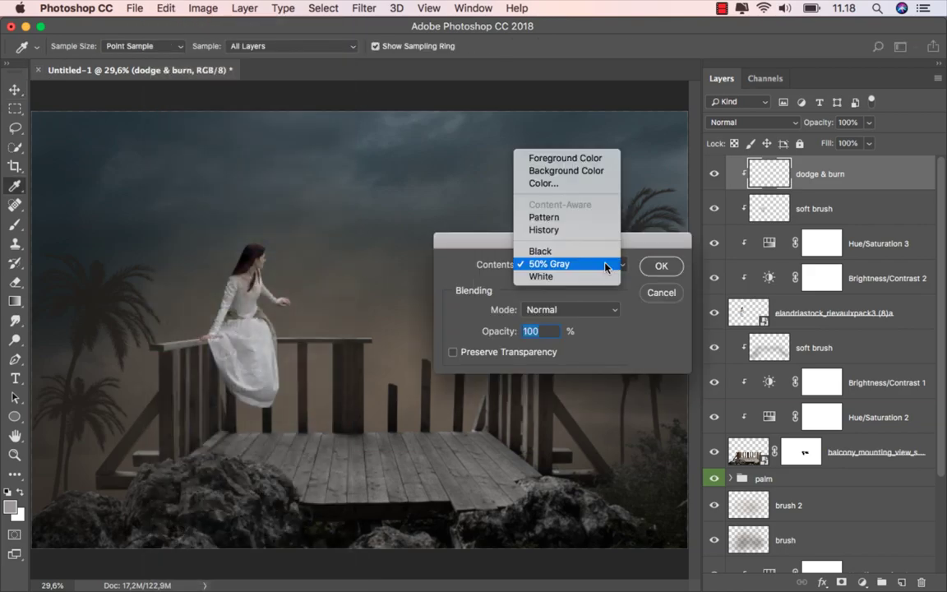
{"action": "left_click", "coordinate": [662, 265]}
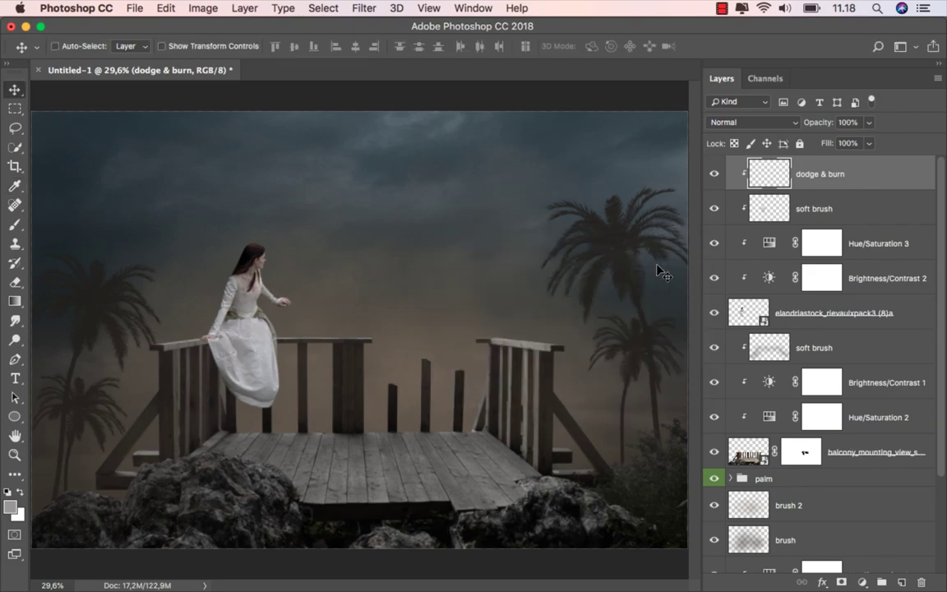
{"action": "left_click", "coordinate": [723, 122]}
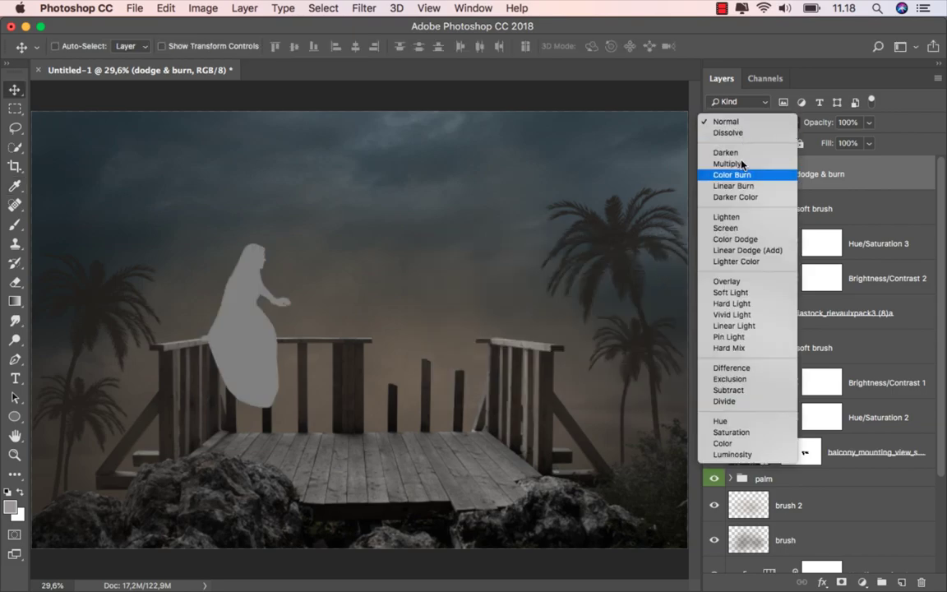
{"action": "left_click", "coordinate": [748, 293]}
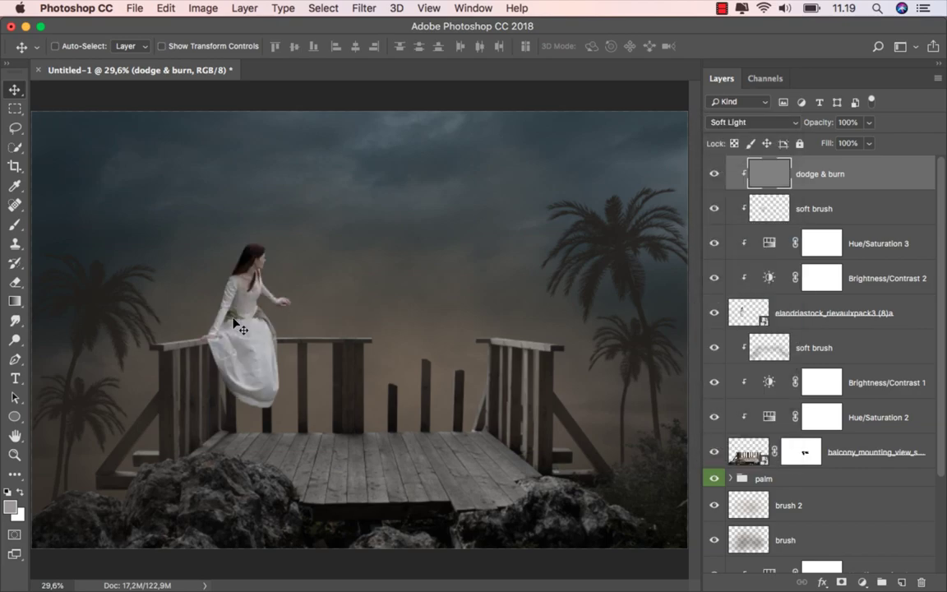
- Select the Burn Tool and shrink the brush to about 73 px
{"action": "left_click_drag", "start_coordinate": [15, 339], "coordinate": [46, 346]}
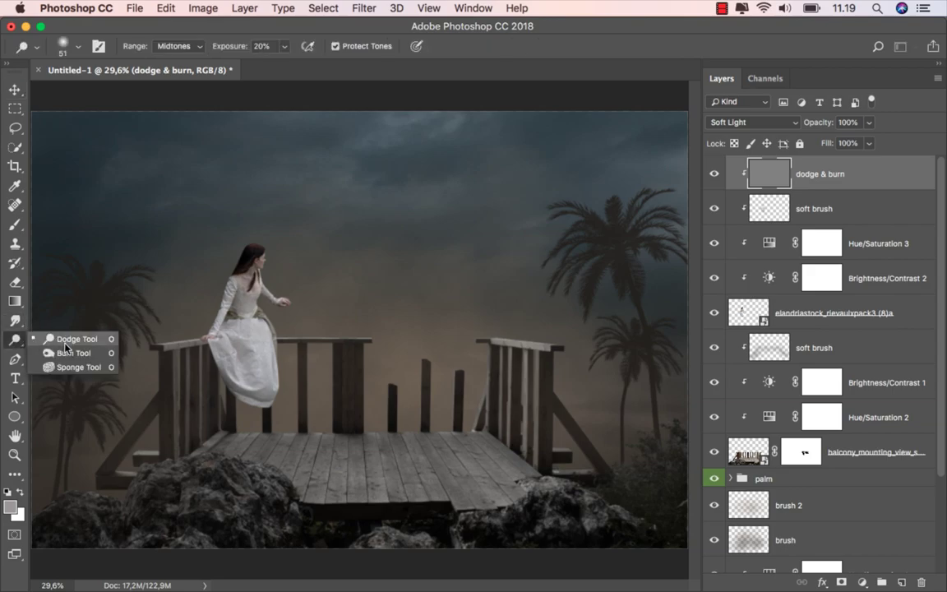
{"action": "left_click", "coordinate": [70, 353]}
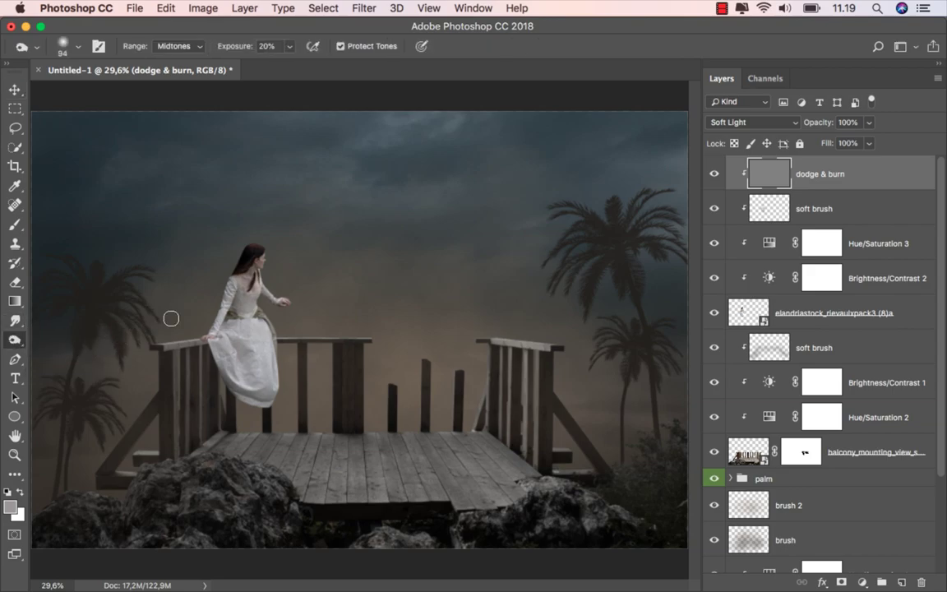
{"action": "scroll", "coordinate": [220, 300], "scroll_direction": "up", "scroll_amount": 3}
{"action": "scroll", "coordinate": [221, 300], "scroll_direction": "up", "scroll_amount": 3}
{"action": "scroll", "coordinate": [221, 300], "scroll_direction": "up", "scroll_amount": 3}
{"action": "left_click_drag", "start_coordinate": [230, 274], "coordinate": [221, 274]}
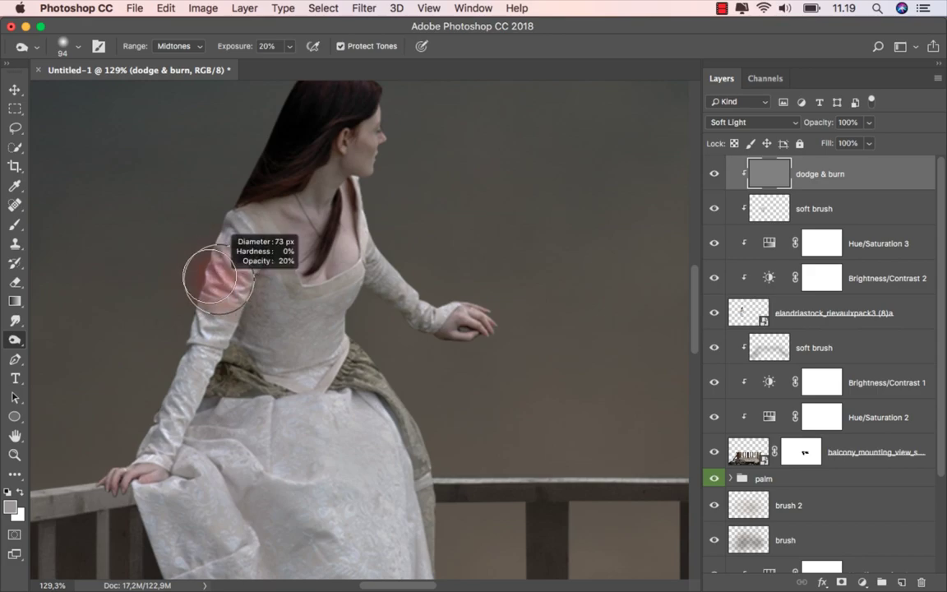
{"action": "scroll", "coordinate": [156, 370], "scroll_direction": "down", "scroll_amount": 1}
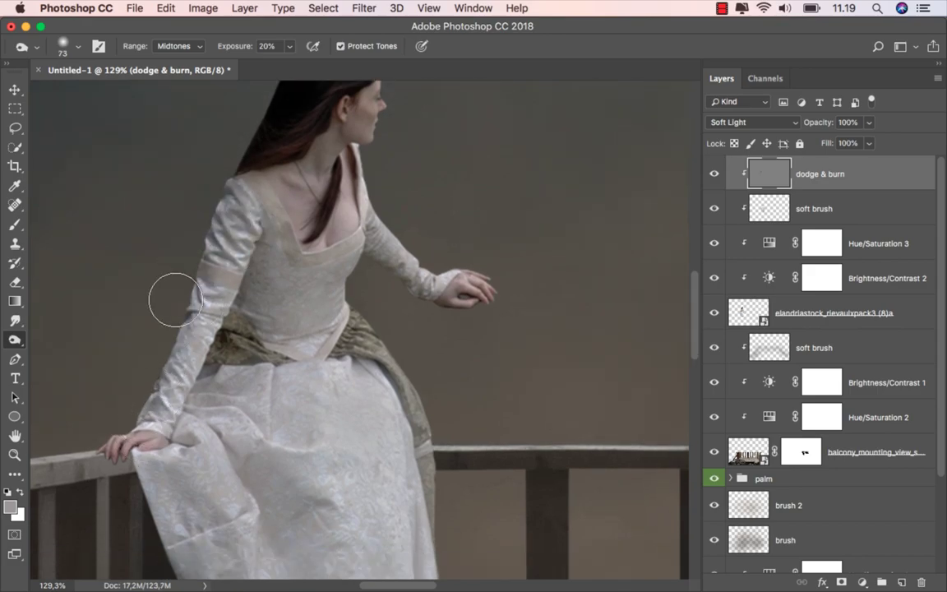
{"action": "scroll", "coordinate": [132, 407], "scroll_direction": "down", "scroll_amount": 4}
{"action": "scroll", "coordinate": [204, 507], "scroll_direction": "down", "scroll_amount": 2}
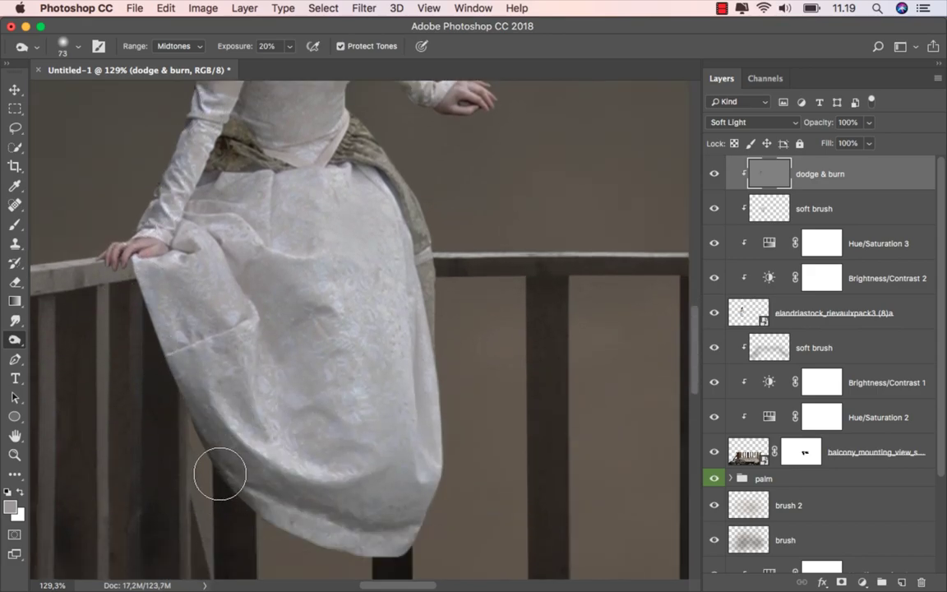
{"action": "scroll", "coordinate": [222, 473], "scroll_direction": "down", "scroll_amount": 1}
- Burn the shadows on the sleeve, the left side of the skirt, and folds near her hand
{"action": "left_click_drag", "start_coordinate": [214, 431], "coordinate": [254, 432]}
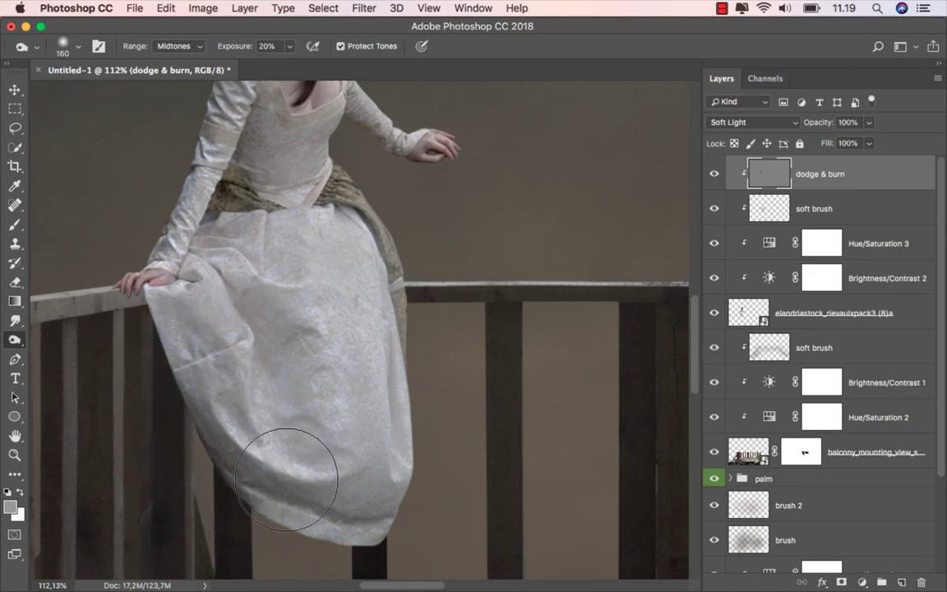
{"action": "scroll", "coordinate": [333, 497], "scroll_direction": "down", "scroll_amount": 1}
{"action": "left_click_drag", "start_coordinate": [379, 508], "coordinate": [227, 357]}
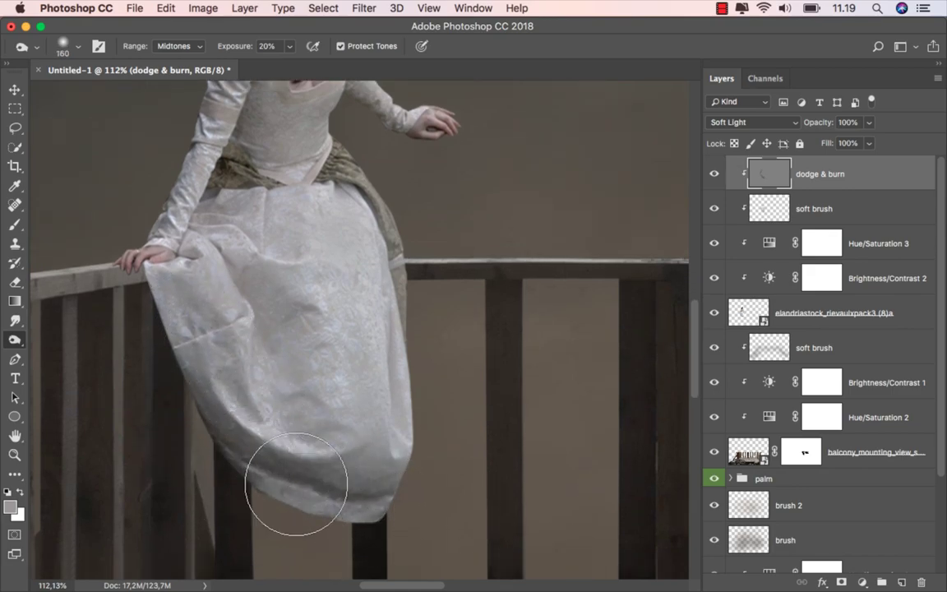
{"action": "scroll", "coordinate": [247, 345], "scroll_direction": "up", "scroll_amount": 5}
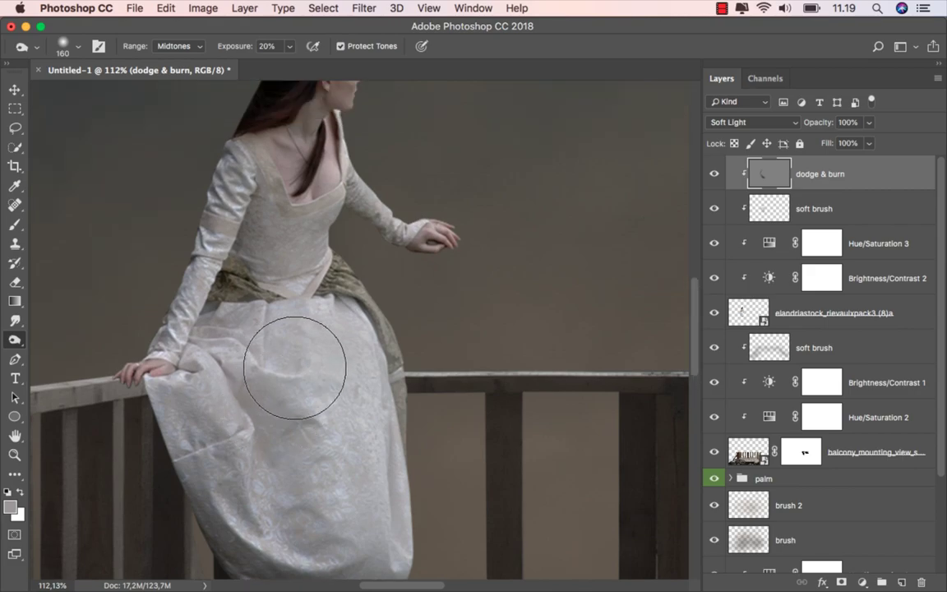
{"action": "mouse_move", "coordinate": [243, 269]}
{"action": "left_mouse_down"}
{"action": "mouse_move", "coordinate": [239, 327]}
{"action": "mouse_move", "coordinate": [324, 521]}
{"action": "left_mouse_up"}
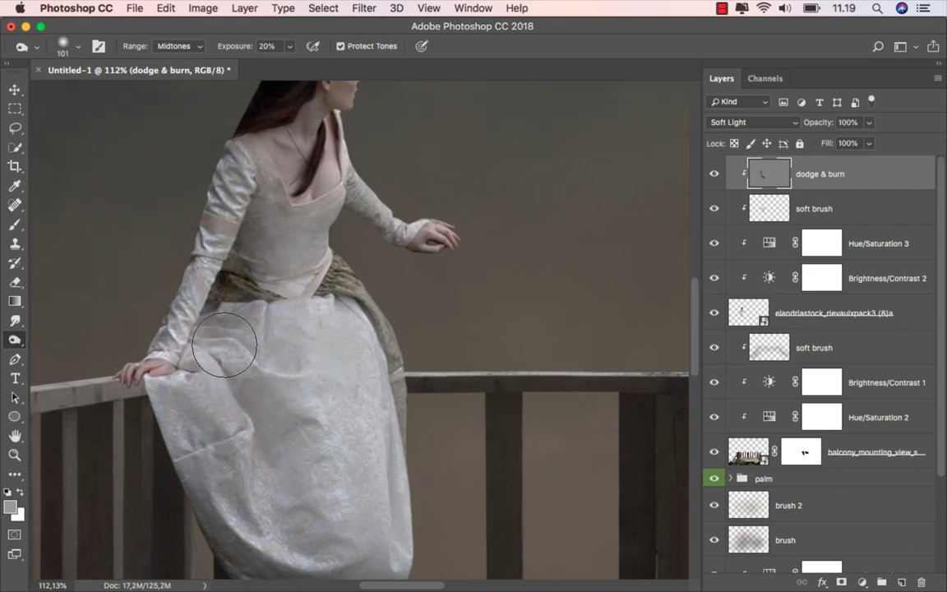
{"action": "scroll", "coordinate": [370, 434], "scroll_direction": "up", "scroll_amount": 2}
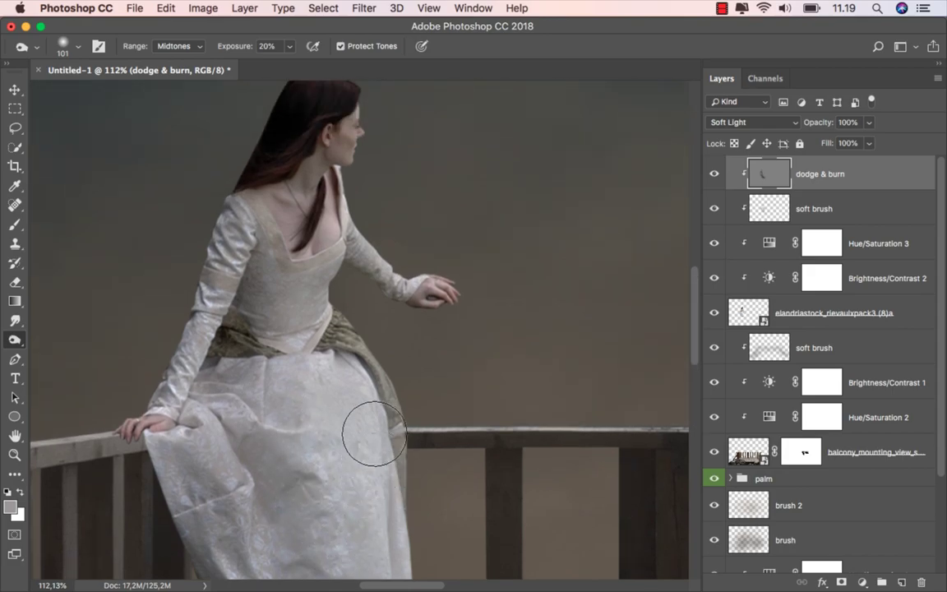
{"action": "scroll", "coordinate": [380, 433], "scroll_direction": "up", "scroll_amount": 2}
{"action": "scroll", "coordinate": [324, 249], "scroll_direction": "up", "scroll_amount": 2}
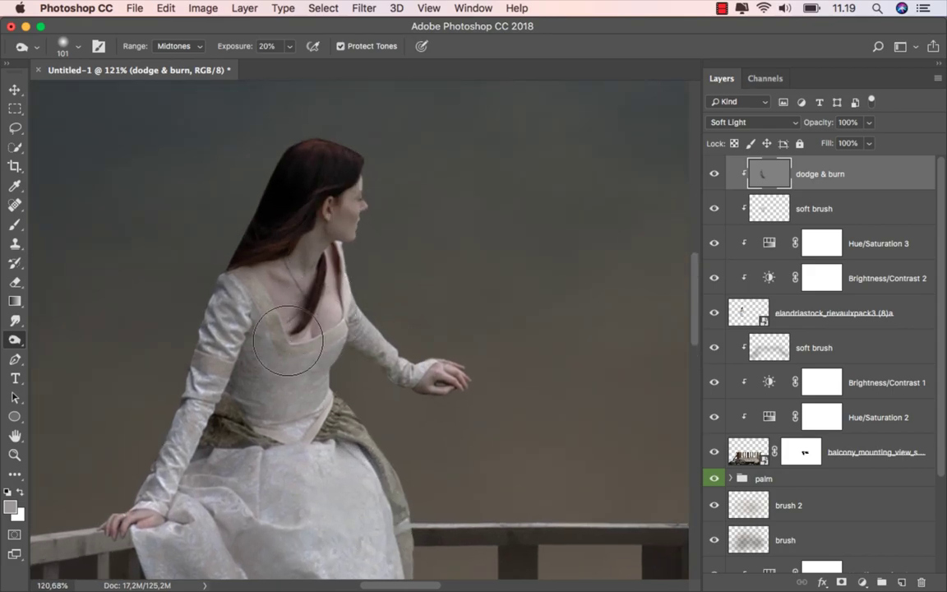
{"action": "left_click_drag", "start_coordinate": [374, 366], "coordinate": [346, 364]}
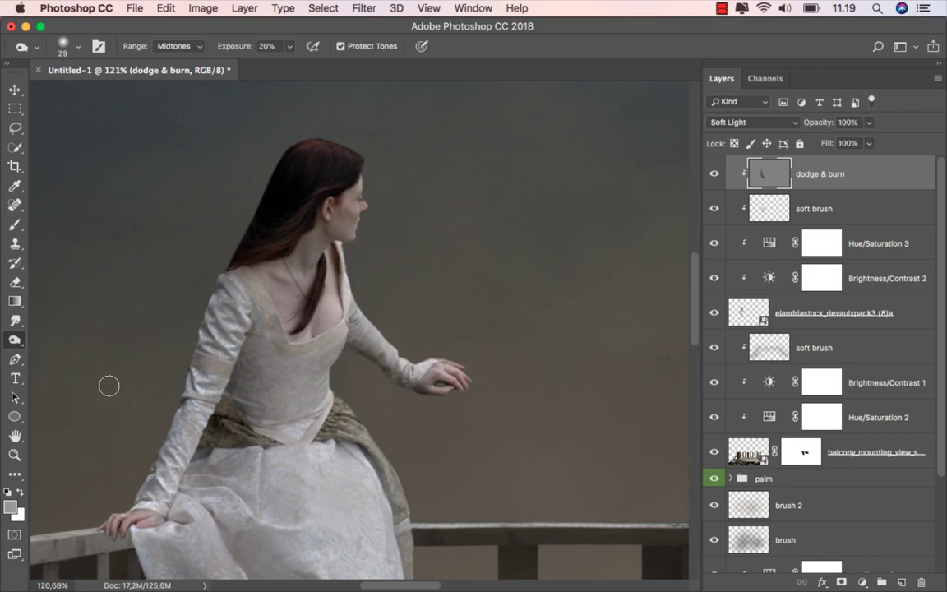
- Switch to the Dodge Tool with an 81 px brush and lighten the chest beside the hair strand
{"action": "right_click", "coordinate": [13, 343]}
{"action": "left_click", "coordinate": [82, 352]}
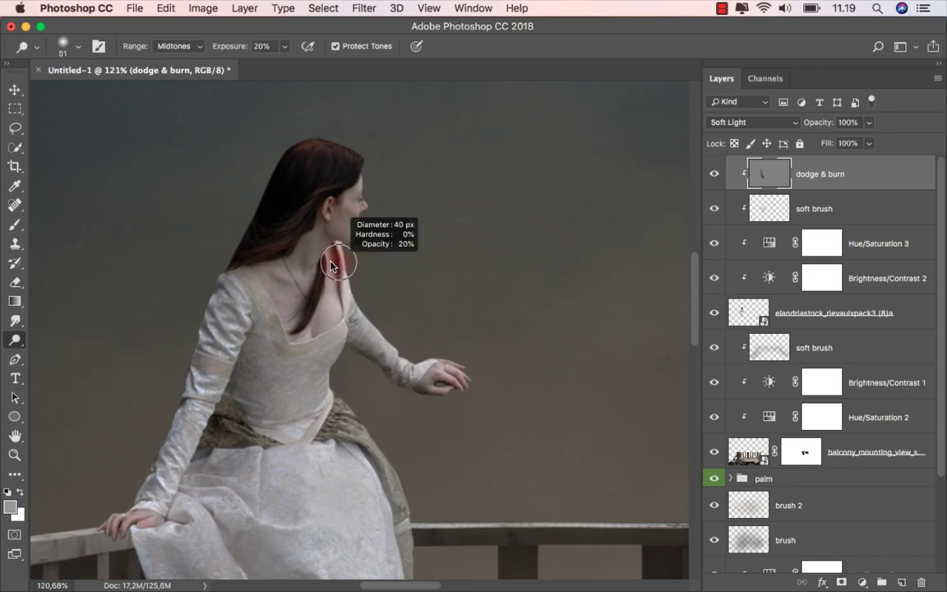
{"action": "left_click_drag", "start_coordinate": [379, 161], "coordinate": [419, 163]}
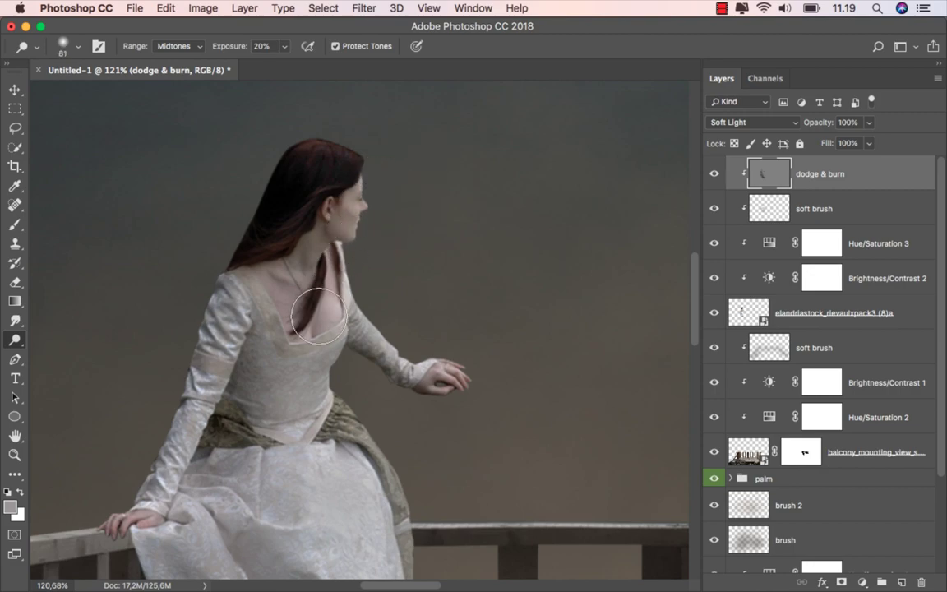
{"action": "left_click_drag", "start_coordinate": [317, 332], "coordinate": [321, 329]}
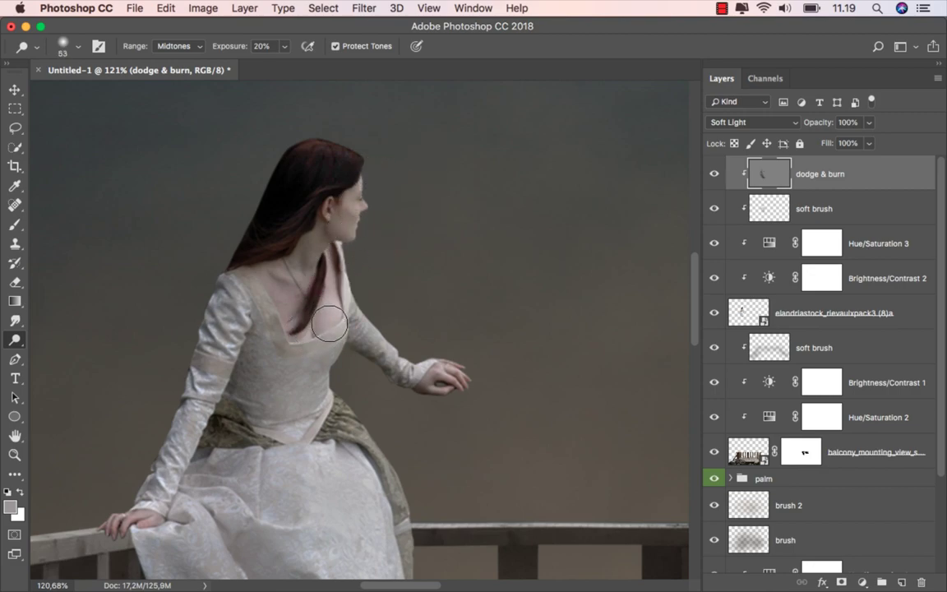
- Dodge the bodice, sleeves, outstretched arm and skirt with 31–126 px brush sizes
{"action": "left_click_drag", "start_coordinate": [244, 304], "coordinate": [232, 305]}
{"action": "left_click_drag", "start_coordinate": [163, 475], "coordinate": [149, 507]}
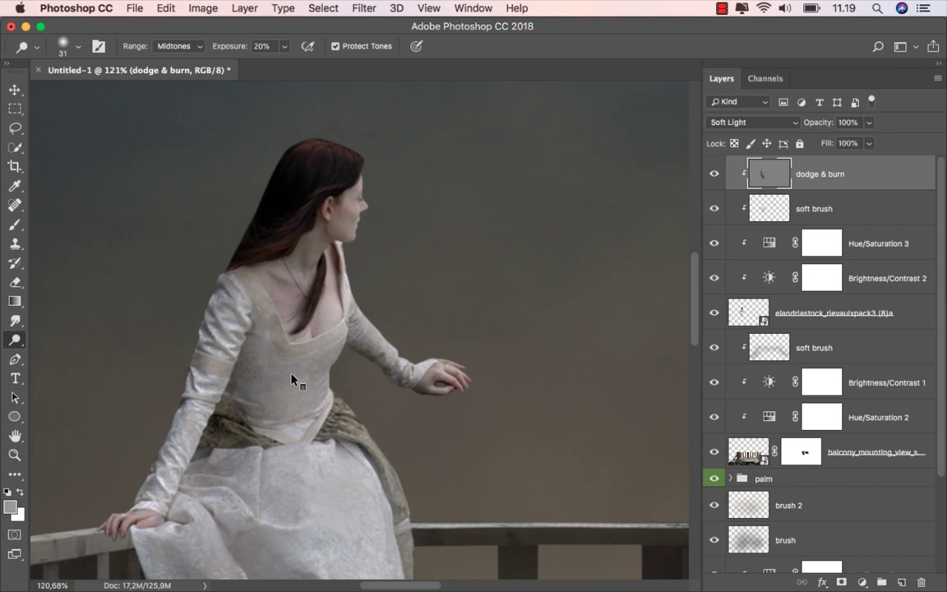
{"action": "mouse_move", "coordinate": [397, 318]}
{"action": "left_mouse_down"}
{"action": "mouse_move", "coordinate": [410, 317]}
{"action": "mouse_move", "coordinate": [409, 341]}
{"action": "left_mouse_up"}
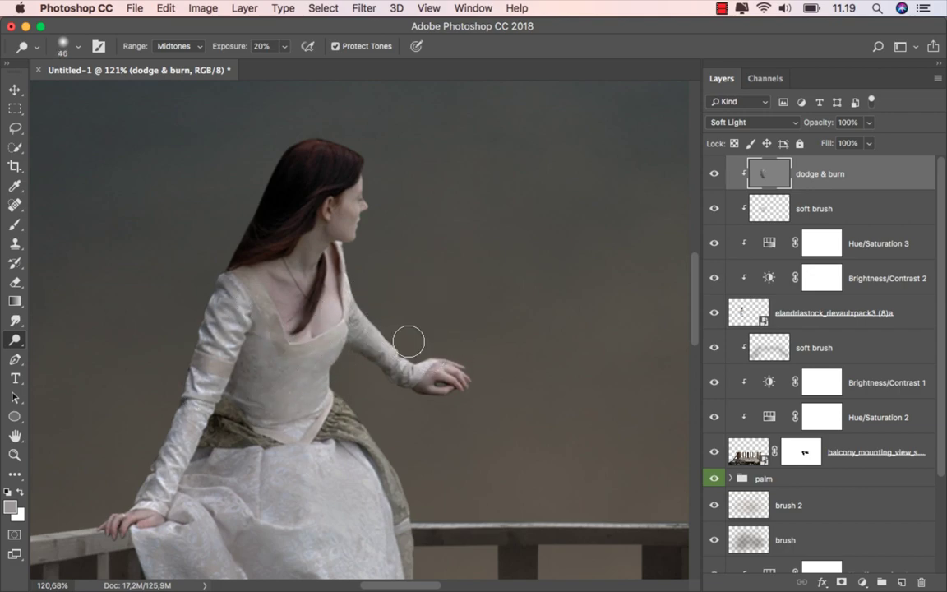
{"action": "scroll", "coordinate": [320, 315], "scroll_direction": "down", "scroll_amount": 5}
{"action": "scroll", "coordinate": [321, 315], "scroll_direction": "right", "scroll_amount": 2}
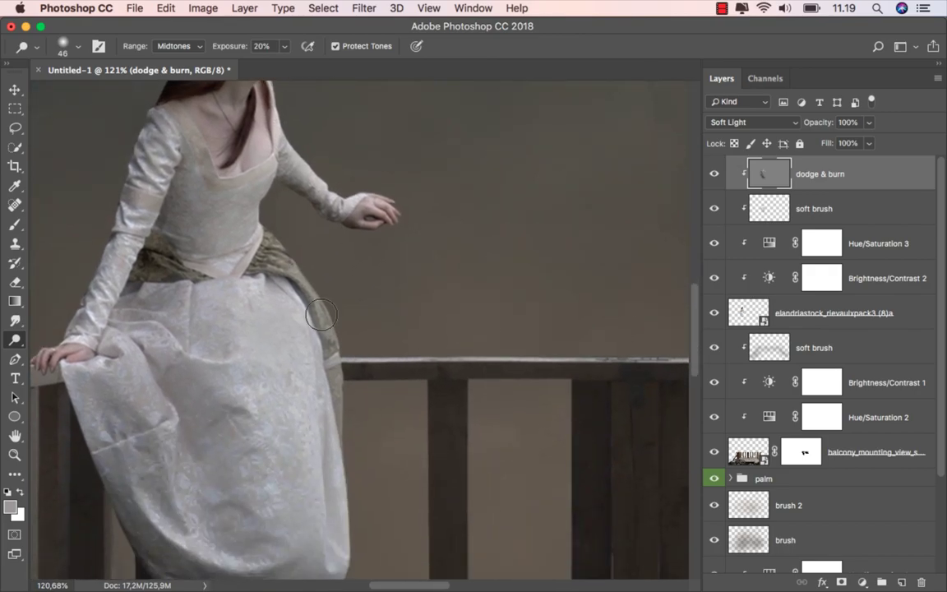
{"action": "scroll", "coordinate": [320, 315], "scroll_direction": "down", "scroll_amount": 2, "text": "alt"}
{"action": "left_click_drag", "start_coordinate": [283, 271], "coordinate": [289, 280]}
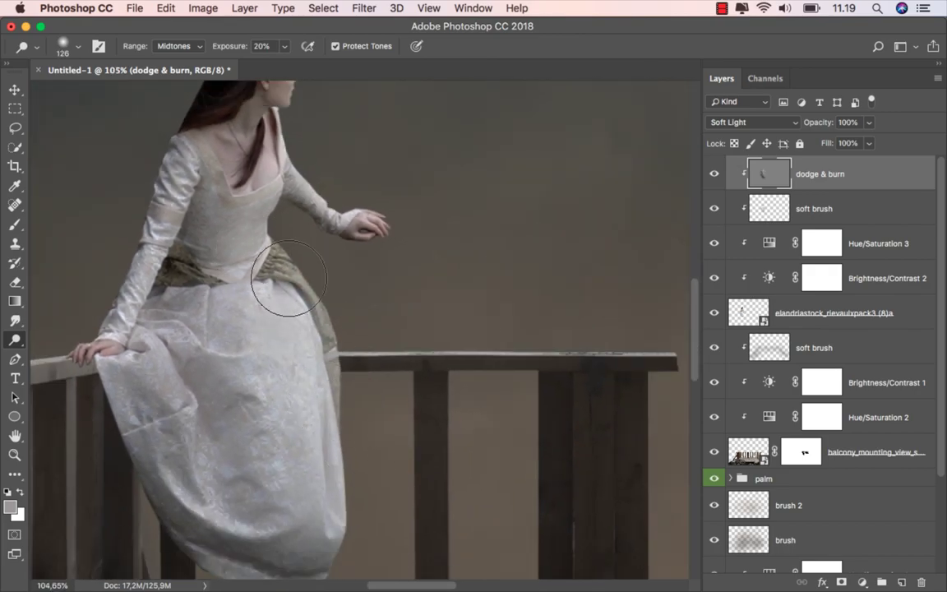
{"action": "scroll", "coordinate": [378, 494], "scroll_direction": "down", "scroll_amount": 3, "text": "alt"}
{"action": "scroll", "coordinate": [401, 473], "scroll_direction": "down", "scroll_amount": 2, "text": "alt"}
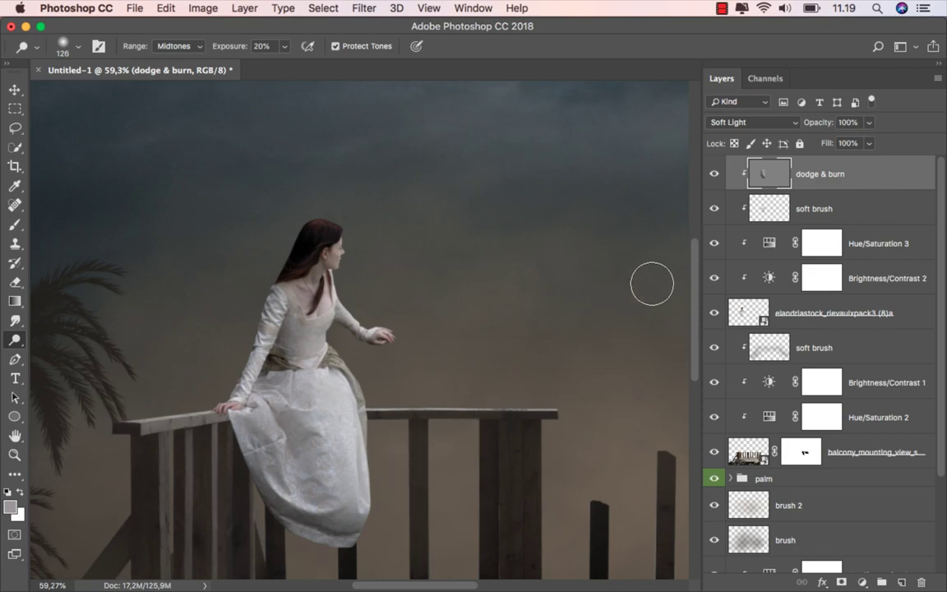
- Add an empty 'hair' layer above the lower soft brush layer, with a 9% opacity brush
{"action": "left_click", "coordinate": [715, 174]}
{"action": "key", "text": "super+0"}
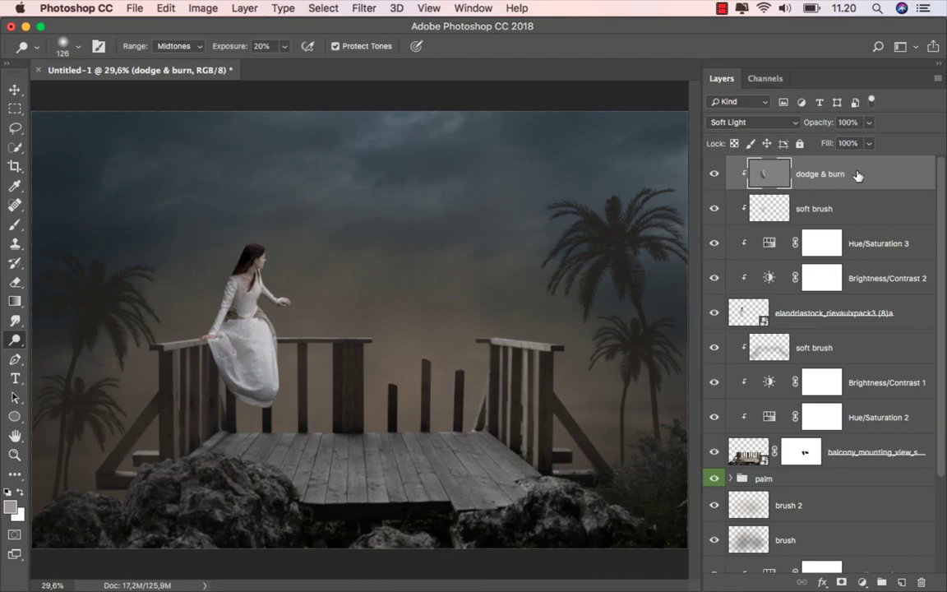
{"action": "left_click", "coordinate": [851, 347]}
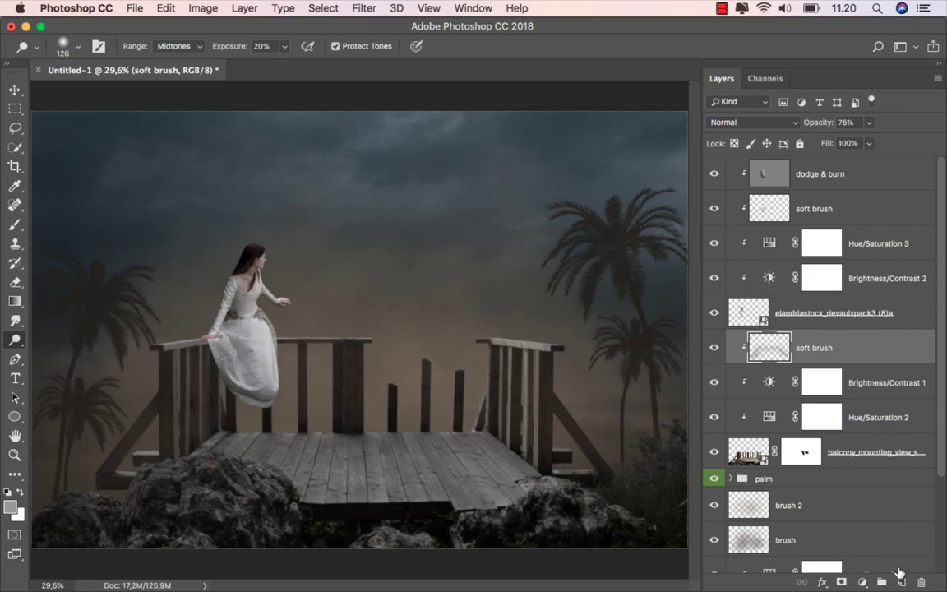
{"action": "left_click", "coordinate": [900, 580]}
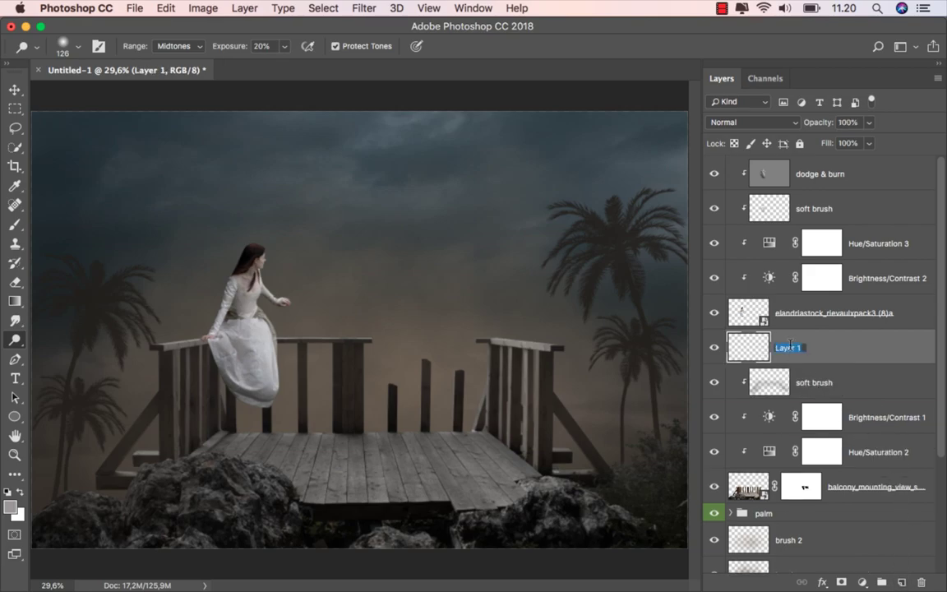
{"action": "type", "text": "hair"}
{"action": "key", "text": "Return"}
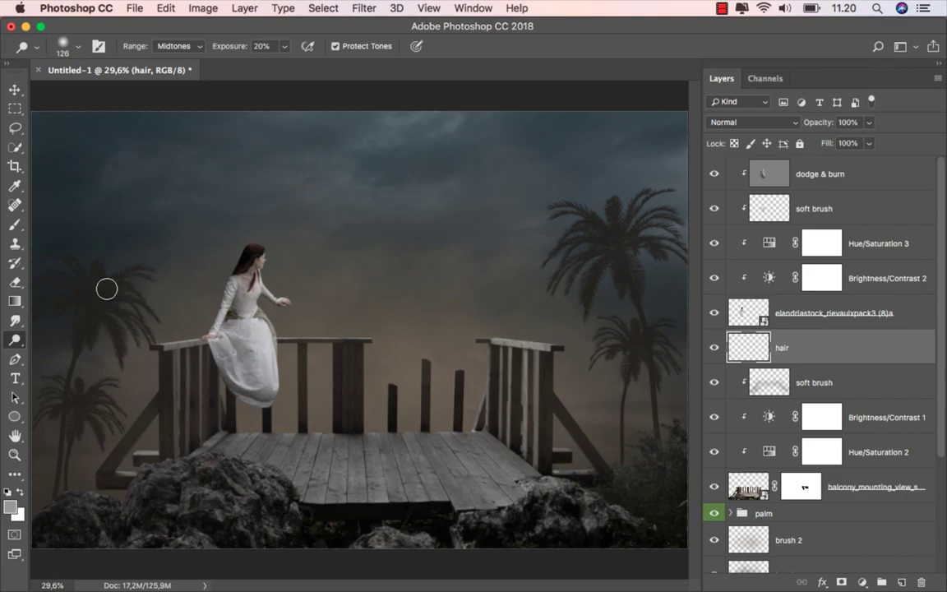
{"action": "left_click", "coordinate": [15, 225]}
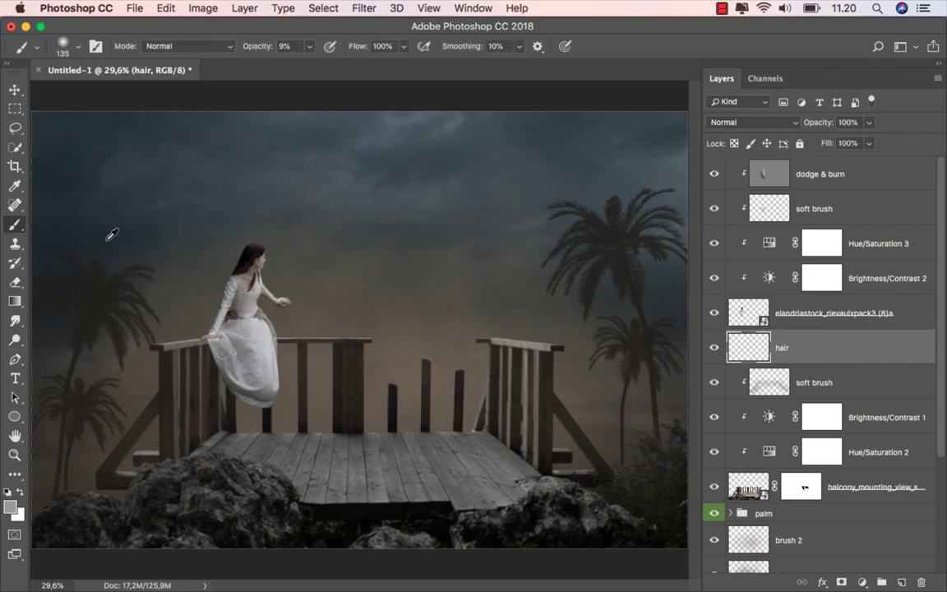
- Zoom in on the woman's head and choose the 276 px hair-strand brush preset
{"action": "scroll", "coordinate": [148, 259], "scroll_direction": "up", "scroll_amount": 3}
{"action": "scroll", "coordinate": [281, 227], "scroll_direction": "up", "scroll_amount": 1}
{"action": "scroll", "coordinate": [274, 248], "scroll_direction": "up", "scroll_amount": 3}
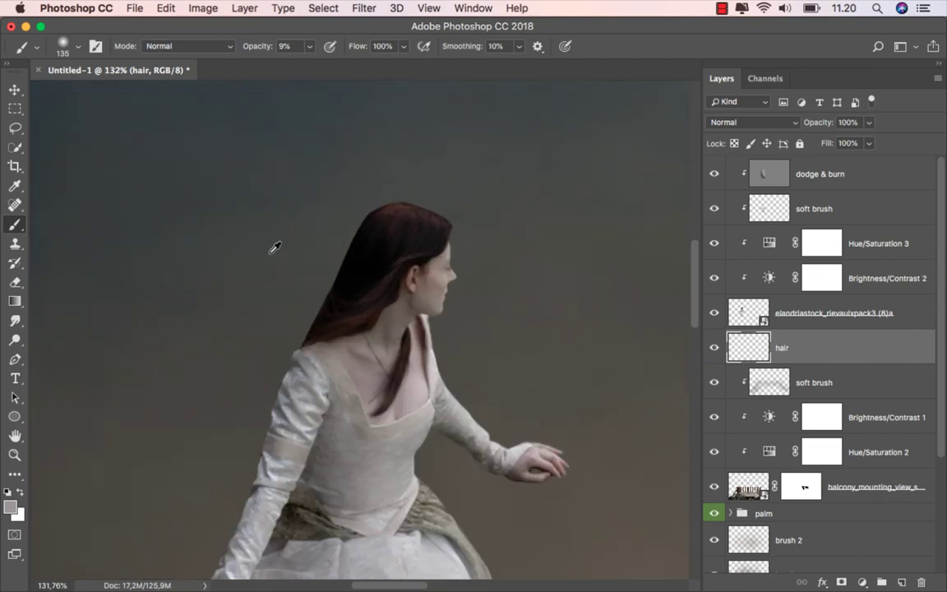
{"action": "mouse_move", "coordinate": [353, 302]}
{"action": "left_mouse_down"}
{"action": "mouse_move", "coordinate": [377, 320]}
{"action": "mouse_move", "coordinate": [391, 317]}
{"action": "left_mouse_up"}
{"action": "scroll", "coordinate": [370, 313], "scroll_direction": "down", "scroll_amount": 2}
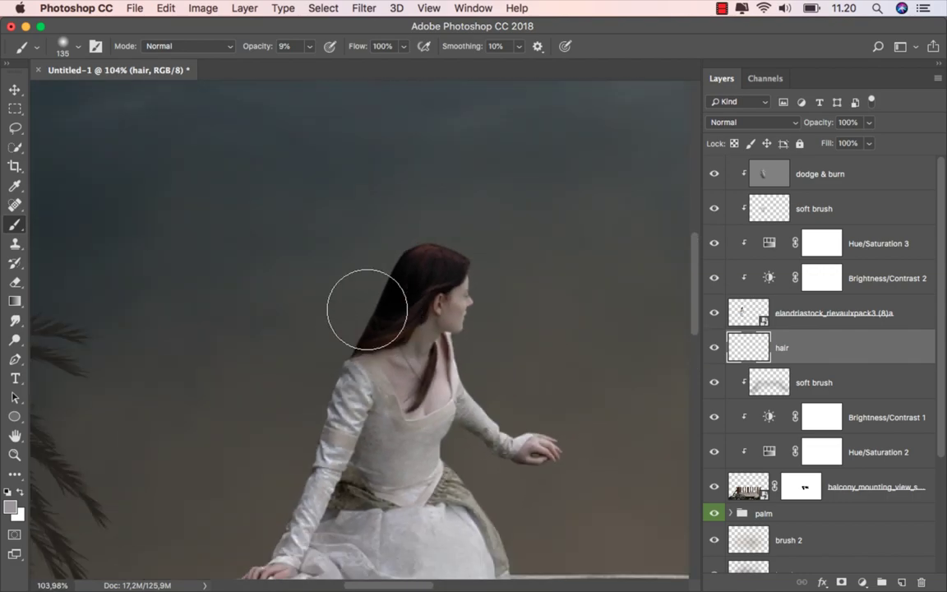
{"action": "right_click", "coordinate": [327, 271]}
{"action": "left_click_drag", "start_coordinate": [540, 390], "coordinate": [541, 437]}
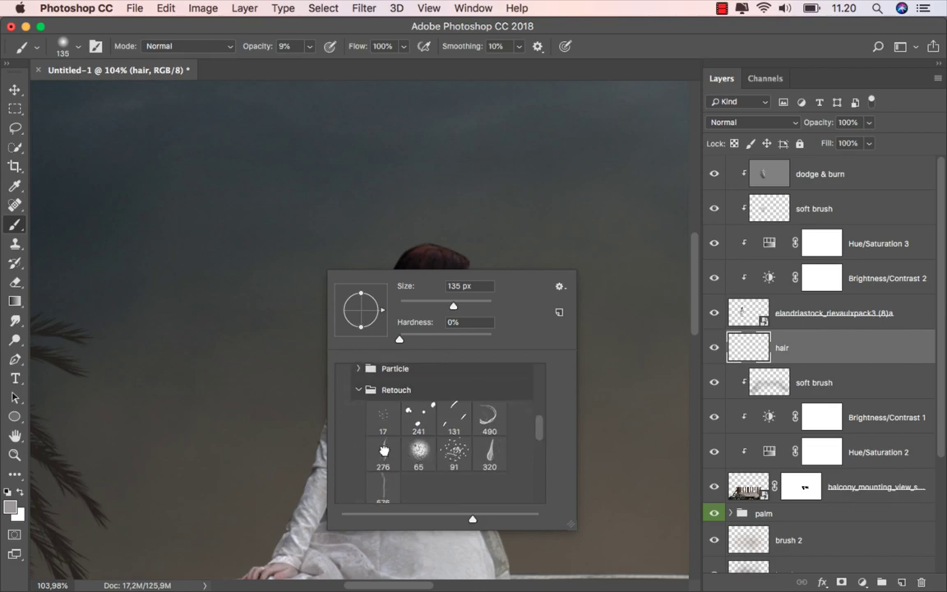
{"action": "left_click", "coordinate": [384, 453]}
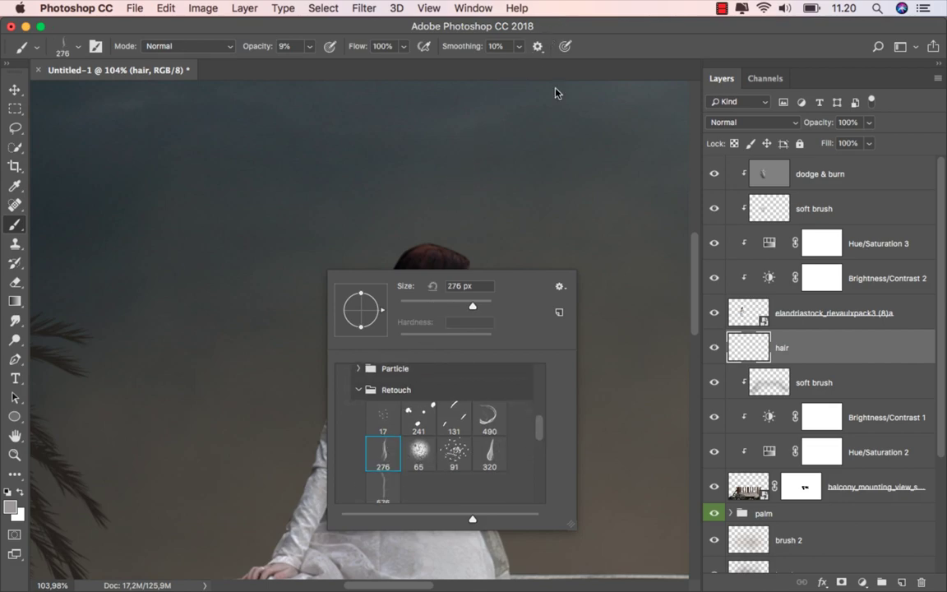
{"action": "left_click", "coordinate": [500, 78]}
- Sample the dark brown hair colour and paint a strand left of her head at 100% opacity
{"action": "scroll", "coordinate": [417, 277], "scroll_direction": "up", "scroll_amount": 2}
{"action": "scroll", "coordinate": [417, 277], "scroll_direction": "up", "scroll_amount": 4}
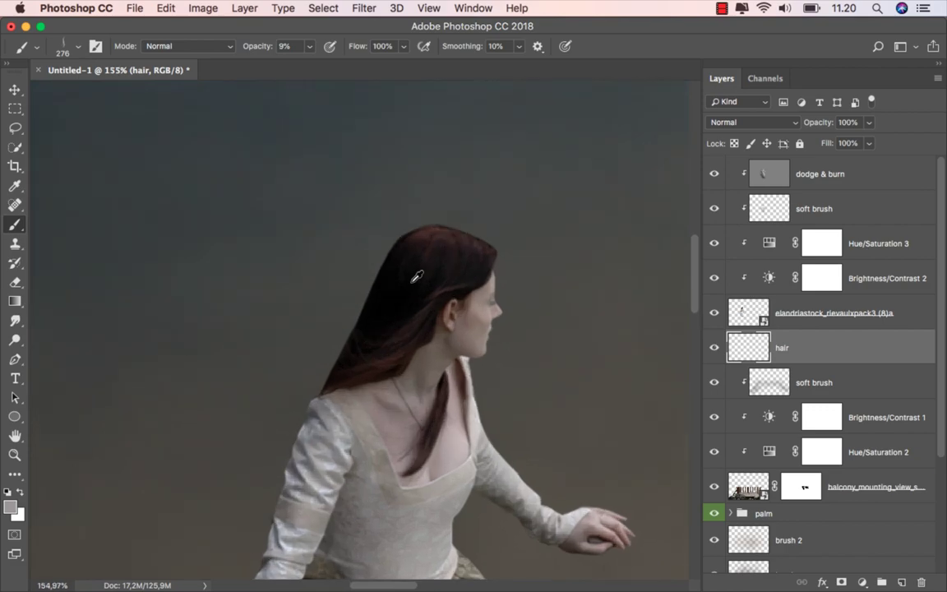
{"action": "left_click", "coordinate": [416, 246], "text": "alt"}
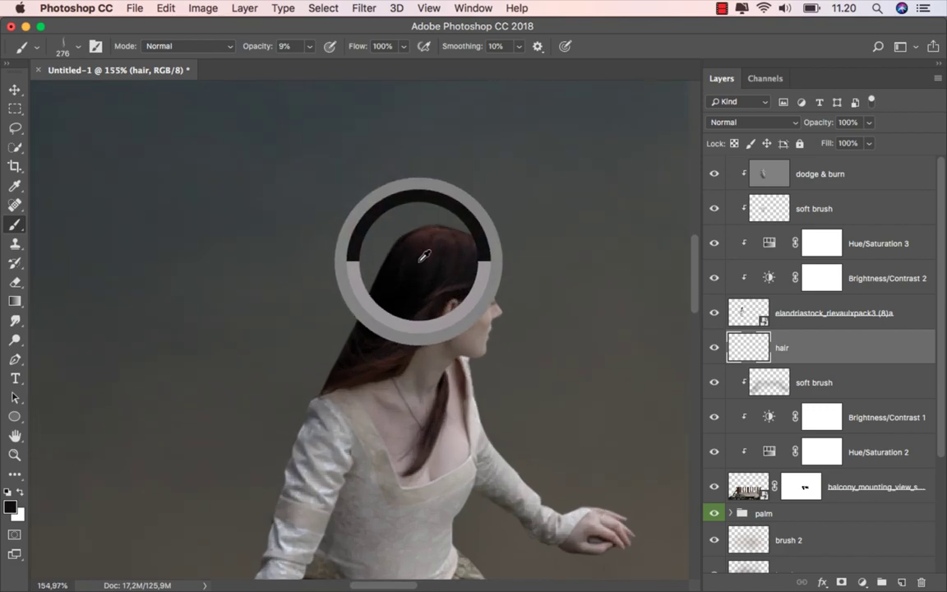
{"action": "left_click_drag", "start_coordinate": [427, 249], "coordinate": [428, 248]}
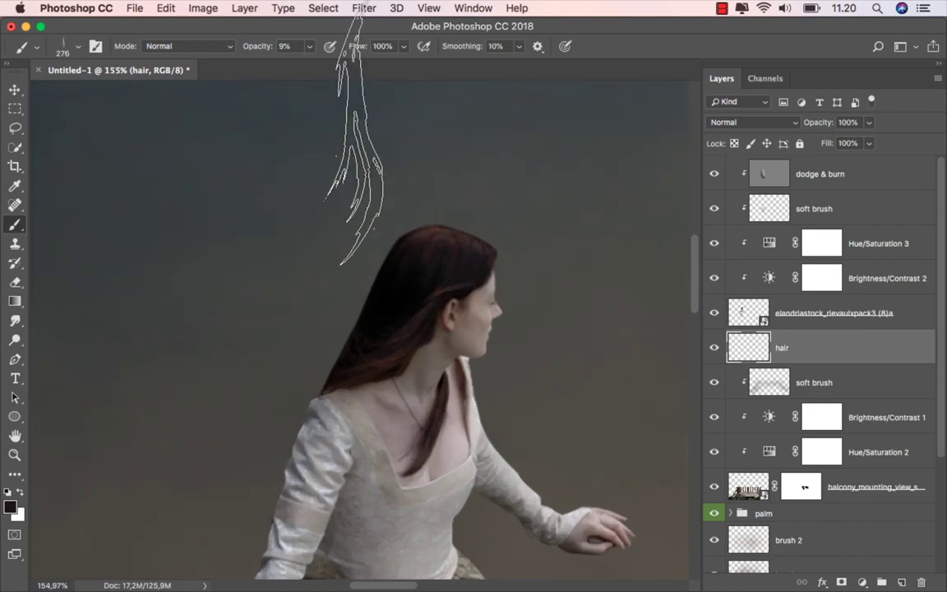
{"action": "left_click", "coordinate": [309, 46]}
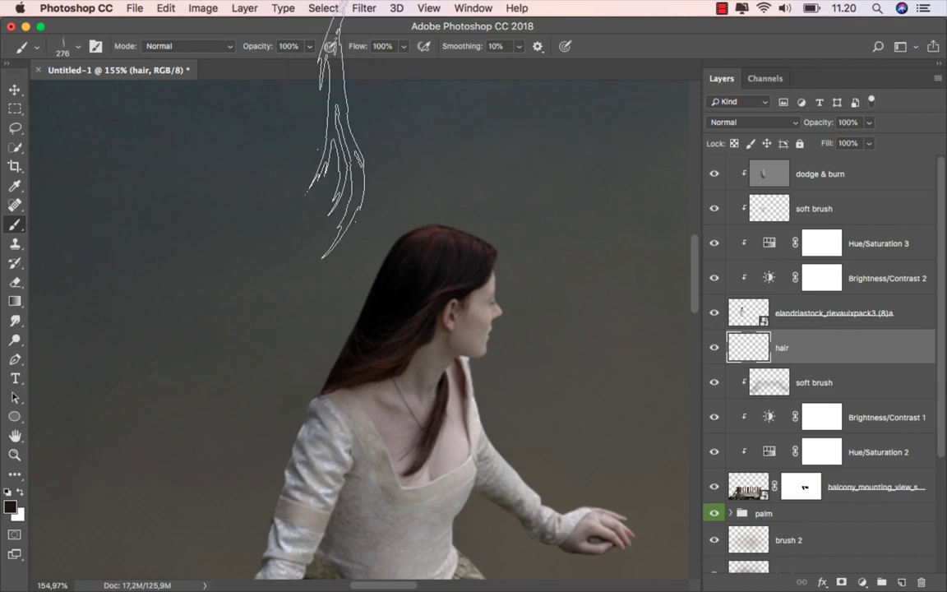
{"action": "scroll", "coordinate": [359, 274], "scroll_direction": "down", "scroll_amount": 1}
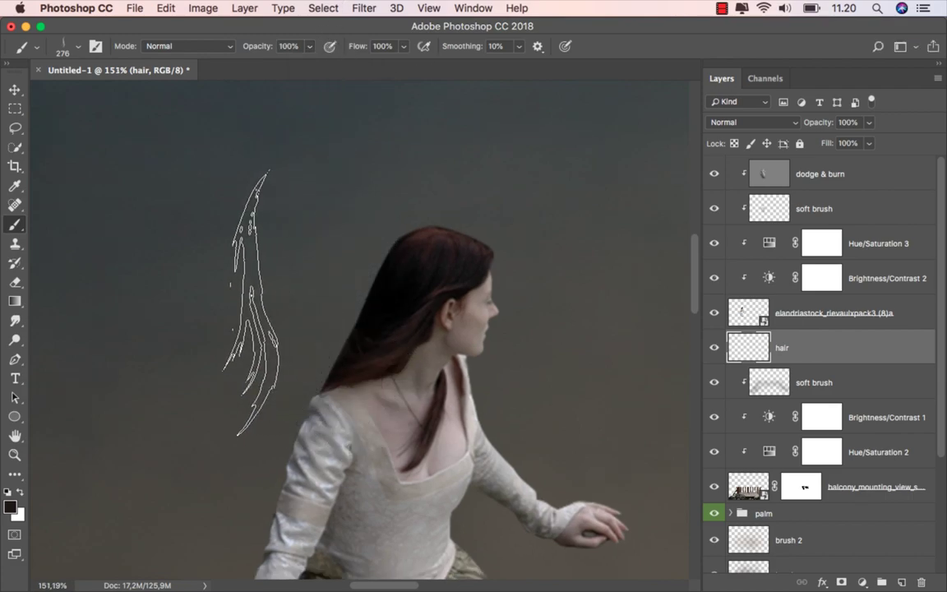
{"action": "left_click_drag", "start_coordinate": [251, 303], "coordinate": [247, 306]}
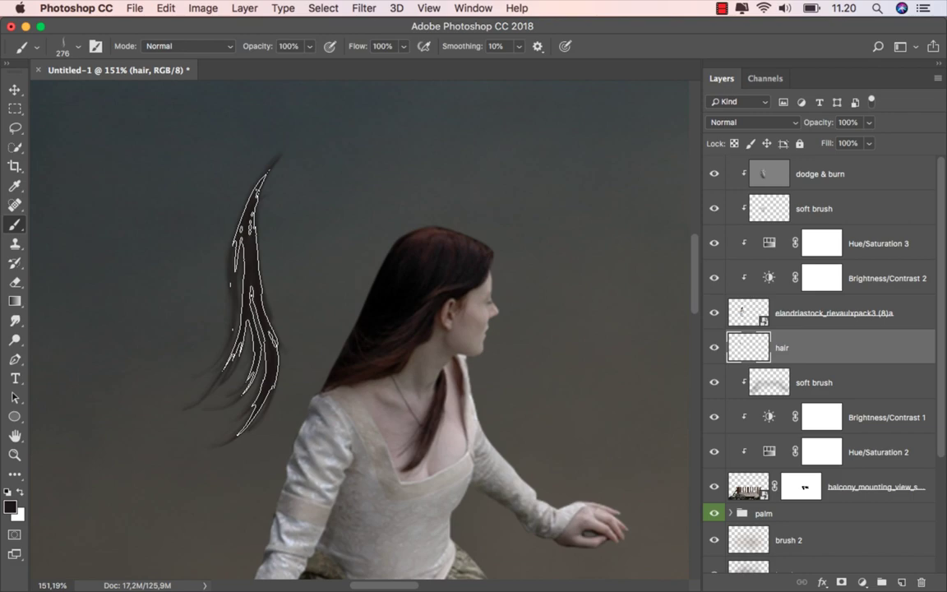
{"action": "left_click", "coordinate": [16, 92]}
- Rotate the hair strand about 33°, stretch it taller and fine-tune its width
{"action": "key", "text": "super+t"}
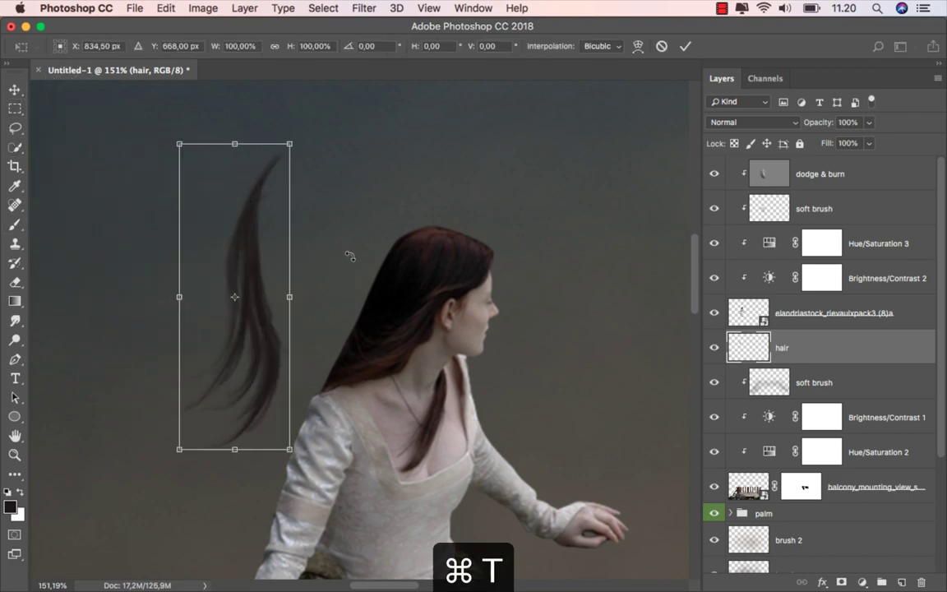
{"action": "mouse_move", "coordinate": [348, 254]}
{"action": "left_mouse_down"}
{"action": "mouse_move", "coordinate": [369, 232]}
{"action": "mouse_move", "coordinate": [319, 232]}
{"action": "mouse_move", "coordinate": [390, 260]}
{"action": "mouse_move", "coordinate": [395, 285]}
{"action": "left_mouse_up"}
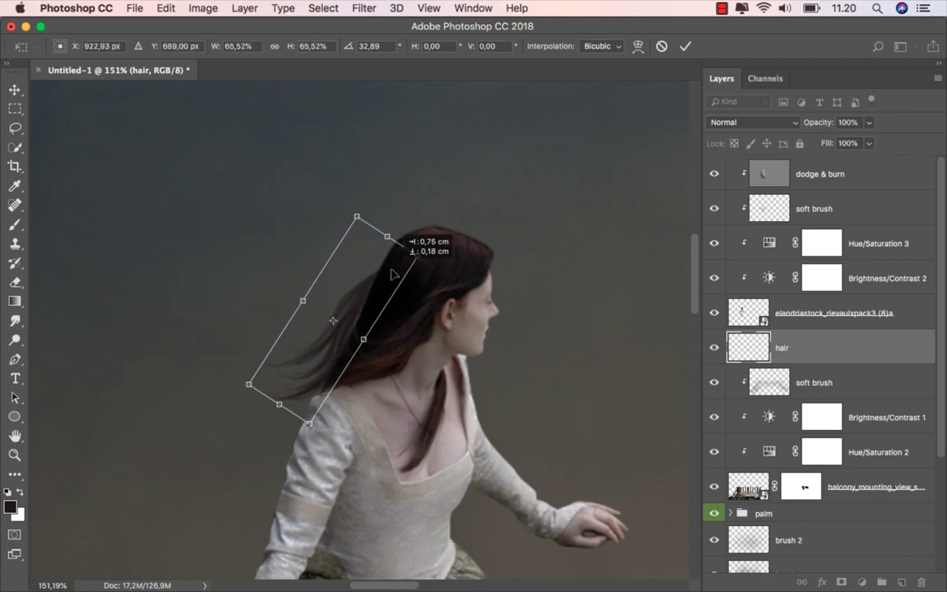
{"action": "scroll", "coordinate": [396, 285], "scroll_direction": "up", "scroll_amount": 2}
{"action": "left_click_drag", "start_coordinate": [390, 240], "coordinate": [418, 186]}
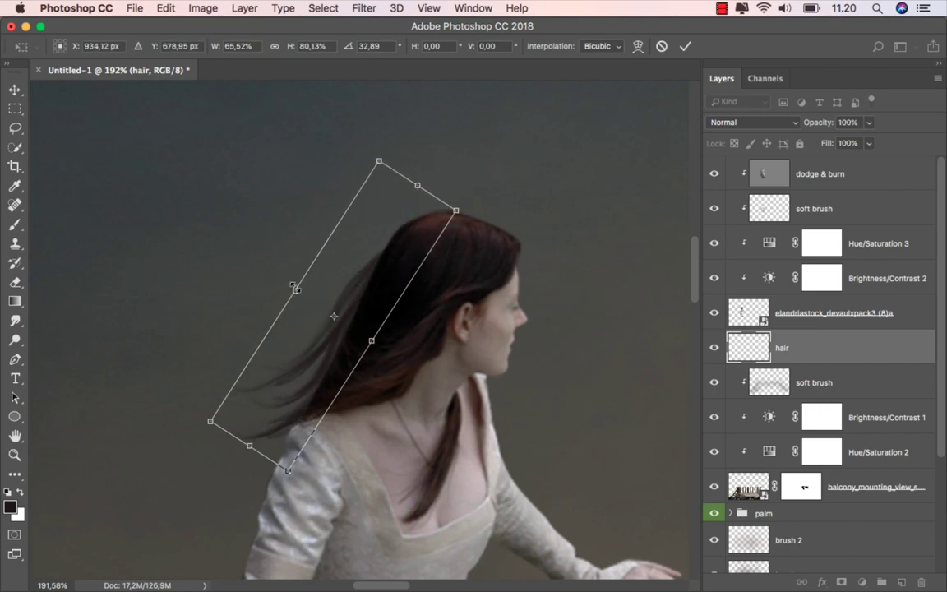
{"action": "left_click_drag", "start_coordinate": [294, 287], "coordinate": [296, 290]}
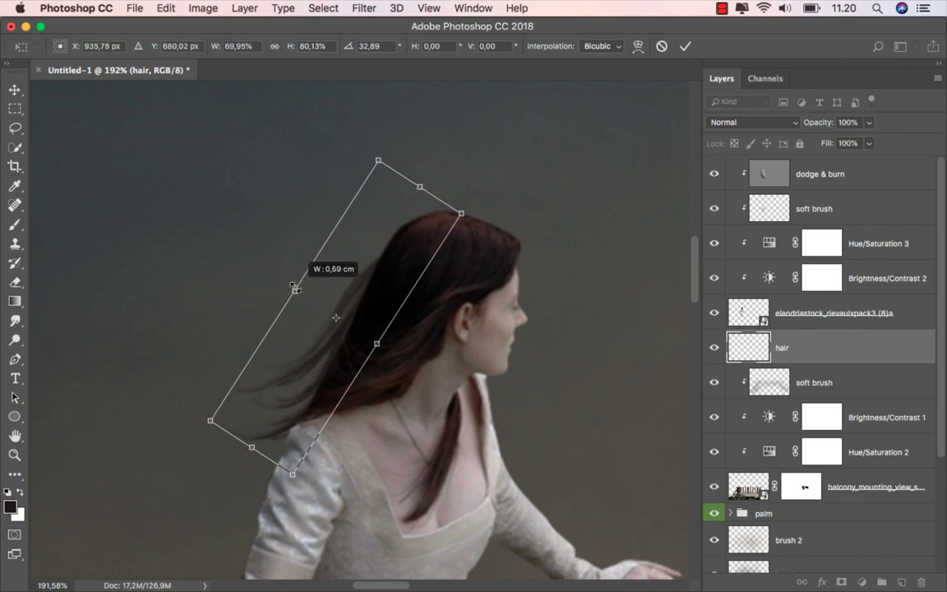
{"action": "left_click_drag", "start_coordinate": [296, 290], "coordinate": [304, 295]}
- Commit the strand's transform and nudge it into place against her hair
{"action": "left_click", "coordinate": [685, 46]}
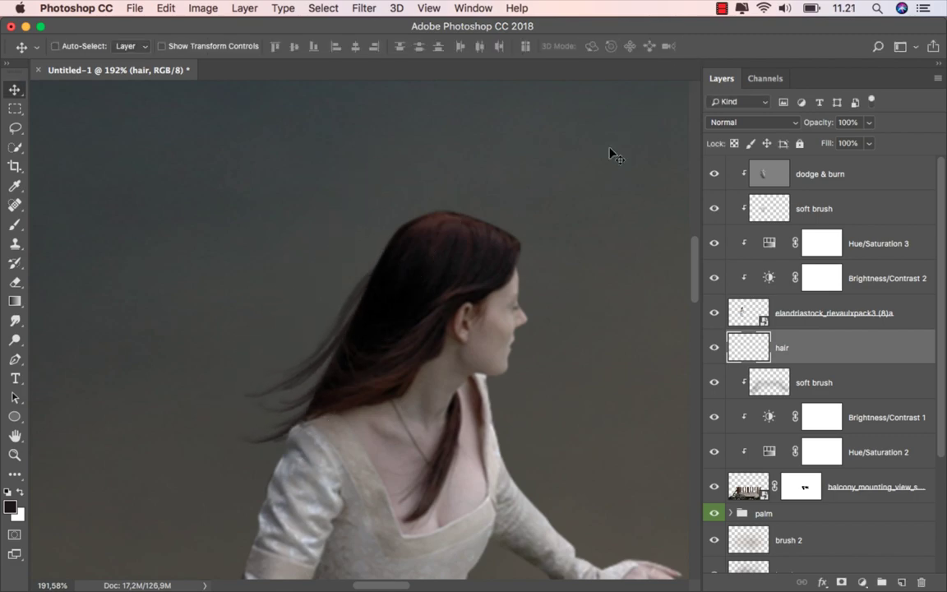
{"action": "scroll", "coordinate": [385, 342], "scroll_direction": "up", "scroll_amount": 3}
{"action": "left_click_drag", "start_coordinate": [363, 339], "coordinate": [364, 342]}
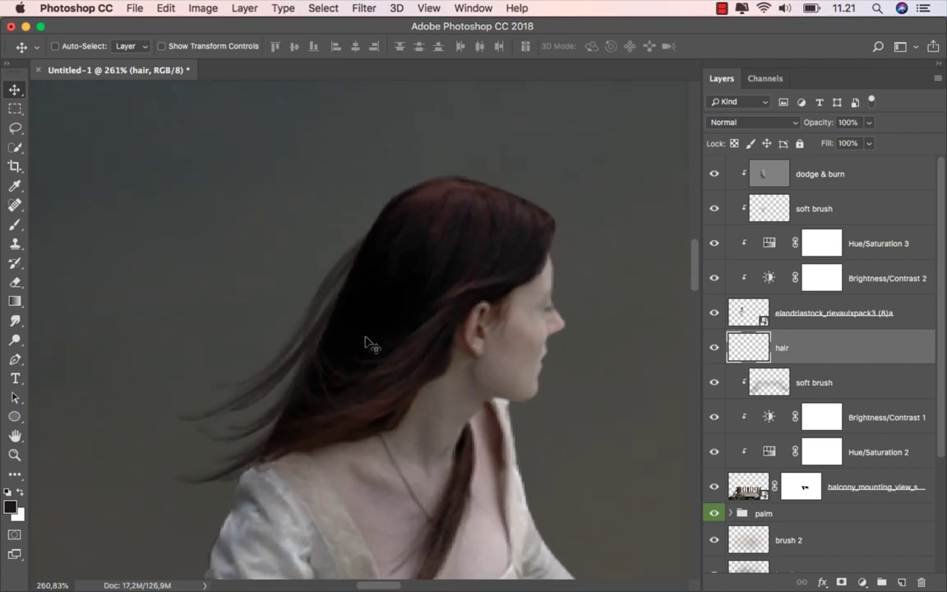
{"action": "left_click", "coordinate": [368, 338]}
- Rasterize the woman's layer for the Smudge Tool, using a 6 px soft tip at 80% strength
{"action": "left_click", "coordinate": [794, 314]}
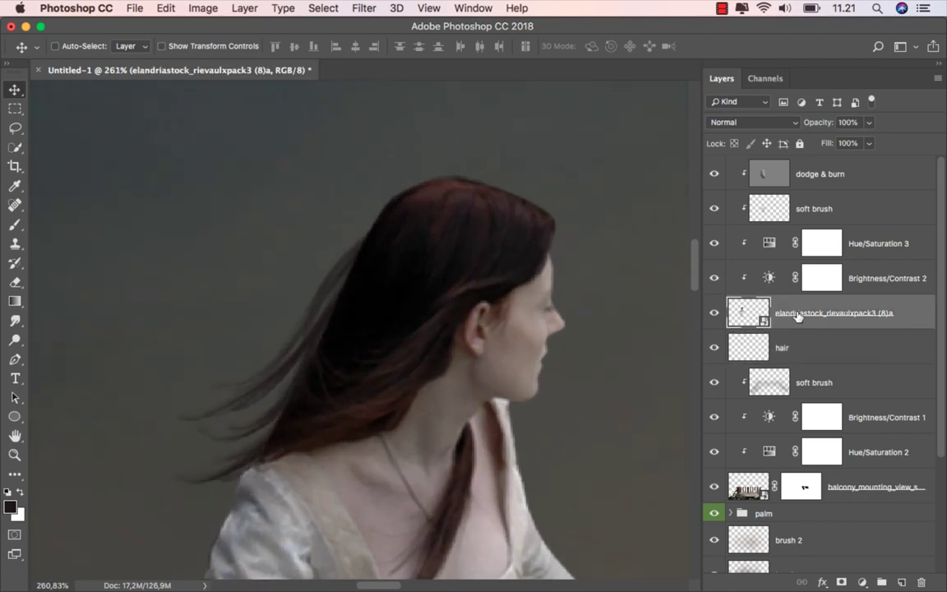
{"action": "right_click", "coordinate": [15, 320]}
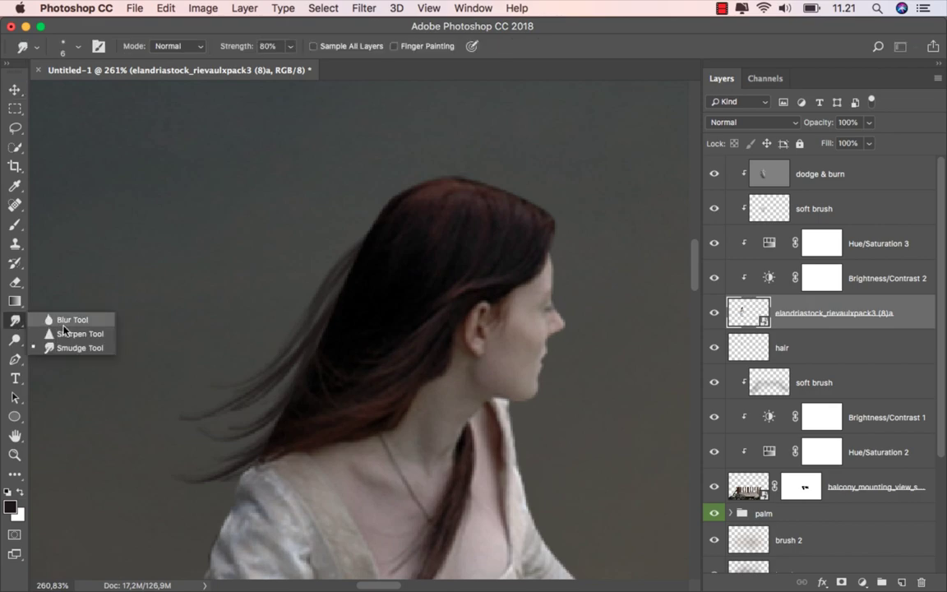
{"action": "left_click", "coordinate": [64, 312]}
{"action": "left_click", "coordinate": [202, 332]}
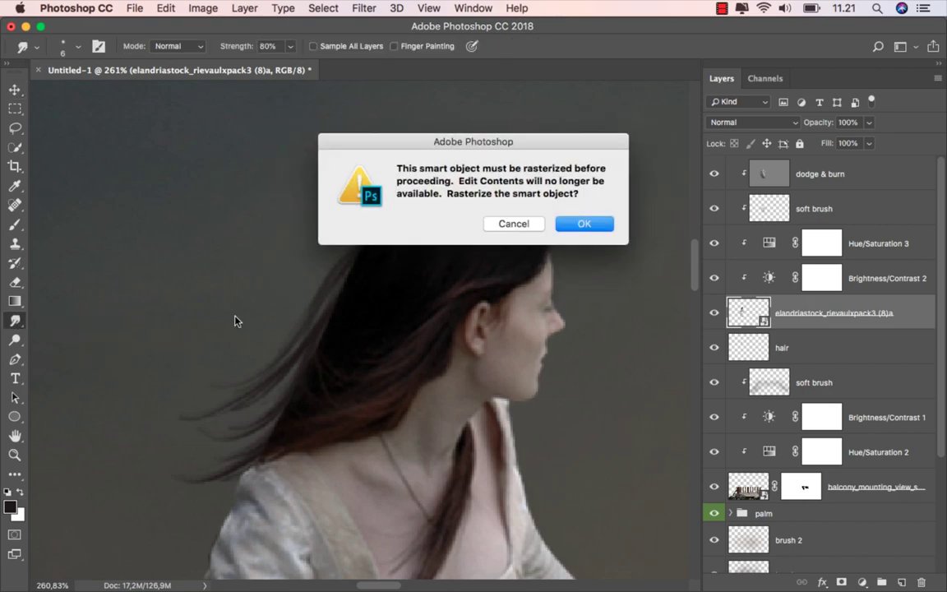
{"action": "left_click", "coordinate": [579, 227]}
{"action": "right_click", "coordinate": [377, 290]}
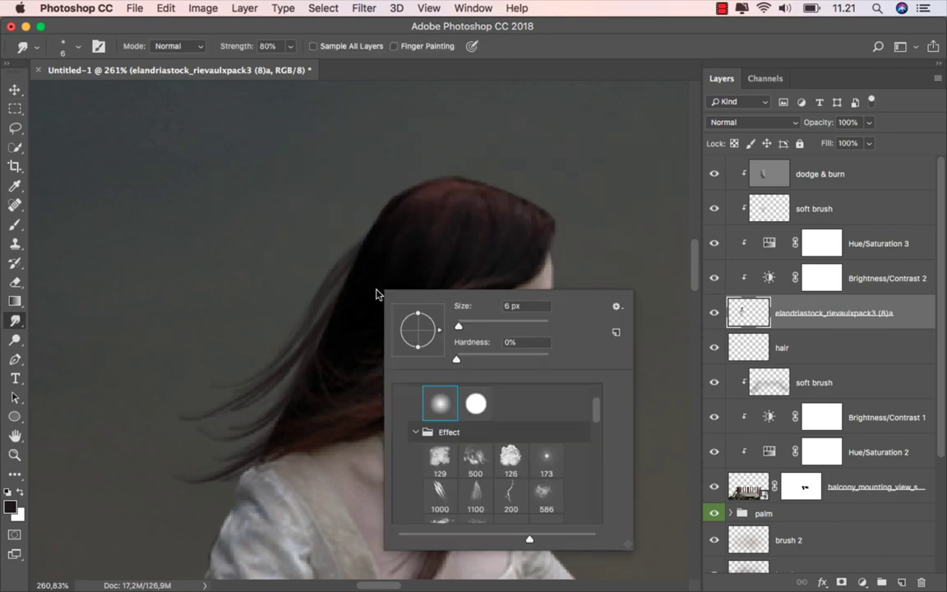
{"action": "scroll", "coordinate": [455, 402], "scroll_direction": "up", "scroll_amount": 3}
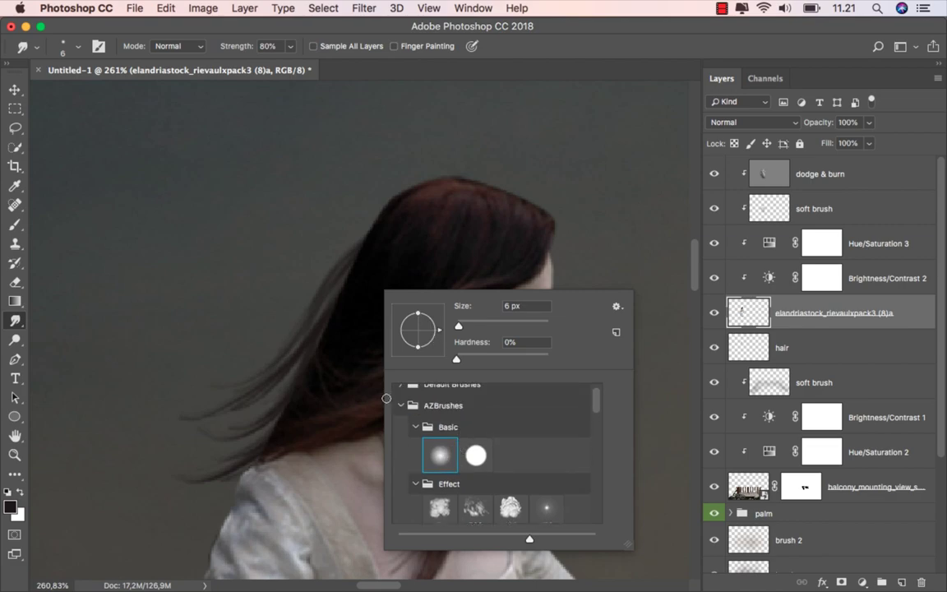
{"action": "key", "text": "Escape"}
{"action": "scroll", "coordinate": [342, 233], "scroll_direction": "up", "scroll_amount": 2}
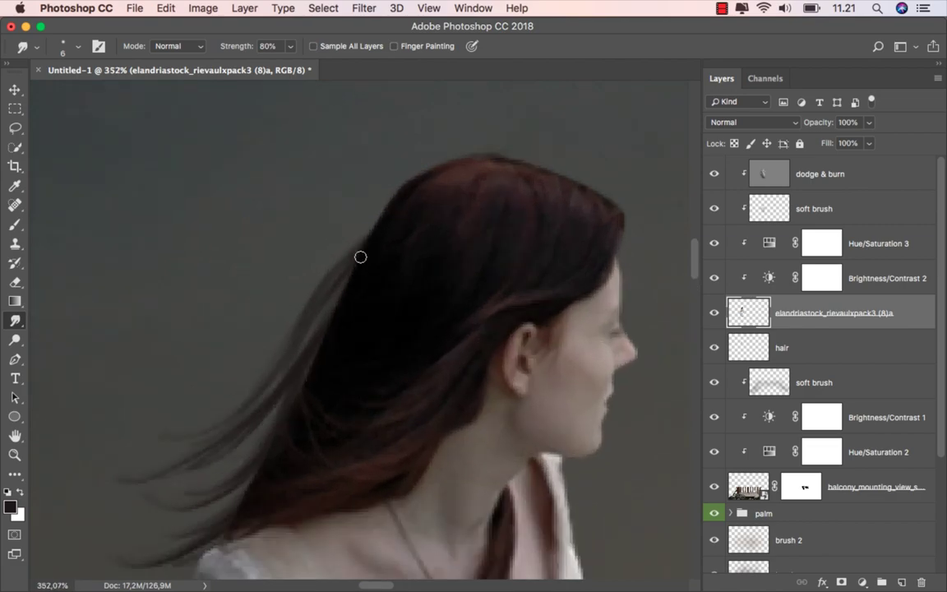
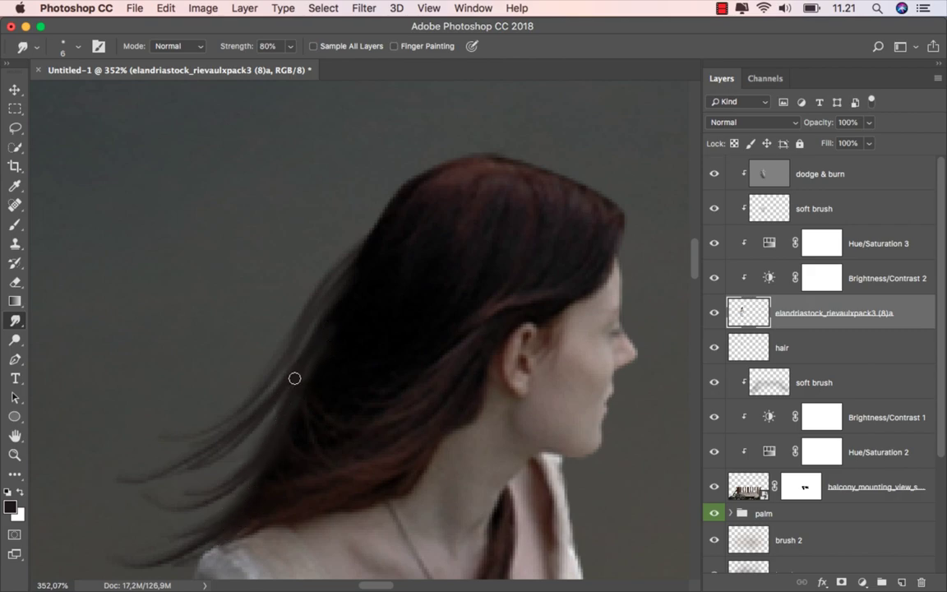
- Smudge the woman's loose hair ends into soft wisps with a slightly larger brush, then fit the view
{"action": "key", "text": "bracketright"}
{"action": "key", "text": "bracketright"}
{"action": "key", "text": "bracketright"}
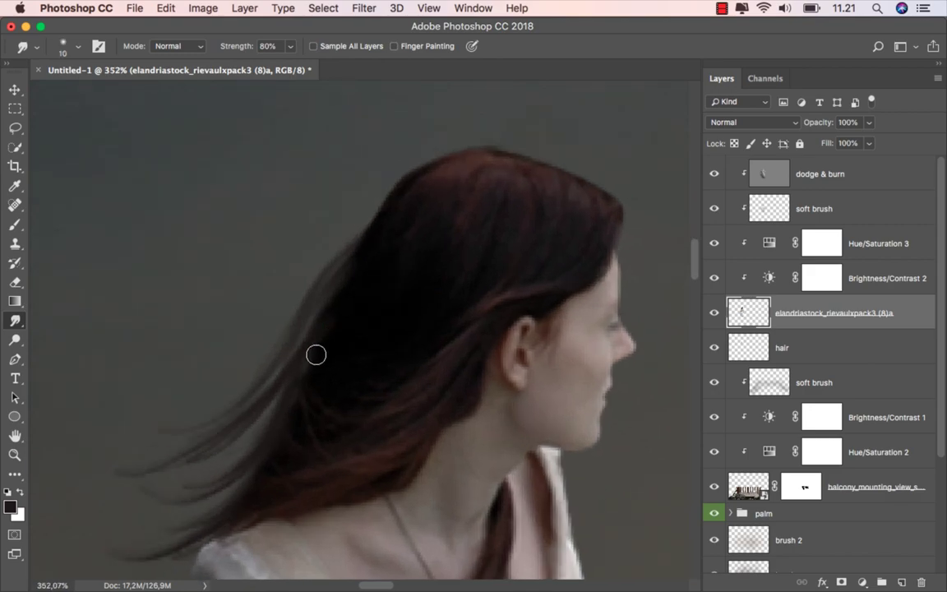
{"action": "mouse_move", "coordinate": [315, 354]}
{"action": "left_mouse_down"}
{"action": "mouse_move", "coordinate": [243, 481]}
{"action": "mouse_move", "coordinate": [205, 512]}
{"action": "left_mouse_up"}
{"action": "scroll", "coordinate": [343, 402], "scroll_direction": "down", "scroll_amount": 2}
{"action": "scroll", "coordinate": [367, 395], "scroll_direction": "up", "scroll_amount": 2}
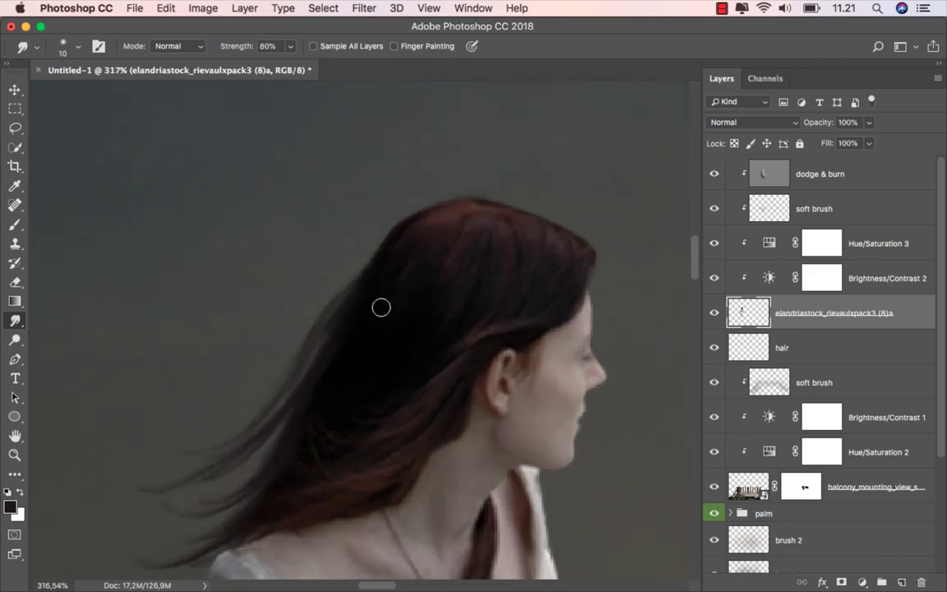
{"action": "scroll", "coordinate": [380, 308], "scroll_direction": "down", "scroll_amount": 2}
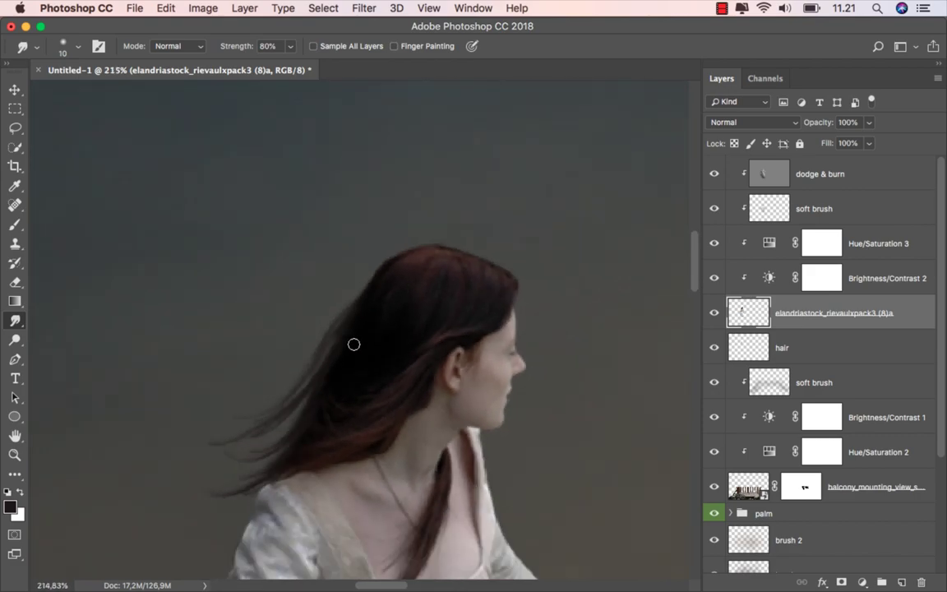
{"action": "key", "text": "super+0"}
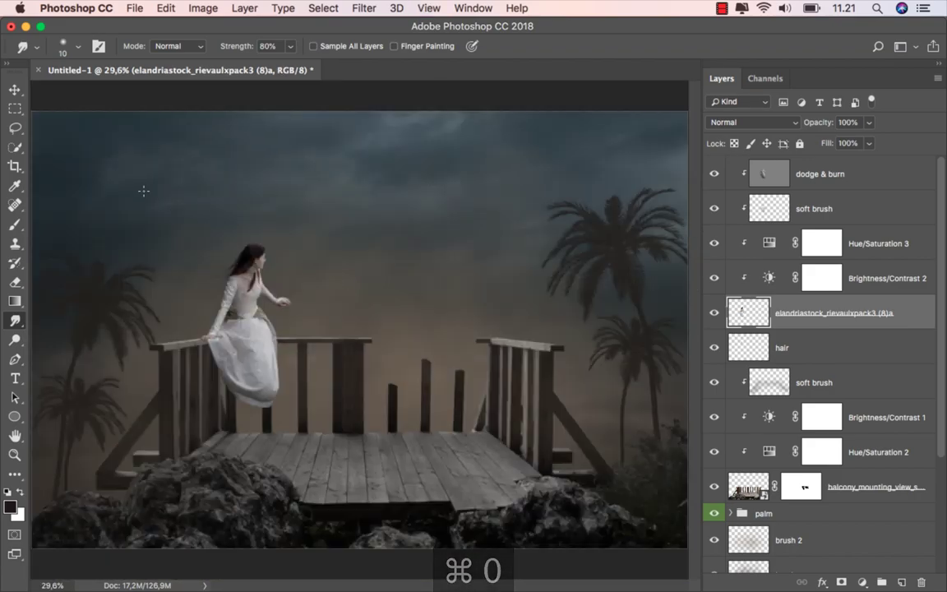
- Create a new empty layer directly above the soft brush layer
{"action": "left_click", "coordinate": [15, 89]}
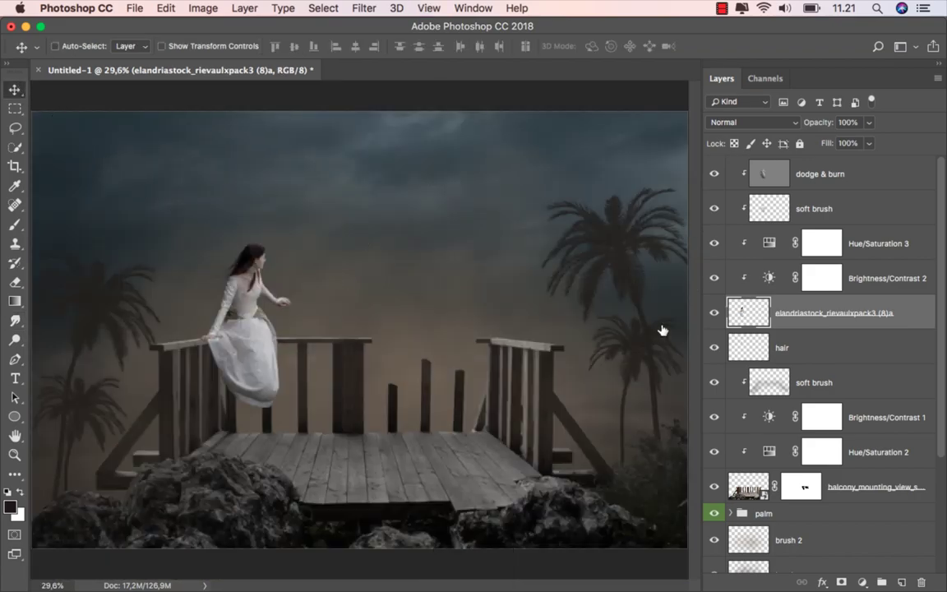
{"action": "left_click", "coordinate": [714, 313]}
{"action": "left_click", "coordinate": [715, 314]}
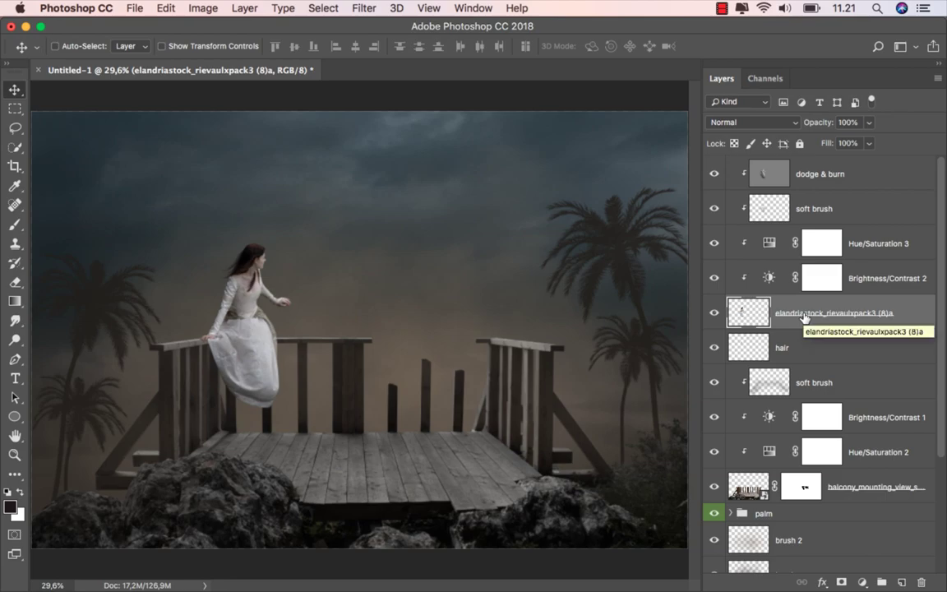
{"action": "left_click", "coordinate": [849, 385]}
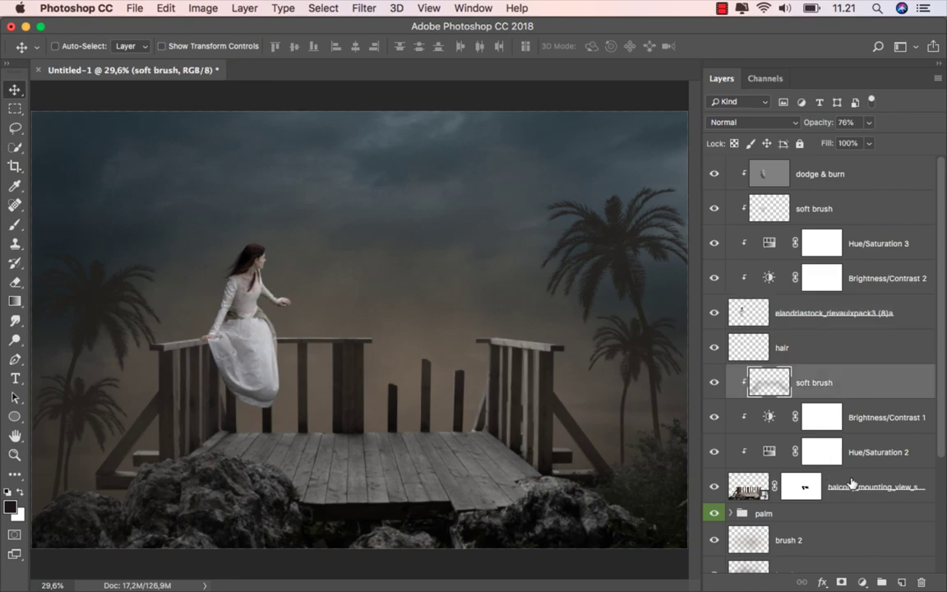
{"action": "left_click", "coordinate": [899, 579]}
- Clip the new layer to the layers below, name it 'shadow', and set it to Soft Light
{"action": "right_click", "coordinate": [744, 383]}
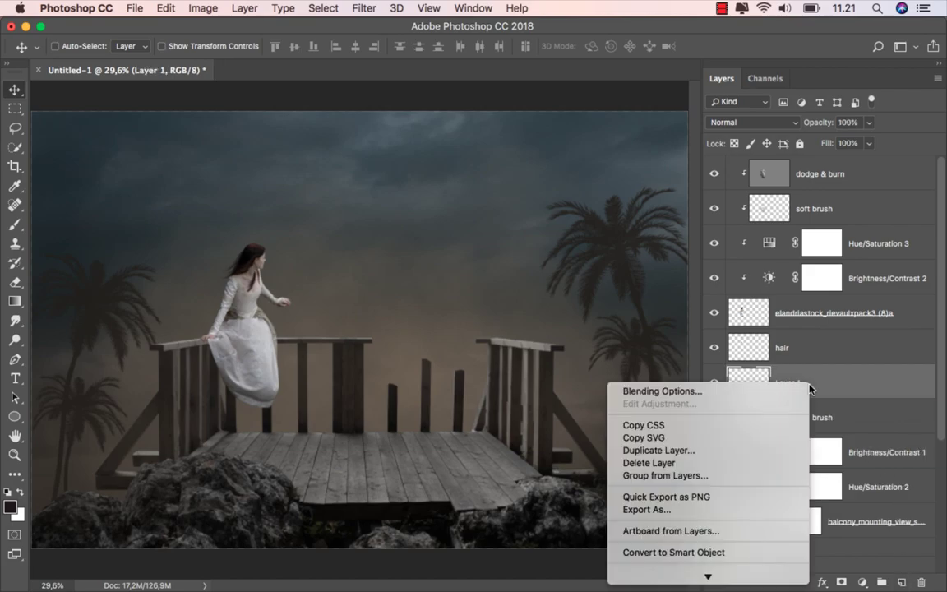
{"action": "left_click", "coordinate": [724, 543]}
{"action": "left_click", "coordinate": [808, 387]}
{"action": "type", "text": "shadow"}
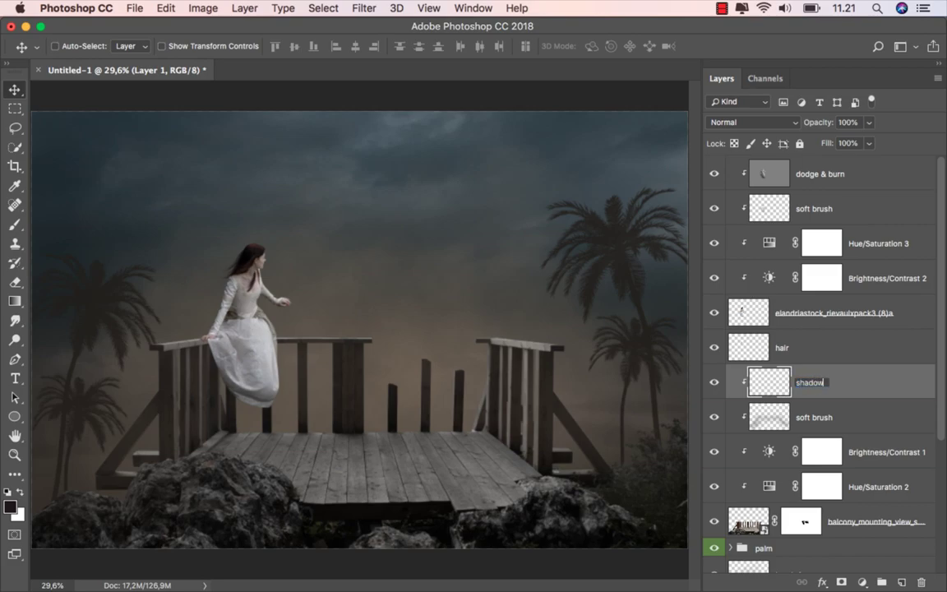
{"action": "key", "text": "Return"}
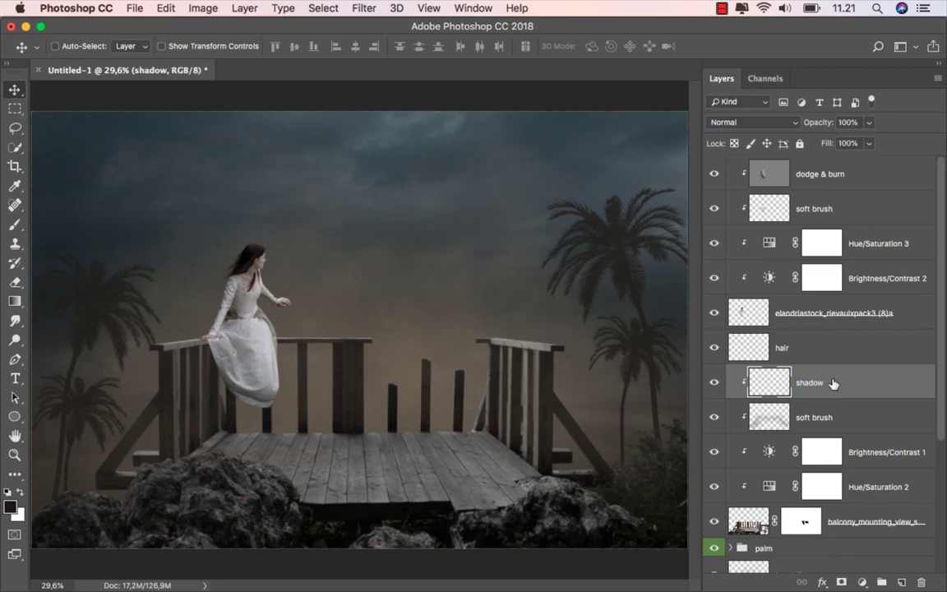
{"action": "left_click", "coordinate": [745, 122]}
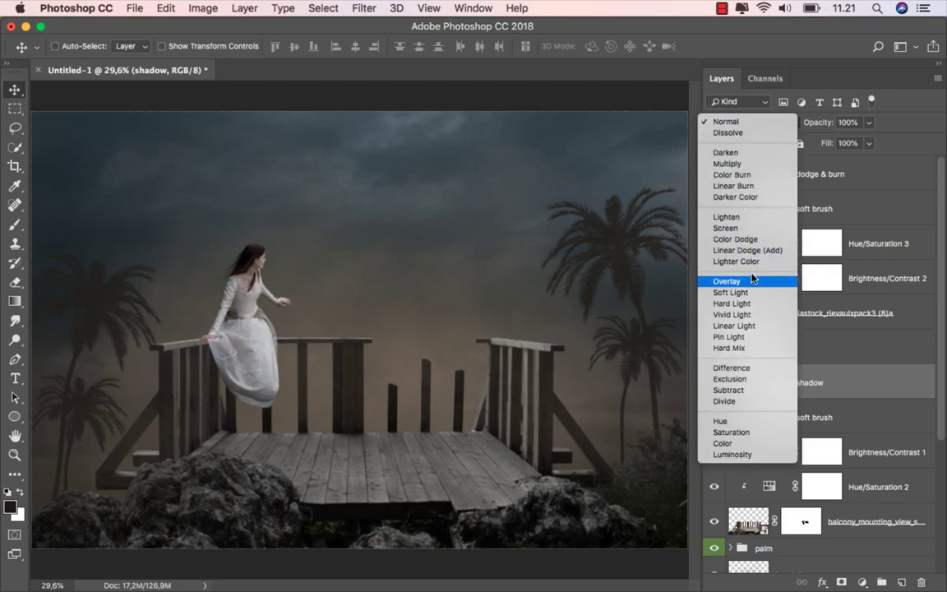
{"action": "left_click", "coordinate": [727, 289]}
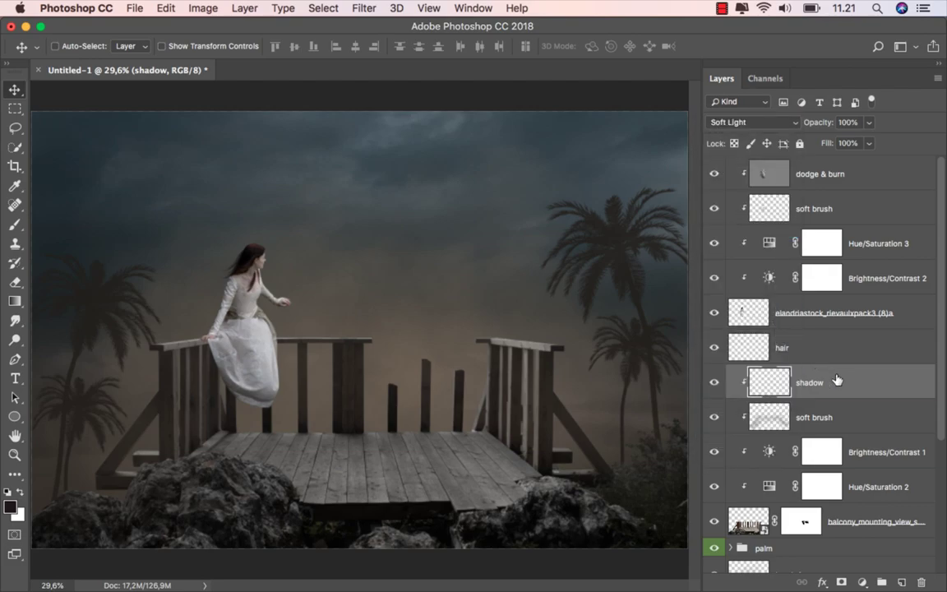
- Set up a soft round brush at 0% hardness, size 33, with 11% opacity
{"action": "left_click", "coordinate": [15, 224]}
{"action": "left_click", "coordinate": [67, 210]}
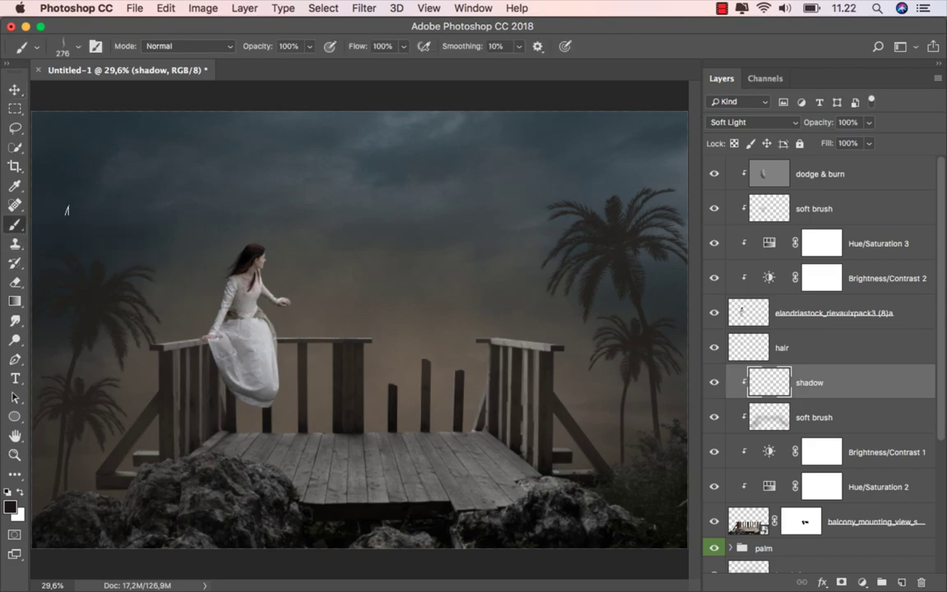
{"action": "right_click", "coordinate": [173, 253]}
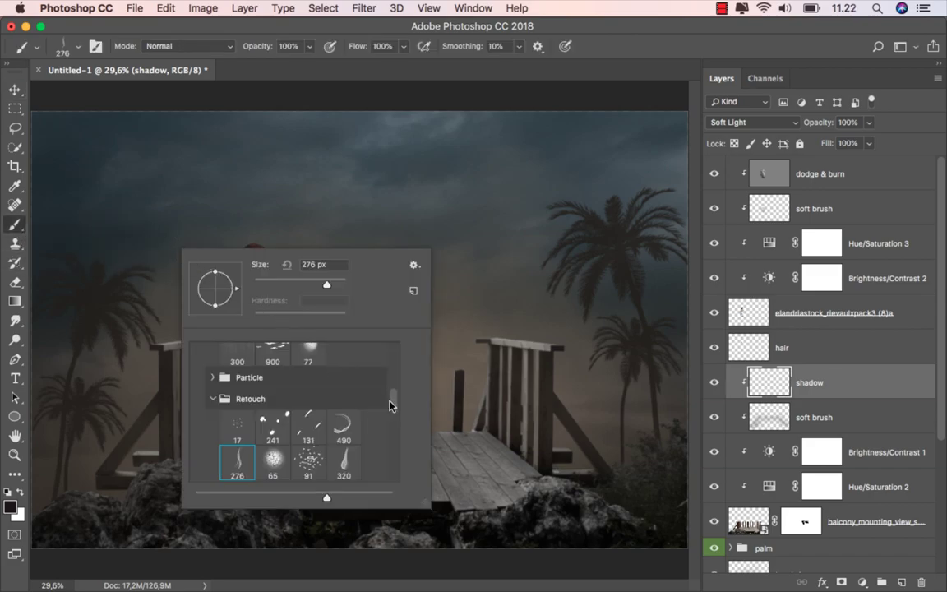
{"action": "left_click_drag", "start_coordinate": [392, 403], "coordinate": [392, 363]}
{"action": "left_click", "coordinate": [236, 400]}
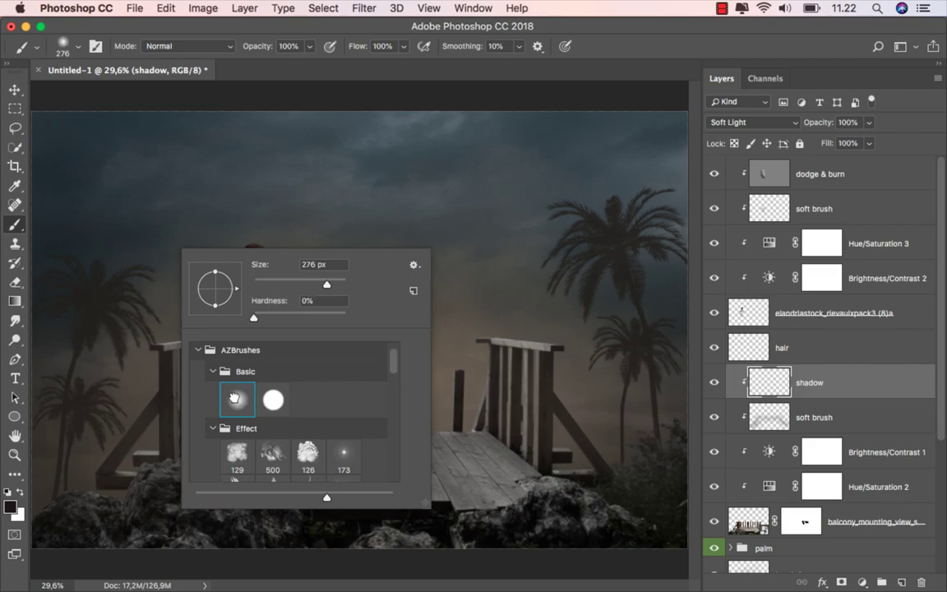
{"action": "left_click_drag", "start_coordinate": [259, 264], "coordinate": [241, 250]}
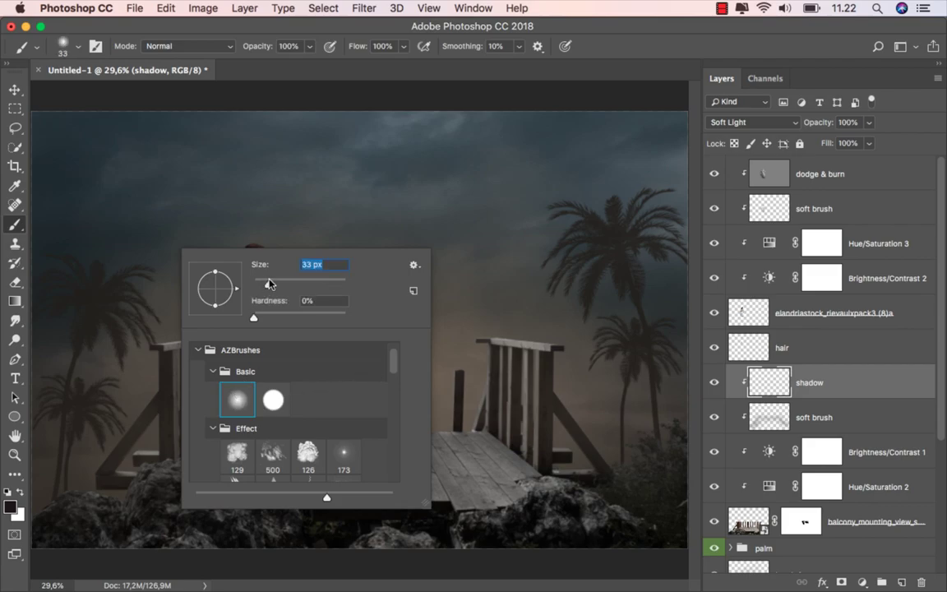
{"action": "left_click", "coordinate": [309, 47]}
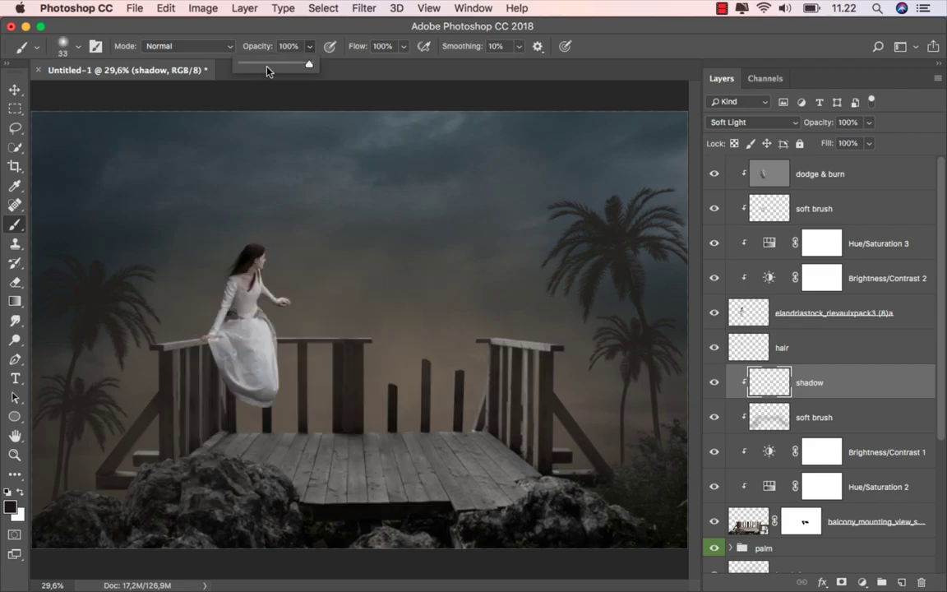
{"action": "left_click", "coordinate": [226, 38]}
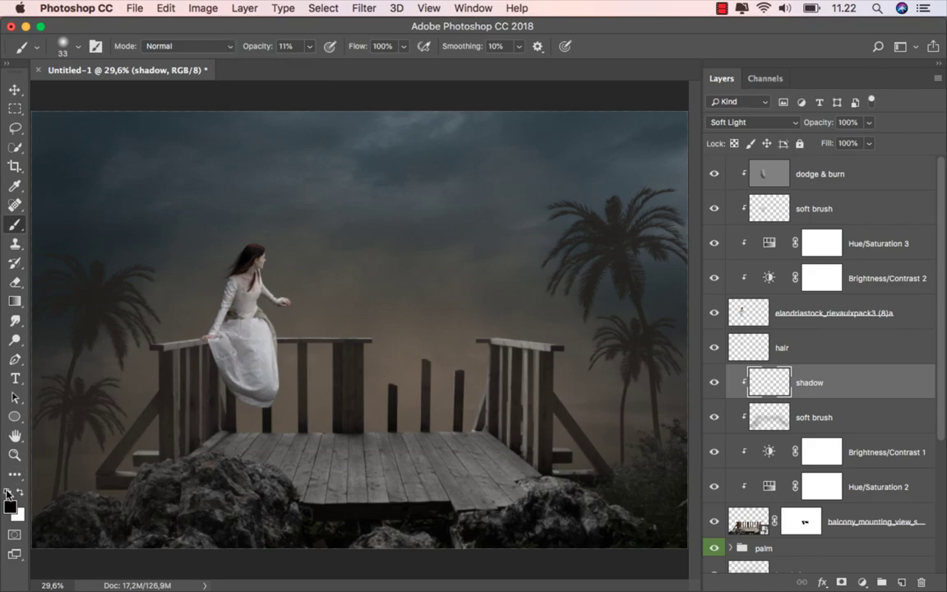
- Paint faint black shadows where the hand and dress meet the railing, using 17 and 48 px brushes
{"action": "scroll", "coordinate": [184, 429], "scroll_direction": "up", "scroll_amount": 1}
{"action": "scroll", "coordinate": [193, 395], "scroll_direction": "up", "scroll_amount": 2}
{"action": "scroll", "coordinate": [201, 361], "scroll_direction": "up", "scroll_amount": 2}
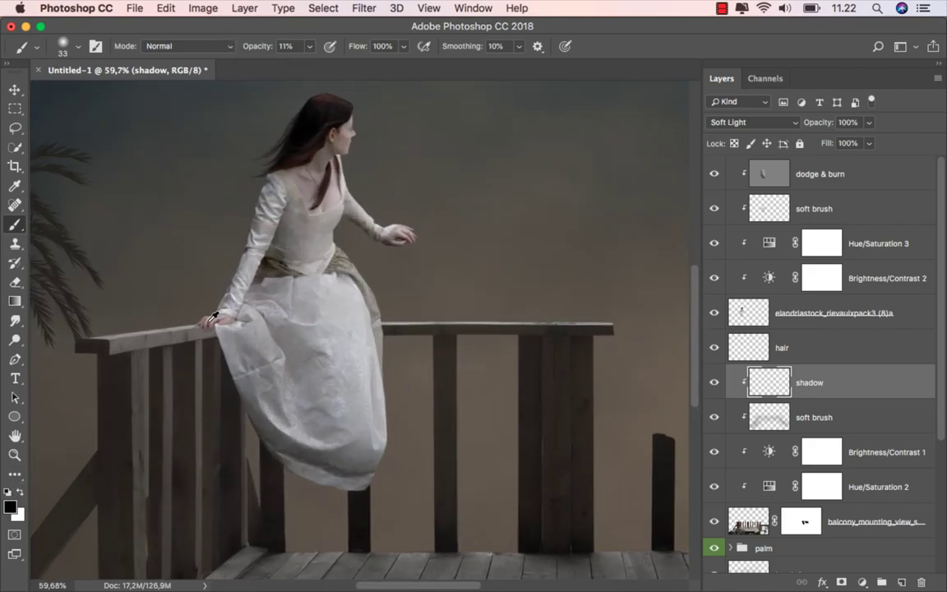
{"action": "scroll", "coordinate": [210, 325], "scroll_direction": "up", "scroll_amount": 2}
{"action": "scroll", "coordinate": [210, 325], "scroll_direction": "up", "scroll_amount": 1}
{"action": "left_click_drag", "start_coordinate": [209, 325], "coordinate": [189, 324]}
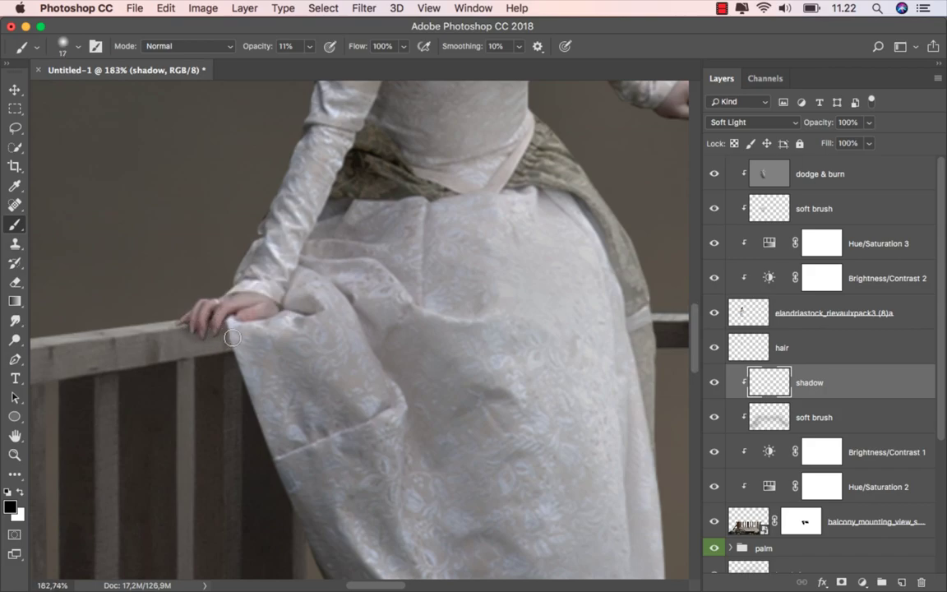
{"action": "mouse_move", "coordinate": [232, 337]}
{"action": "left_mouse_down"}
{"action": "mouse_move", "coordinate": [255, 337]}
{"action": "mouse_move", "coordinate": [197, 317]}
{"action": "mouse_move", "coordinate": [241, 370]}
{"action": "left_mouse_up"}
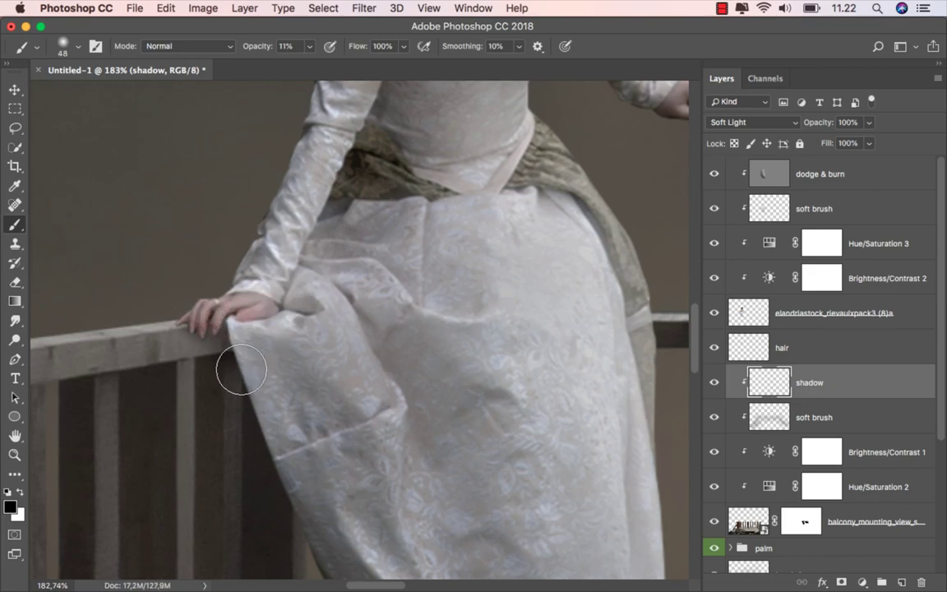
{"action": "scroll", "coordinate": [272, 393], "scroll_direction": "down", "scroll_amount": 1}
{"action": "scroll", "coordinate": [277, 391], "scroll_direction": "down", "scroll_amount": 1}
{"action": "scroll", "coordinate": [311, 429], "scroll_direction": "down", "scroll_amount": 1}
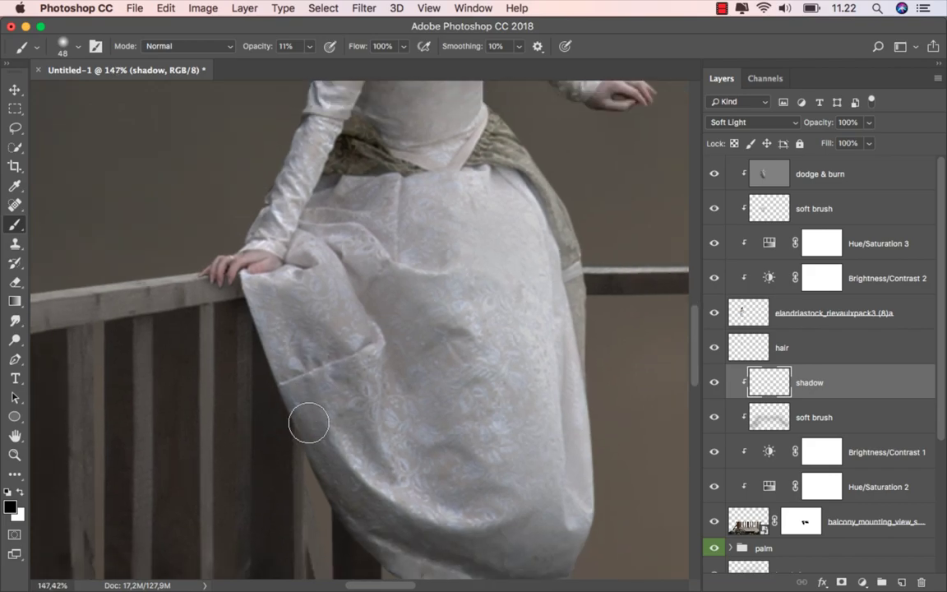
{"action": "scroll", "coordinate": [308, 423], "scroll_direction": "down", "scroll_amount": 2}
- Shade along the deck's edge beneath her with 73 and 63 px brushes, then fit the image on screen
{"action": "left_click_drag", "start_coordinate": [311, 417], "coordinate": [336, 449]}
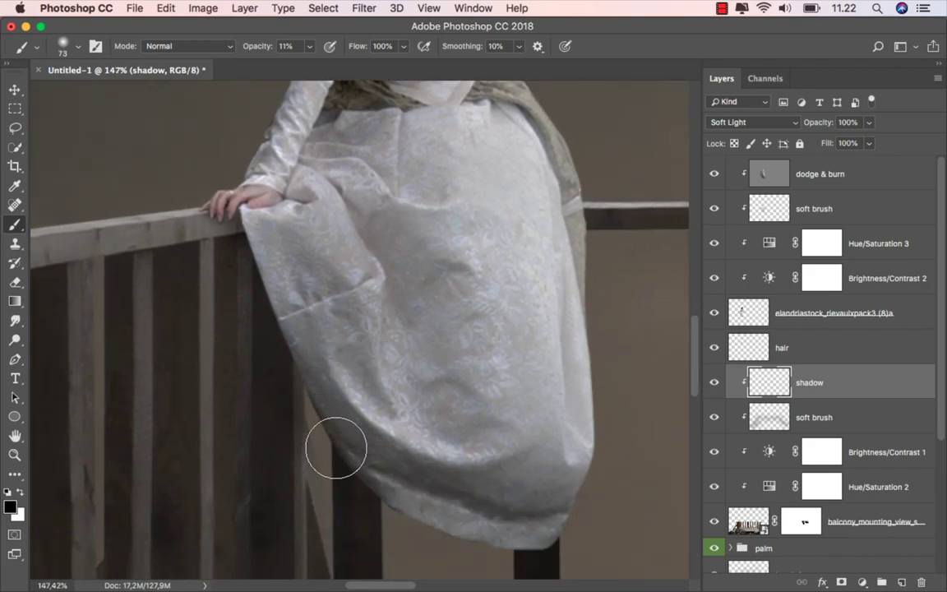
{"action": "scroll", "coordinate": [335, 448], "scroll_direction": "down", "scroll_amount": 2}
{"action": "scroll", "coordinate": [244, 317], "scroll_direction": "down", "scroll_amount": 1}
{"action": "scroll", "coordinate": [277, 440], "scroll_direction": "down", "scroll_amount": 1}
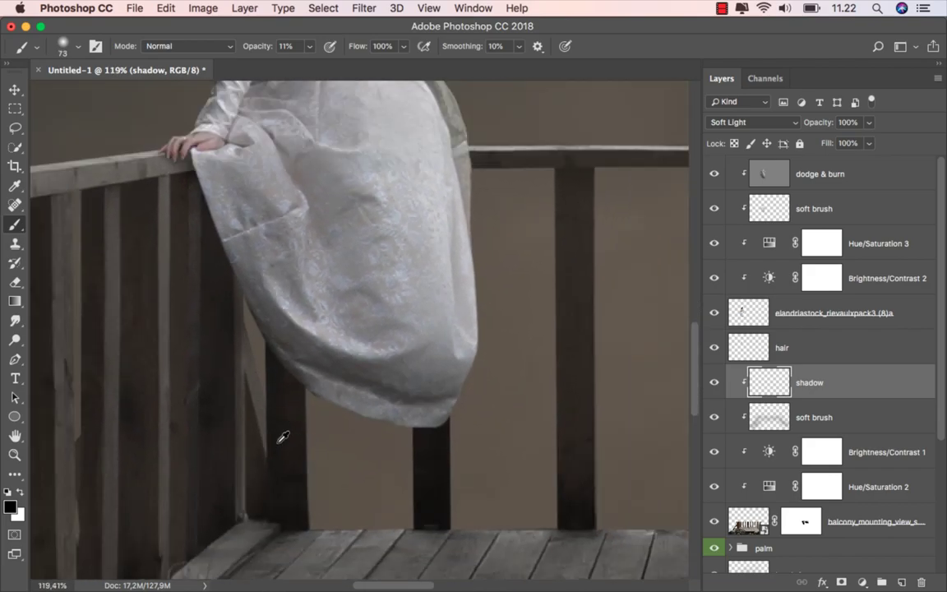
{"action": "scroll", "coordinate": [283, 437], "scroll_direction": "down", "scroll_amount": 1}
{"action": "scroll", "coordinate": [218, 534], "scroll_direction": "down", "scroll_amount": 1}
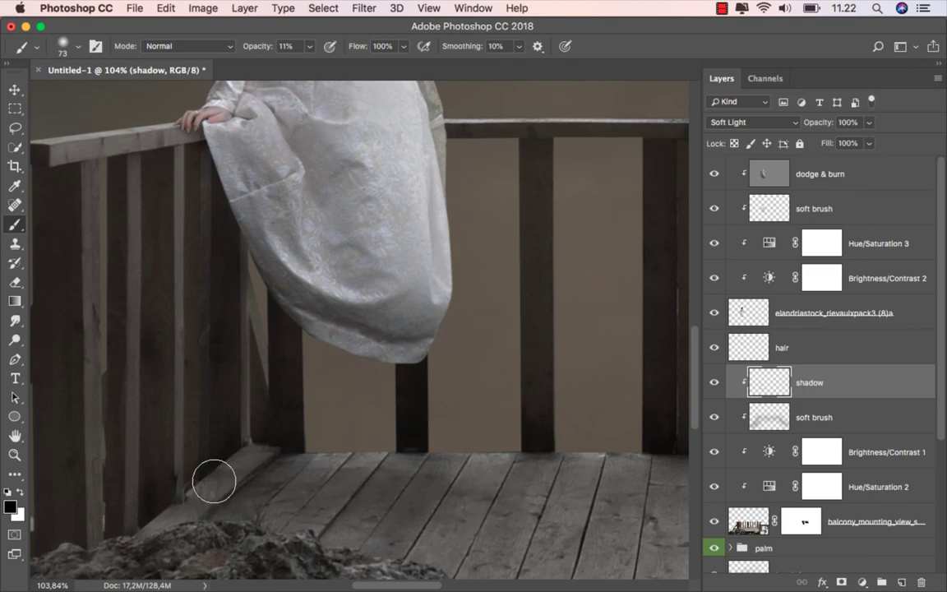
{"action": "left_click_drag", "start_coordinate": [264, 491], "coordinate": [247, 491]}
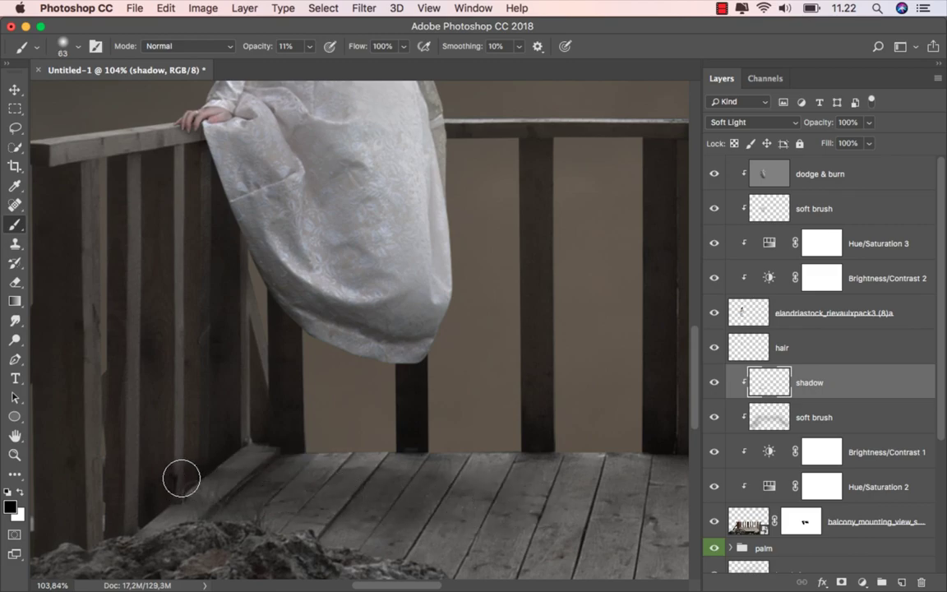
{"action": "key", "text": "super+0"}
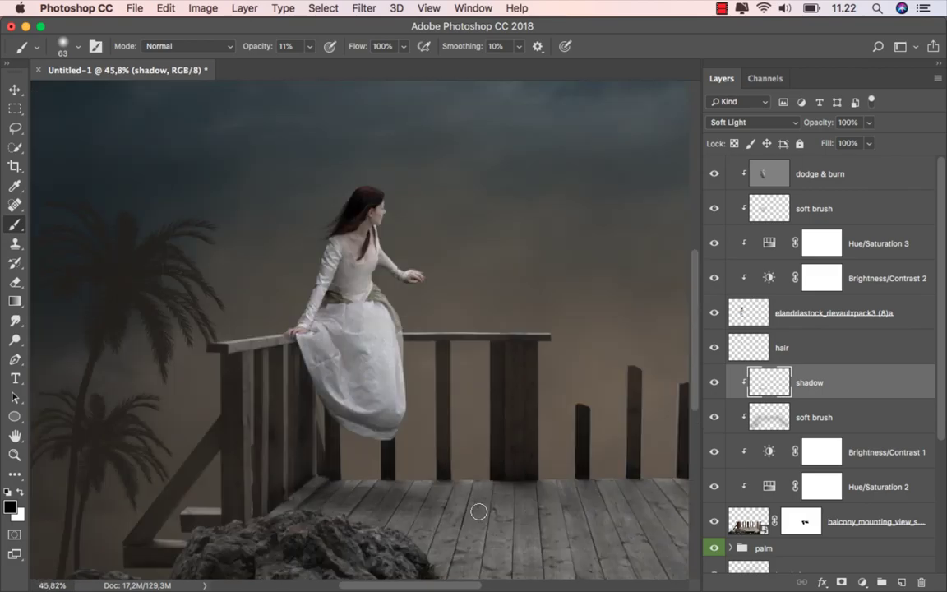
{"action": "scroll", "coordinate": [435, 481], "scroll_direction": "up", "scroll_amount": 2}
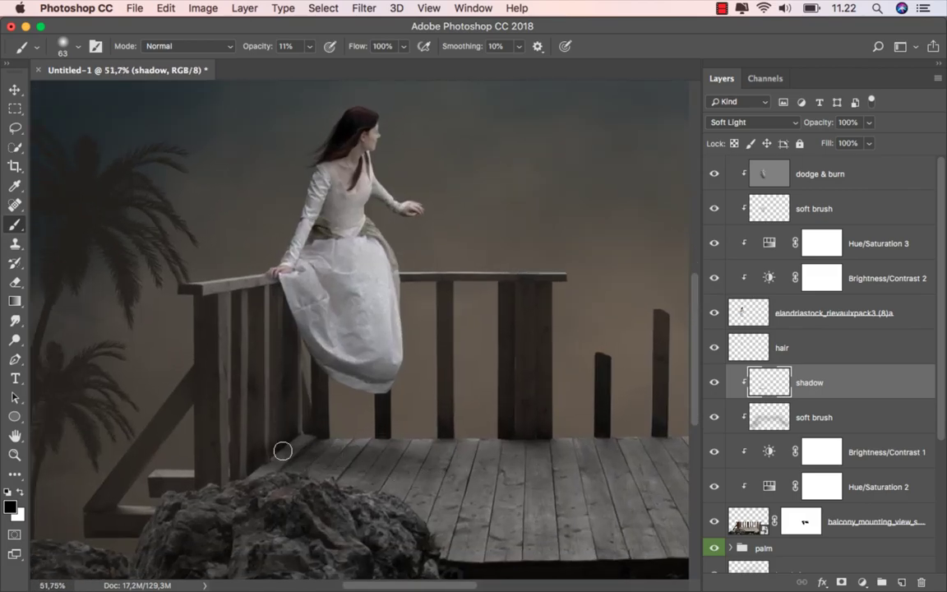
{"action": "scroll", "coordinate": [316, 429], "scroll_direction": "down", "scroll_amount": 1}
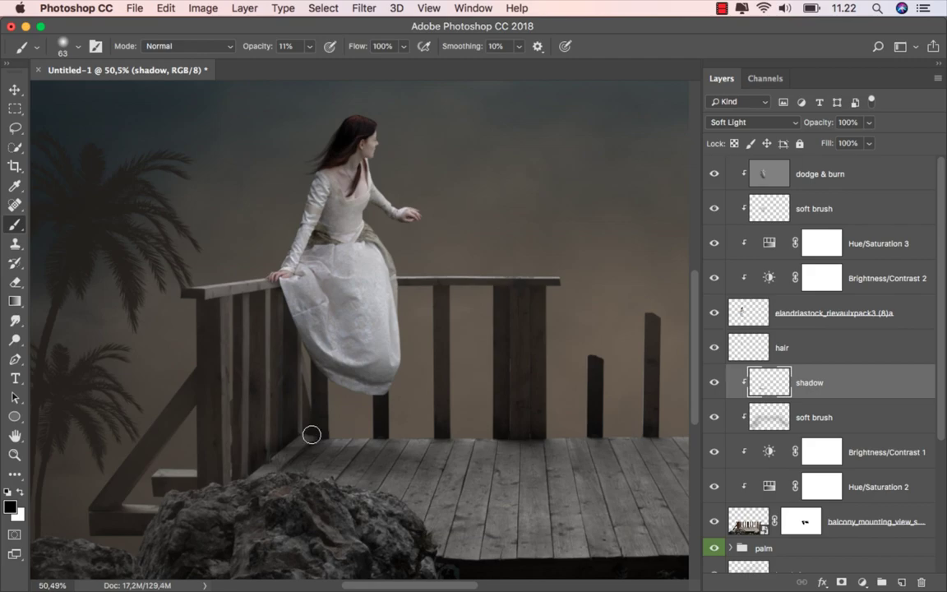
{"action": "key", "text": "super+0"}
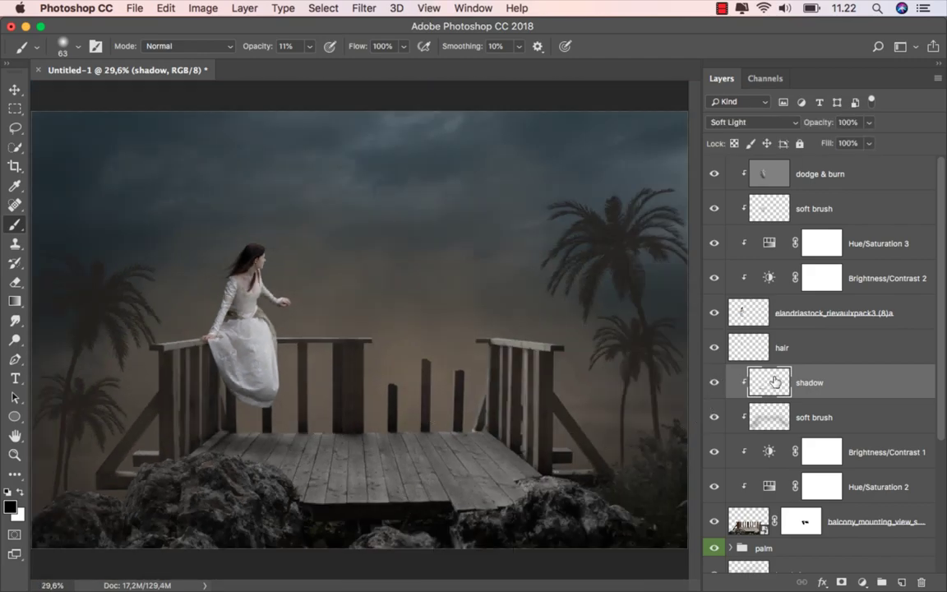
{"action": "left_click", "coordinate": [869, 182]}
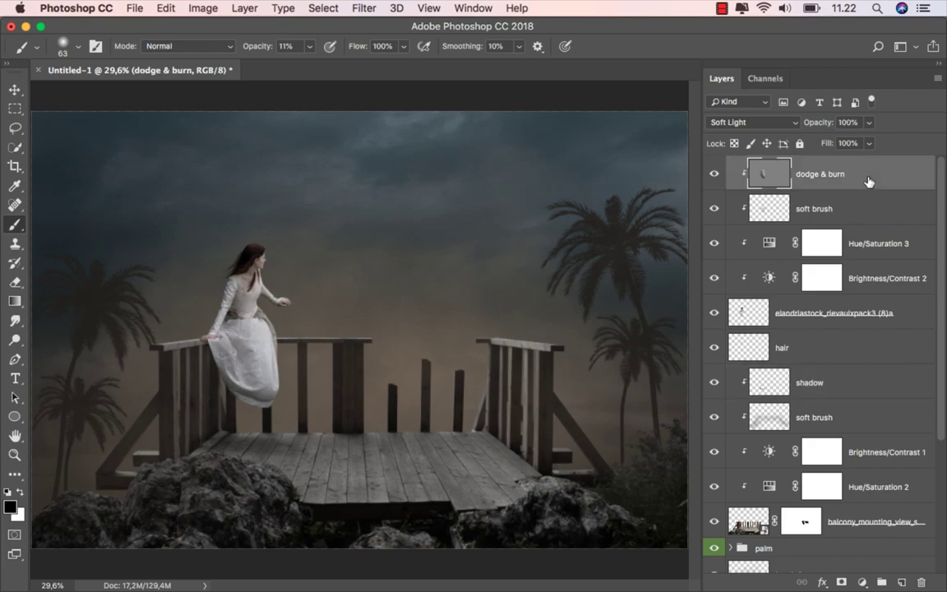
- Drag the burnt music sheets image from the source folder onto the canvas
{"action": "left_click", "coordinate": [14, 89]}
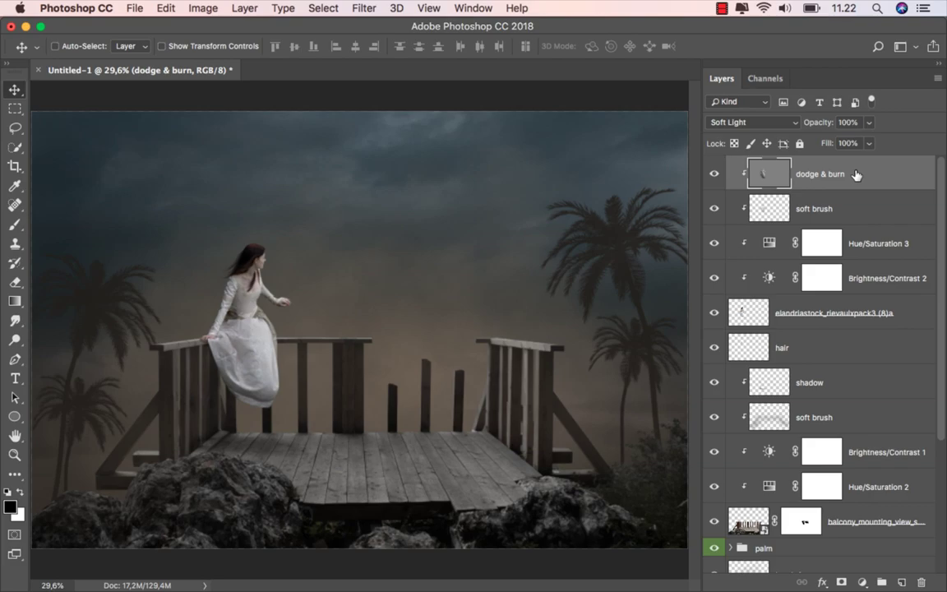
{"action": "mouse_move", "coordinate": [444, 586]}
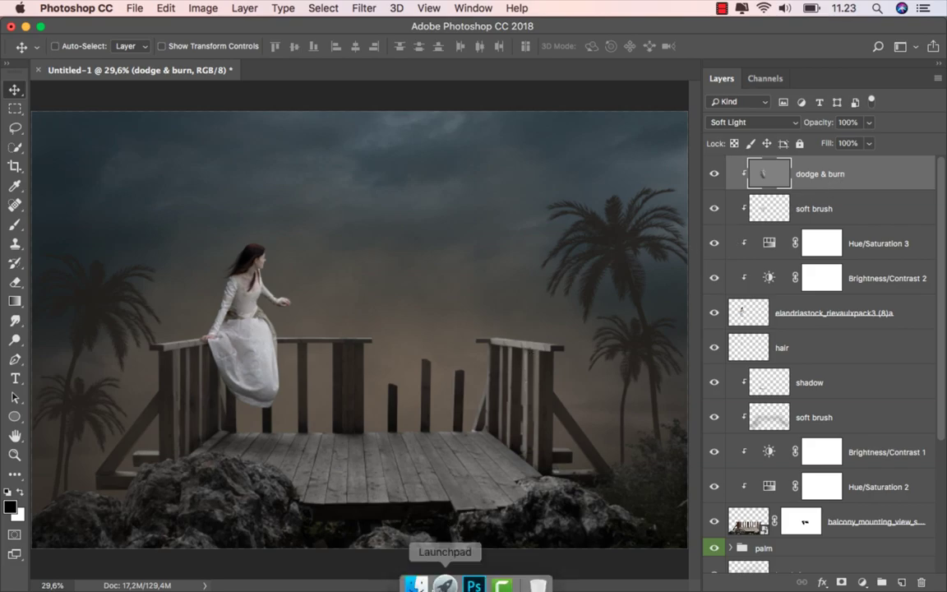
{"action": "left_click", "coordinate": [417, 573]}
{"action": "left_click_drag", "start_coordinate": [605, 111], "coordinate": [382, 465]}
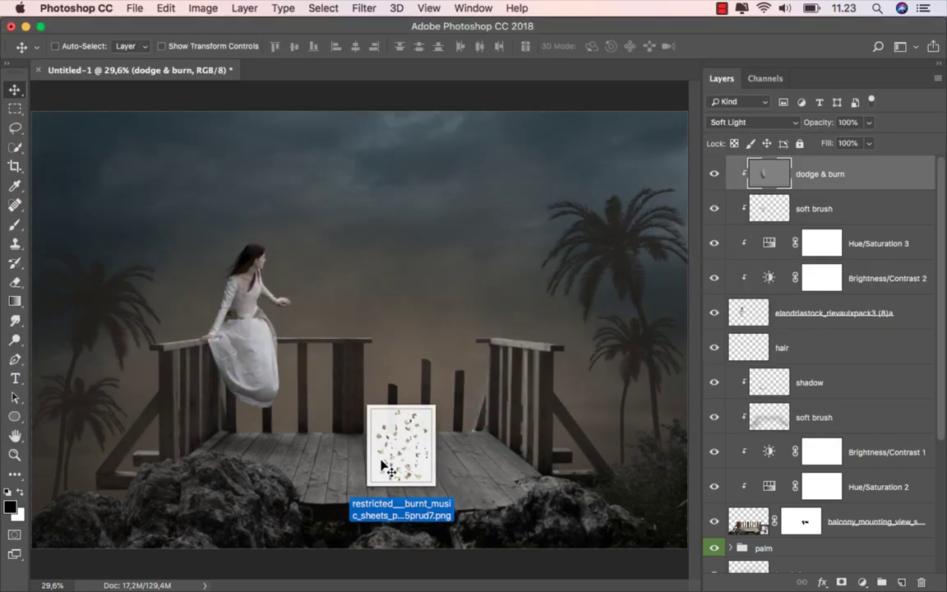
{"action": "left_click_drag", "start_coordinate": [383, 466], "coordinate": [379, 453]}
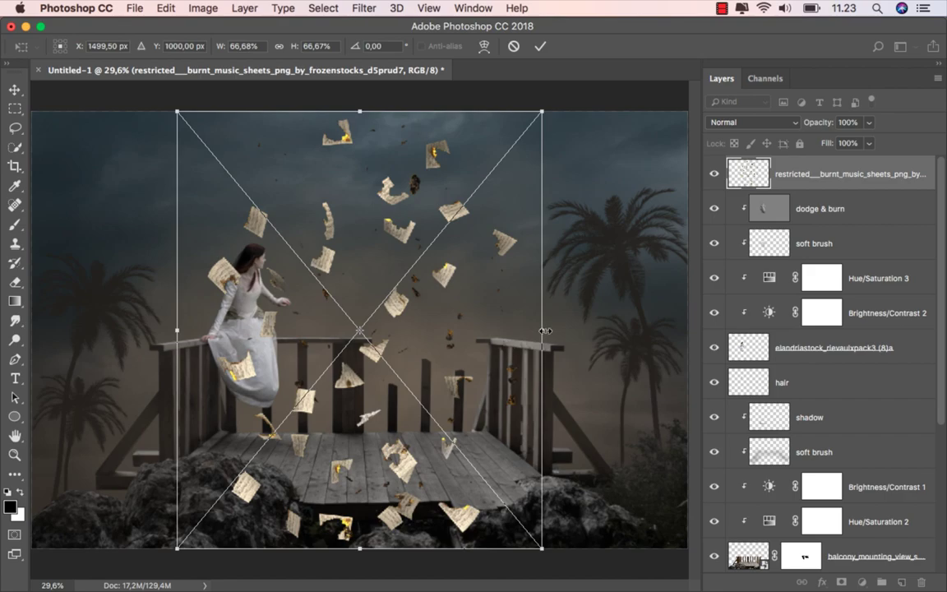
- Stretch the music sheets wider and flip them horizontally, committing the transform
{"action": "left_click_drag", "start_coordinate": [544, 330], "coordinate": [549, 330]}
{"action": "left_click_drag", "start_coordinate": [536, 330], "coordinate": [576, 327]}
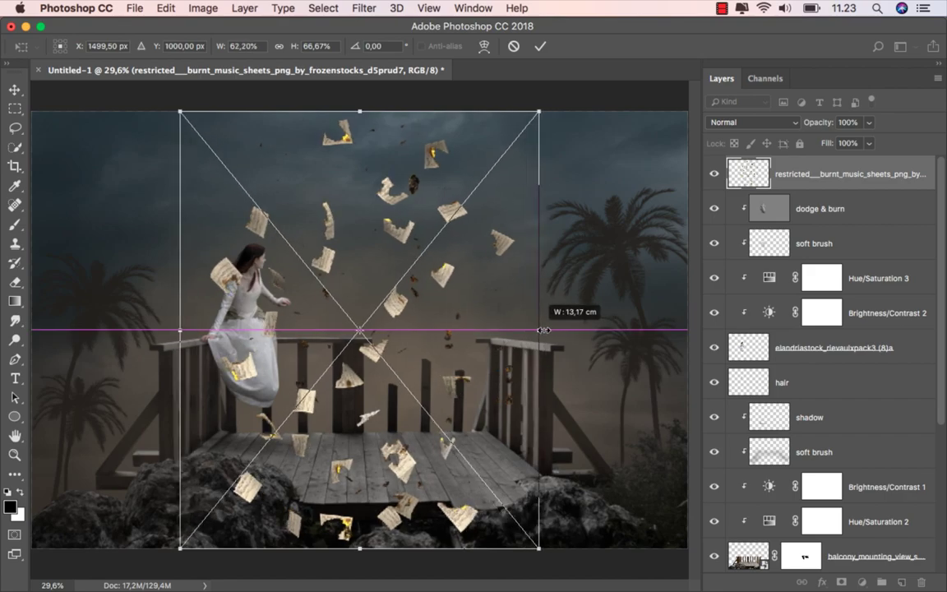
{"action": "right_click", "coordinate": [381, 323]}
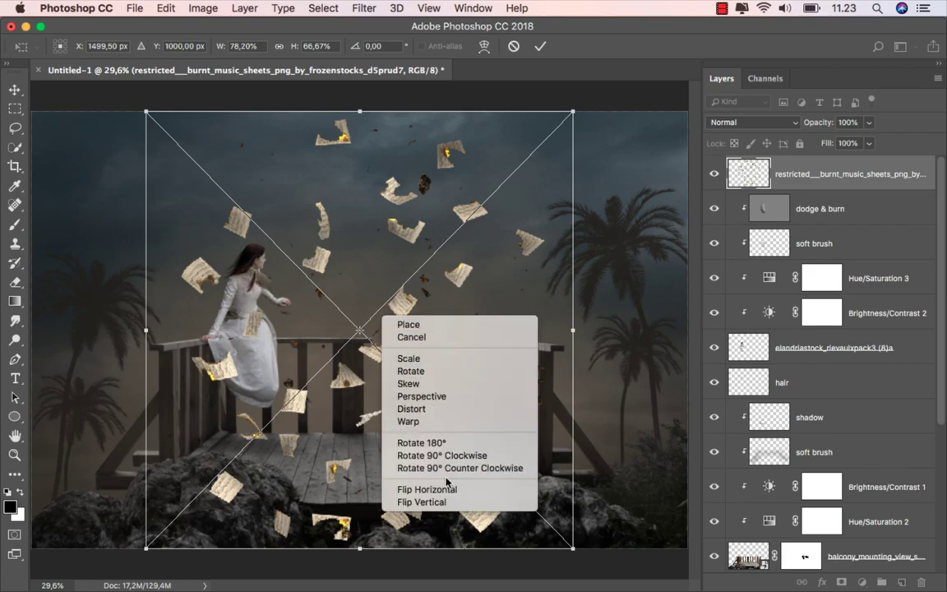
{"action": "left_click", "coordinate": [448, 545]}
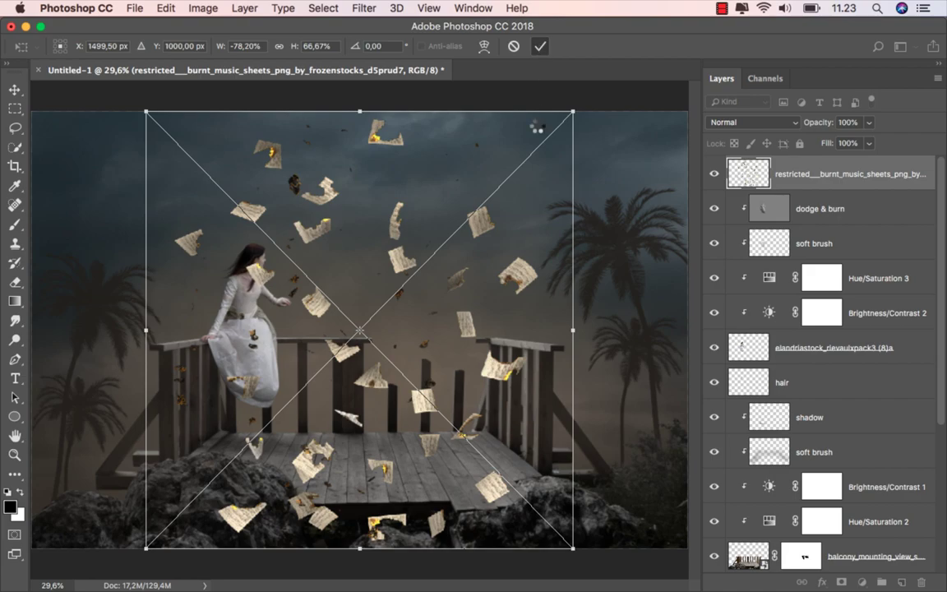
{"action": "key", "text": "Return"}
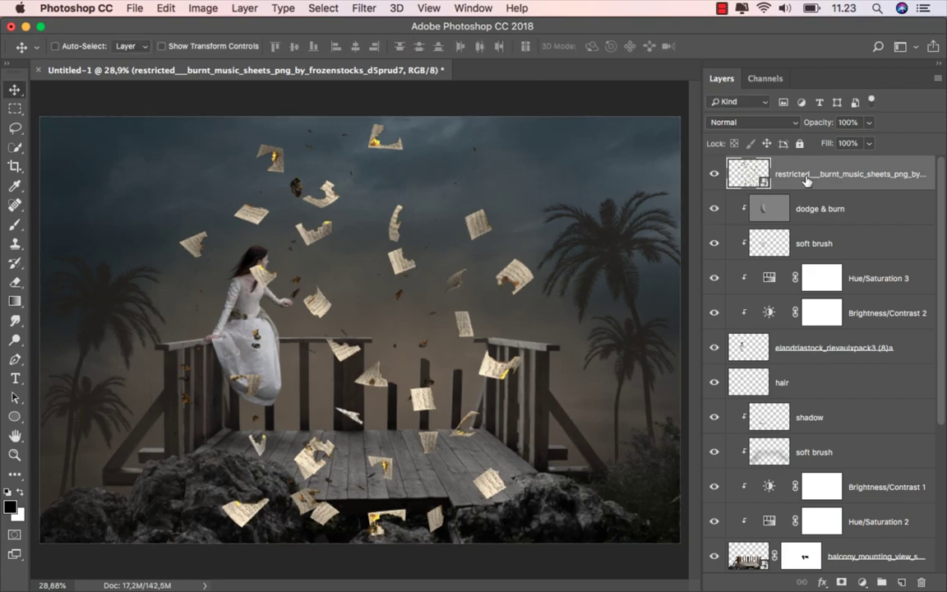
- Move the music sheets layer below the balcony layer
{"action": "left_click_drag", "start_coordinate": [806, 180], "coordinate": [796, 491]}
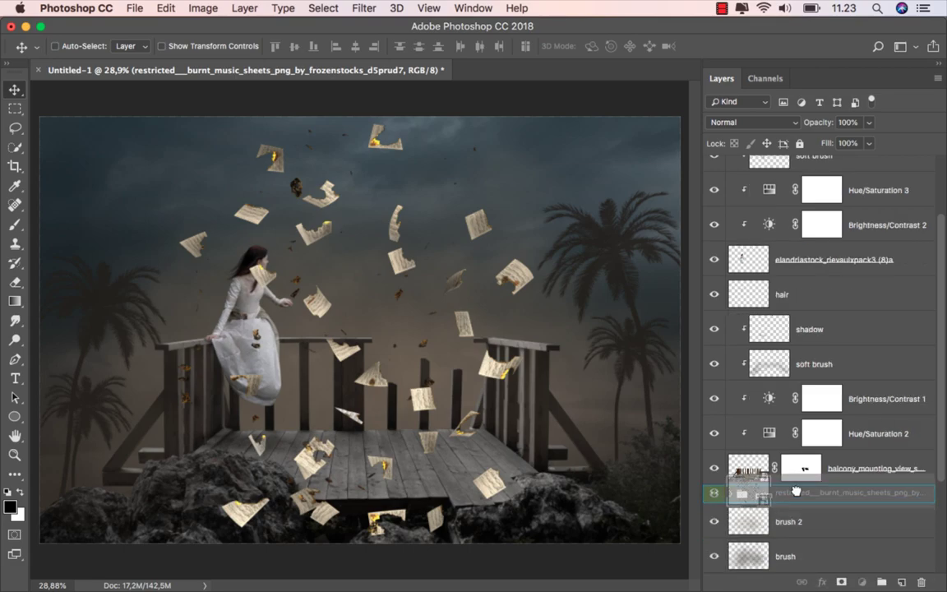
{"action": "left_click_drag", "start_coordinate": [796, 491], "coordinate": [799, 491]}
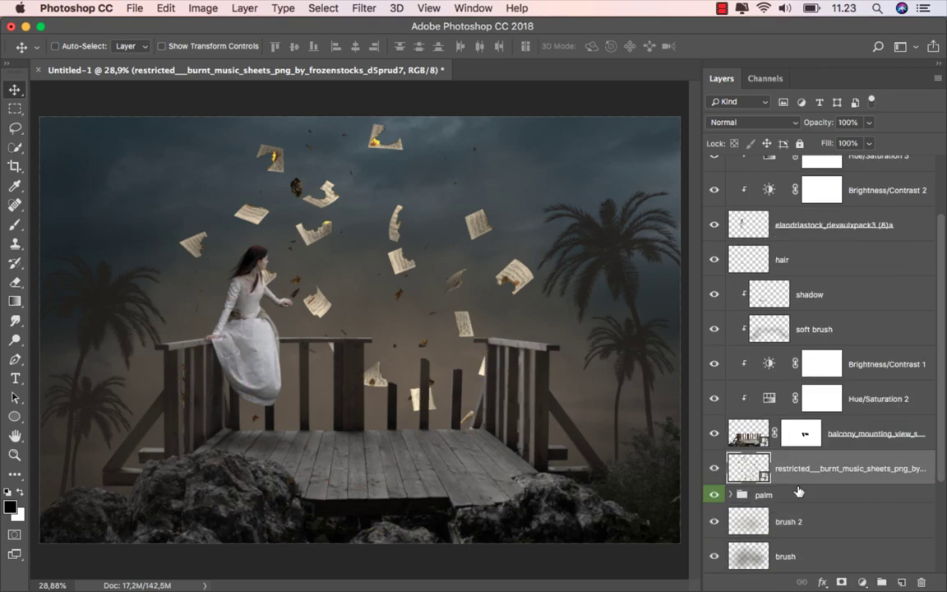
{"action": "left_click", "coordinate": [714, 467]}
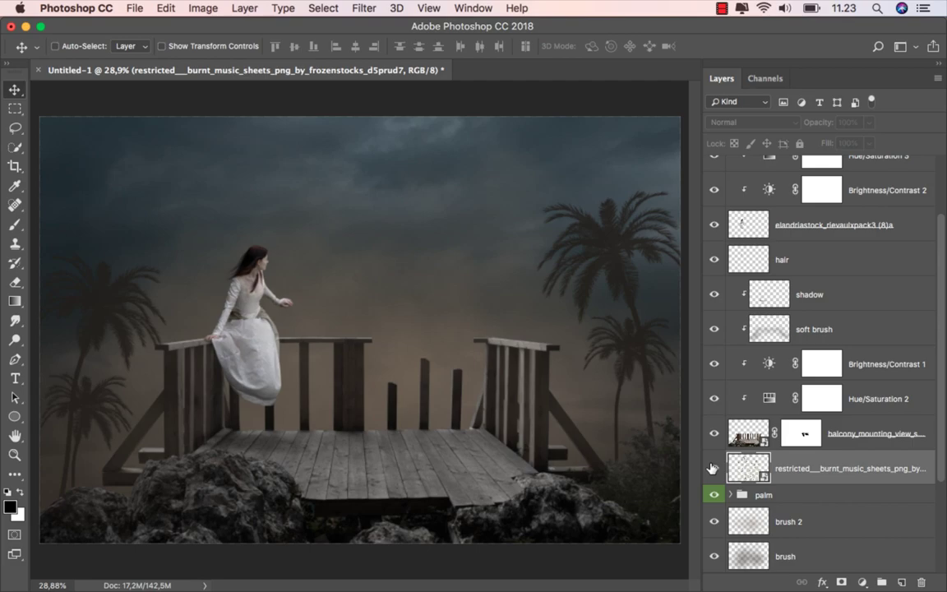
- Scale the sheets down to 43.52% by 37.10% and place them just right of the woman
{"action": "key", "text": "super+t"}
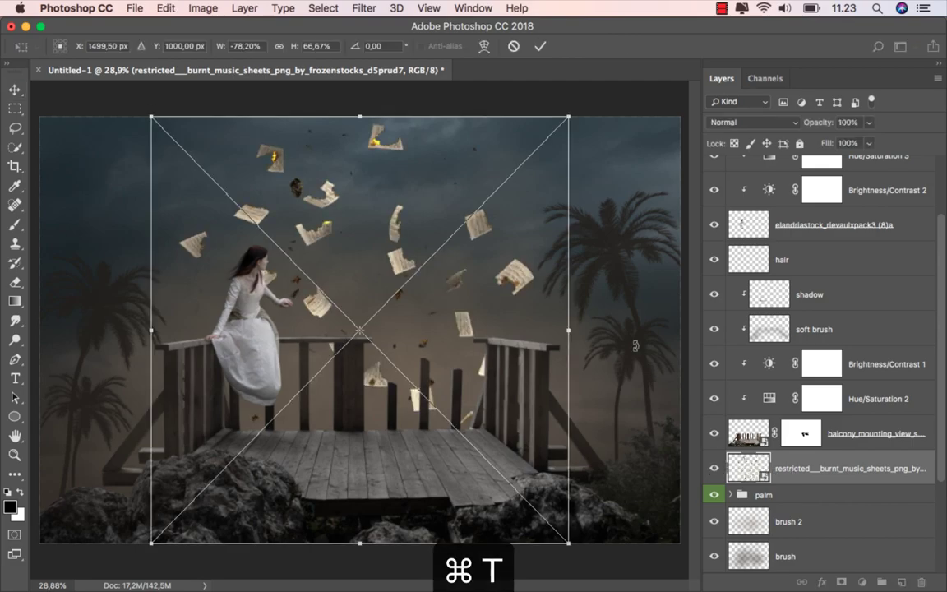
{"action": "mouse_move", "coordinate": [571, 130]}
{"action": "left_mouse_down"}
{"action": "mouse_move", "coordinate": [523, 243]}
{"action": "mouse_move", "coordinate": [489, 218]}
{"action": "left_mouse_up"}
{"action": "left_click_drag", "start_coordinate": [405, 267], "coordinate": [417, 309]}
{"action": "scroll", "coordinate": [425, 314], "scroll_direction": "down", "scroll_amount": 1}
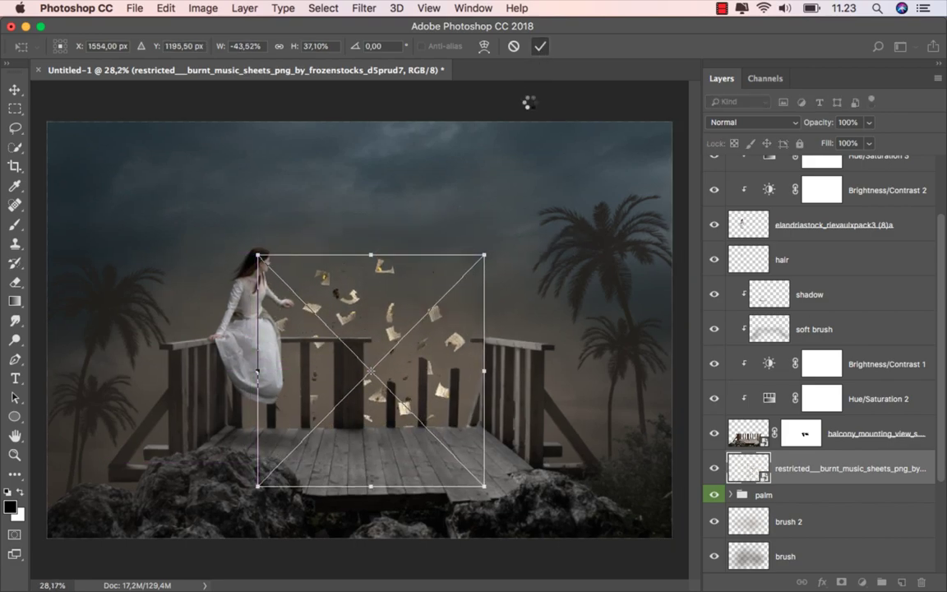
{"action": "key", "text": "Return"}
{"action": "left_click_drag", "start_coordinate": [438, 315], "coordinate": [440, 316]}
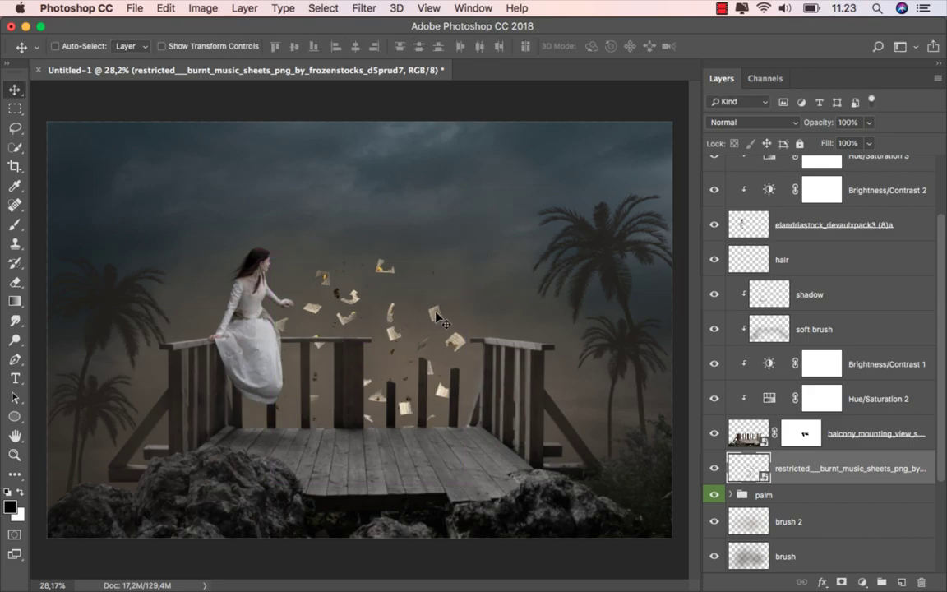
- Make two duplicates of the music sheets, moving one to a new spot and one toward the lower left
{"action": "key", "text": "super+j"}
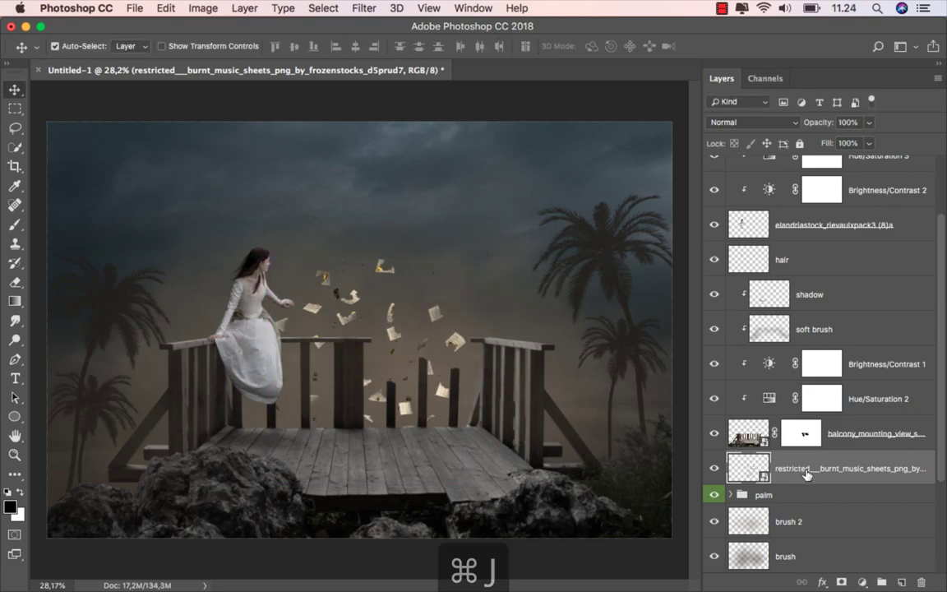
{"action": "left_click_drag", "start_coordinate": [360, 340], "coordinate": [570, 499]}
{"action": "mouse_move", "coordinate": [638, 488]}
{"action": "left_mouse_down"}
{"action": "mouse_move", "coordinate": [536, 444]}
{"action": "mouse_move", "coordinate": [552, 443]}
{"action": "left_mouse_up"}
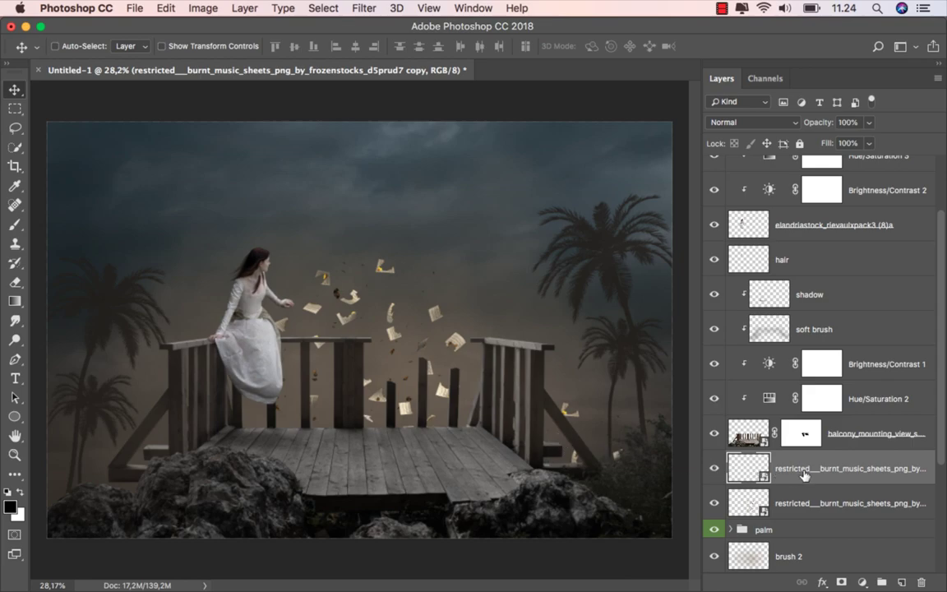
{"action": "key", "text": "super+j"}
{"action": "mouse_move", "coordinate": [510, 380]}
{"action": "left_mouse_down"}
{"action": "mouse_move", "coordinate": [198, 398]}
{"action": "mouse_move", "coordinate": [131, 411]}
{"action": "left_mouse_up"}
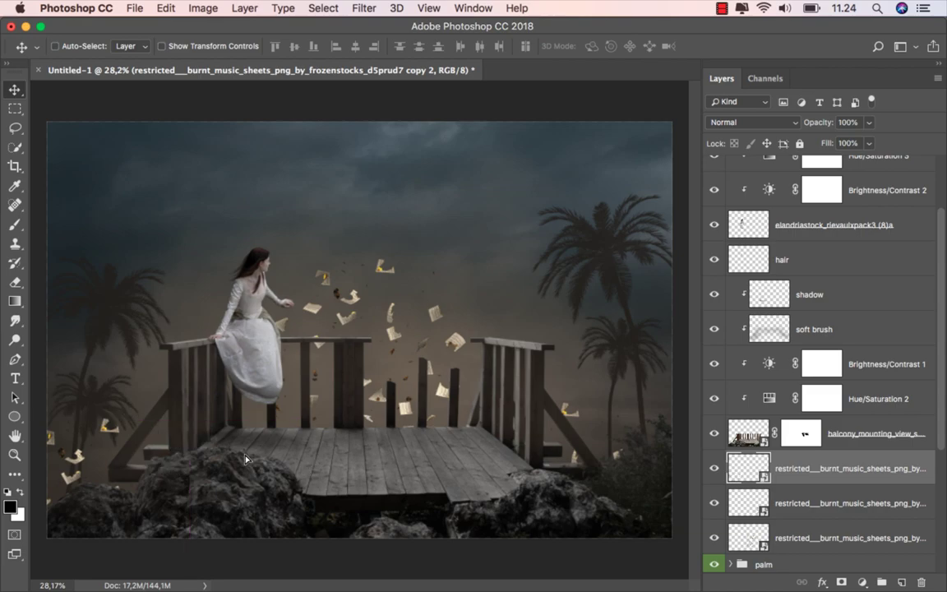
{"action": "left_click_drag", "start_coordinate": [245, 459], "coordinate": [255, 465]}
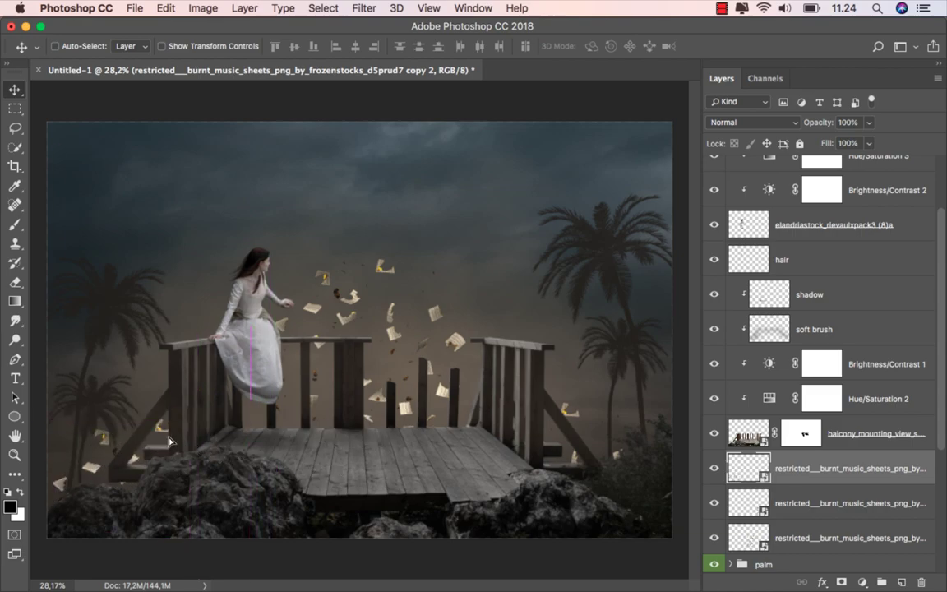
{"action": "mouse_move", "coordinate": [169, 442]}
{"action": "left_mouse_down"}
{"action": "mouse_move", "coordinate": [199, 466]}
{"action": "mouse_move", "coordinate": [275, 253]}
{"action": "left_mouse_up"}
{"action": "scroll", "coordinate": [279, 452], "scroll_direction": "down", "scroll_amount": 3}
- Rotate the newest sheets copy about 76° and position it low at the left beside the rocks
{"action": "key", "text": "ctrl+t"}
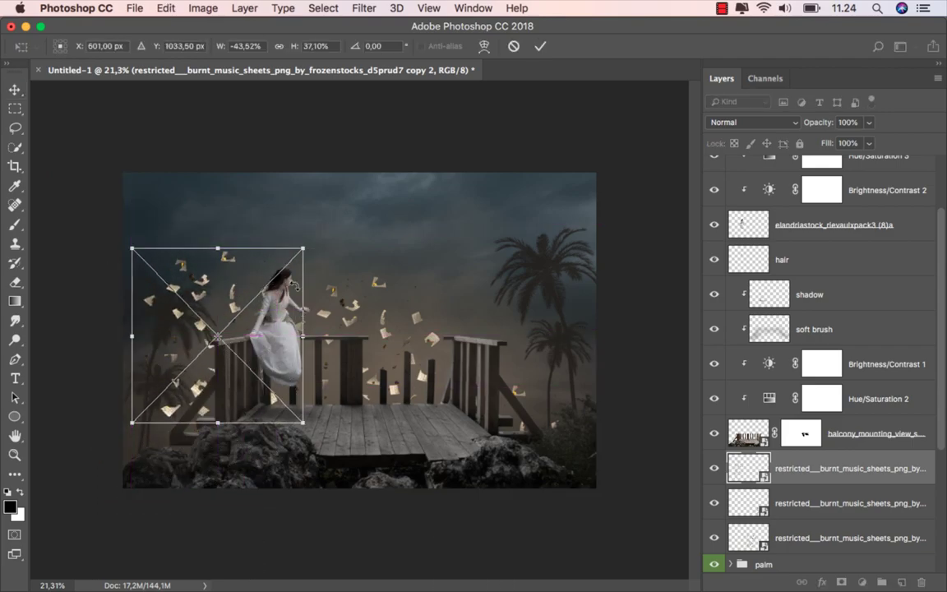
{"action": "left_click_drag", "start_coordinate": [320, 215], "coordinate": [271, 345]}
{"action": "left_click_drag", "start_coordinate": [205, 329], "coordinate": [241, 507]}
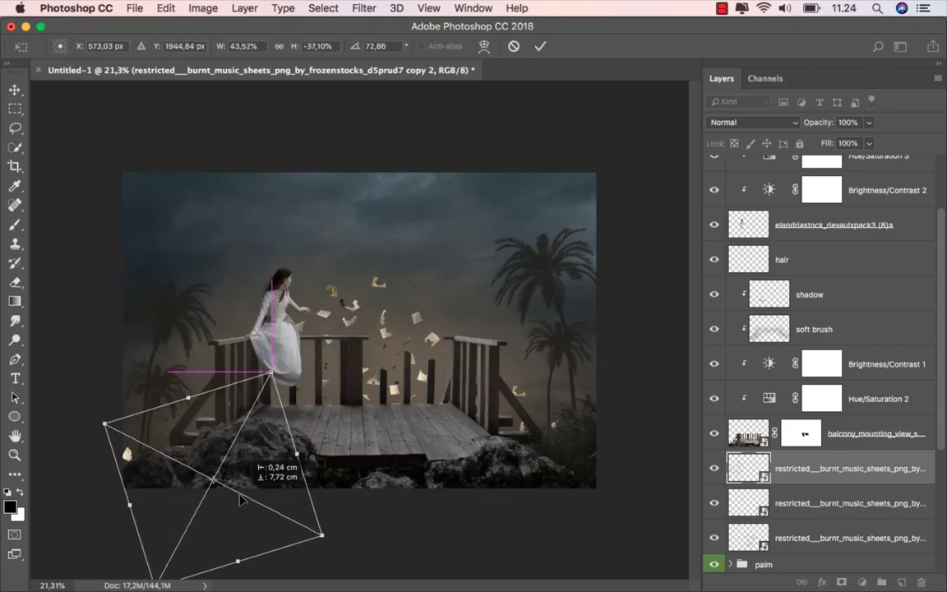
{"action": "scroll", "coordinate": [201, 452], "scroll_direction": "up", "scroll_amount": 1}
{"action": "scroll", "coordinate": [201, 452], "scroll_direction": "up", "scroll_amount": 2}
{"action": "left_click_drag", "start_coordinate": [172, 443], "coordinate": [154, 442]}
{"action": "scroll", "coordinate": [208, 444], "scroll_direction": "down", "scroll_amount": 1}
{"action": "left_click_drag", "start_coordinate": [244, 431], "coordinate": [233, 444]}
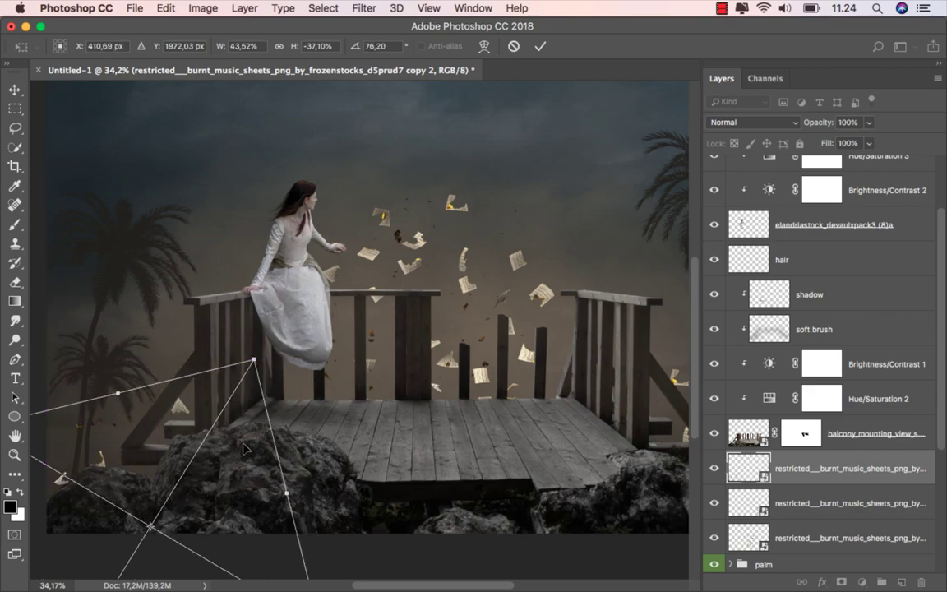
{"action": "left_click_drag", "start_coordinate": [244, 446], "coordinate": [247, 449]}
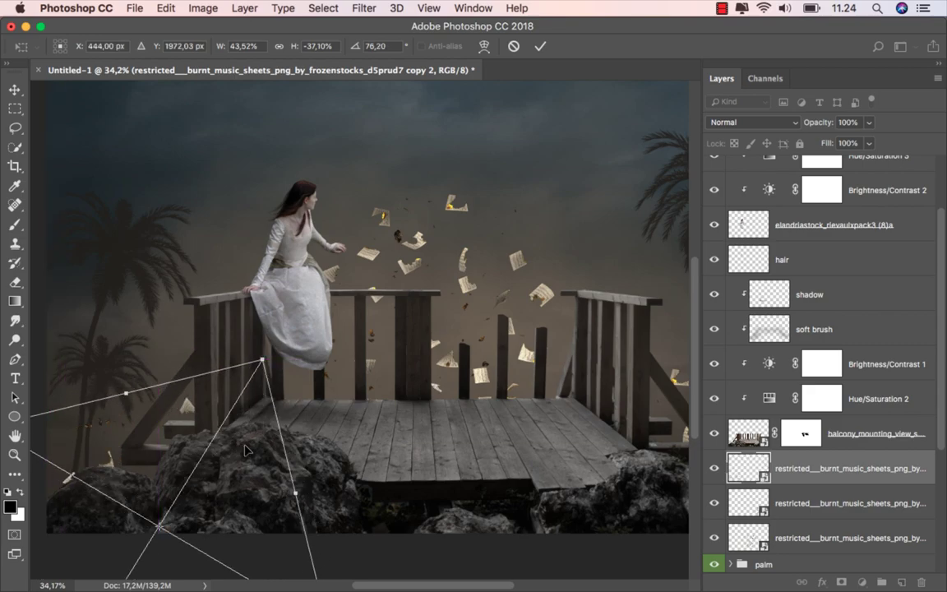
{"action": "key", "text": "Return"}
- Pick the Eraser Tool and rasterize the newest music-sheets copy
{"action": "scroll", "coordinate": [89, 436], "scroll_direction": "up", "scroll_amount": 1}
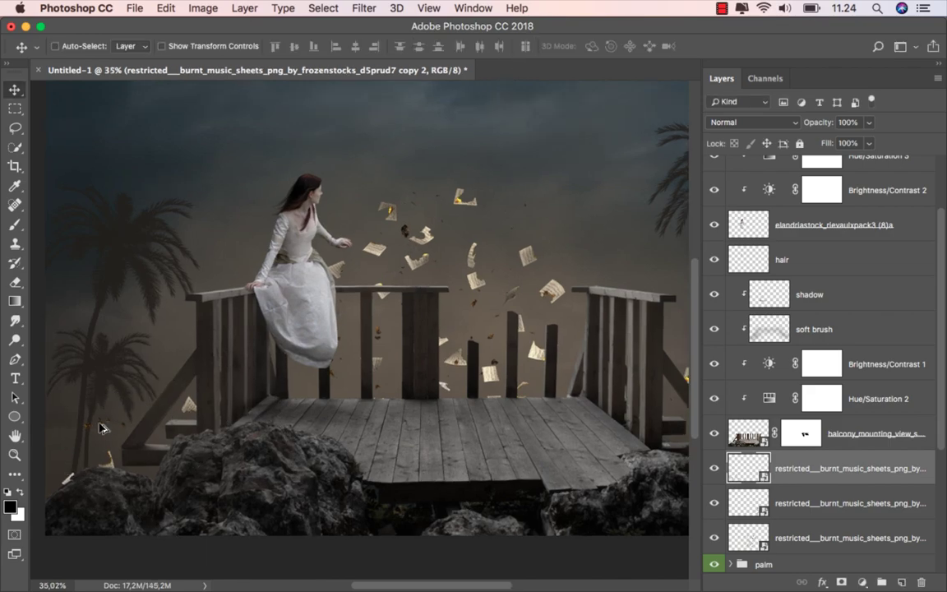
{"action": "scroll", "coordinate": [88, 436], "scroll_direction": "up", "scroll_amount": 4}
{"action": "scroll", "coordinate": [89, 436], "scroll_direction": "up", "scroll_amount": 1}
{"action": "left_click", "coordinate": [15, 282]}
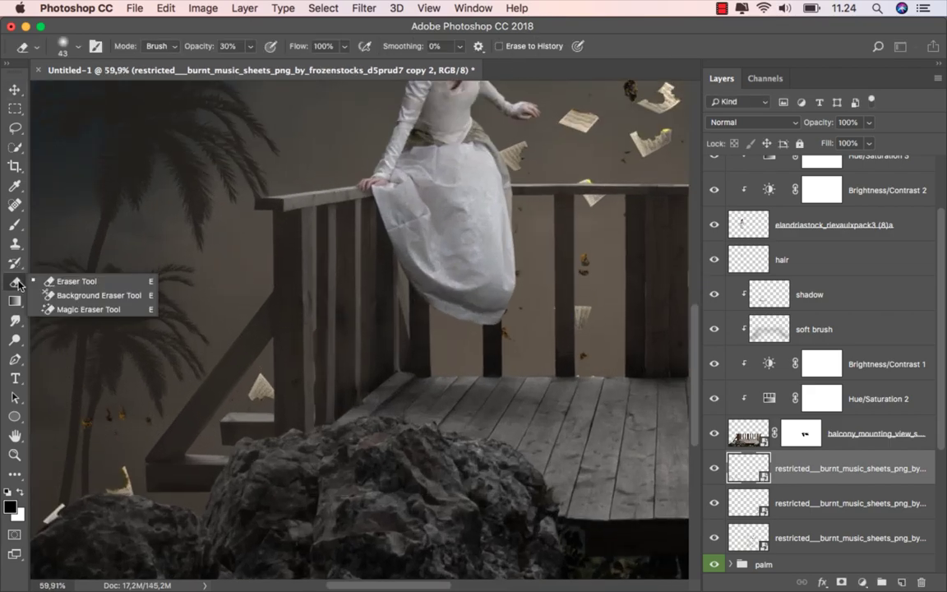
{"action": "left_click", "coordinate": [54, 285]}
{"action": "left_click", "coordinate": [123, 276]}
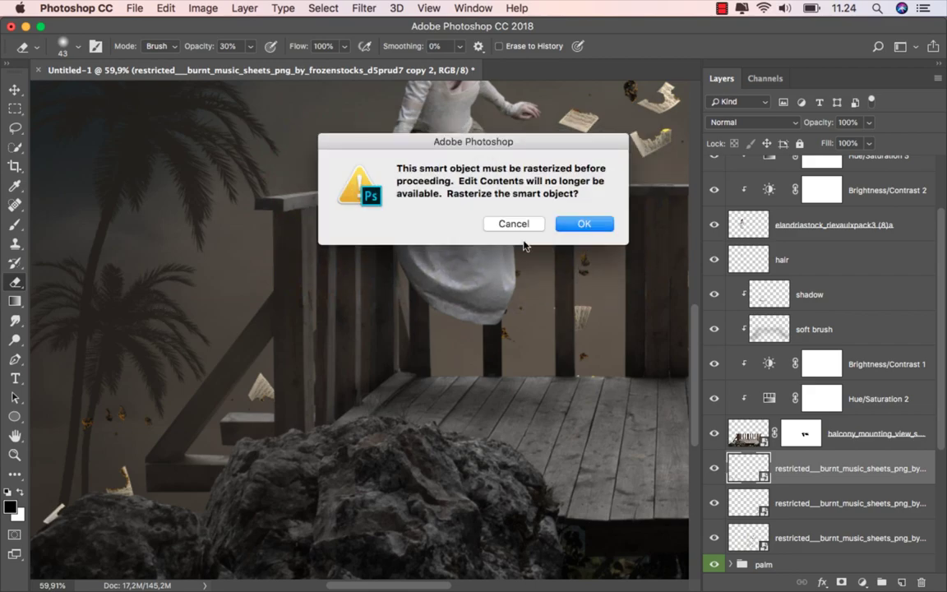
{"action": "left_click", "coordinate": [574, 226]}
- Set the eraser opacity to 100%, then return to the Move tool and fit the image on screen
{"action": "left_click_drag", "start_coordinate": [250, 46], "coordinate": [297, 63]}
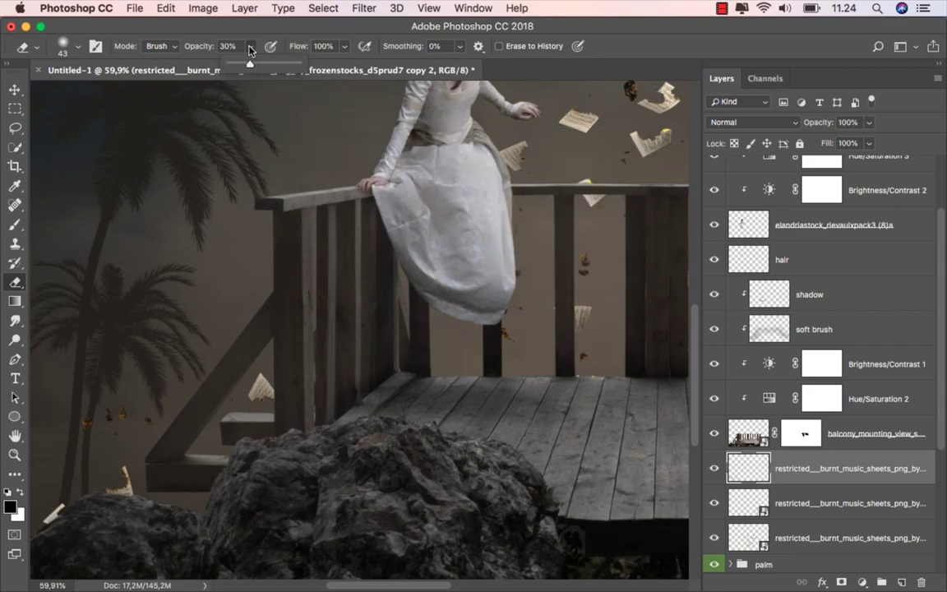
{"action": "left_click", "coordinate": [93, 431]}
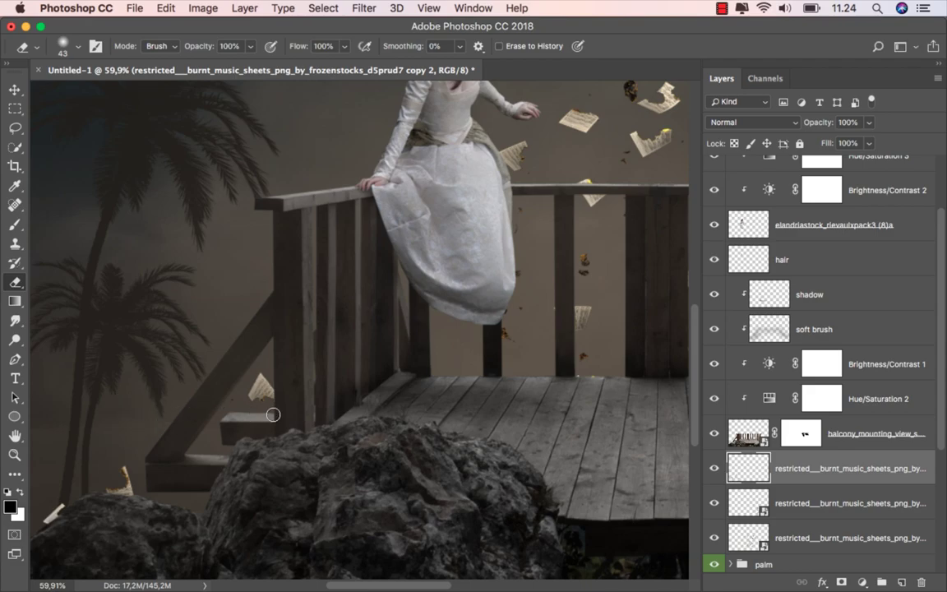
{"action": "scroll", "coordinate": [271, 411], "scroll_direction": "down", "scroll_amount": 4}
{"action": "left_click", "coordinate": [15, 89]}
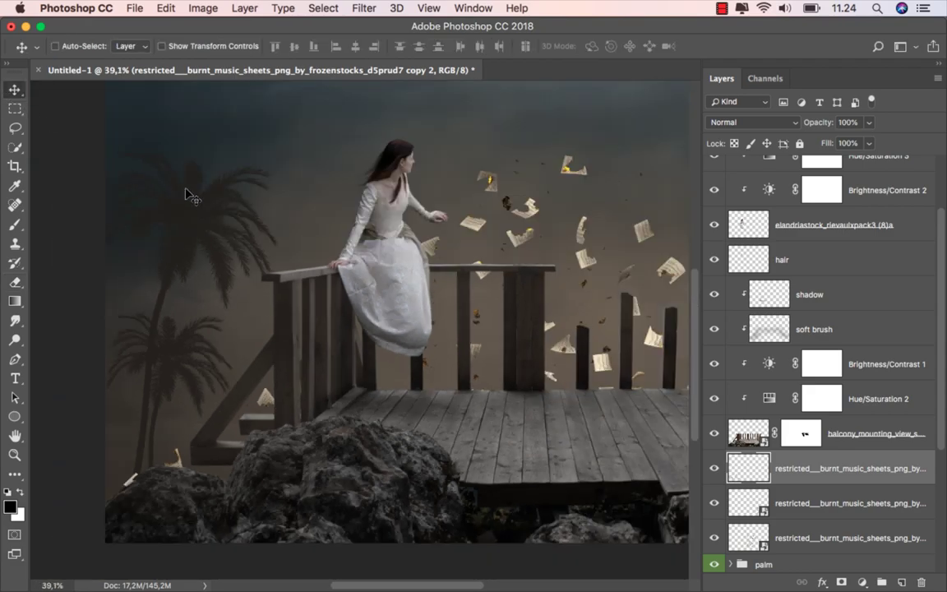
{"action": "key", "text": "super+0"}
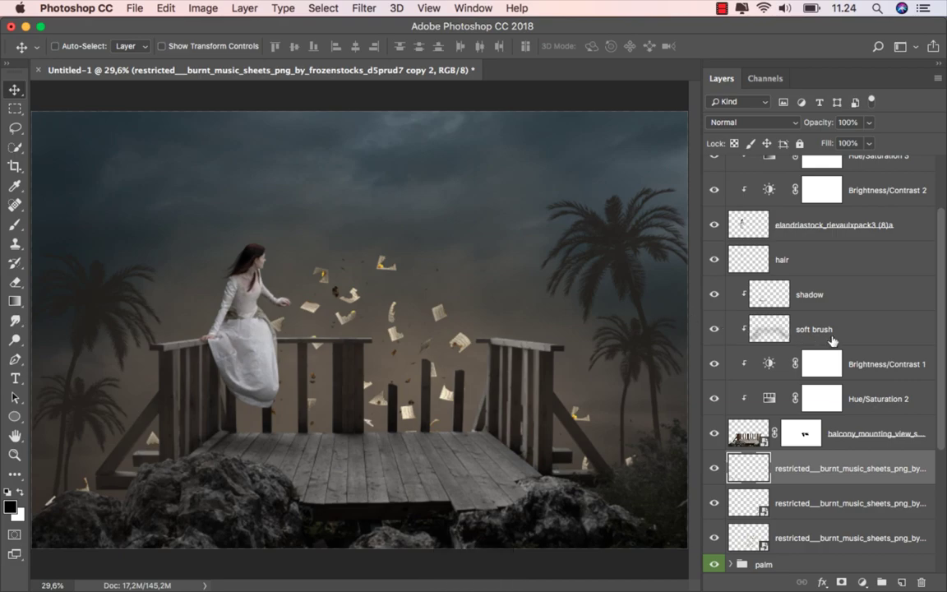
{"action": "scroll", "coordinate": [942, 381], "scroll_direction": "down", "scroll_amount": 2}
- Select the three burnt music-sheets layers and merge them into a single layer
{"action": "scroll", "coordinate": [929, 415], "scroll_direction": "down", "scroll_amount": 1}
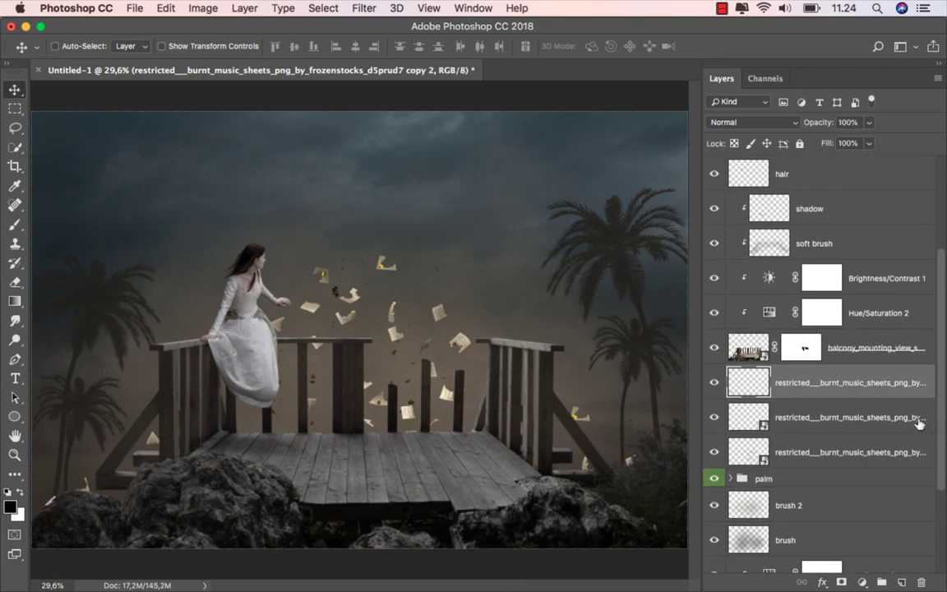
{"action": "left_click", "coordinate": [828, 451], "text": "shift"}
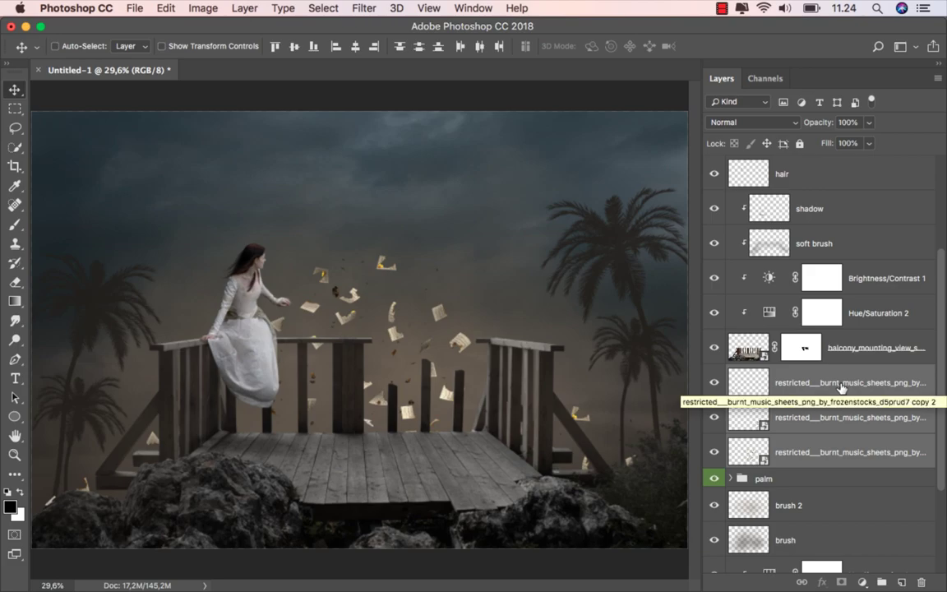
{"action": "right_click", "coordinate": [840, 386]}
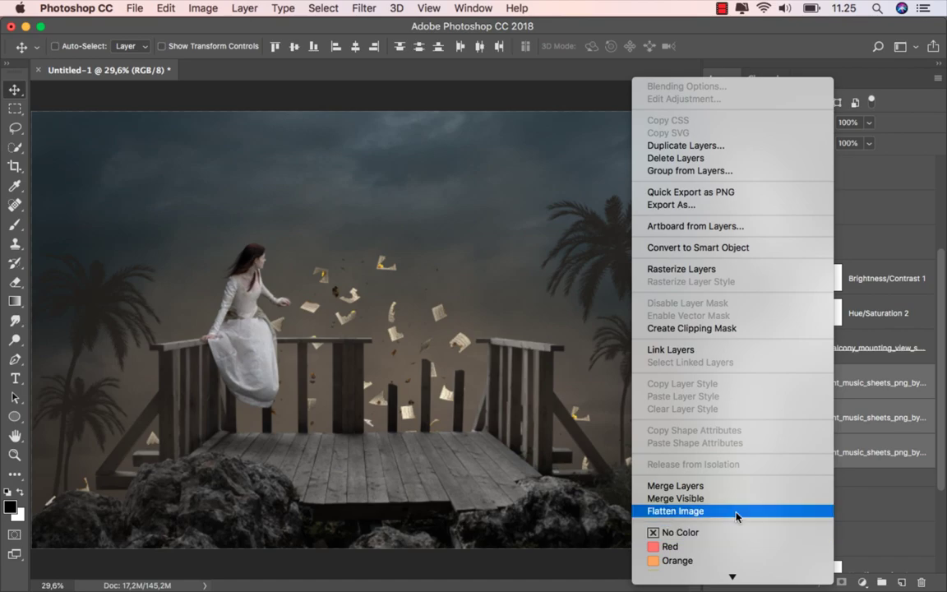
{"action": "left_click", "coordinate": [741, 488]}
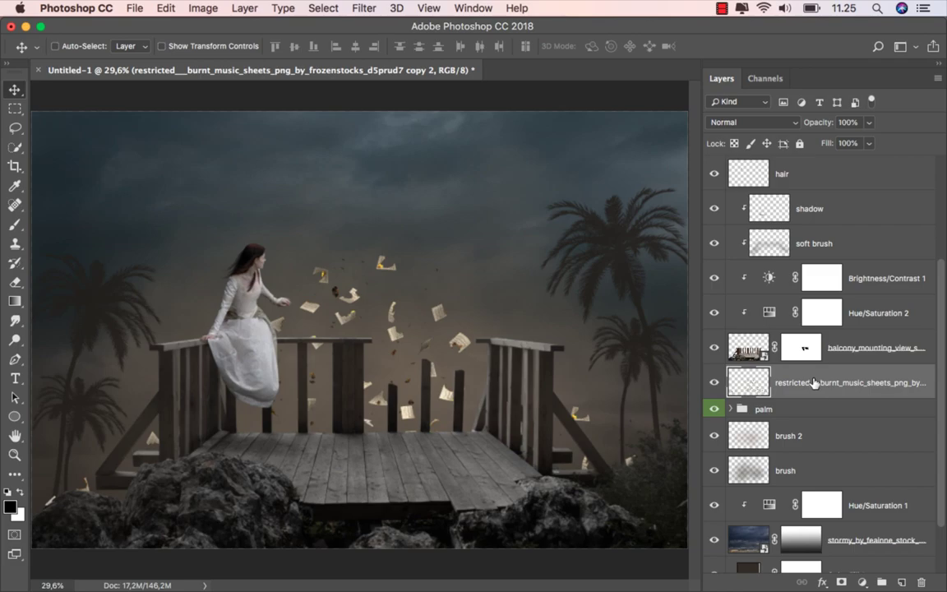
{"action": "left_click", "coordinate": [862, 582]}
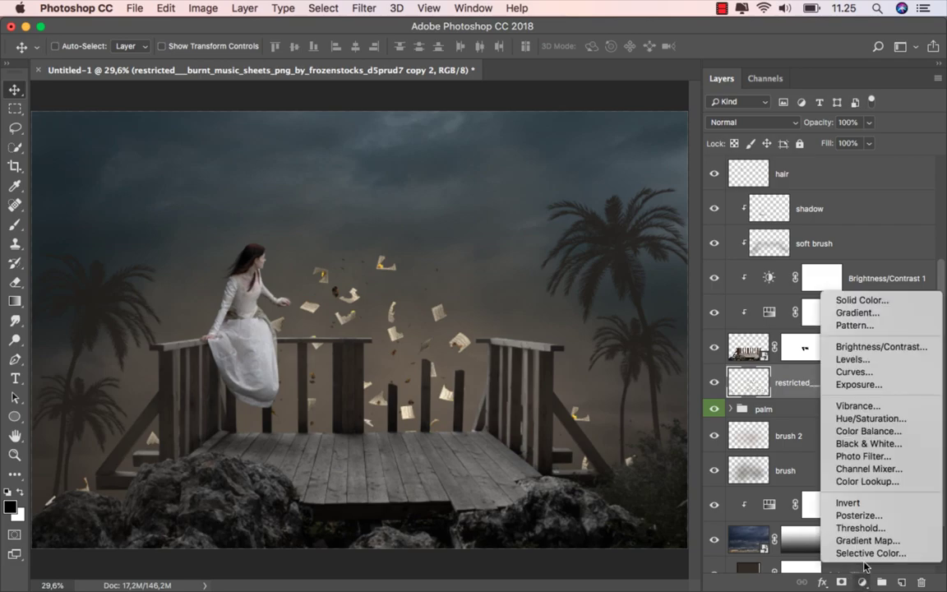
- Add a Hue/Saturation adjustment clipped to the sheets with Saturation -37 and Lightness +5
{"action": "left_click", "coordinate": [897, 427]}
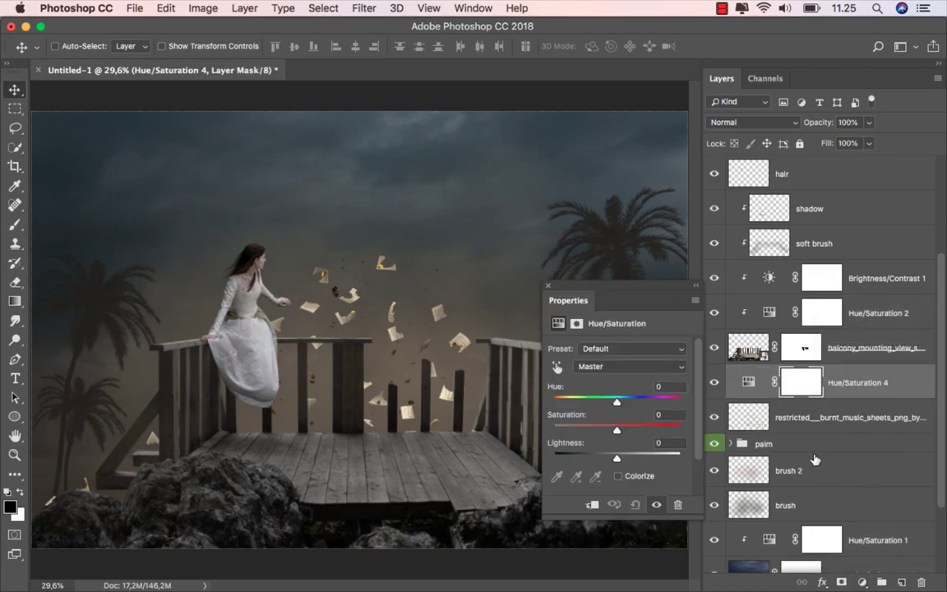
{"action": "left_click", "coordinate": [591, 504]}
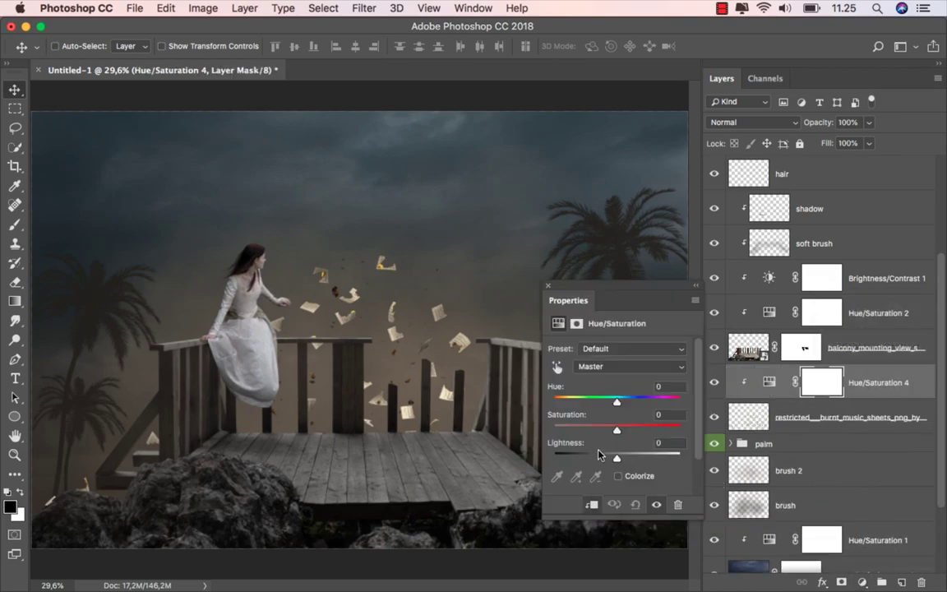
{"action": "left_click_drag", "start_coordinate": [616, 431], "coordinate": [600, 433]}
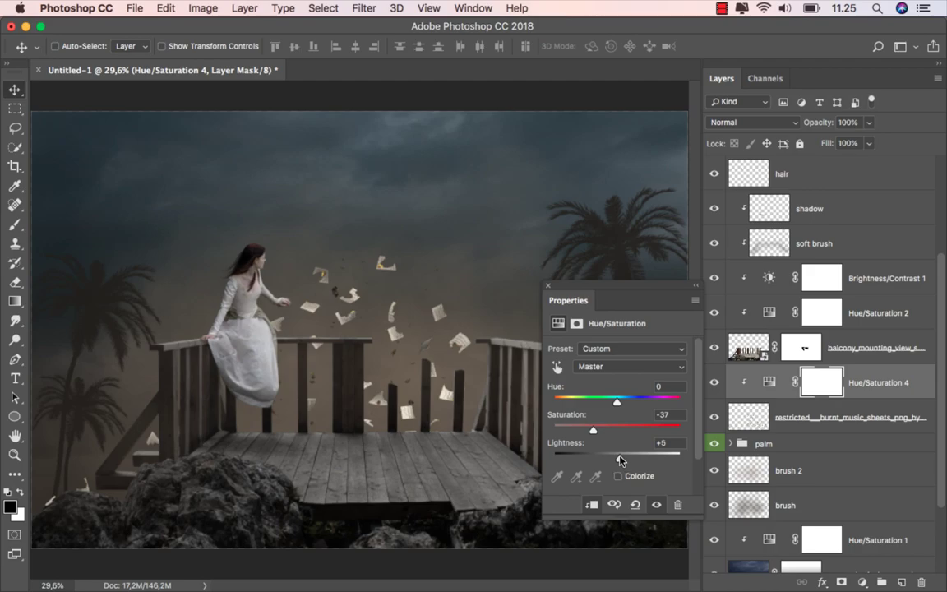
{"action": "left_click", "coordinate": [549, 287]}
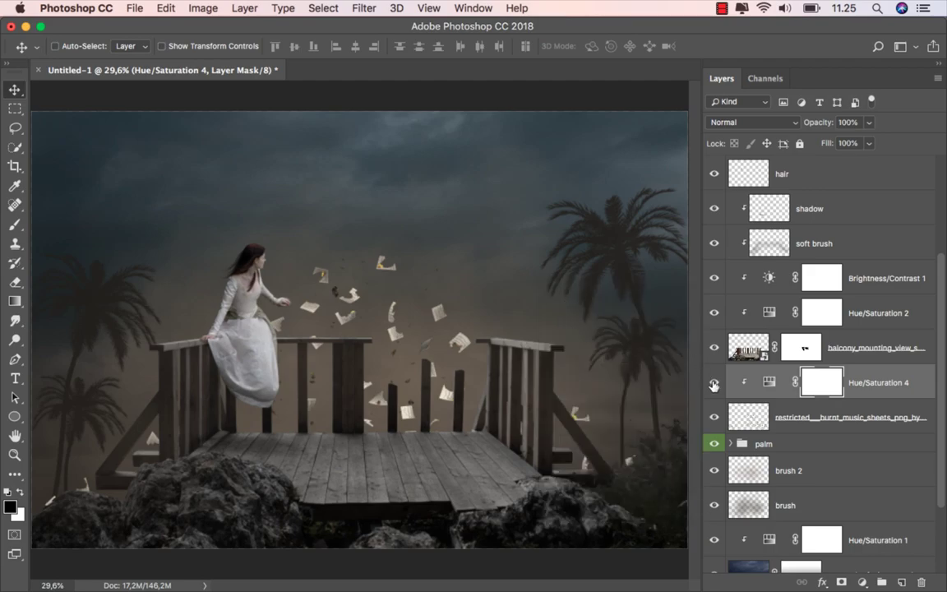
{"action": "key", "text": "super+2"}
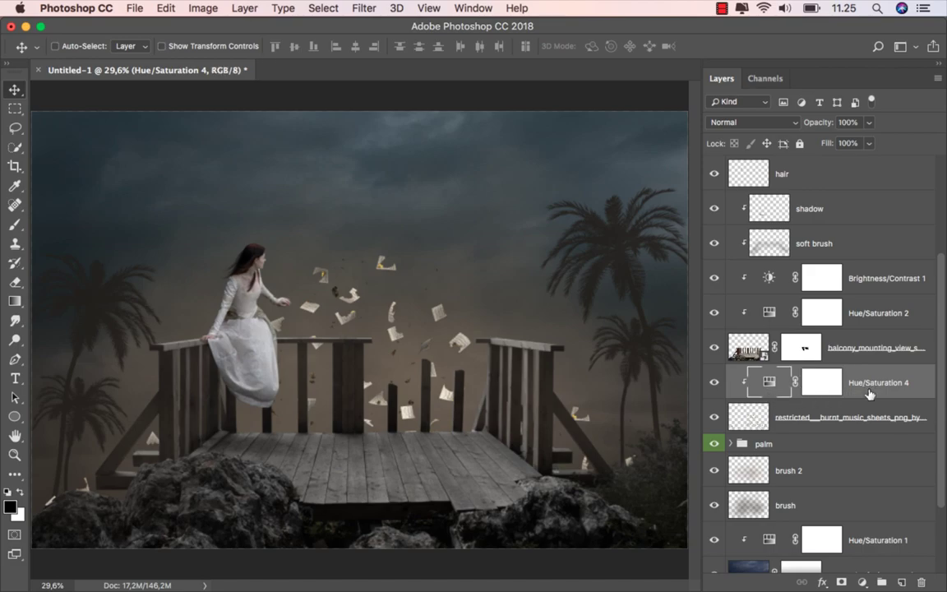
{"action": "left_click", "coordinate": [863, 580]}
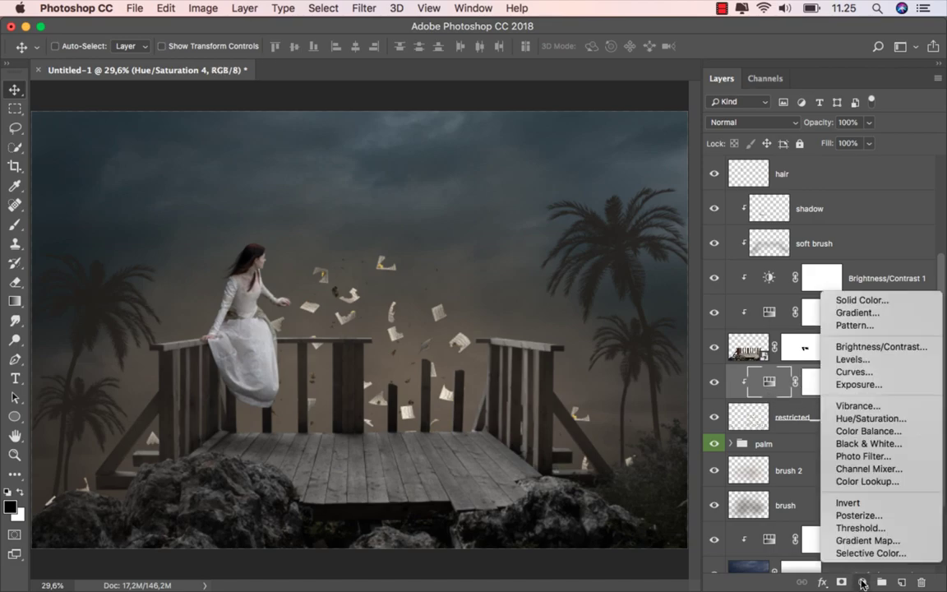
- Clip a Brightness/Contrast adjustment to the merged sheets with Contrast 100 and Brightness -40
{"action": "left_click", "coordinate": [880, 347]}
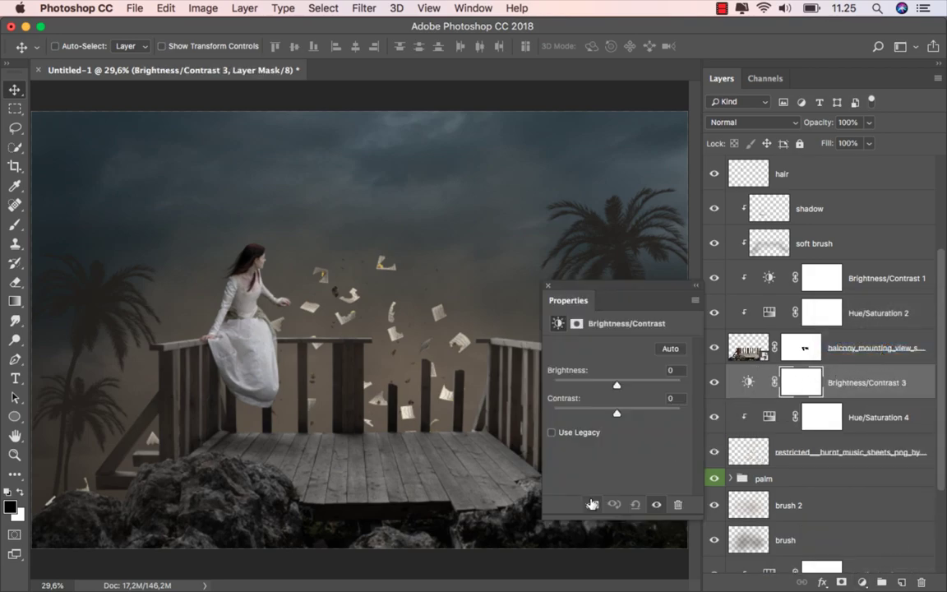
{"action": "left_click", "coordinate": [591, 504]}
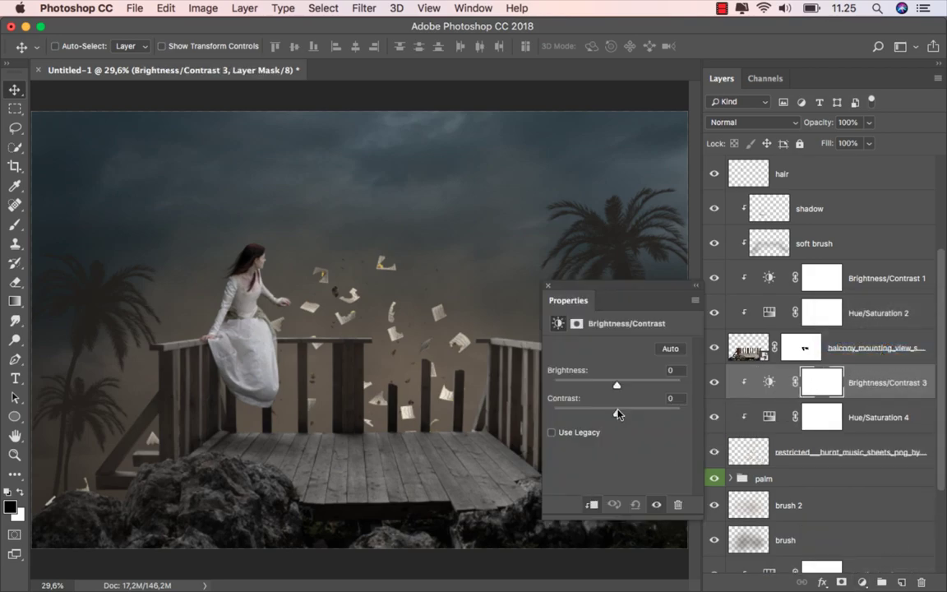
{"action": "left_click_drag", "start_coordinate": [655, 410], "coordinate": [682, 411]}
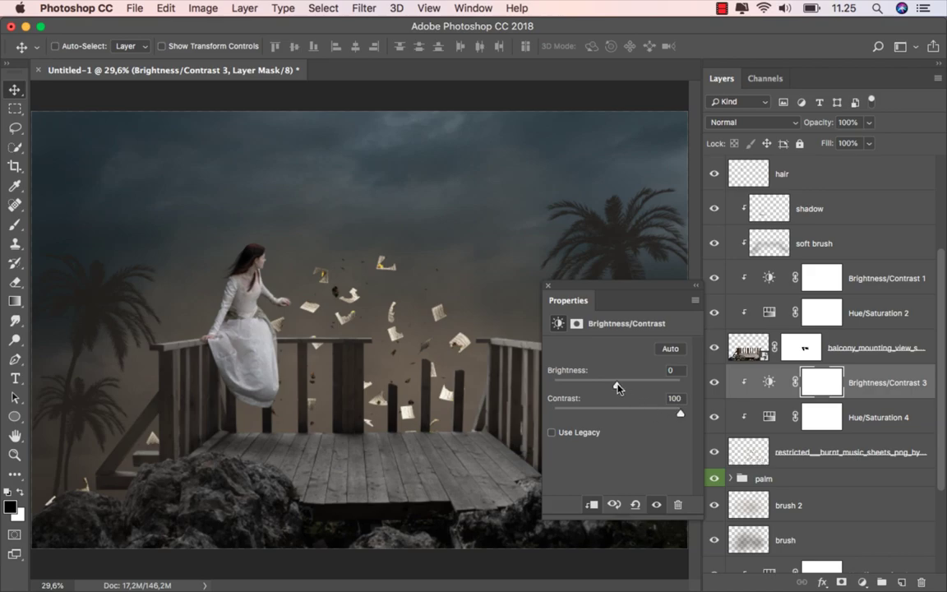
{"action": "left_click_drag", "start_coordinate": [618, 388], "coordinate": [603, 389]}
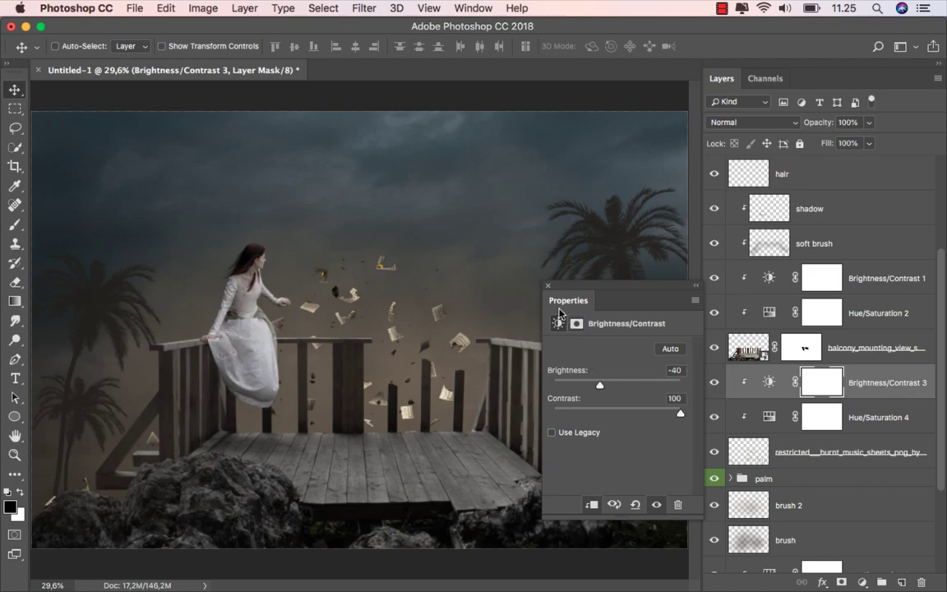
{"action": "left_click", "coordinate": [548, 285]}
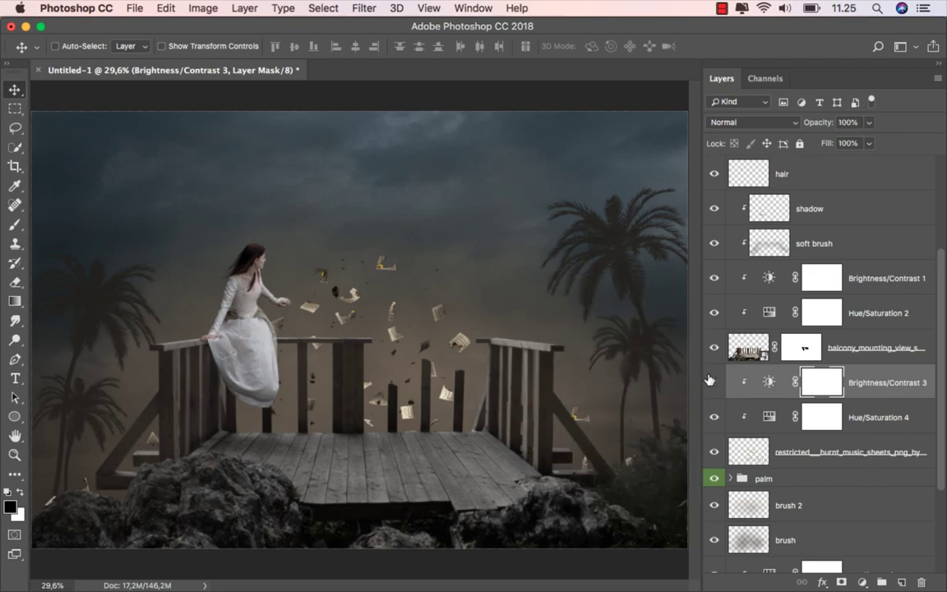
{"action": "left_click", "coordinate": [875, 386]}
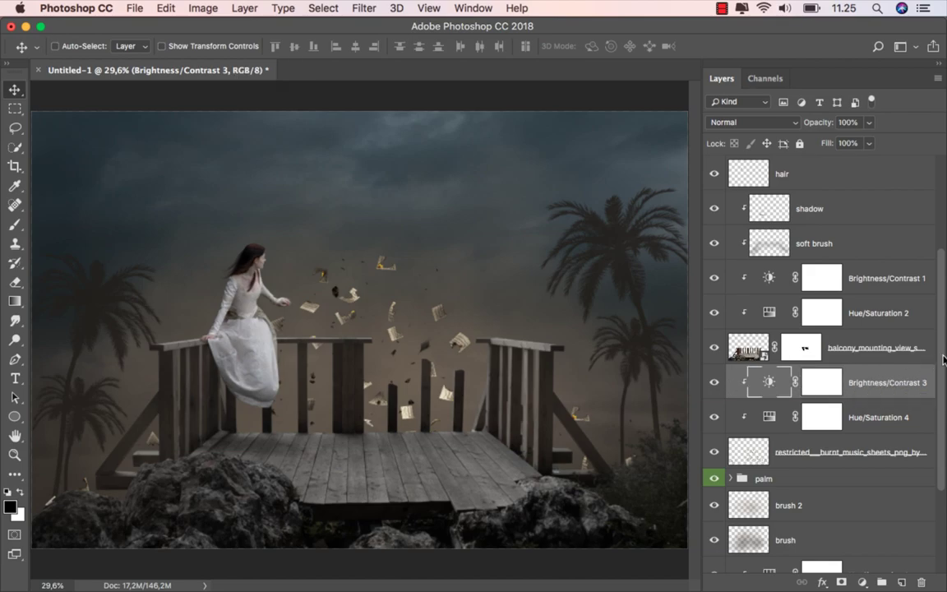
{"action": "left_click_drag", "start_coordinate": [943, 359], "coordinate": [938, 265]}
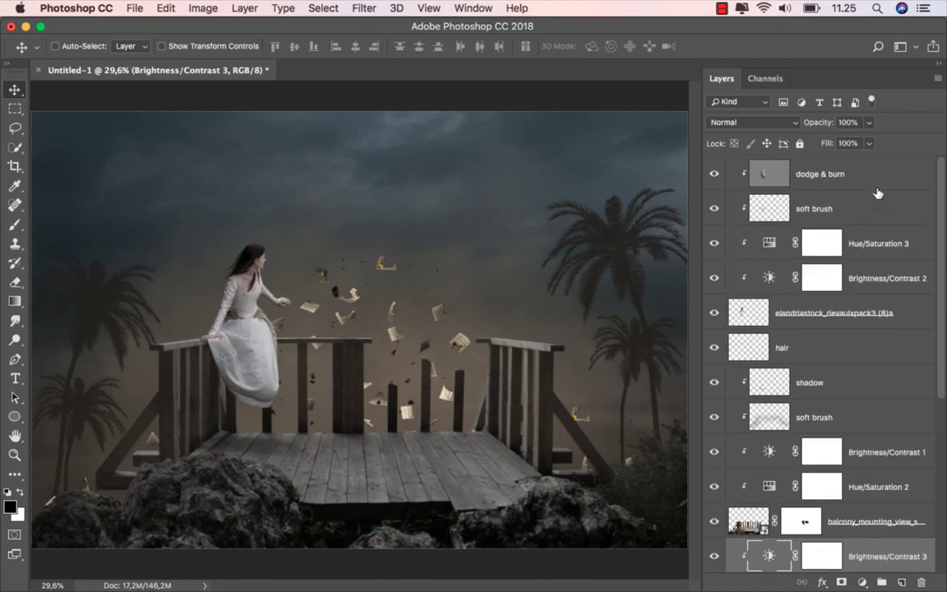
- Create a new empty layer over dodge & burn and name it 'brush'
{"action": "left_click", "coordinate": [867, 176]}
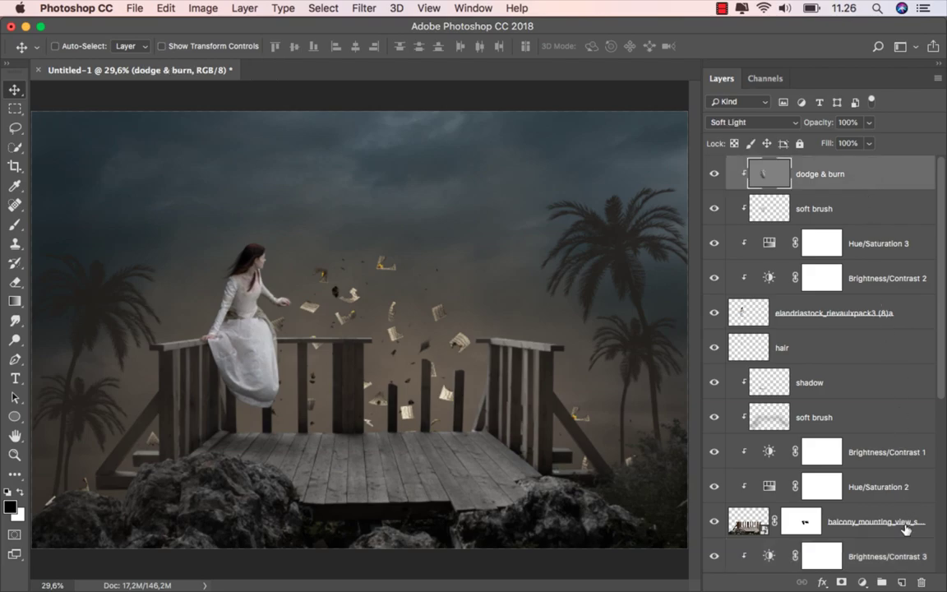
{"action": "key", "text": "ctrl+shift+alt+n"}
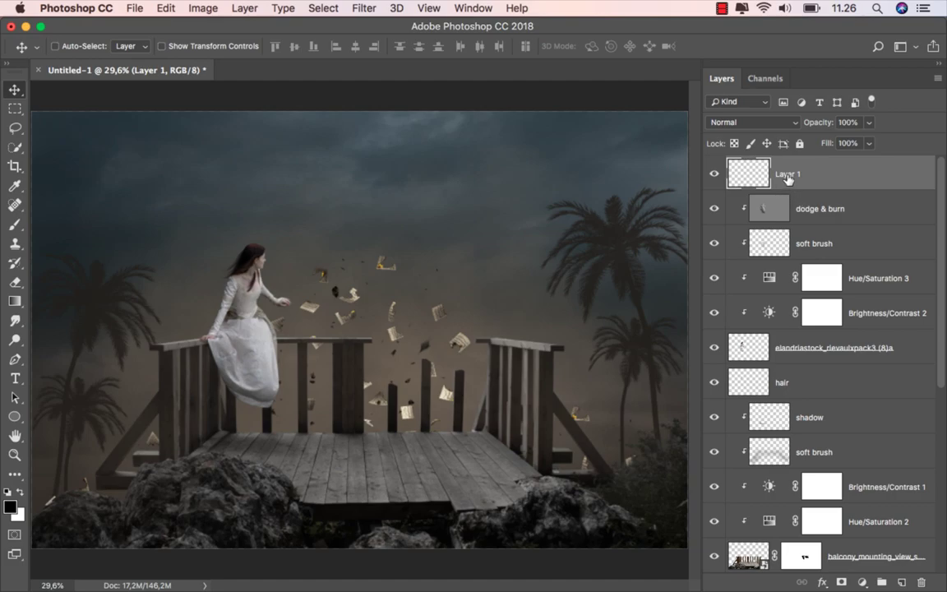
{"action": "double_click", "coordinate": [788, 176]}
{"action": "type", "text": "brush"}
{"action": "key", "text": "Return"}
- Select the Brush tool with the 129 px cloudy effect tip at 10% opacity
{"action": "left_click", "coordinate": [14, 224]}
{"action": "right_click", "coordinate": [227, 256]}
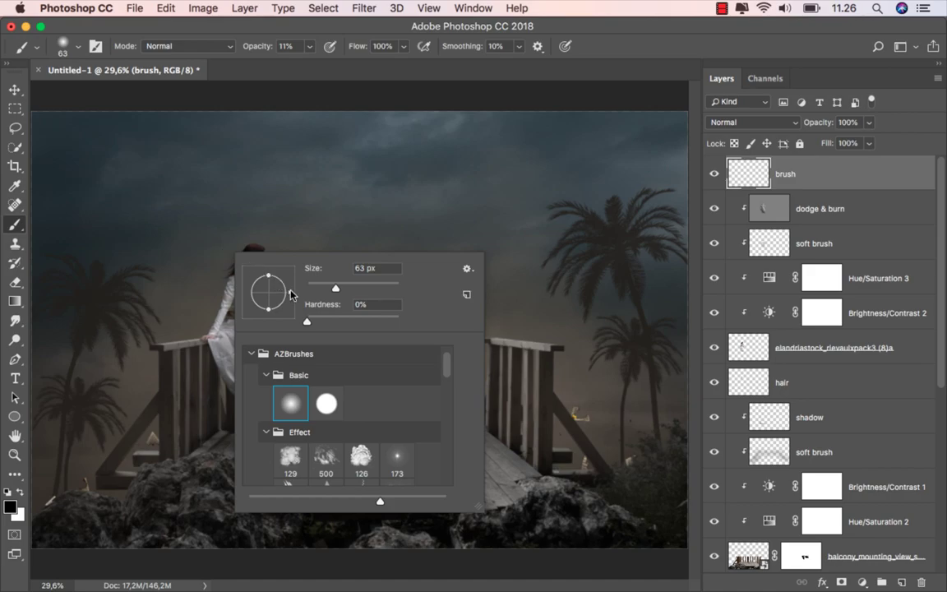
{"action": "left_click", "coordinate": [292, 460]}
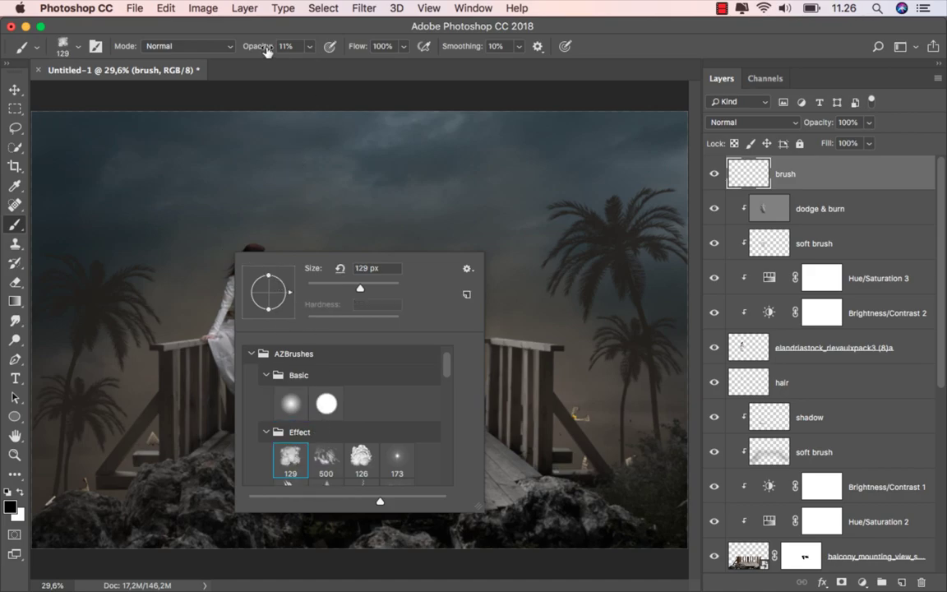
{"action": "left_click_drag", "start_coordinate": [266, 51], "coordinate": [256, 49]}
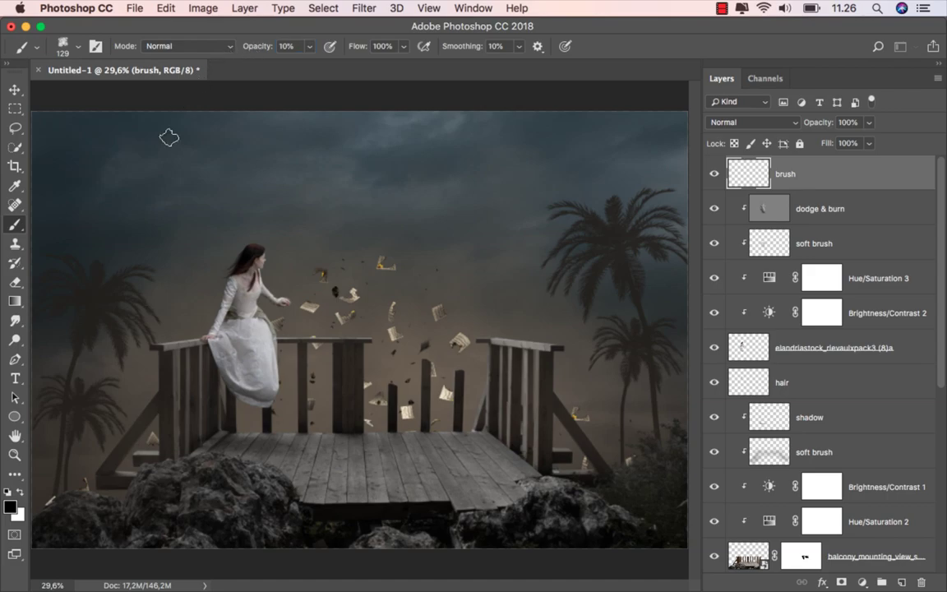
- Set the foreground colour to warm brown a57959
{"action": "left_click", "coordinate": [11, 507]}
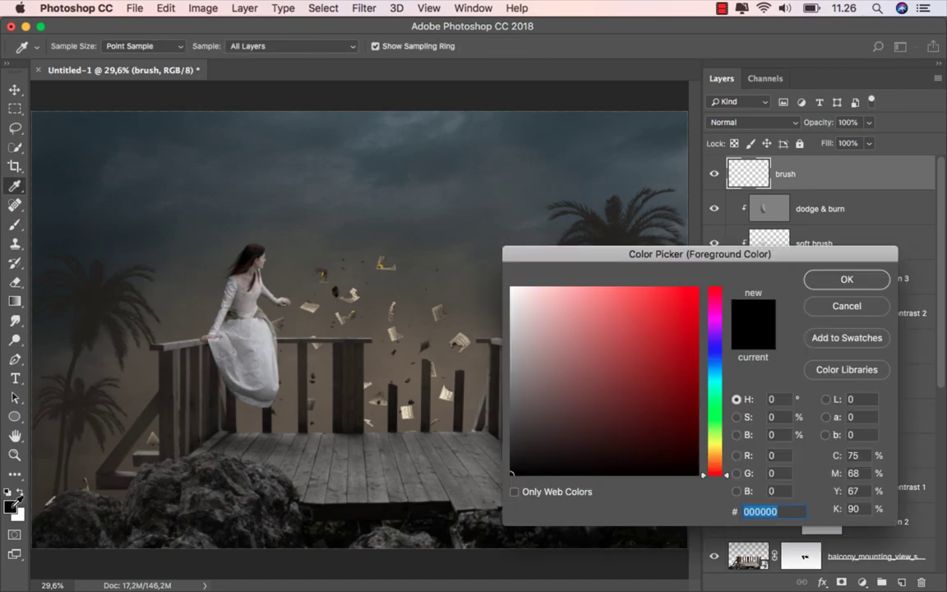
{"action": "mouse_move", "coordinate": [566, 395]}
{"action": "left_mouse_down"}
{"action": "mouse_move", "coordinate": [584, 349]}
{"action": "mouse_move", "coordinate": [596, 352]}
{"action": "left_mouse_up"}
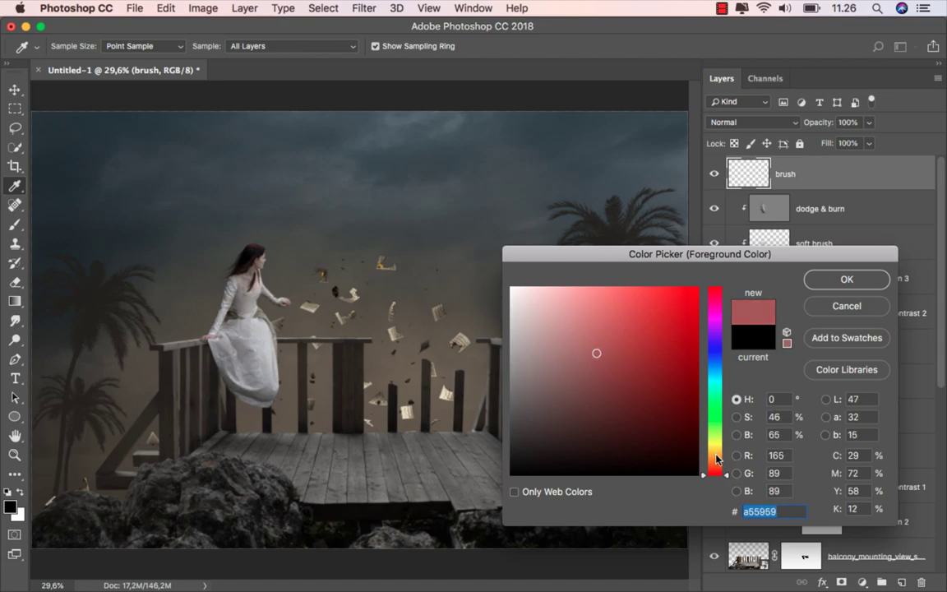
{"action": "left_click_drag", "start_coordinate": [718, 465], "coordinate": [723, 465]}
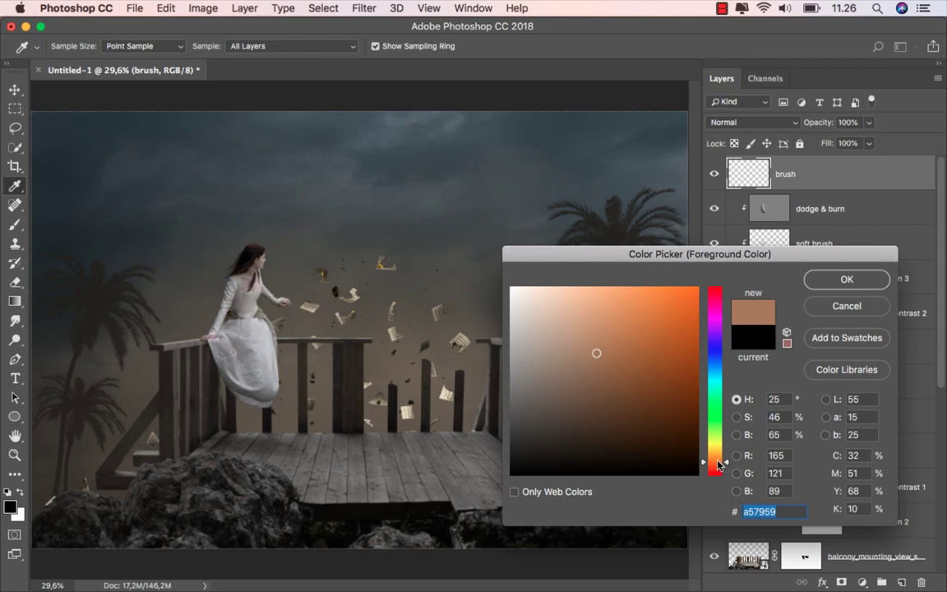
{"action": "left_click", "coordinate": [845, 278]}
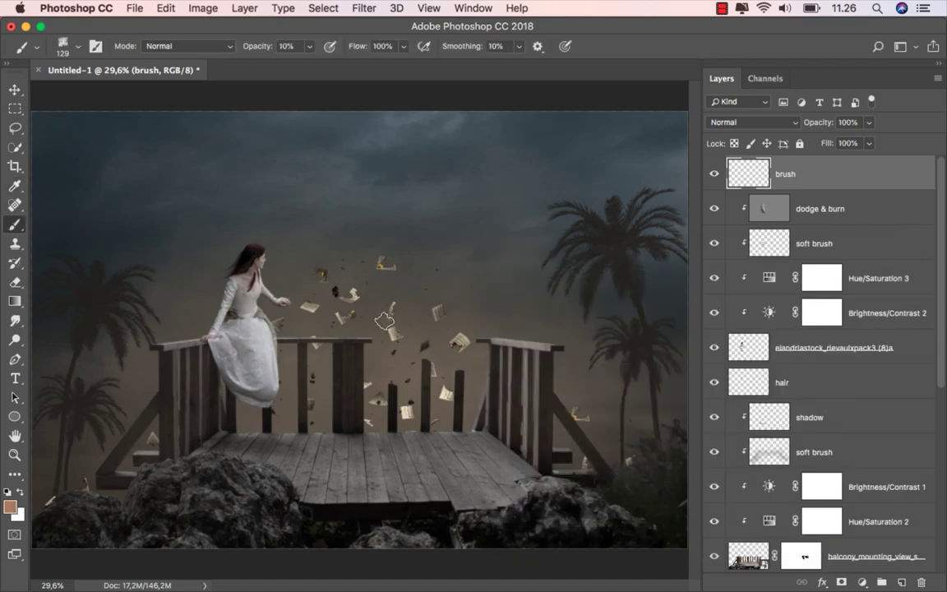
- Enlarge the brush to 700 px and paint a soft brown glow over the pages and railing
{"action": "key", "text": "bracketright"}
{"action": "key", "text": "bracketright"}
{"action": "key", "text": "bracketright"}
{"action": "key", "text": "bracketright"}
{"action": "key", "text": "bracketright"}
{"action": "key", "text": "bracketright"}
{"action": "key", "text": "bracketright"}
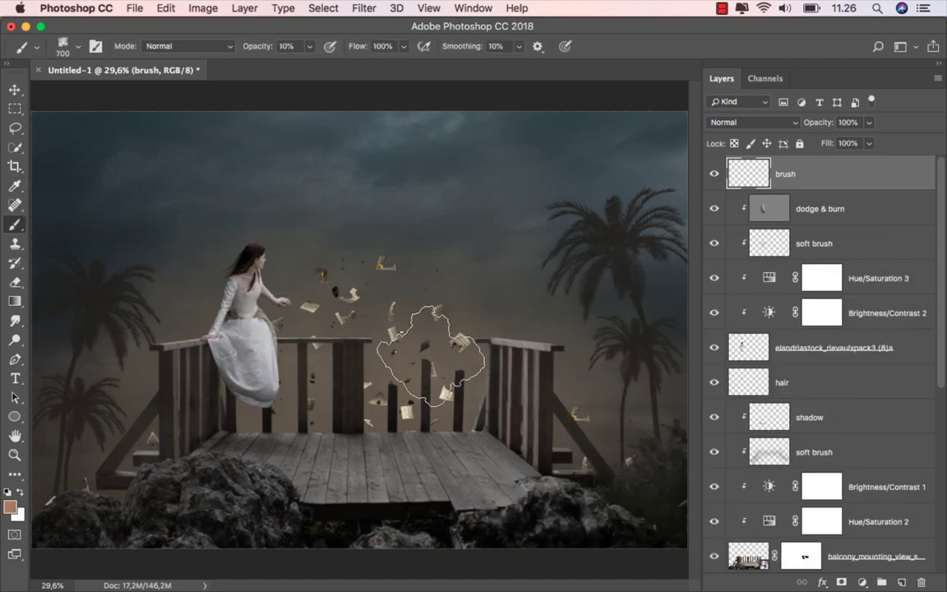
{"action": "key", "text": "bracketright"}
{"action": "key", "text": "bracketright"}
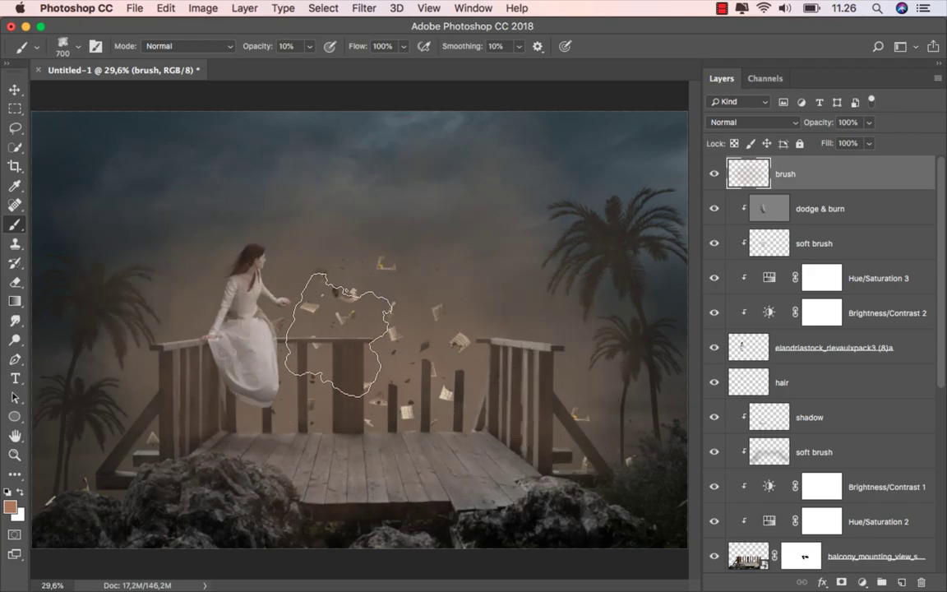
{"action": "left_click_drag", "start_coordinate": [338, 337], "coordinate": [359, 335]}
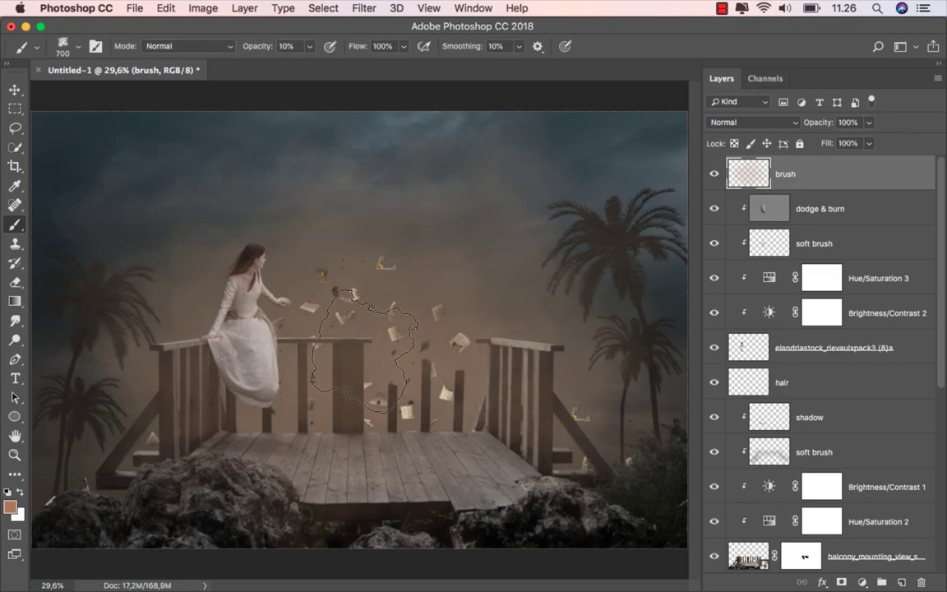
{"action": "mouse_move", "coordinate": [379, 356]}
{"action": "left_mouse_down"}
{"action": "mouse_move", "coordinate": [436, 325]}
{"action": "mouse_move", "coordinate": [345, 345]}
{"action": "mouse_move", "coordinate": [362, 382]}
{"action": "left_mouse_up"}
- Lower the brush layer to 49% opacity and toggle it to compare
{"action": "left_click", "coordinate": [869, 122]}
{"action": "left_click_drag", "start_coordinate": [869, 140], "coordinate": [835, 147]}
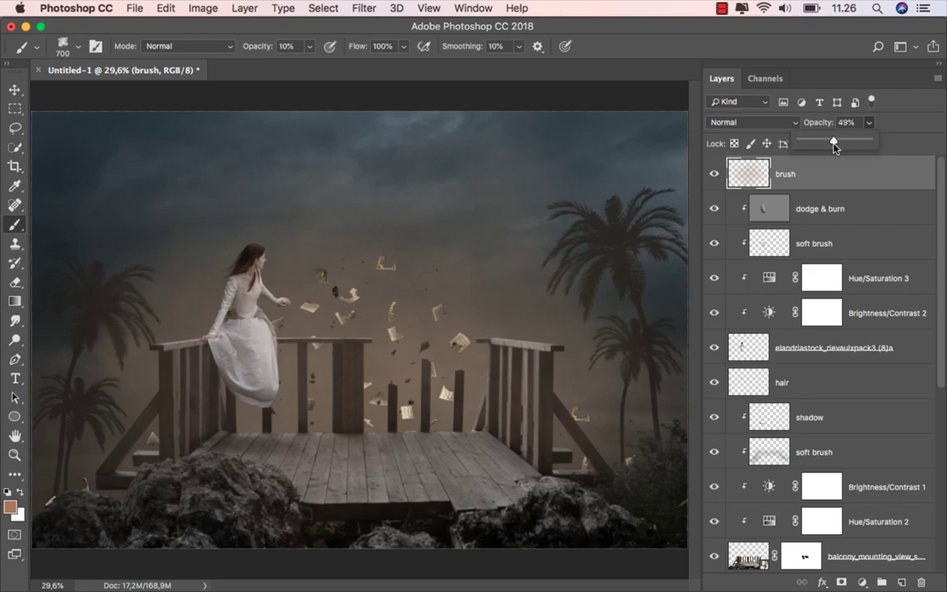
{"action": "left_click", "coordinate": [715, 175]}
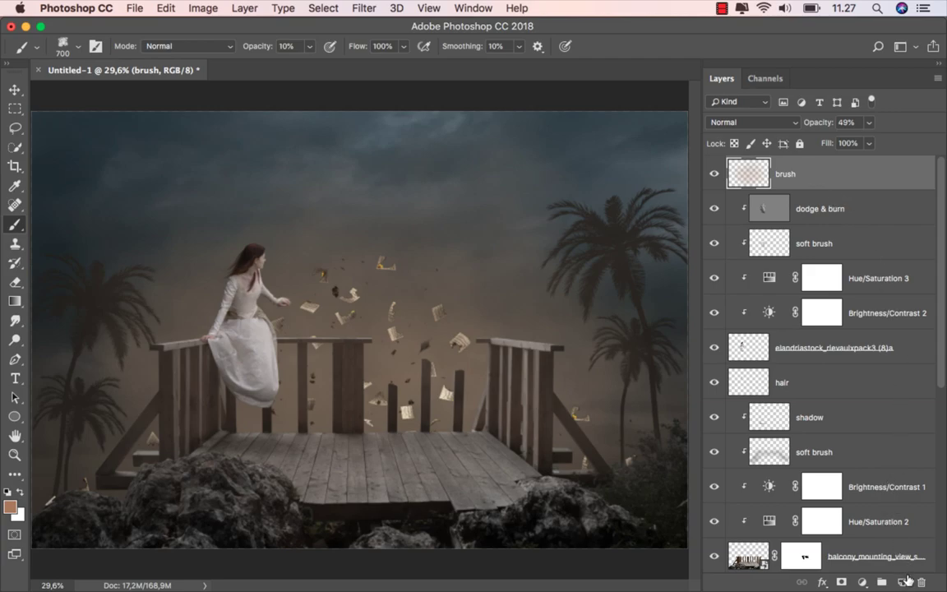
- Add another new layer named 'brush2'
{"action": "left_click", "coordinate": [902, 581]}
{"action": "double_click", "coordinate": [788, 173]}
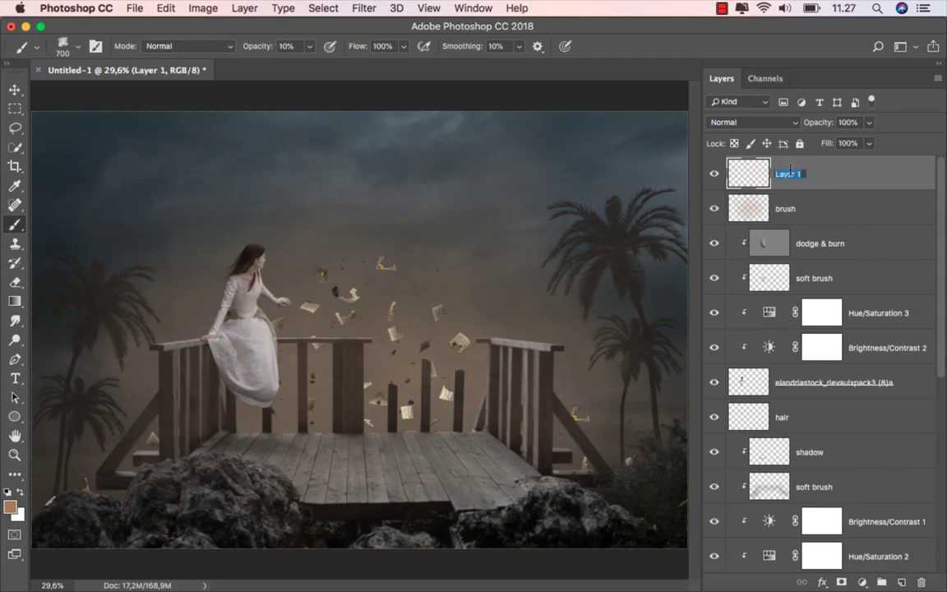
{"action": "type", "text": "brush"}
{"action": "type", "text": "2"}
{"action": "key", "text": "Return"}
- Set brush2 to Overlay so its warm glow deepens around the woman and pages
{"action": "left_click", "coordinate": [753, 122]}
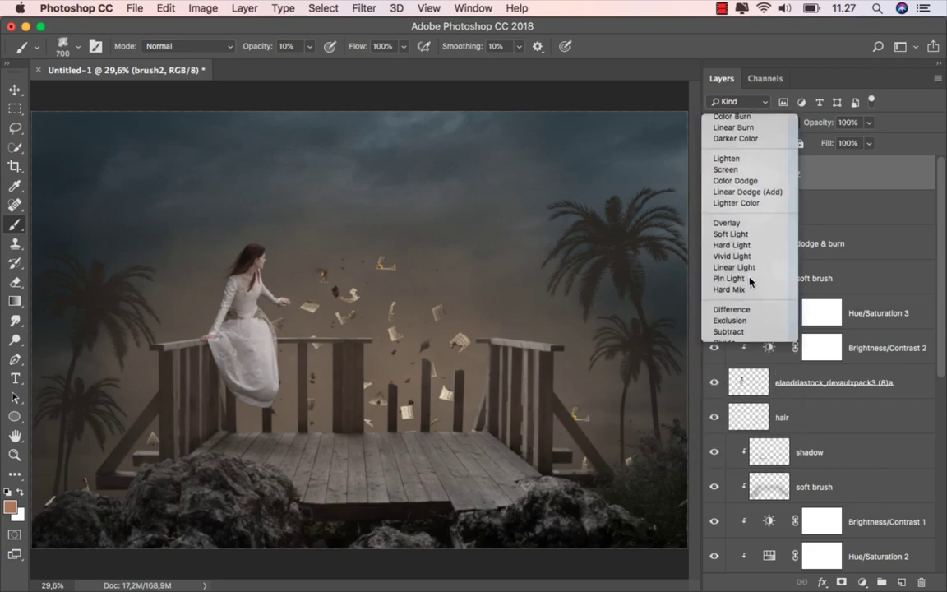
{"action": "left_click", "coordinate": [727, 222]}
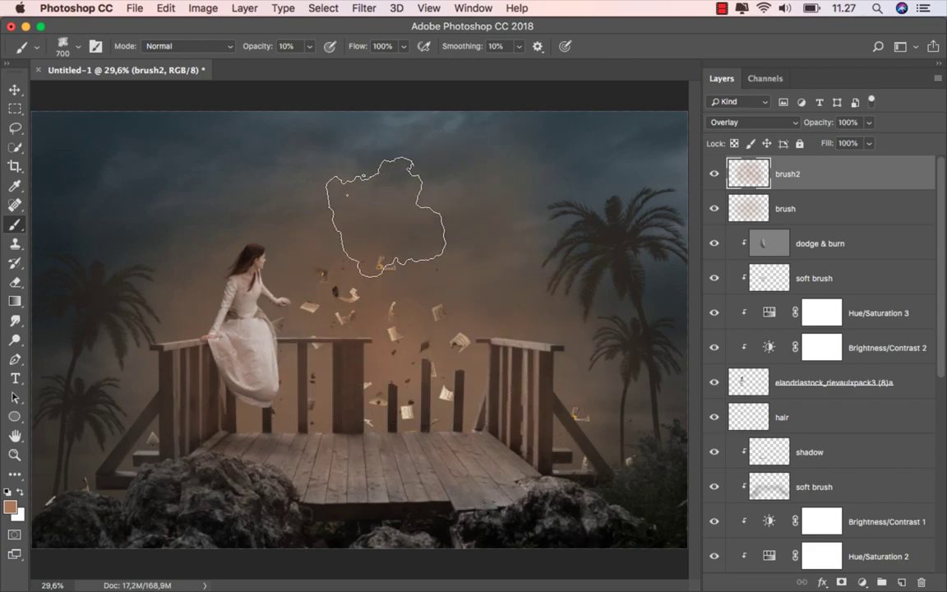
{"action": "left_click", "coordinate": [14, 89]}
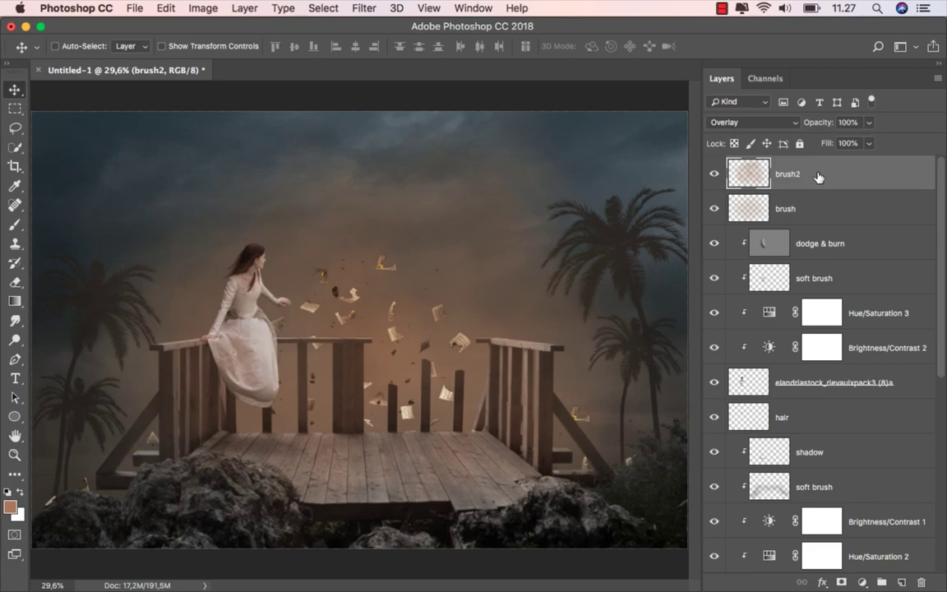
- Shift brush2's hue by +10 with Hue/Saturation
{"action": "key", "text": "super+u"}
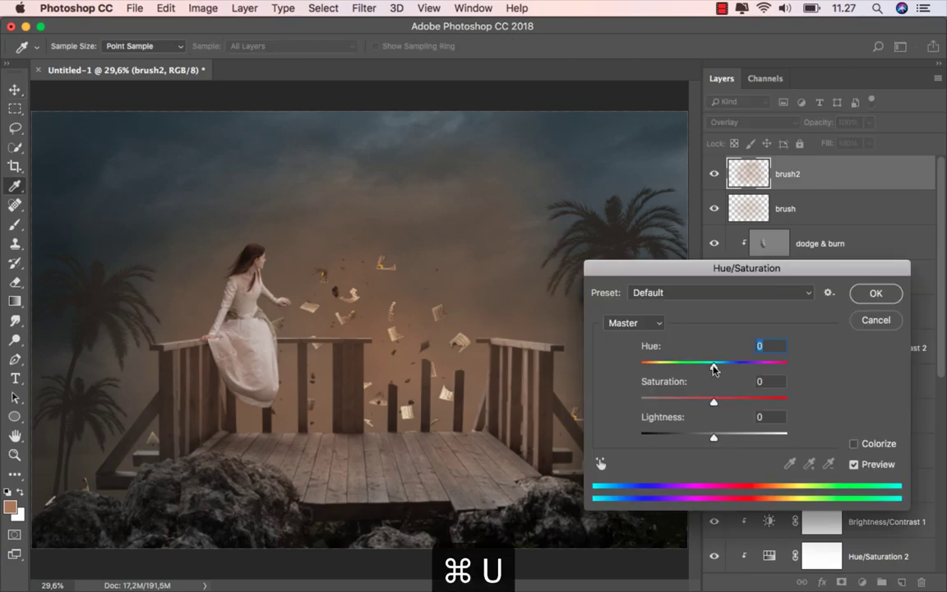
{"action": "left_click_drag", "start_coordinate": [709, 366], "coordinate": [722, 366]}
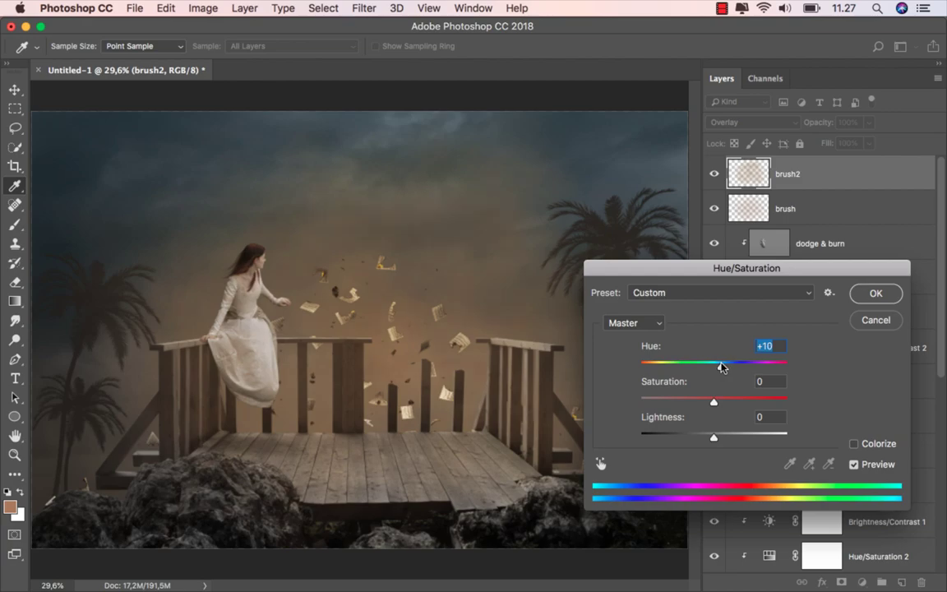
{"action": "left_click", "coordinate": [861, 295]}
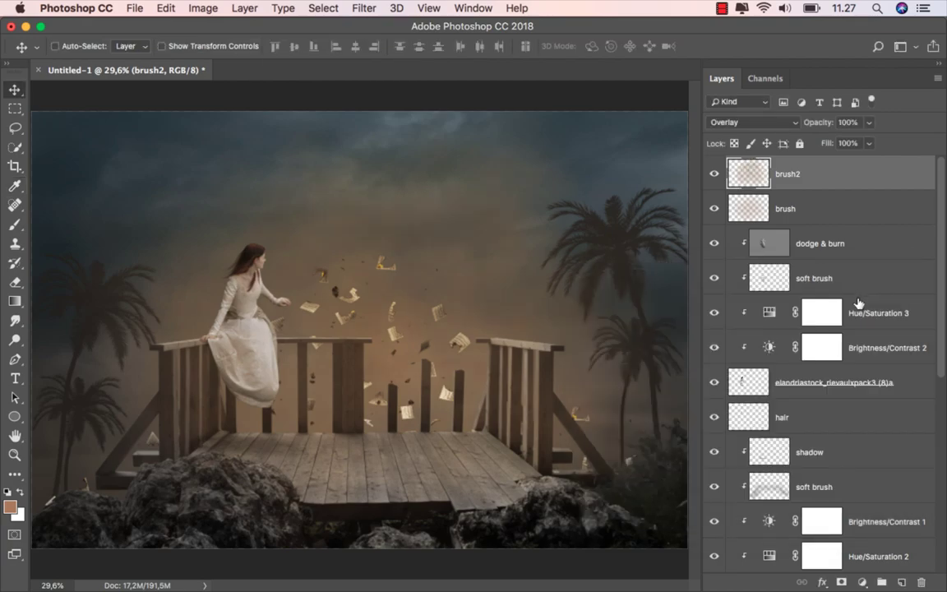
- Lower brush2 to 48% opacity and place the starfield_by_tbh_1138_d30dvm7 image into the composite
{"action": "left_click", "coordinate": [869, 122]}
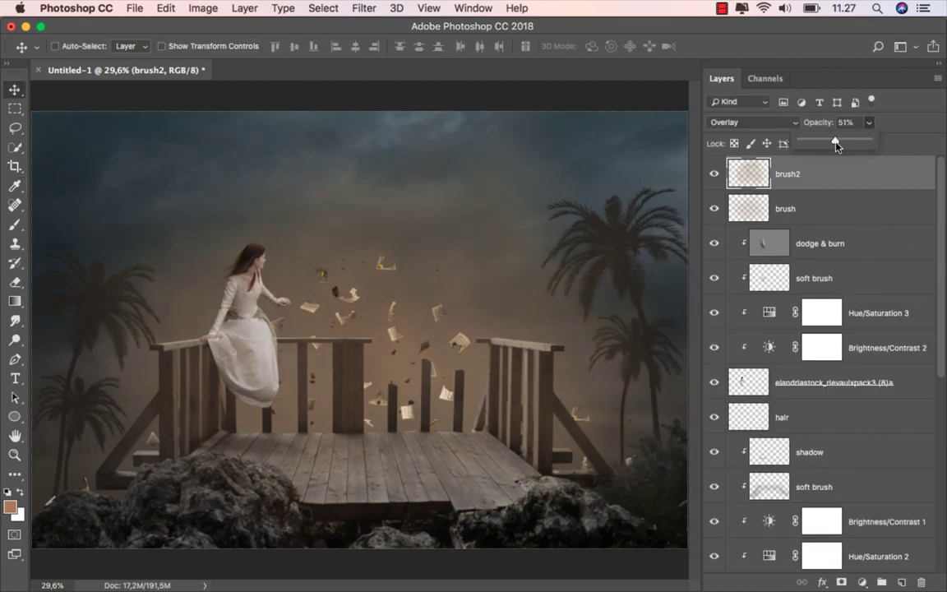
{"action": "left_click_drag", "start_coordinate": [837, 147], "coordinate": [835, 147]}
{"action": "left_click", "coordinate": [737, 156]}
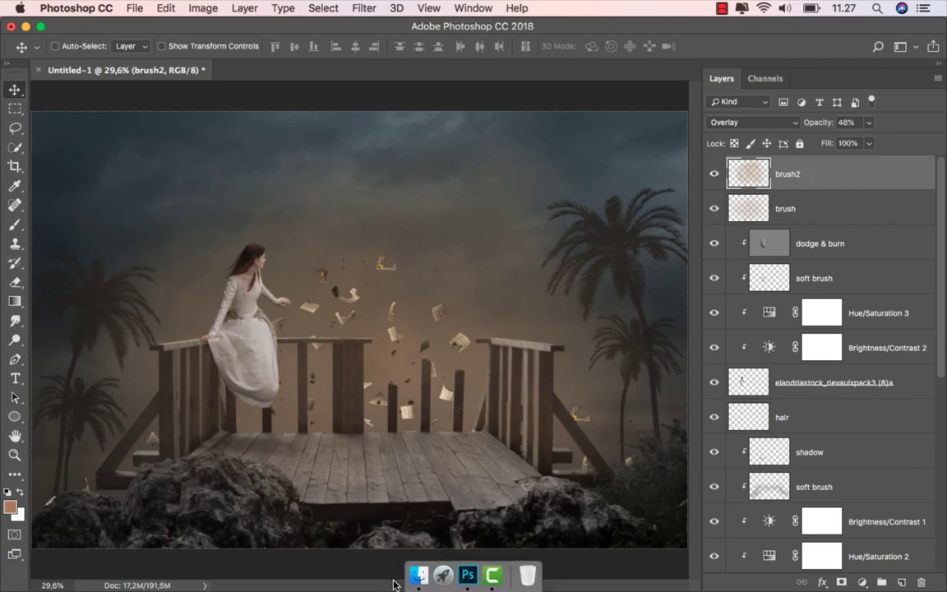
{"action": "left_click", "coordinate": [412, 578]}
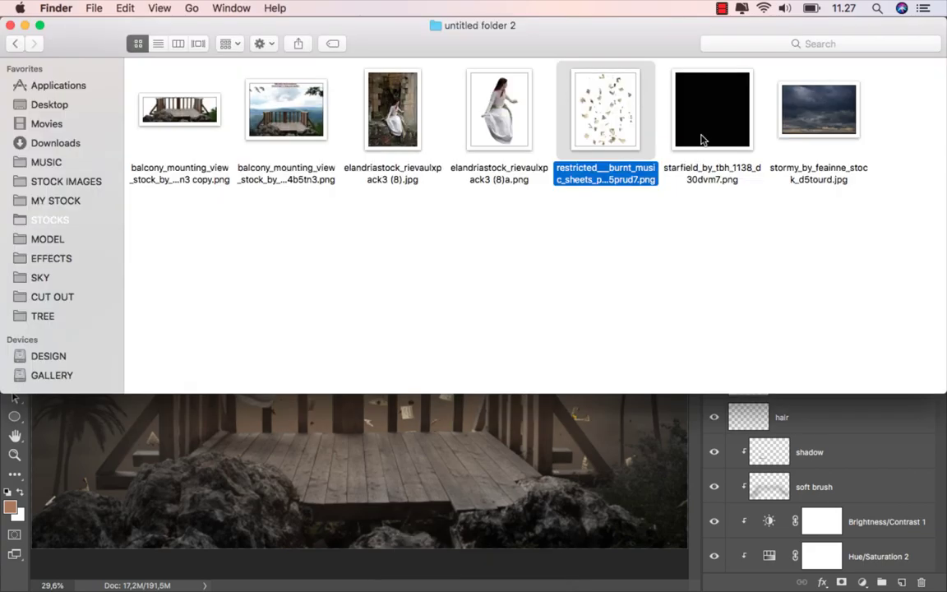
{"action": "left_click_drag", "start_coordinate": [702, 142], "coordinate": [433, 481]}
- Stretch the starfield wide enough to cover the canvas and commit the transform
{"action": "scroll", "coordinate": [395, 382], "scroll_direction": "down", "scroll_amount": 2}
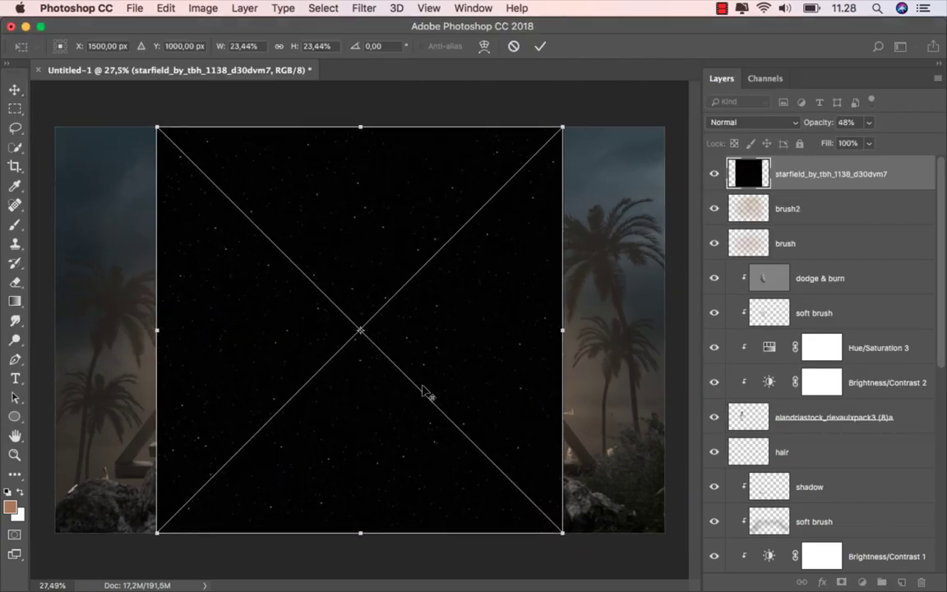
{"action": "left_click_drag", "start_coordinate": [558, 331], "coordinate": [657, 327]}
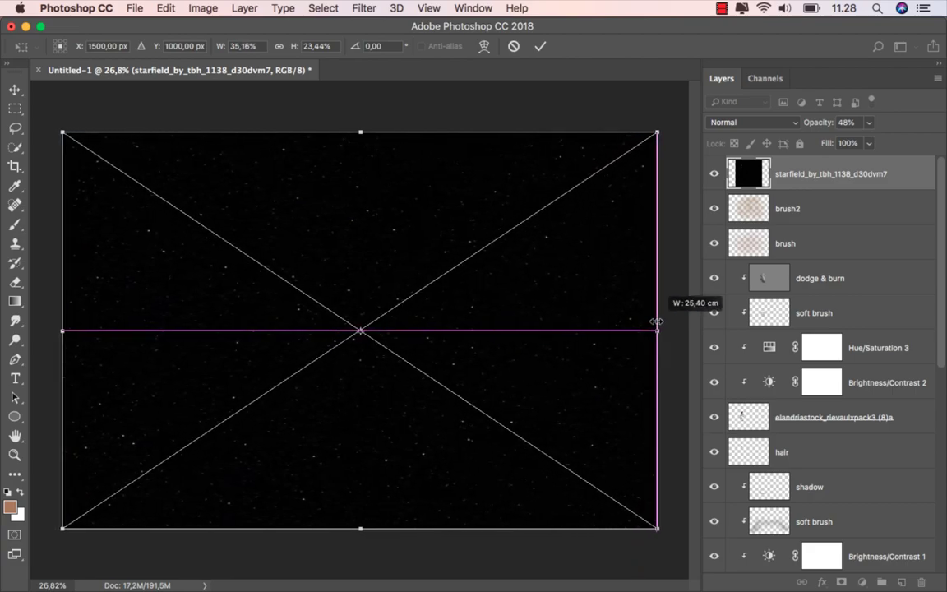
{"action": "left_click", "coordinate": [540, 46]}
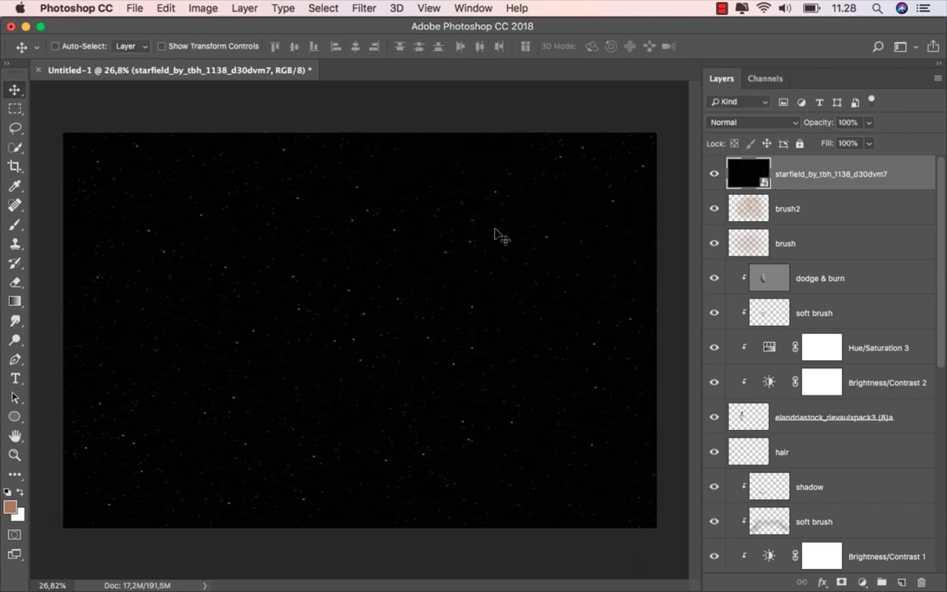
{"action": "scroll", "coordinate": [440, 311], "scroll_direction": "up", "scroll_amount": 1}
{"action": "scroll", "coordinate": [440, 311], "scroll_direction": "up", "scroll_amount": 1}
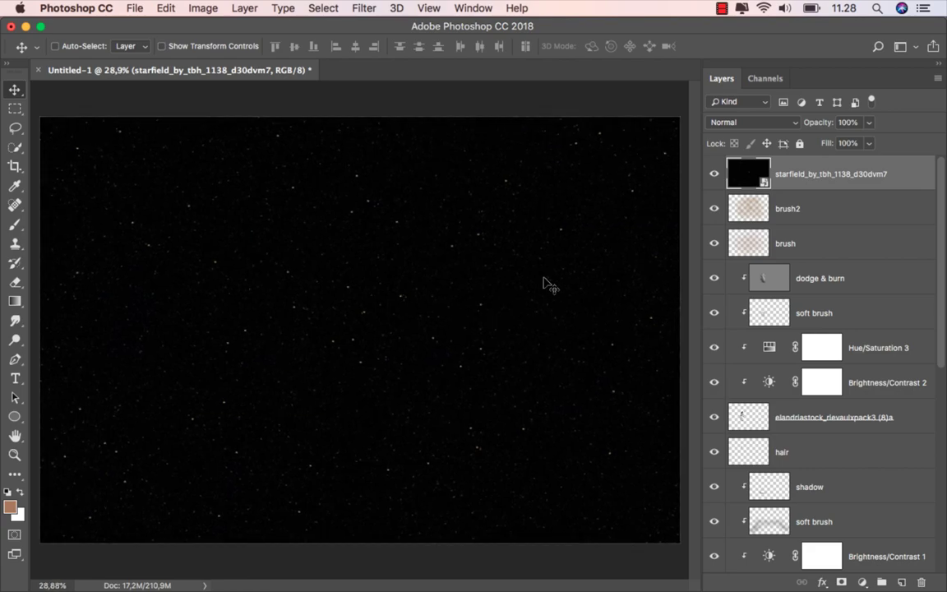
- Blend the starfield layer in Color Dodge mode
{"action": "left_click", "coordinate": [756, 123]}
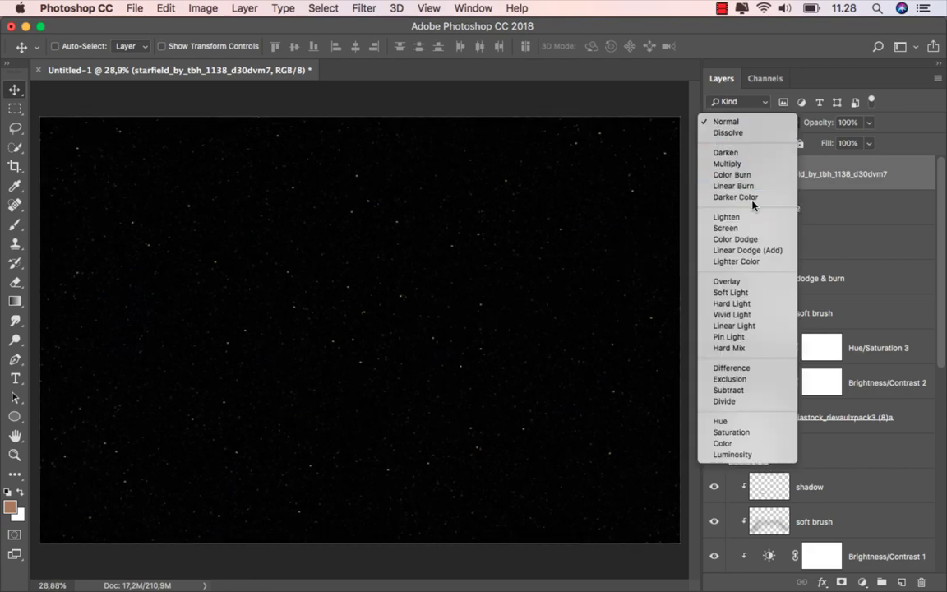
{"action": "scroll", "coordinate": [773, 240], "scroll_direction": "down", "scroll_amount": 1}
{"action": "left_click", "coordinate": [773, 240]}
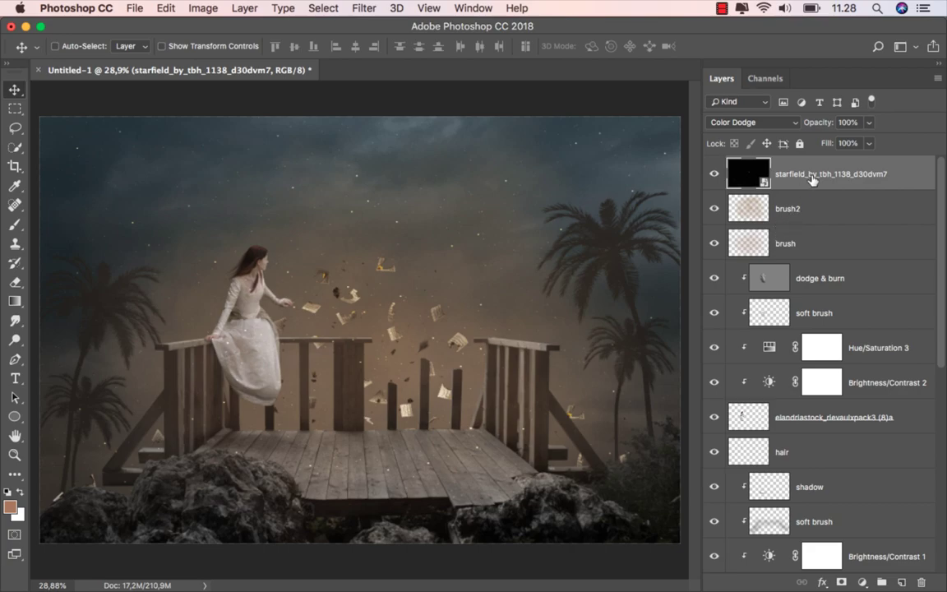
{"action": "left_click", "coordinate": [365, 8]}
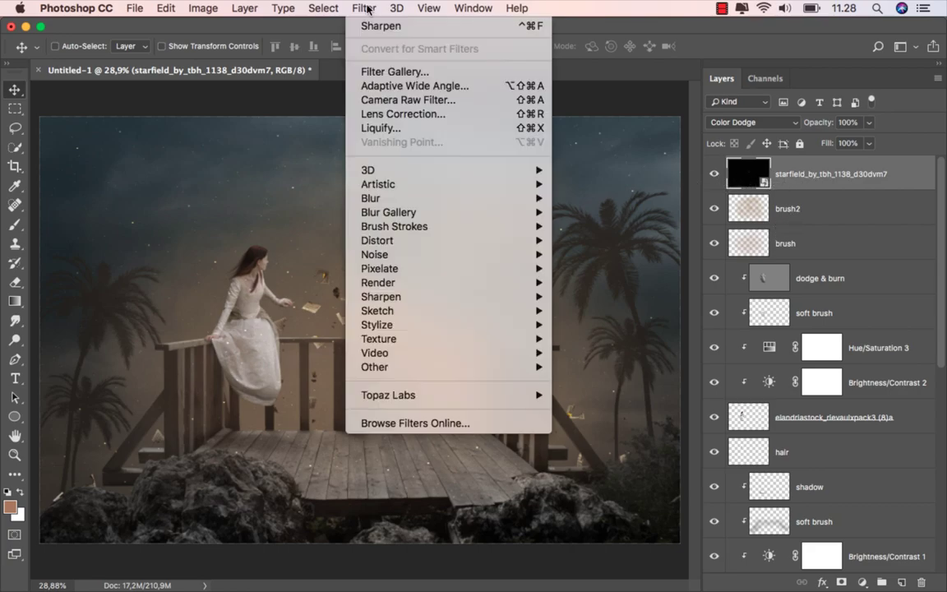
{"action": "mouse_move", "coordinate": [370, 198]}
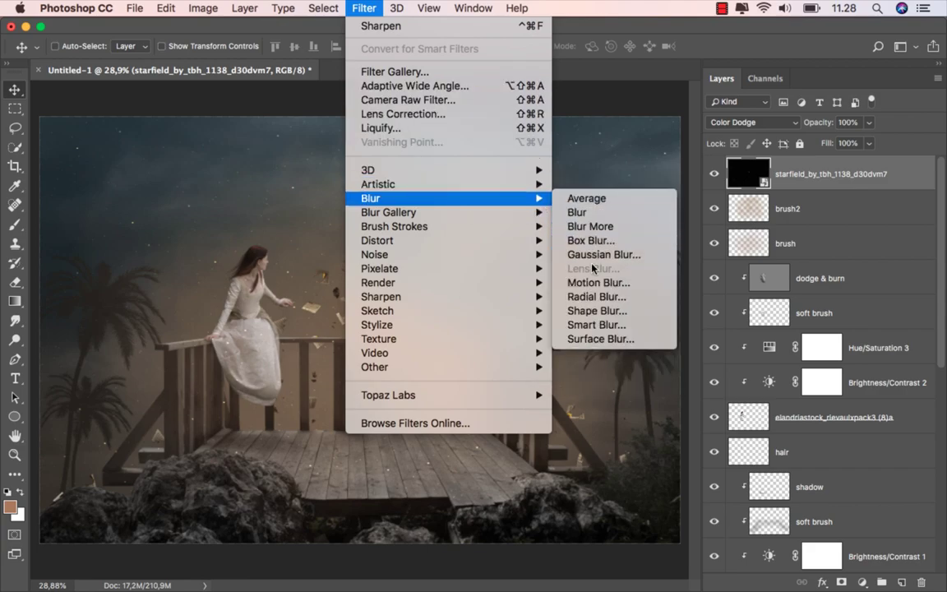
- Apply a 90°, 20-pixel Motion Blur to the starfield for rain streaks
{"action": "left_click", "coordinate": [640, 284]}
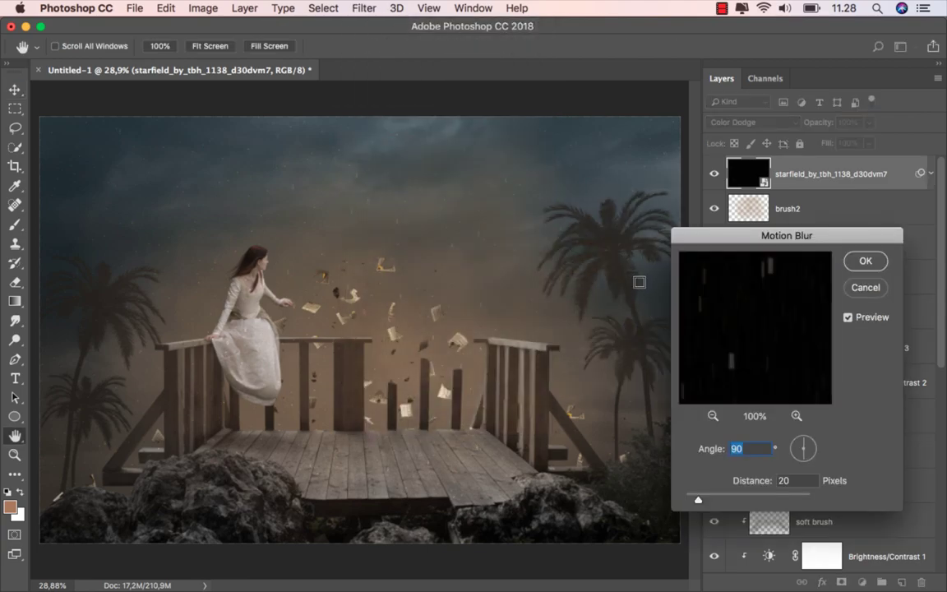
{"action": "left_click_drag", "start_coordinate": [750, 313], "coordinate": [751, 329]}
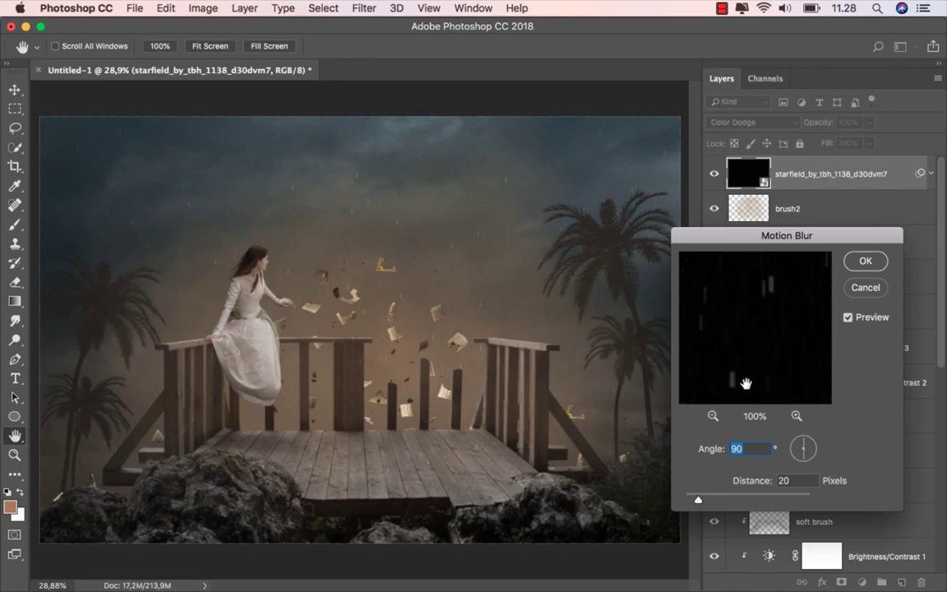
{"action": "key", "text": "Tab"}
{"action": "left_click", "coordinate": [866, 261]}
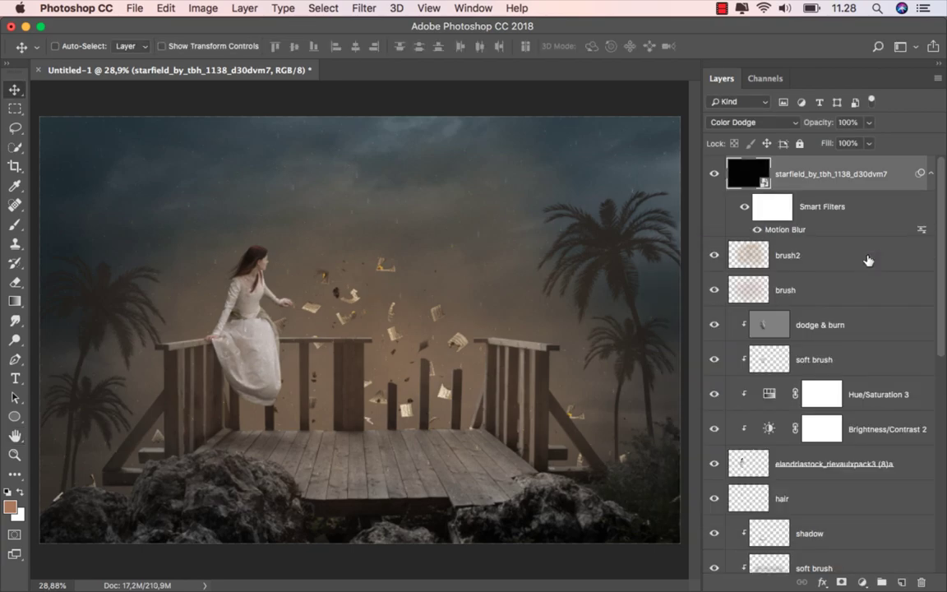
- Set the starfield layer opacity to 90%
{"action": "left_click", "coordinate": [869, 122]}
{"action": "left_click_drag", "start_coordinate": [868, 141], "coordinate": [863, 144]}
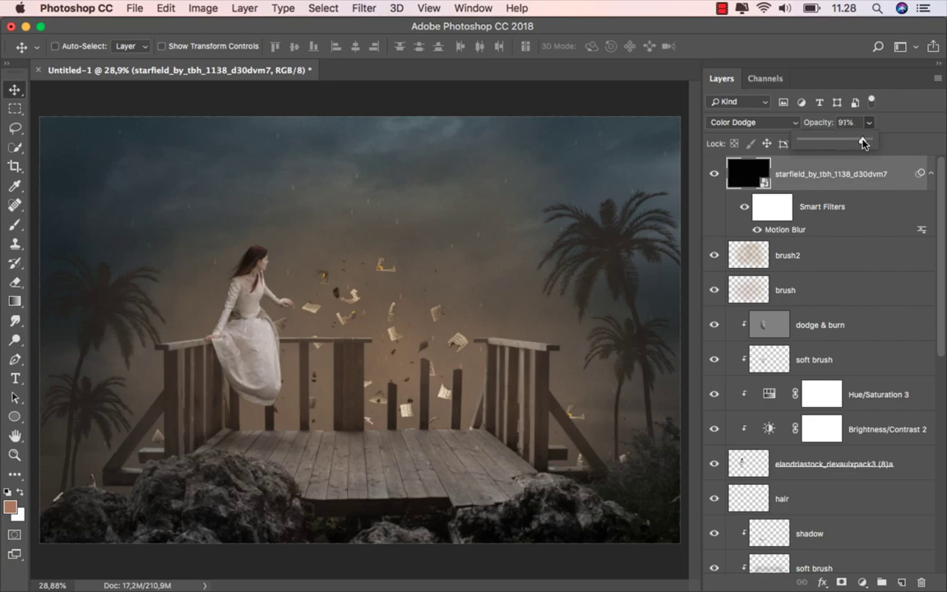
{"action": "left_click", "coordinate": [750, 165]}
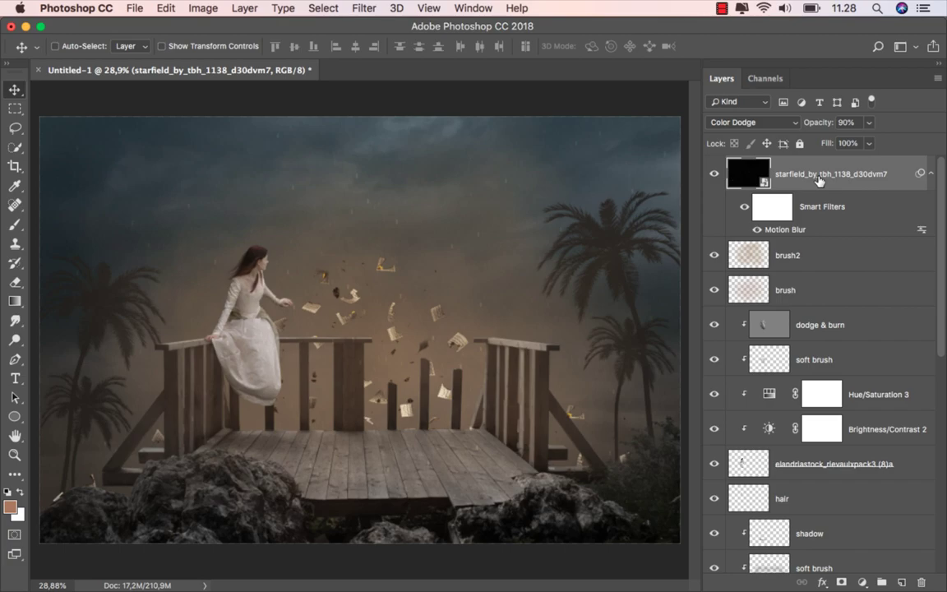
{"action": "left_click", "coordinate": [862, 582]}
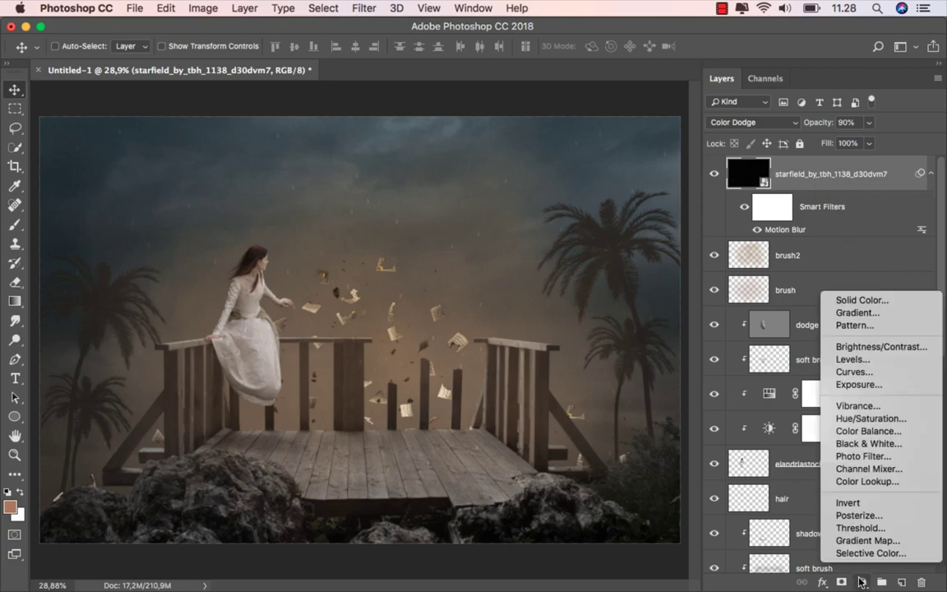
- Add a Color Balance adjustment with midtones at -5, +2, +20
{"action": "left_click", "coordinate": [902, 432]}
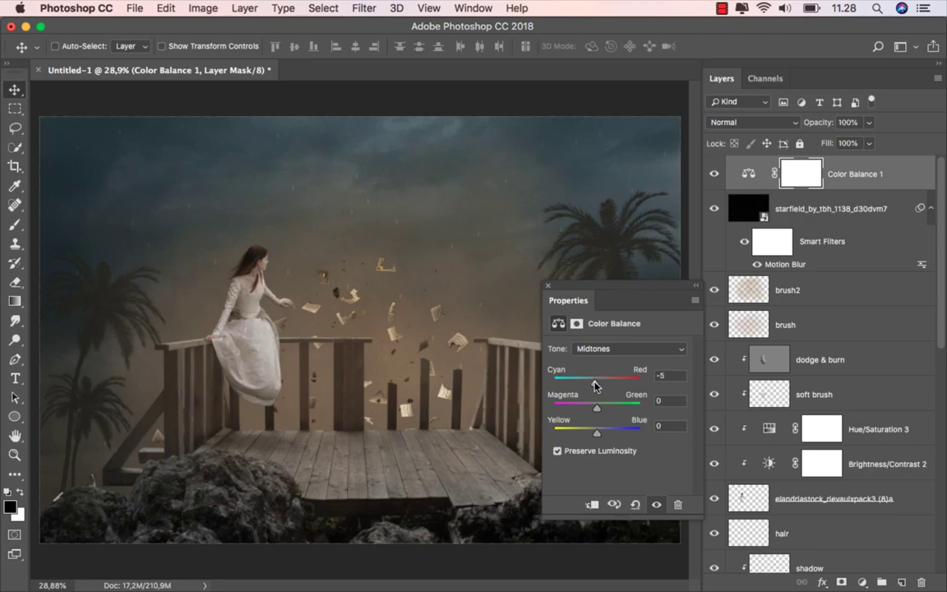
{"action": "left_click_drag", "start_coordinate": [595, 407], "coordinate": [597, 406]}
{"action": "left_click_drag", "start_coordinate": [597, 433], "coordinate": [606, 433]}
- Push the highlights +5 toward blue and toggle the adjustment to compare
{"action": "left_click", "coordinate": [612, 350]}
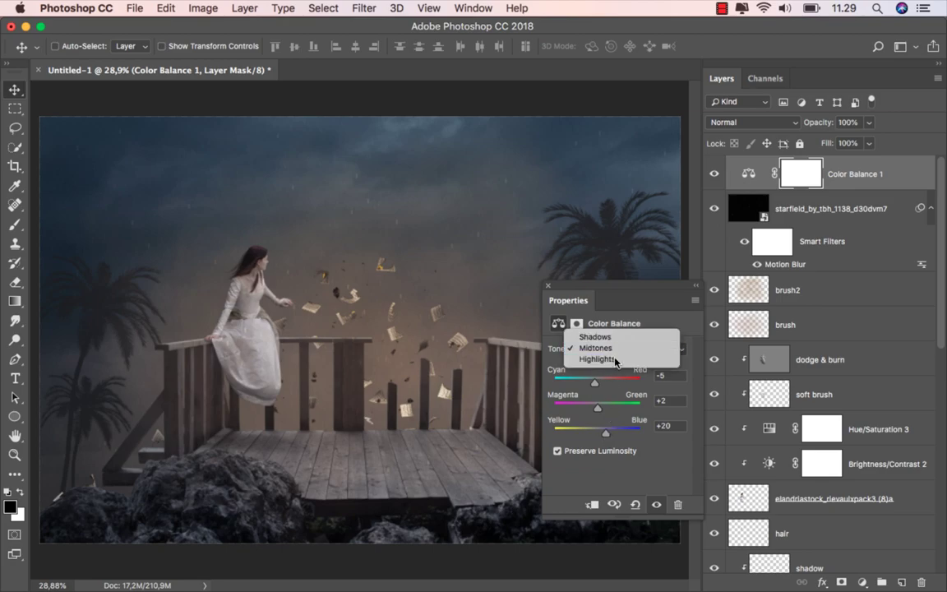
{"action": "left_click", "coordinate": [616, 361]}
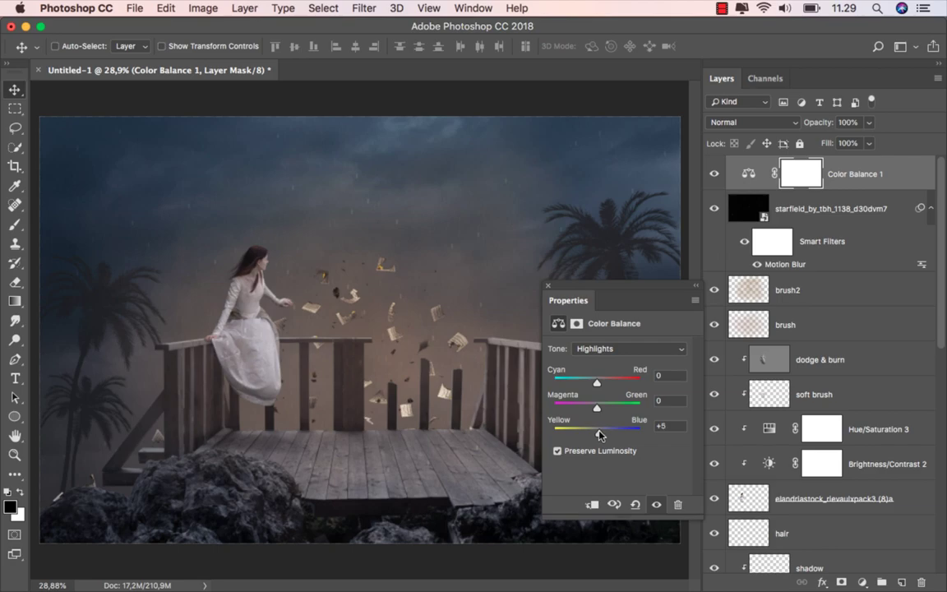
{"action": "left_click", "coordinate": [548, 289]}
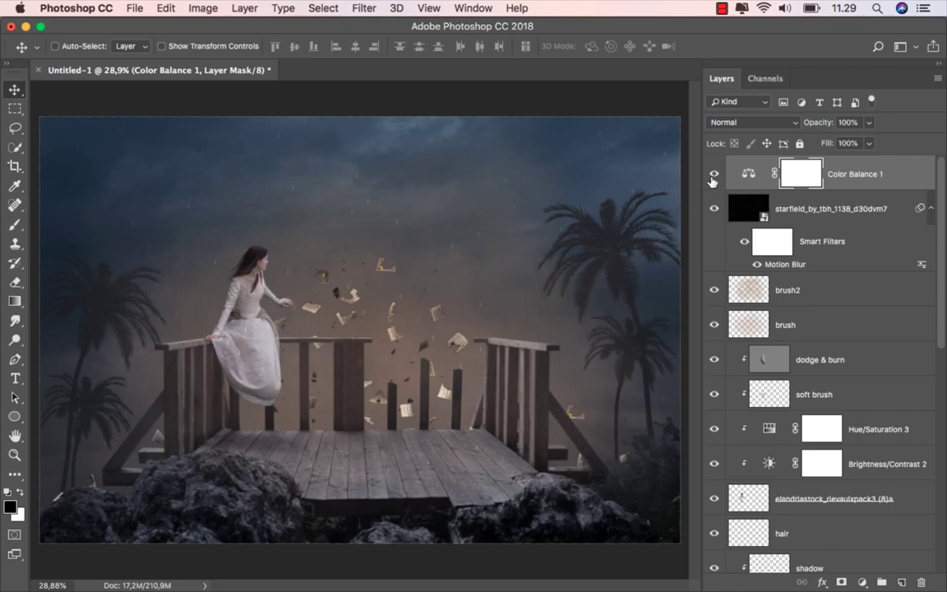
{"action": "left_click", "coordinate": [714, 174]}
{"action": "left_click", "coordinate": [715, 175]}
{"action": "left_click", "coordinate": [854, 175]}
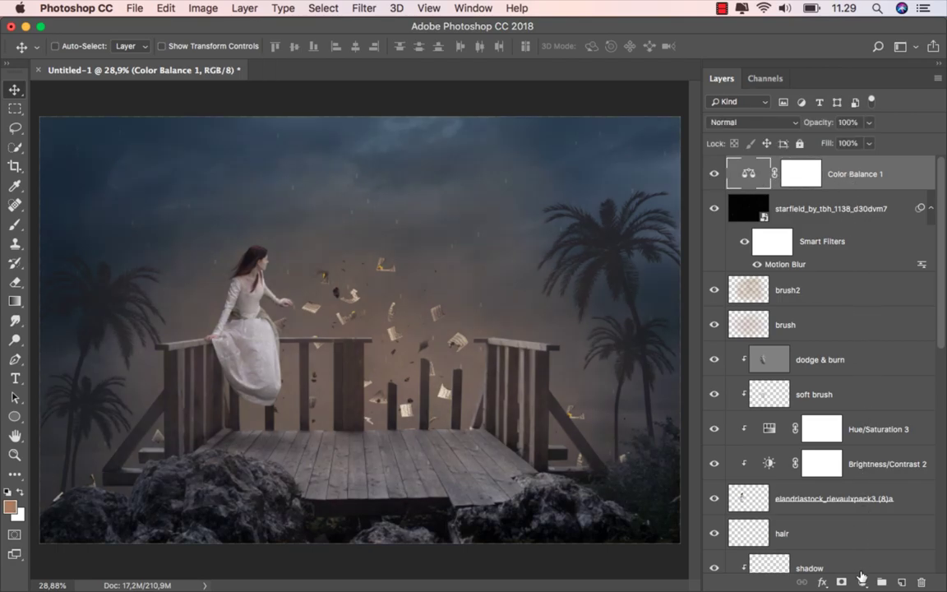
{"action": "left_click", "coordinate": [861, 582]}
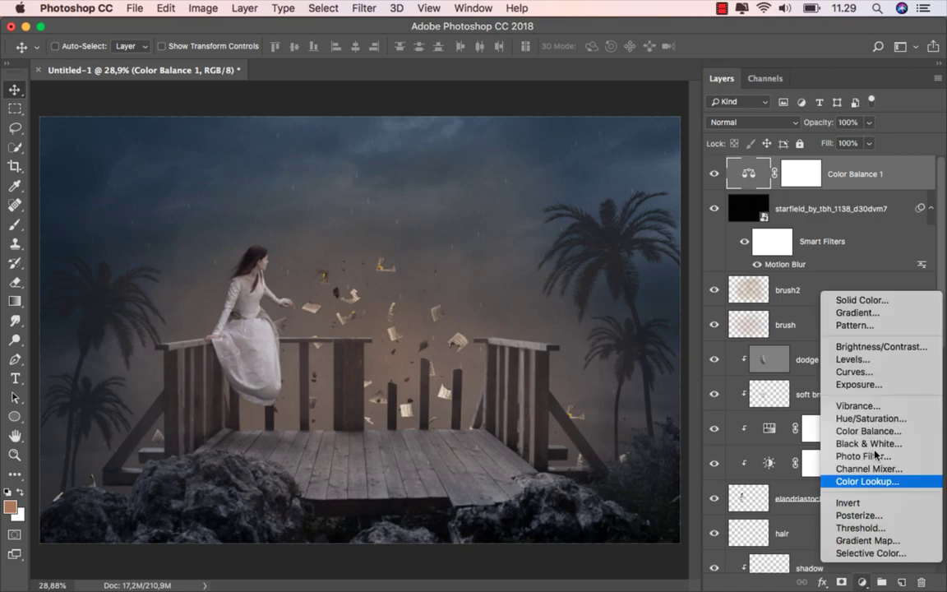
- Add a reversed radial black-to-white Gradient Fill at 31°
{"action": "left_click", "coordinate": [886, 314]}
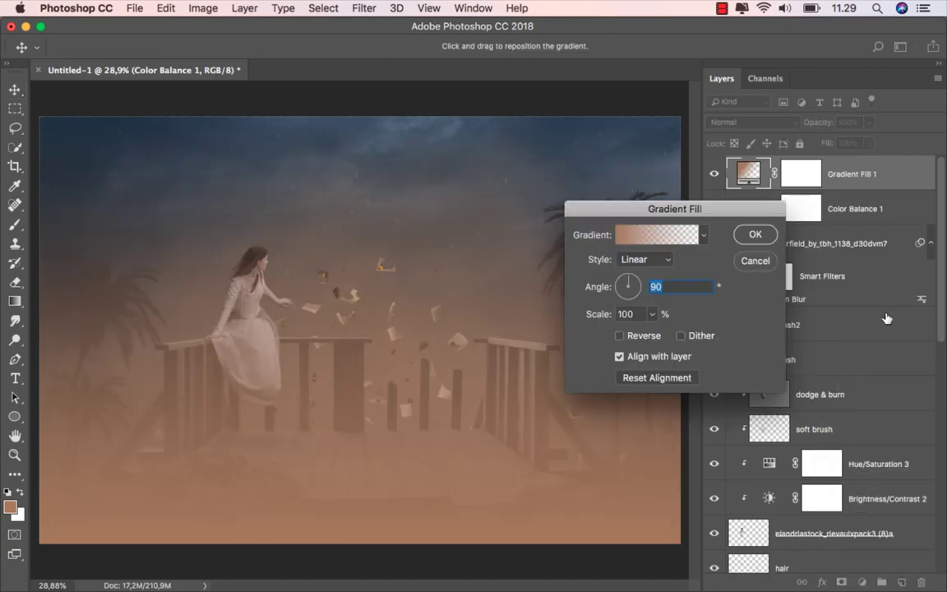
{"action": "left_click", "coordinate": [703, 236]}
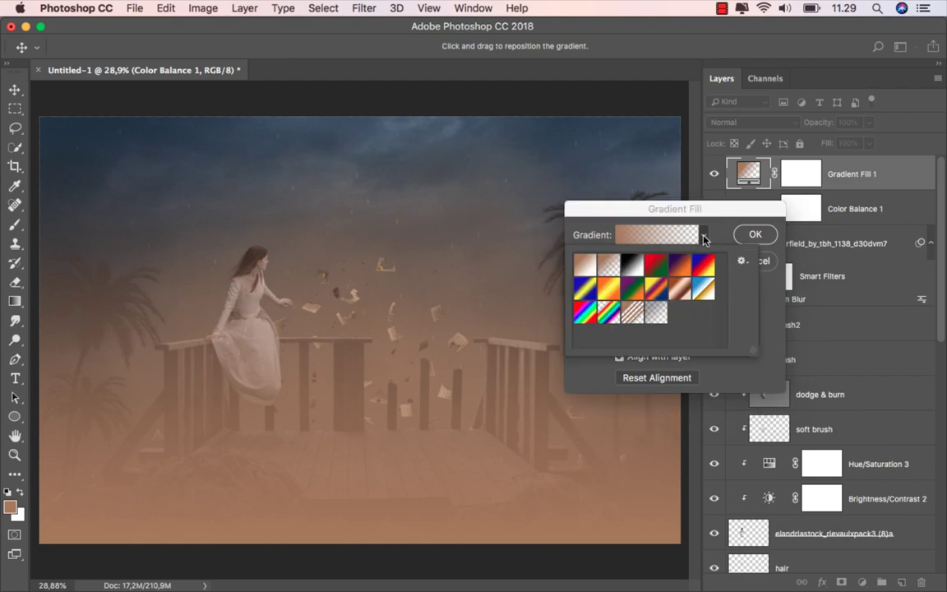
{"action": "left_click", "coordinate": [639, 264]}
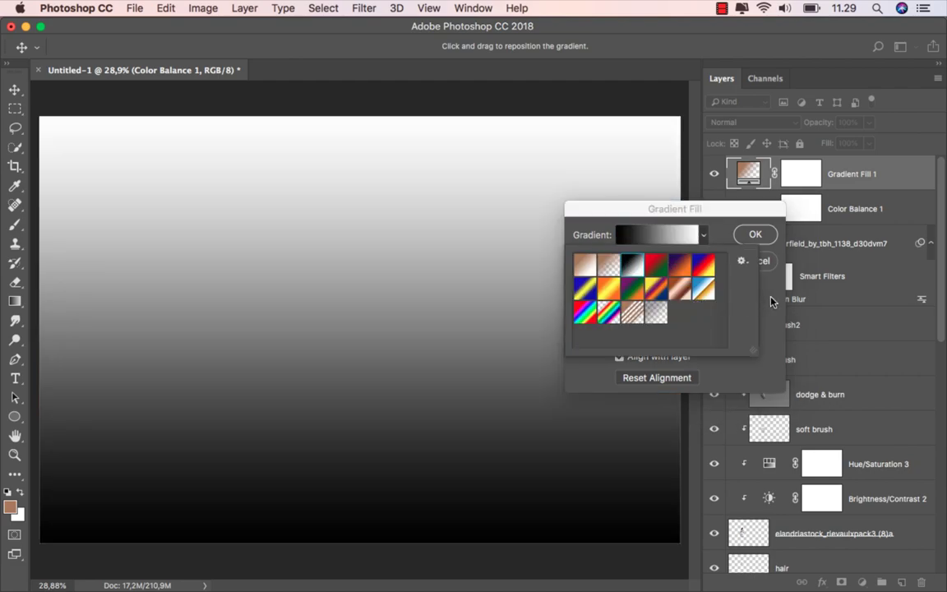
{"action": "left_click", "coordinate": [685, 306]}
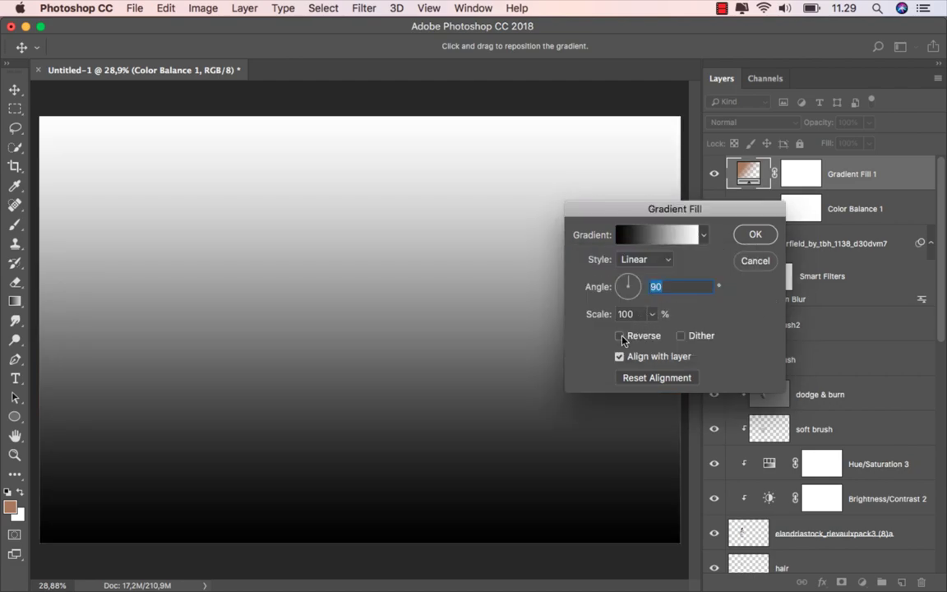
{"action": "left_click", "coordinate": [644, 259]}
{"action": "left_click", "coordinate": [640, 270]}
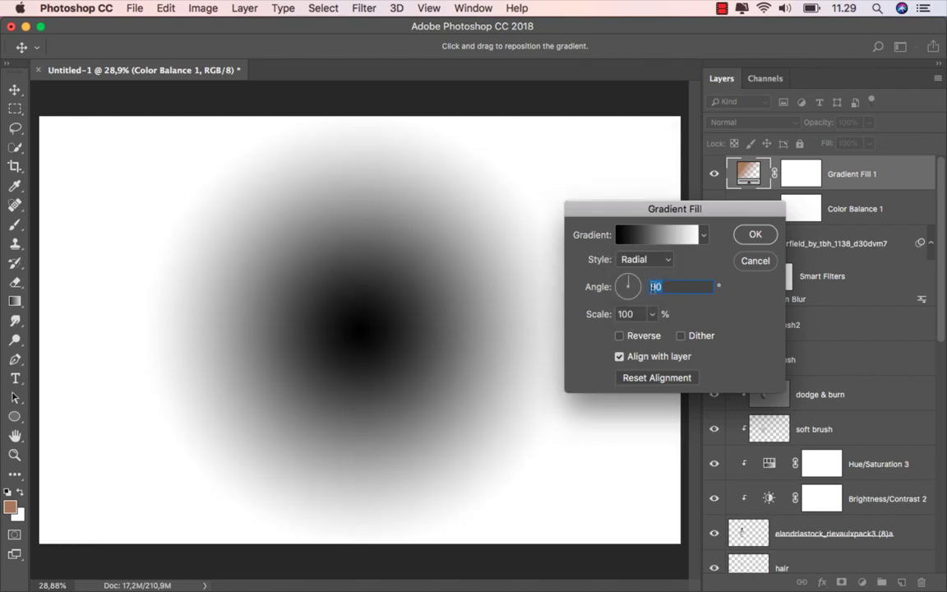
{"action": "left_click", "coordinate": [620, 335]}
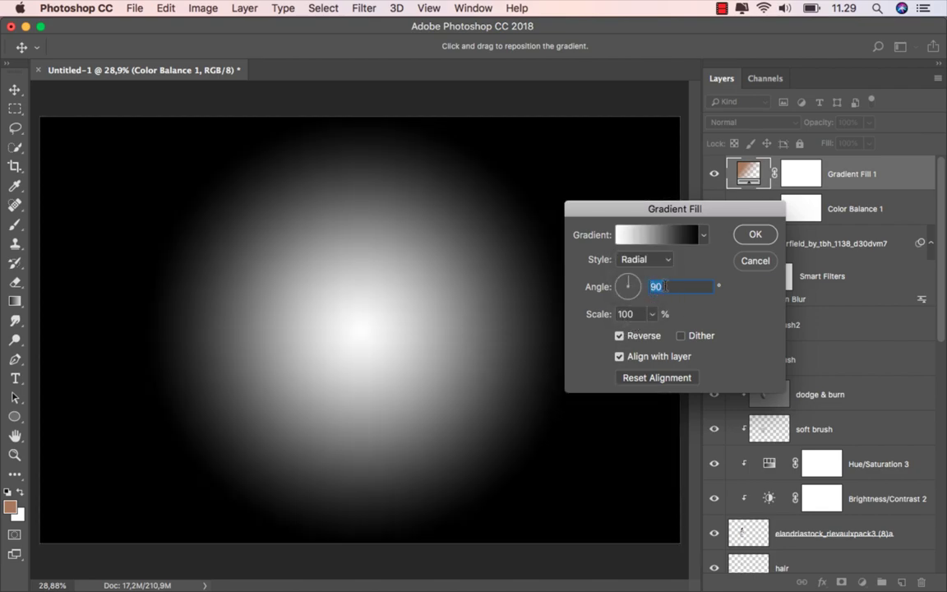
{"action": "type", "text": "31"}
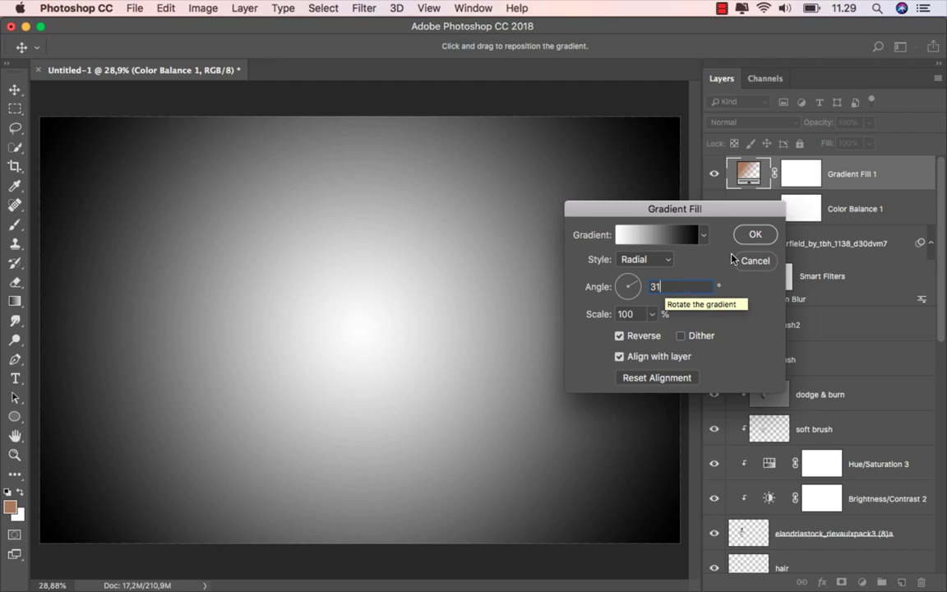
{"action": "left_click", "coordinate": [754, 235]}
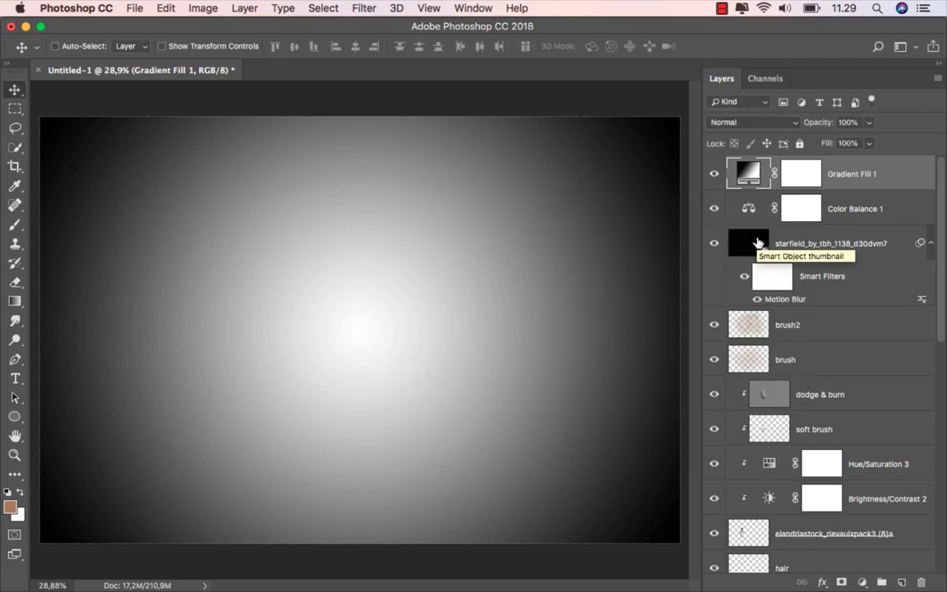
- Set Gradient Fill 1 to Overlay, toggle it to compare, and reopen its settings
{"action": "left_click", "coordinate": [738, 125]}
{"action": "left_click", "coordinate": [750, 282]}
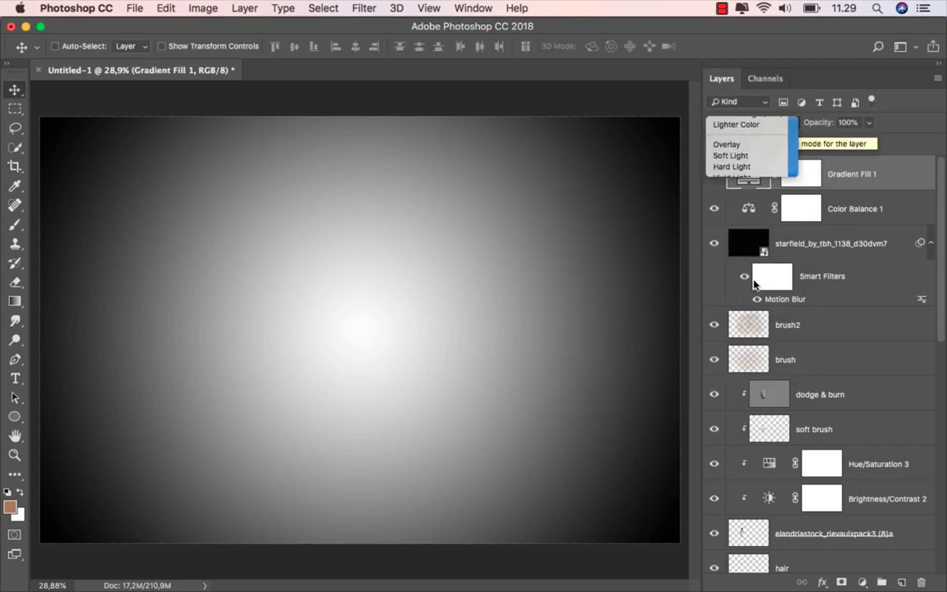
{"action": "left_click", "coordinate": [715, 176]}
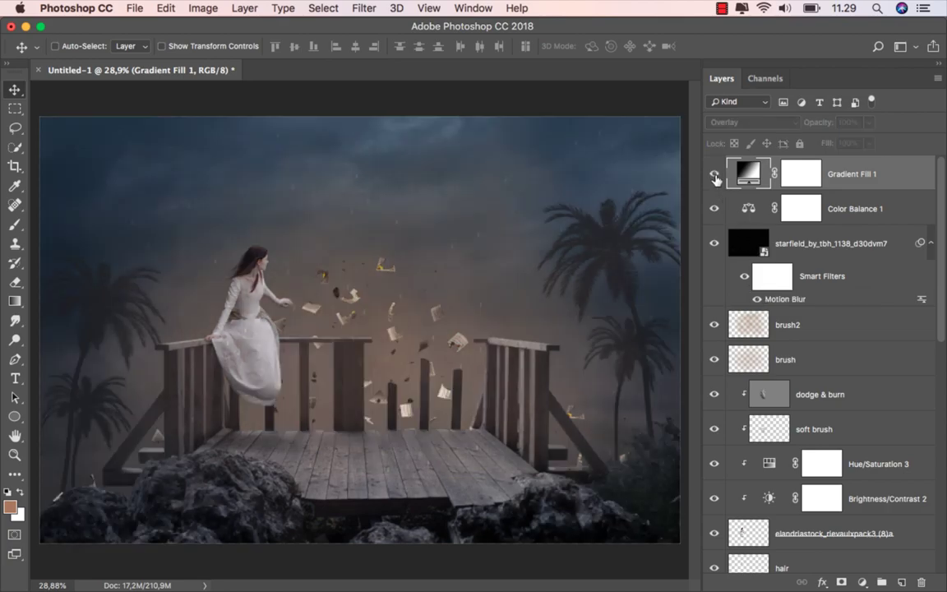
{"action": "left_click", "coordinate": [715, 176]}
{"action": "double_click", "coordinate": [738, 184]}
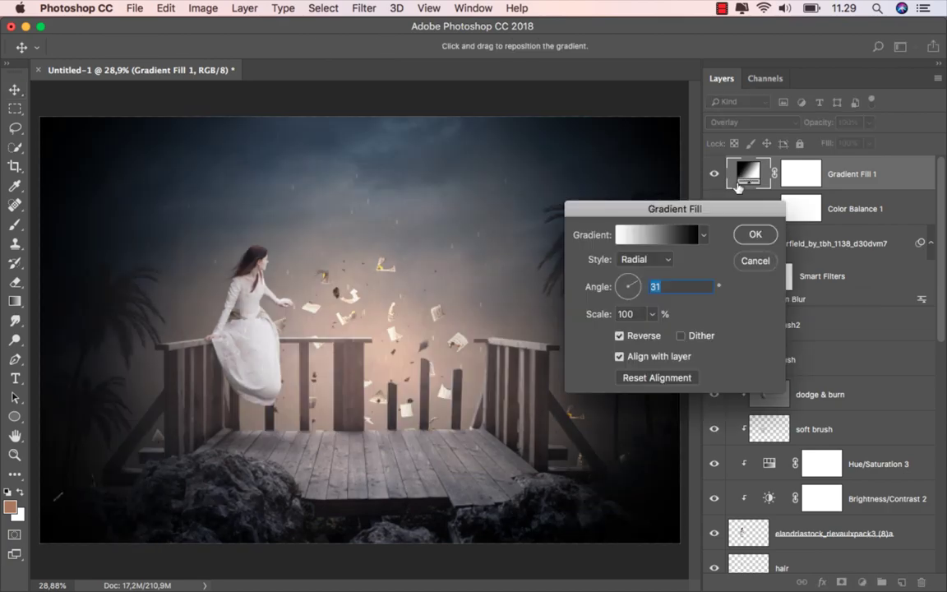
- Change the gradient's black stop to brownish grey 776e65
{"action": "left_click", "coordinate": [662, 237]}
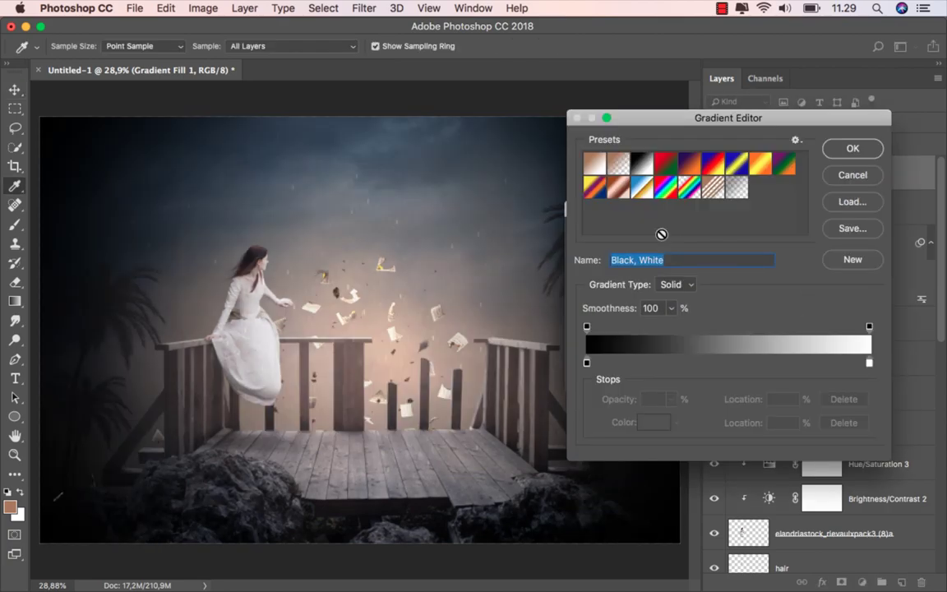
{"action": "left_click", "coordinate": [587, 363]}
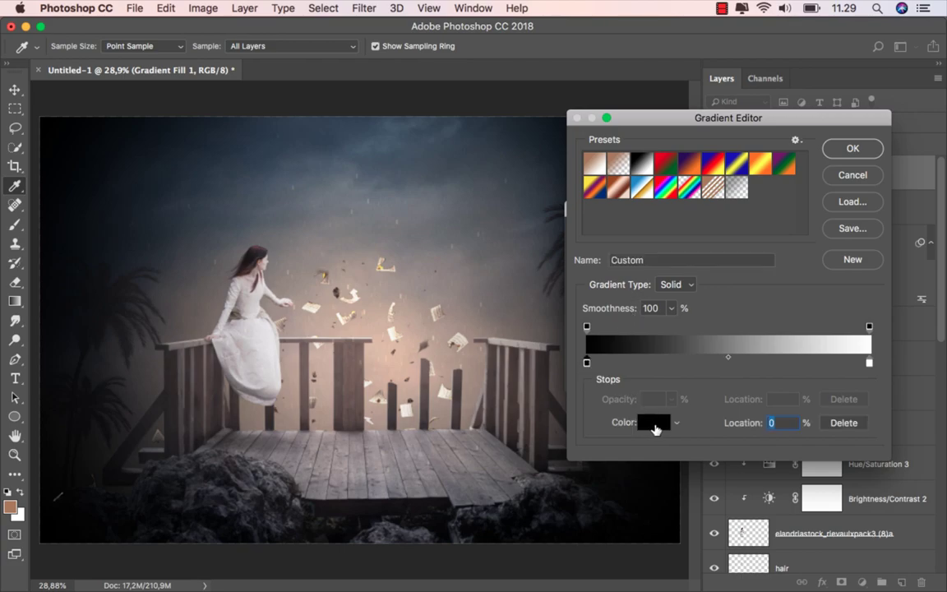
{"action": "left_click", "coordinate": [655, 428]}
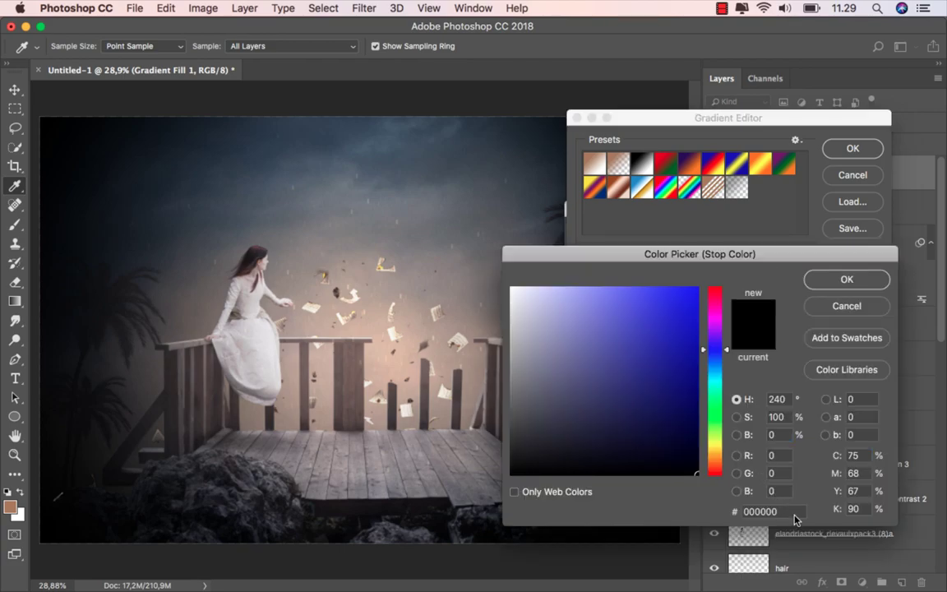
{"action": "double_click", "coordinate": [774, 511]}
{"action": "type", "text": "808080"}
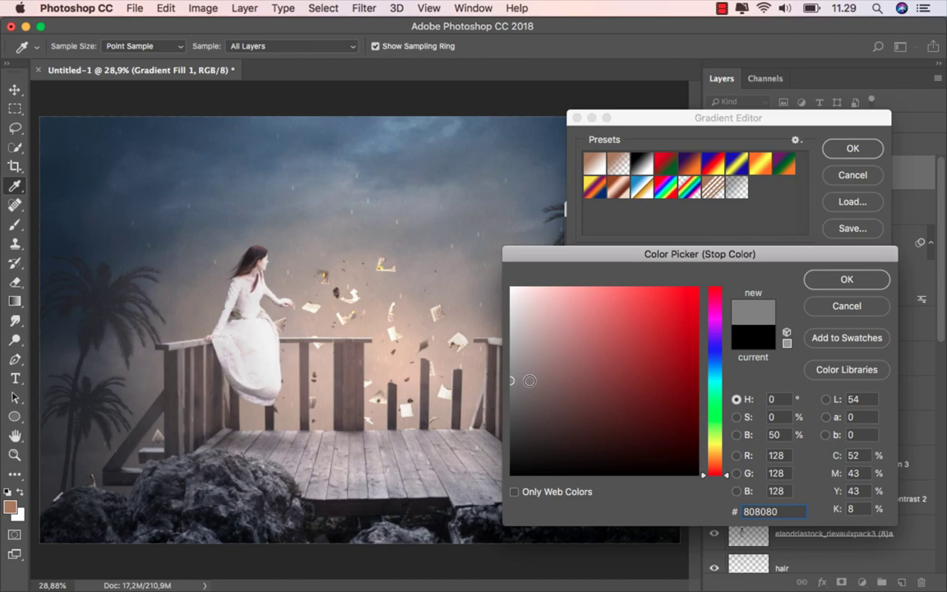
{"action": "left_click", "coordinate": [532, 380]}
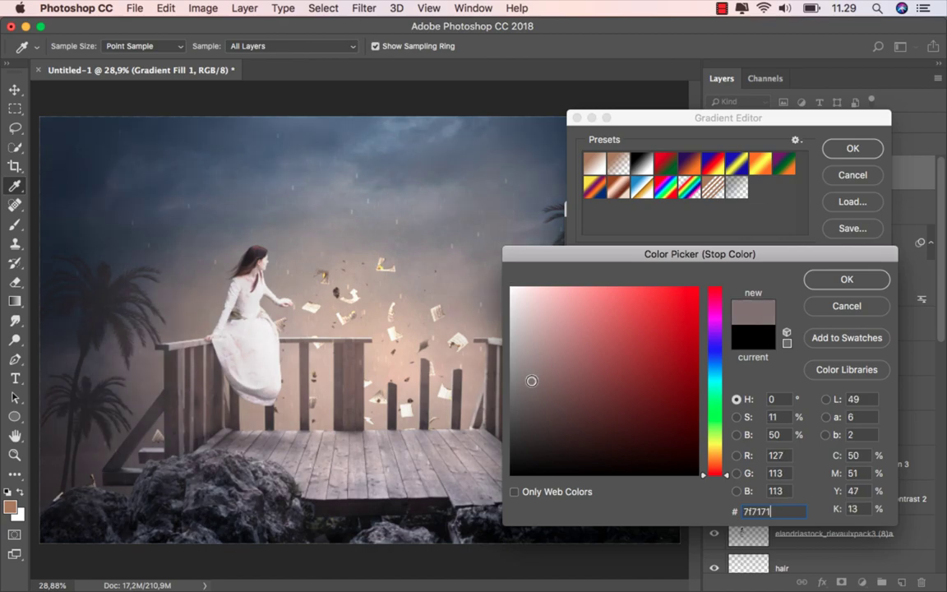
{"action": "left_click_drag", "start_coordinate": [532, 381], "coordinate": [534, 382]}
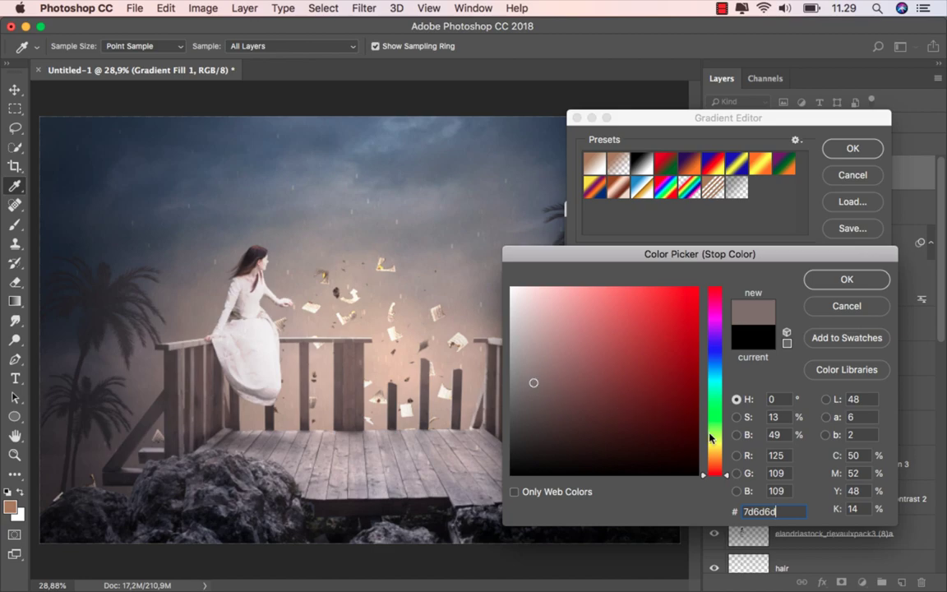
{"action": "left_click", "coordinate": [717, 468]}
{"action": "left_click_drag", "start_coordinate": [720, 470], "coordinate": [721, 463]}
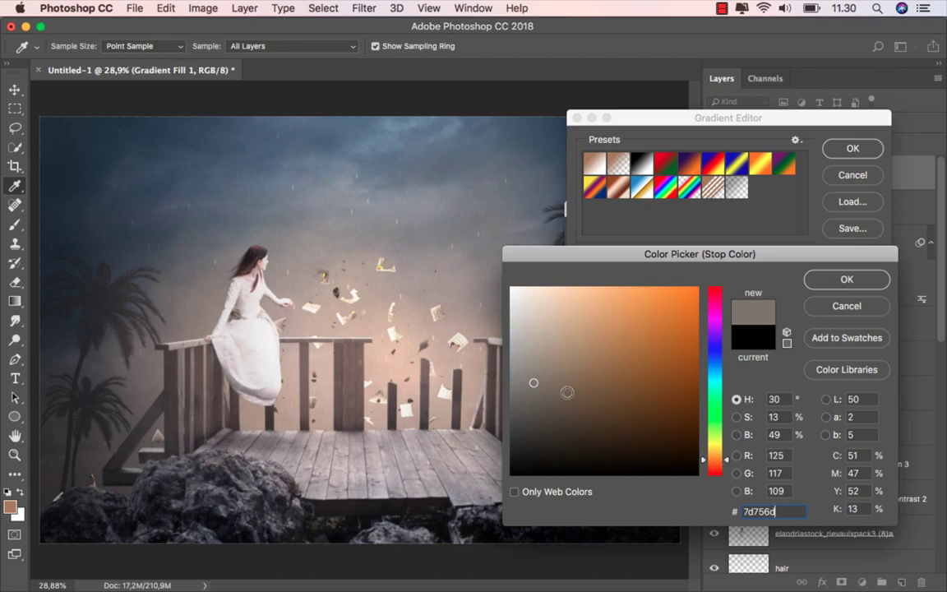
{"action": "left_click", "coordinate": [485, 341]}
{"action": "left_click", "coordinate": [608, 386]}
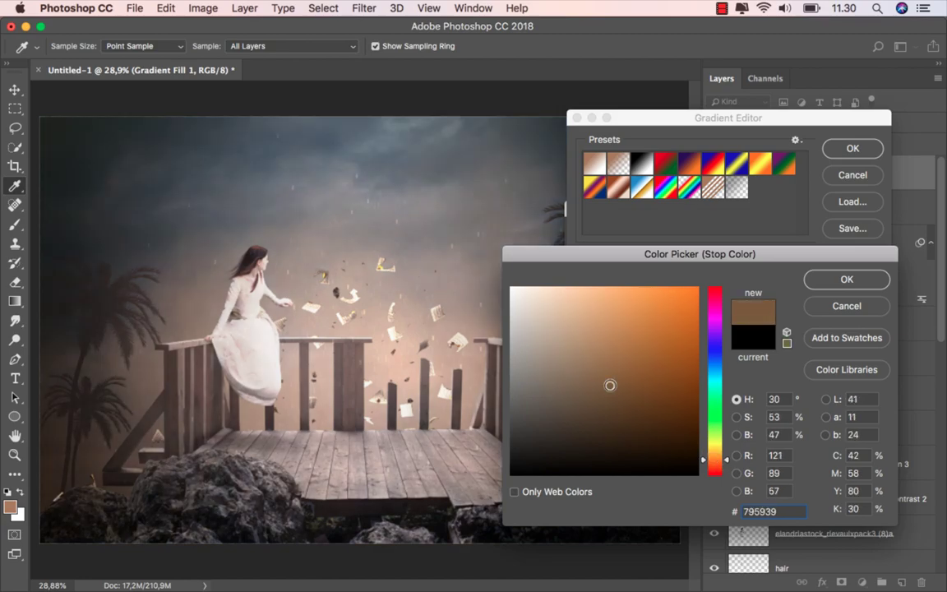
{"action": "left_click", "coordinate": [548, 396]}
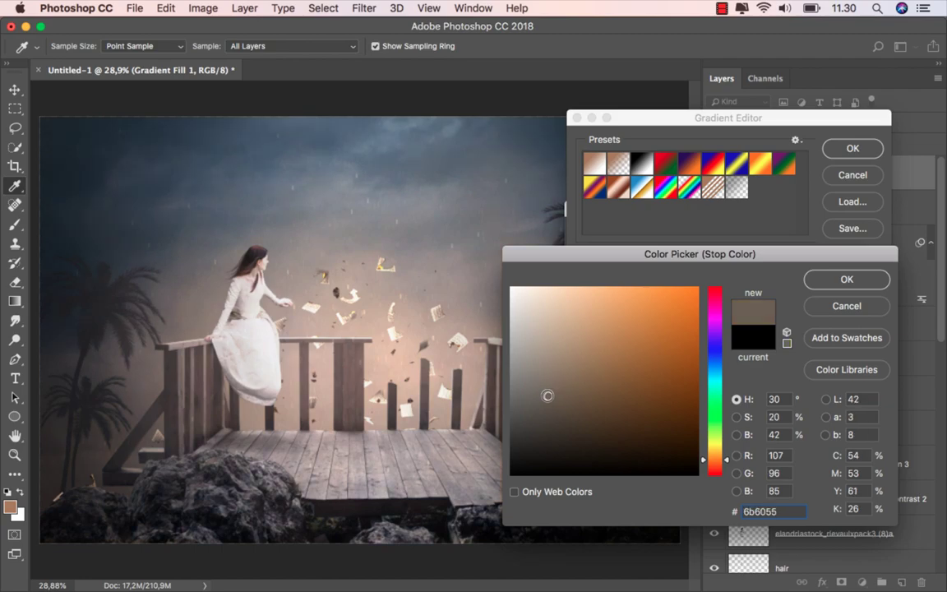
{"action": "left_click", "coordinate": [489, 356]}
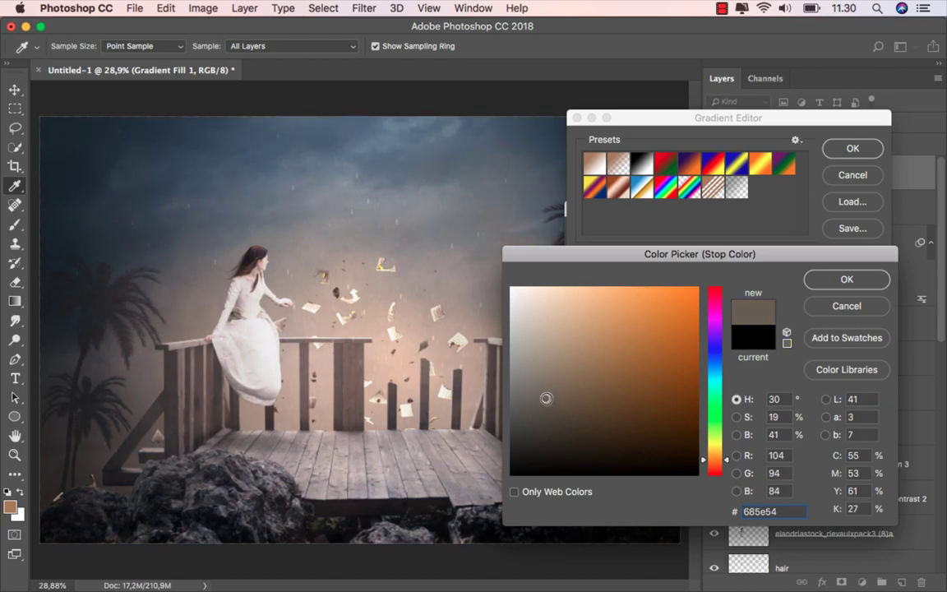
{"action": "left_click", "coordinate": [481, 345]}
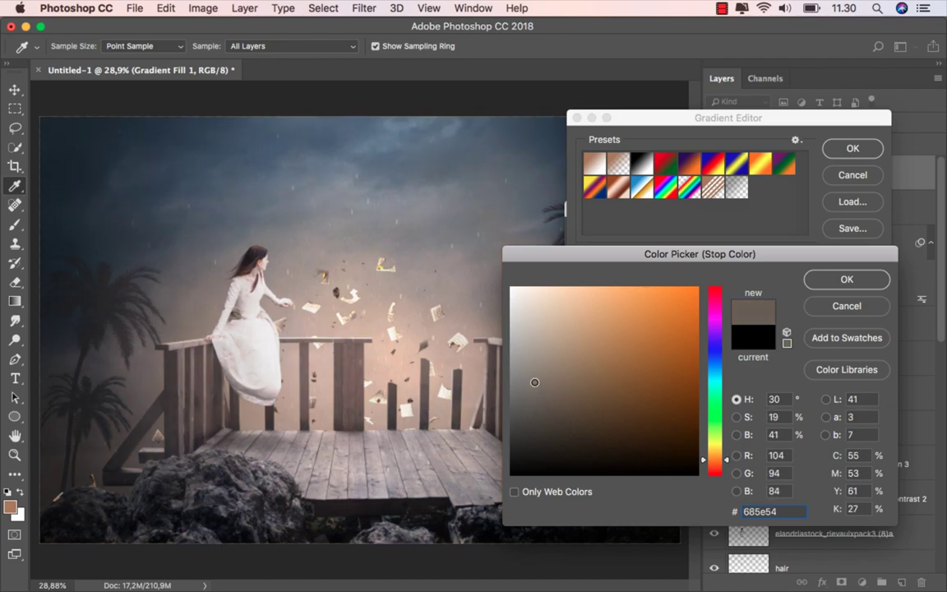
{"action": "left_click", "coordinate": [540, 386]}
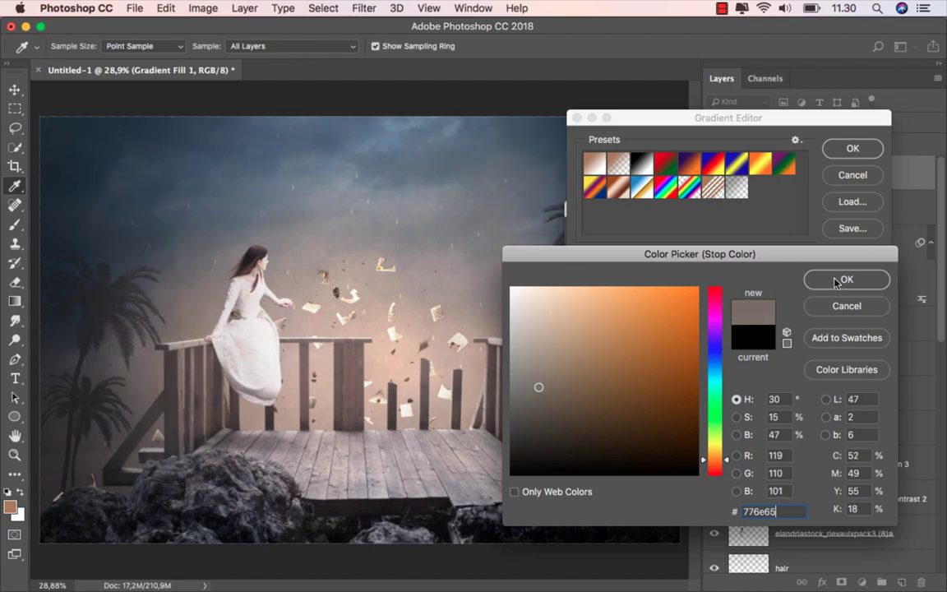
{"action": "left_click", "coordinate": [836, 280]}
- Change the white stop to pale green 9da88d
{"action": "left_click", "coordinate": [870, 363]}
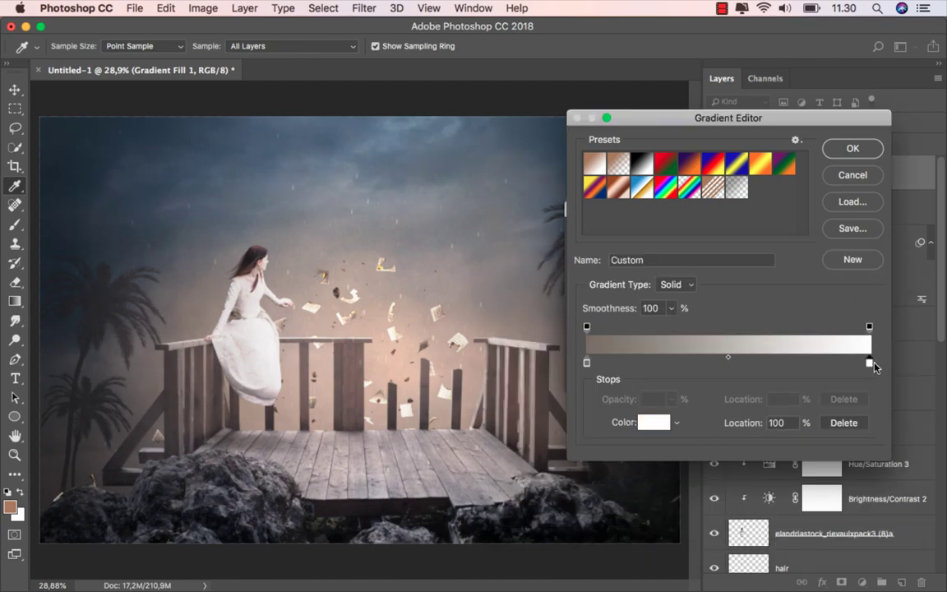
{"action": "left_click", "coordinate": [653, 421]}
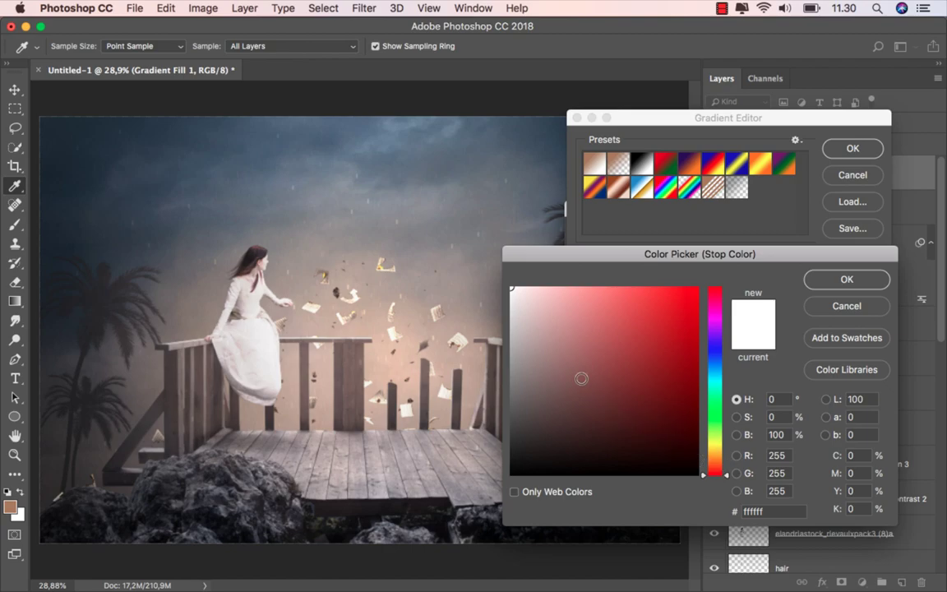
{"action": "left_click", "coordinate": [516, 380]}
{"action": "left_click", "coordinate": [546, 376]}
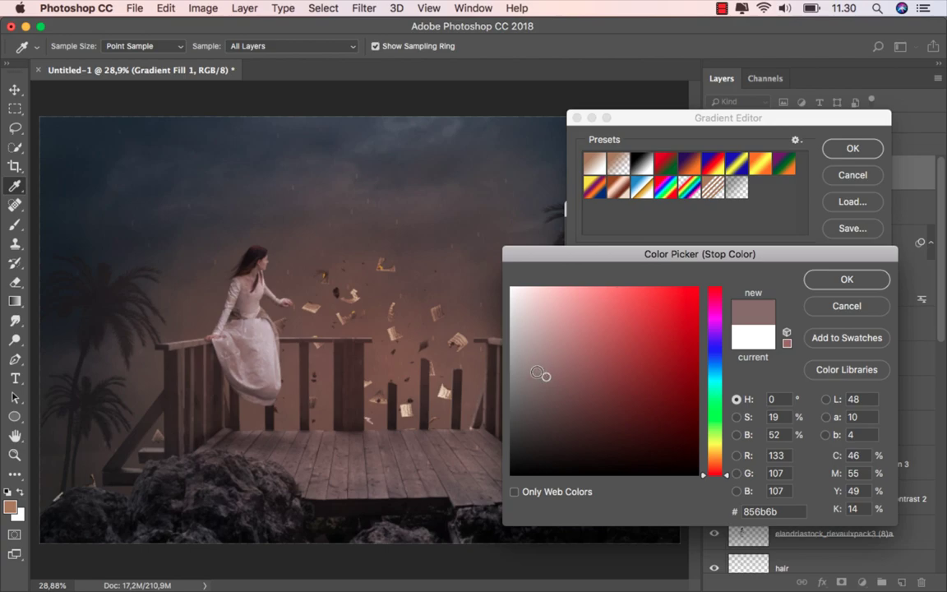
{"action": "left_click", "coordinate": [535, 367]}
{"action": "left_click_drag", "start_coordinate": [534, 364], "coordinate": [537, 364]}
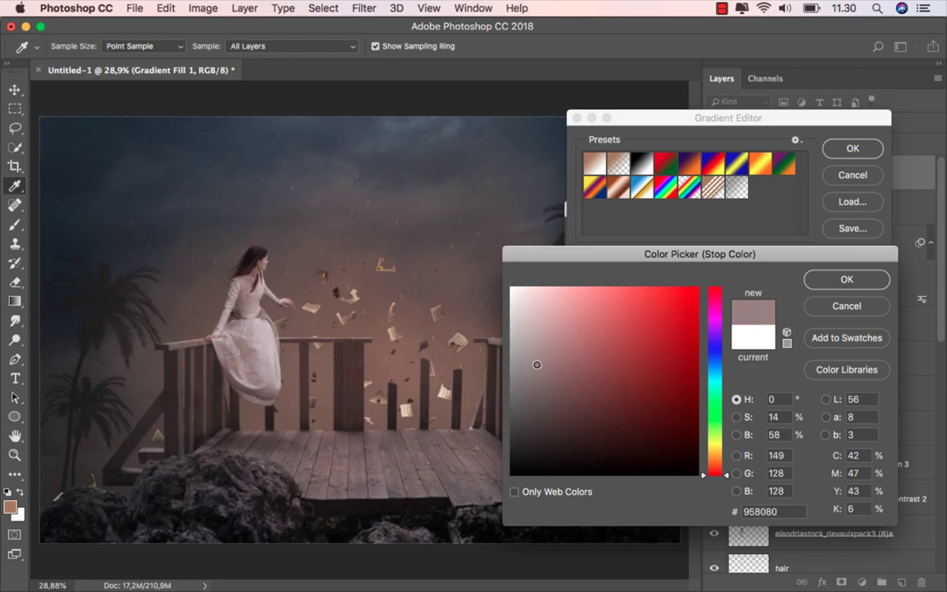
{"action": "left_click_drag", "start_coordinate": [537, 365], "coordinate": [539, 364]}
{"action": "left_click_drag", "start_coordinate": [717, 457], "coordinate": [718, 434]}
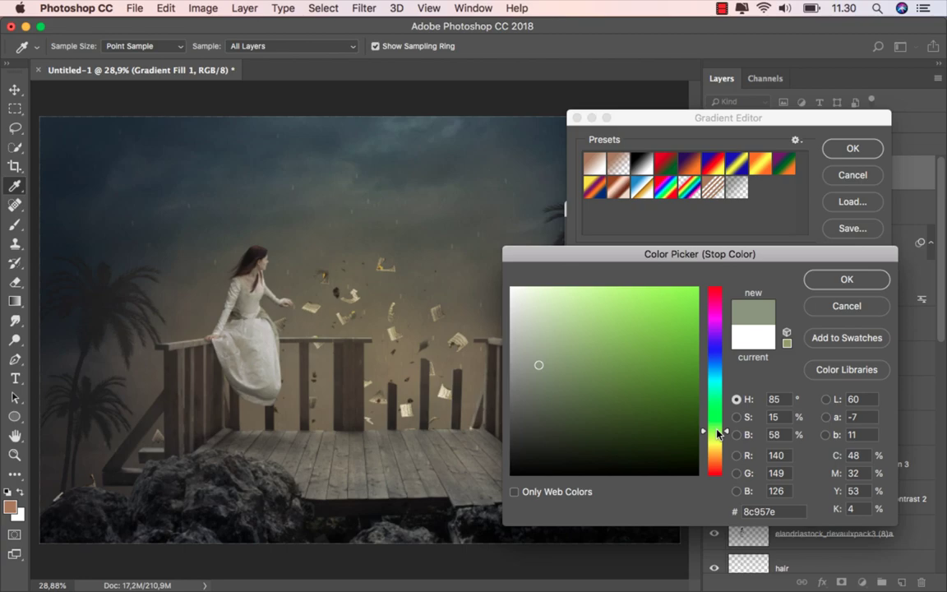
{"action": "left_click", "coordinate": [541, 352]}
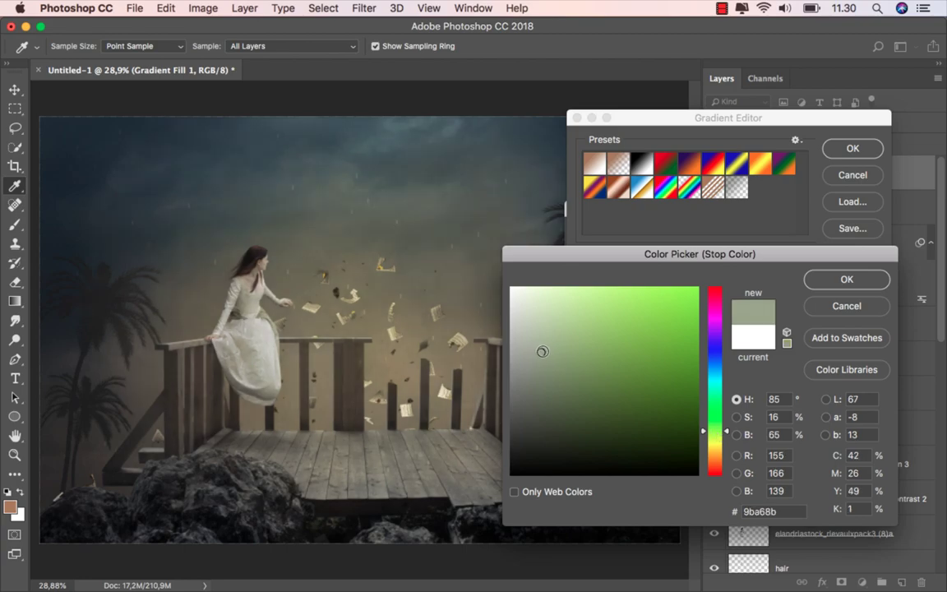
{"action": "left_click", "coordinate": [543, 348]}
{"action": "left_click_drag", "start_coordinate": [542, 349], "coordinate": [540, 352]}
{"action": "left_click", "coordinate": [847, 280]}
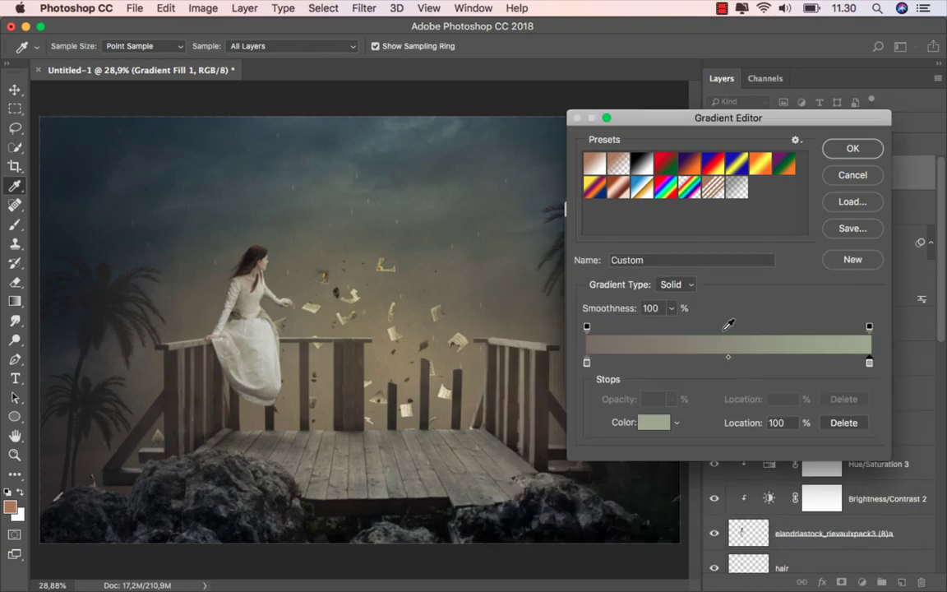
- Fine-tune the dark stop to warm brown 77695b and accept the gradient
{"action": "left_click", "coordinate": [584, 362]}
{"action": "left_click", "coordinate": [658, 422]}
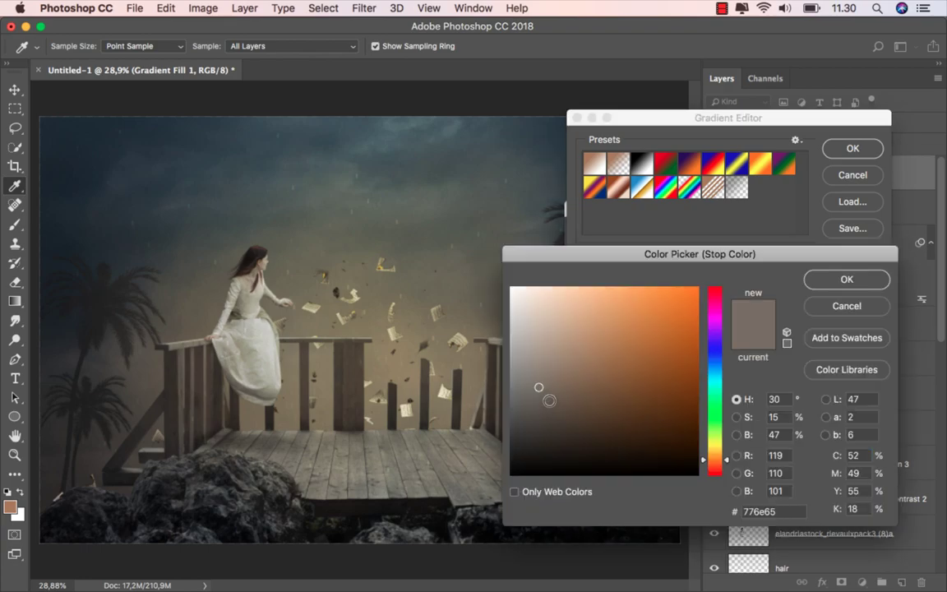
{"action": "left_click", "coordinate": [556, 388]}
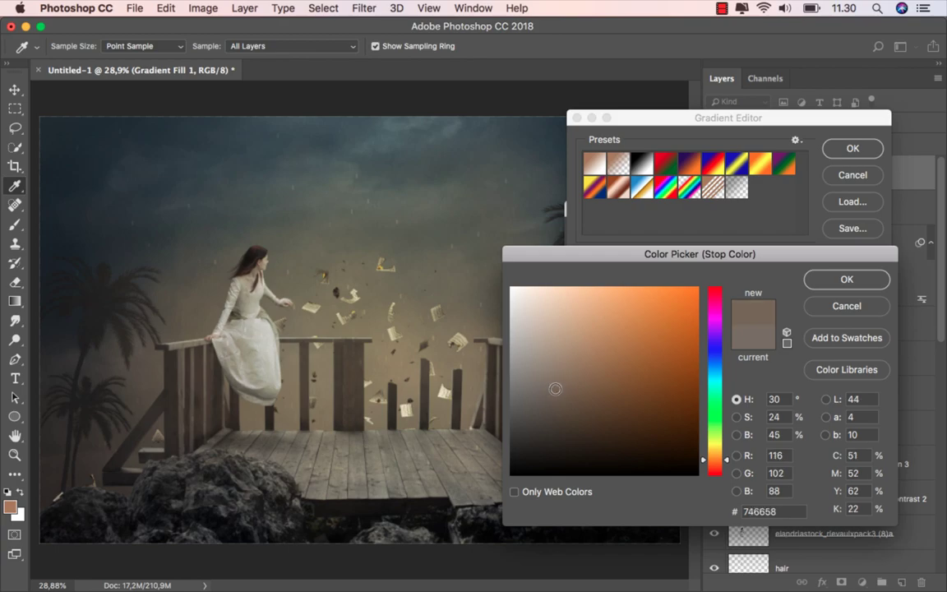
{"action": "left_click", "coordinate": [554, 386]}
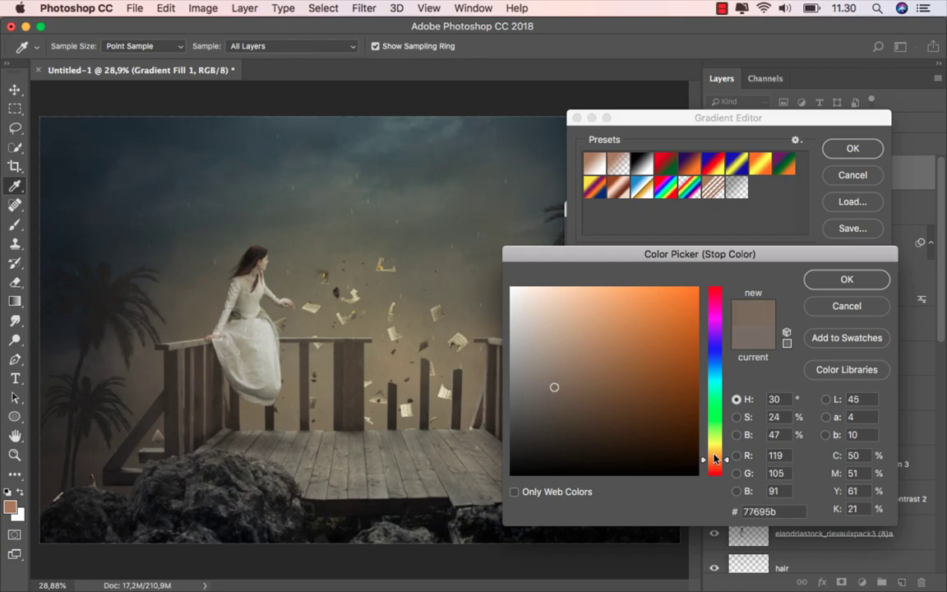
{"action": "left_click", "coordinate": [851, 281]}
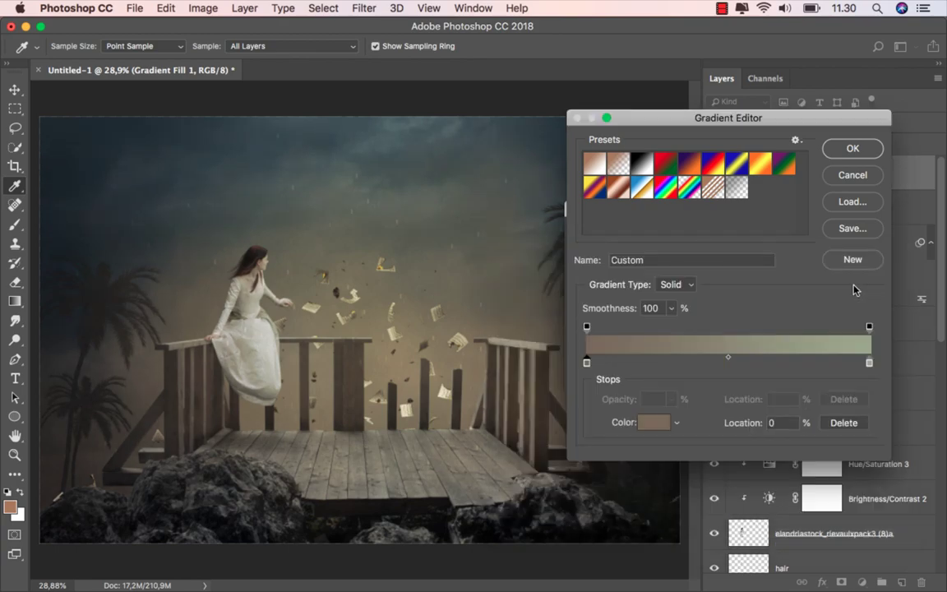
{"action": "left_click", "coordinate": [853, 148]}
- Apply the warm gradient fill and toggle its visibility to compare
{"action": "left_click", "coordinate": [754, 234]}
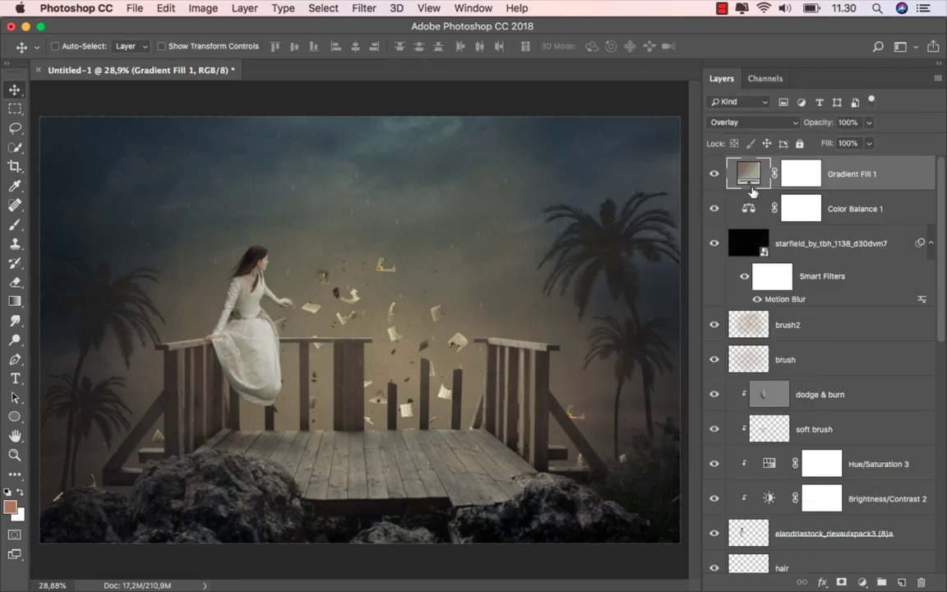
{"action": "left_click", "coordinate": [715, 175]}
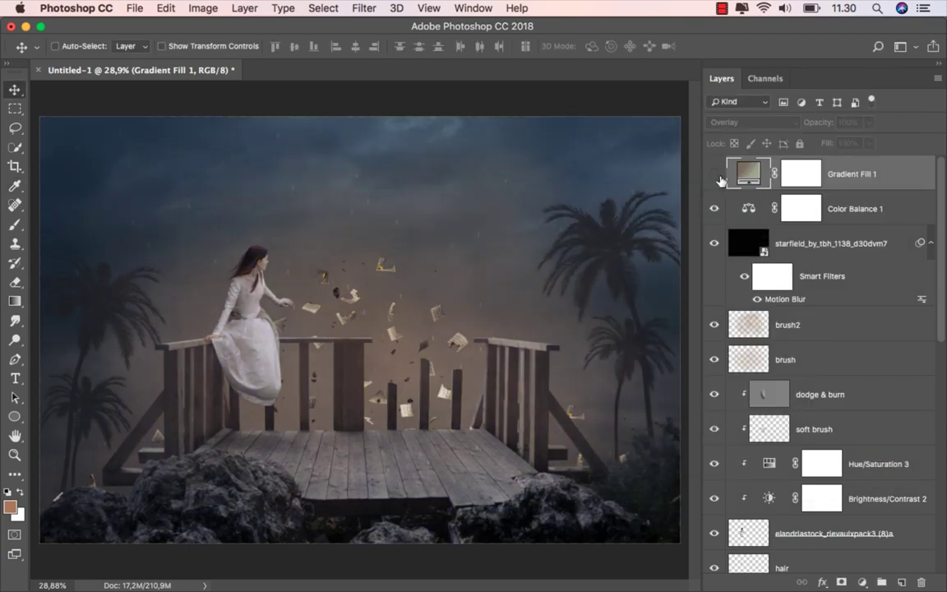
{"action": "left_click", "coordinate": [717, 176]}
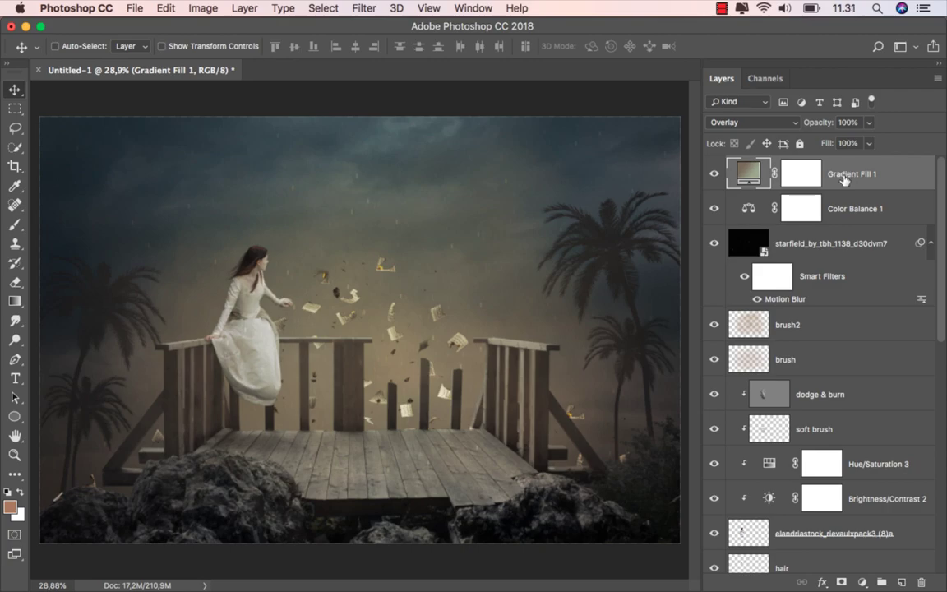
- Add a Gradient Map adjustment layer using the black-to-white preset
{"action": "left_click", "coordinate": [864, 580]}
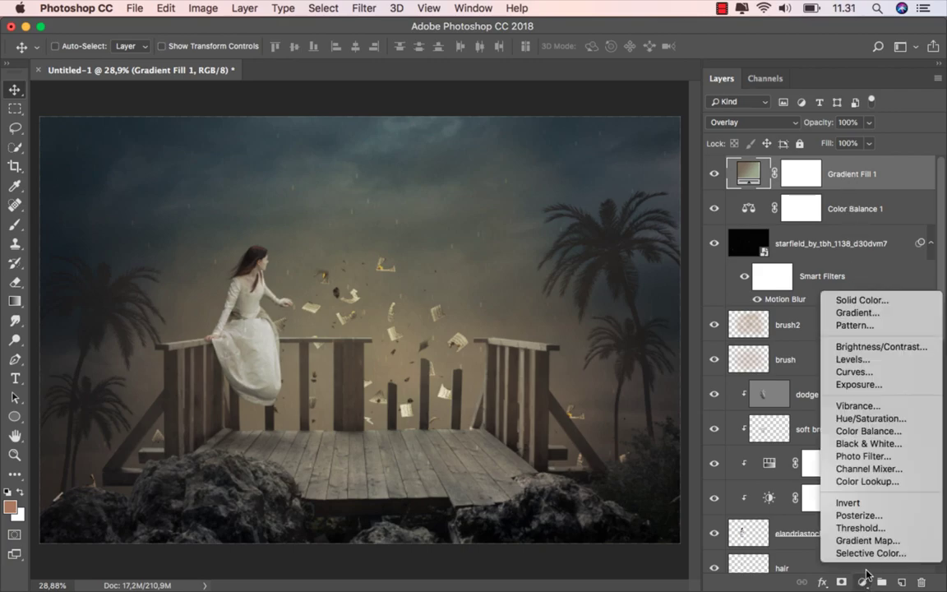
{"action": "left_click", "coordinate": [865, 540]}
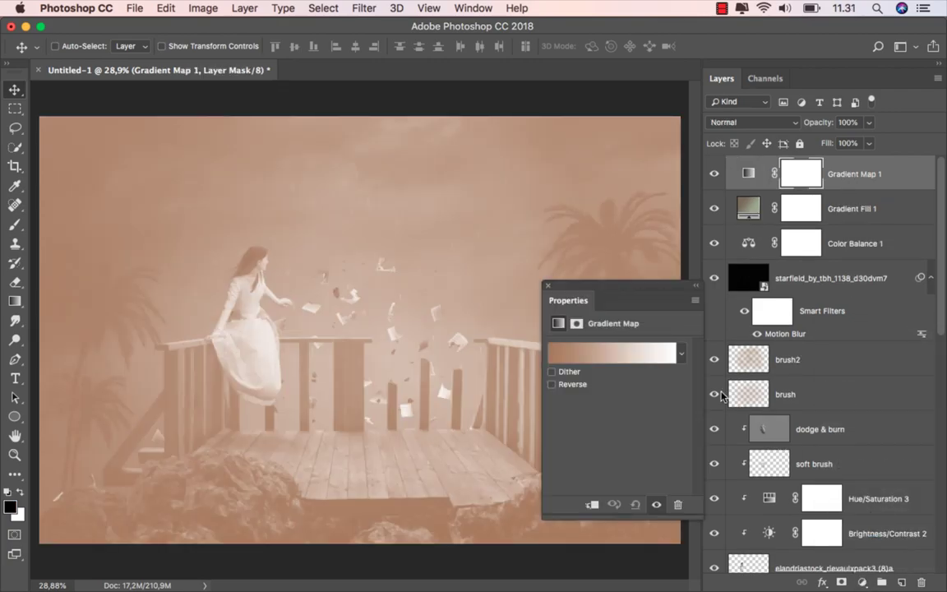
{"action": "left_click", "coordinate": [681, 353]}
{"action": "left_click", "coordinate": [610, 383]}
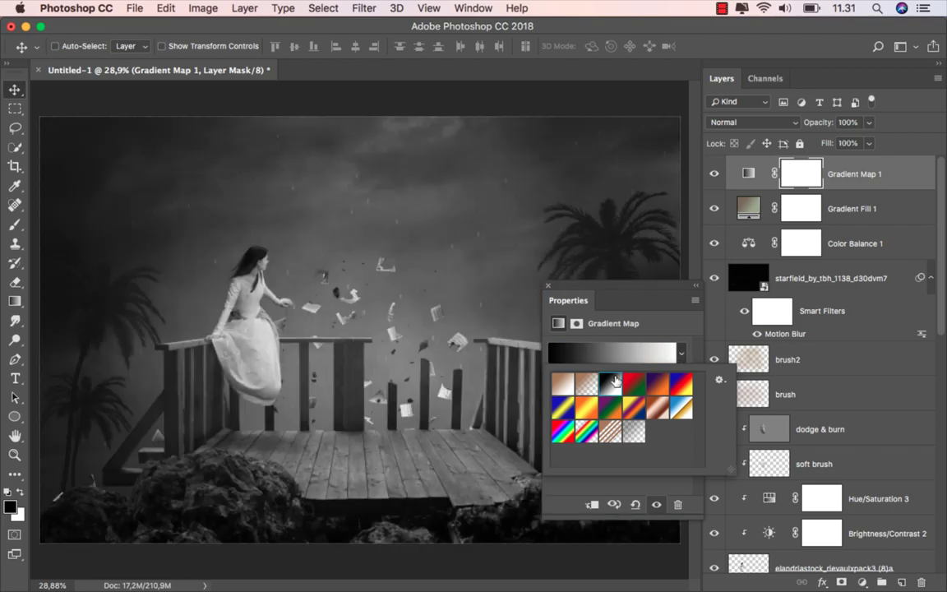
{"action": "left_click", "coordinate": [526, 268]}
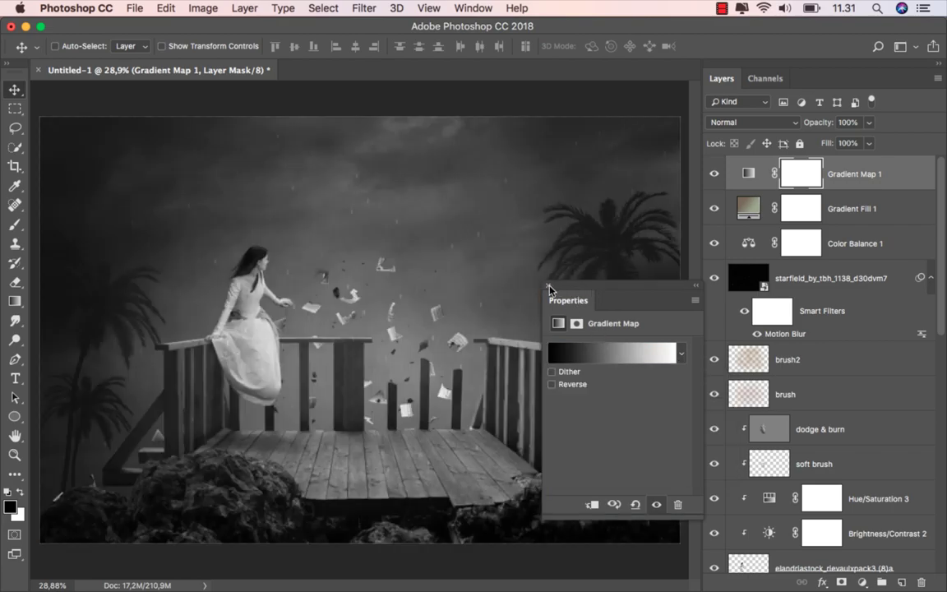
{"action": "left_click", "coordinate": [549, 287]}
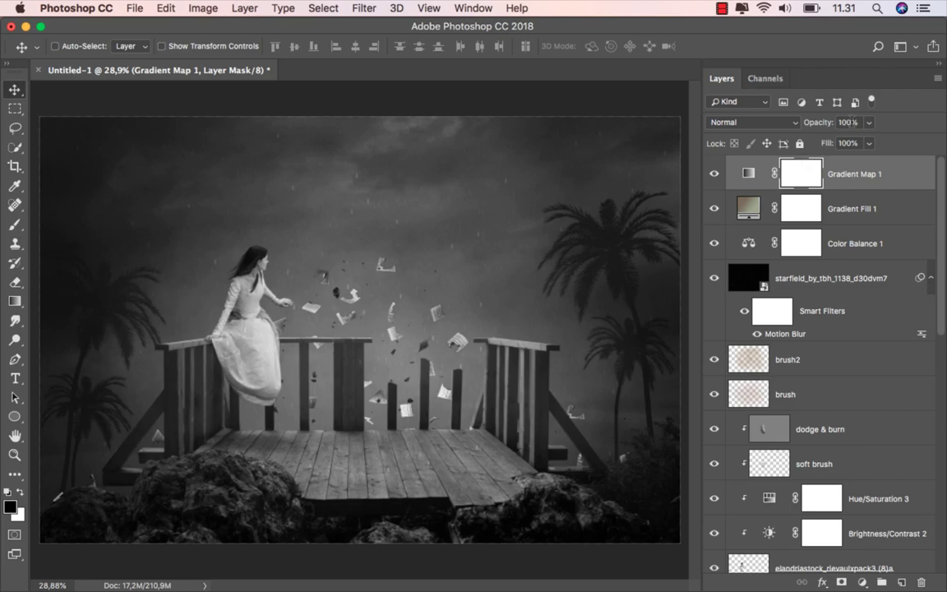
- Lower Gradient Map 1 to 10% opacity and toggle it to compare
{"action": "left_click", "coordinate": [869, 124]}
{"action": "left_click_drag", "start_coordinate": [869, 126], "coordinate": [809, 146]}
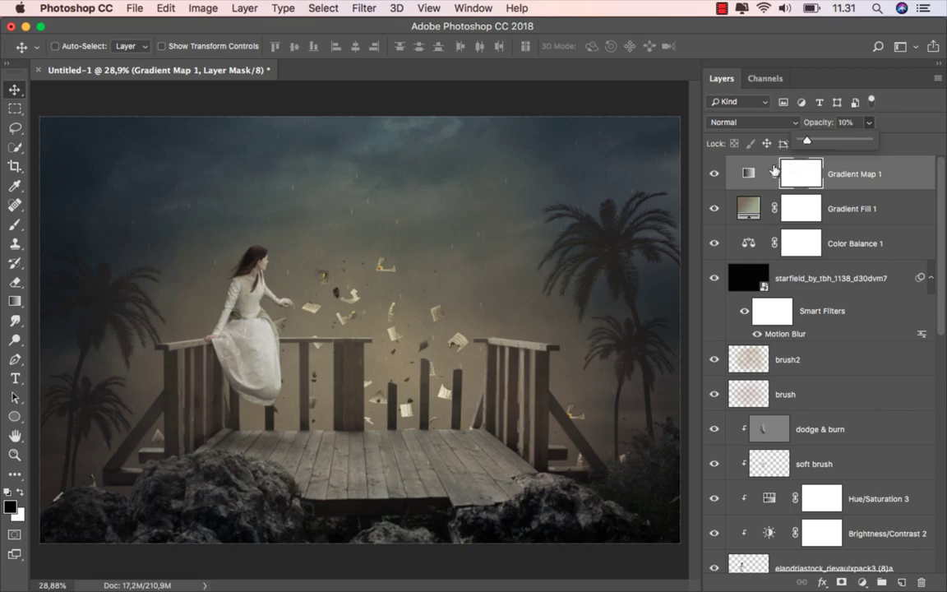
{"action": "left_click", "coordinate": [714, 174]}
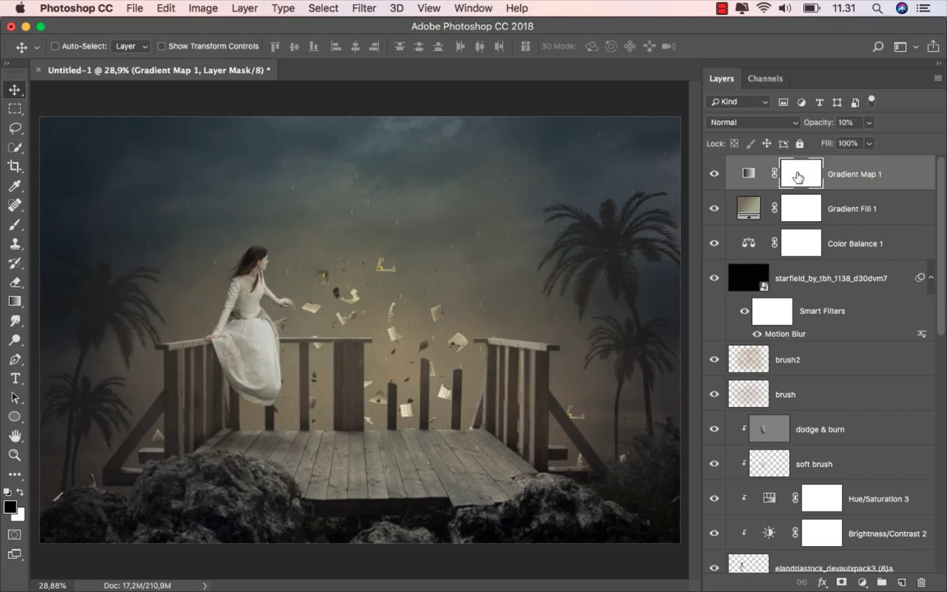
{"action": "left_click", "coordinate": [854, 183]}
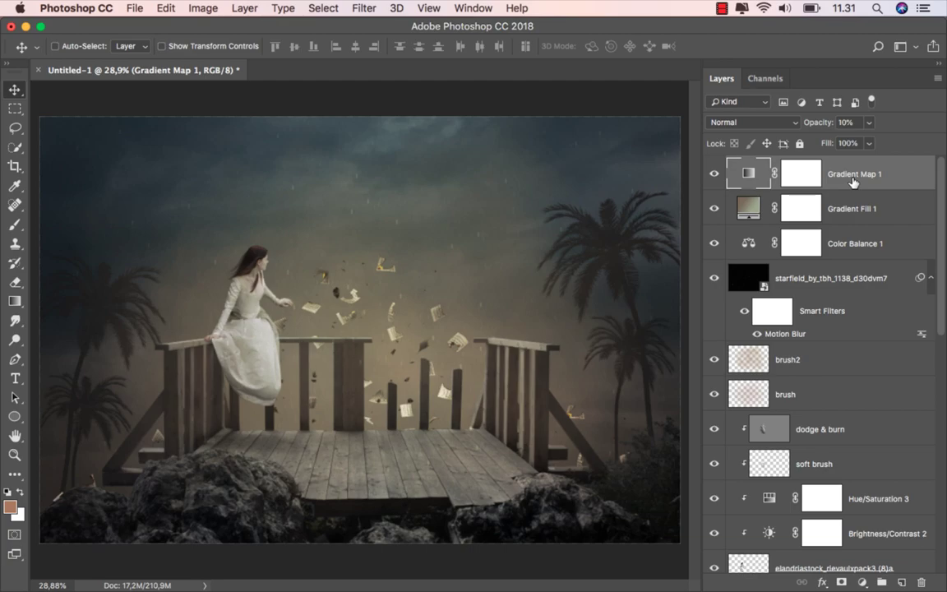
{"action": "left_click", "coordinate": [861, 582]}
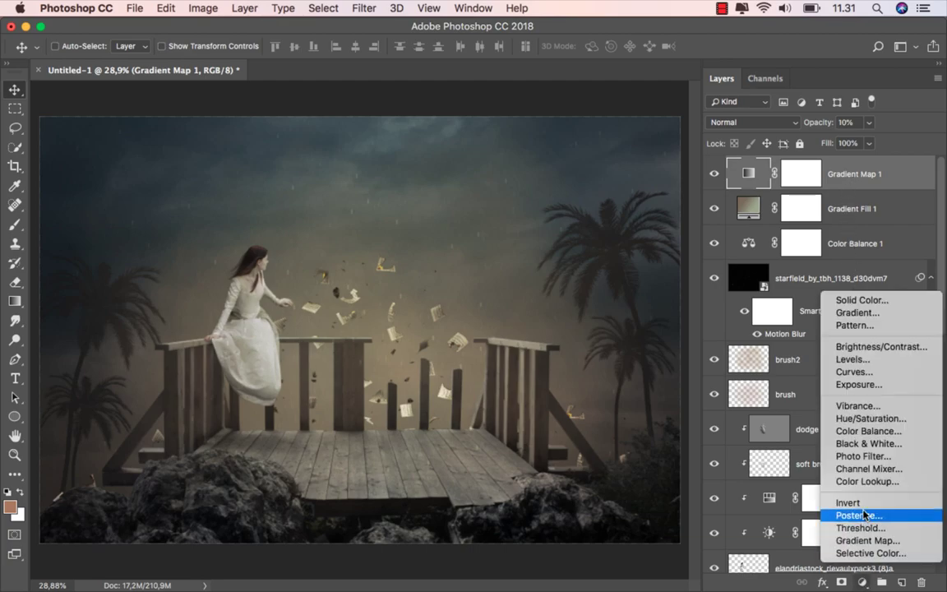
- Add a Brightness/Contrast layer with raised brightness and an inverted, hiding mask
{"action": "left_click", "coordinate": [883, 347]}
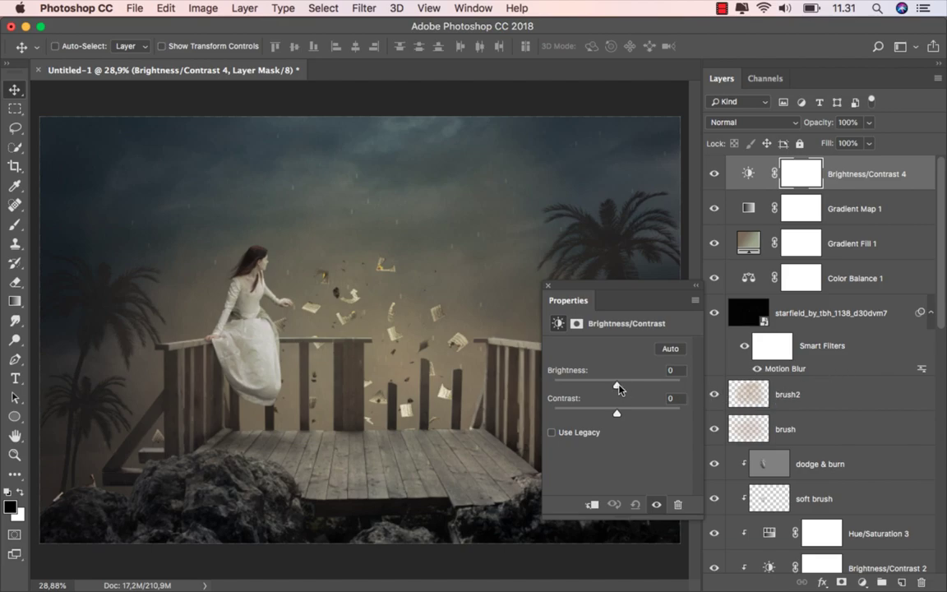
{"action": "left_click_drag", "start_coordinate": [618, 385], "coordinate": [622, 387]}
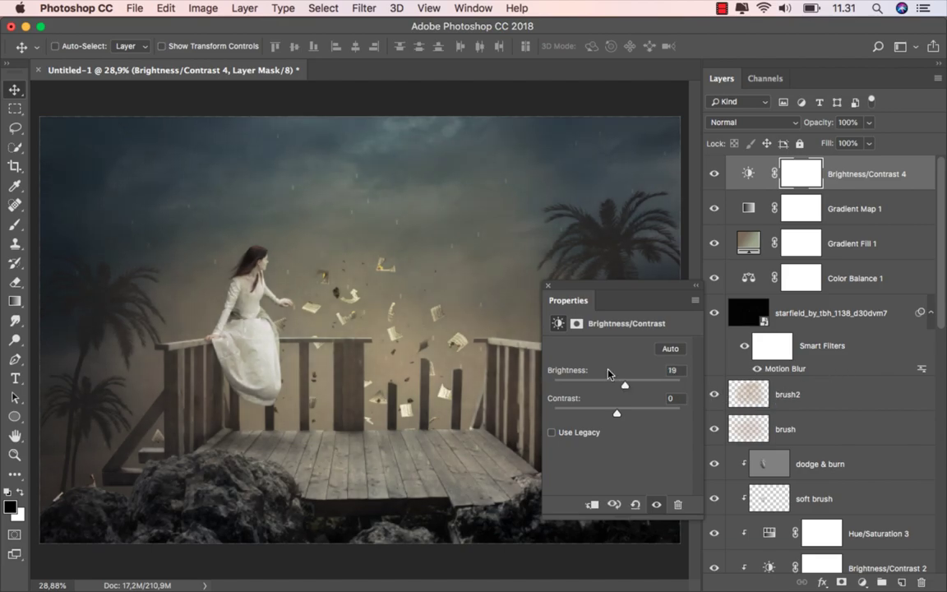
{"action": "left_click", "coordinate": [547, 286]}
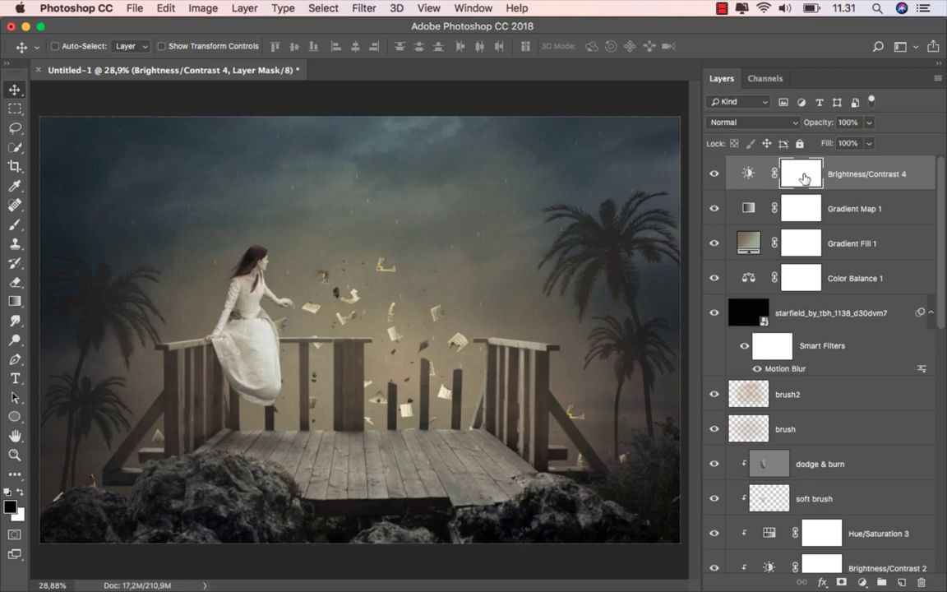
{"action": "key", "text": "super+i"}
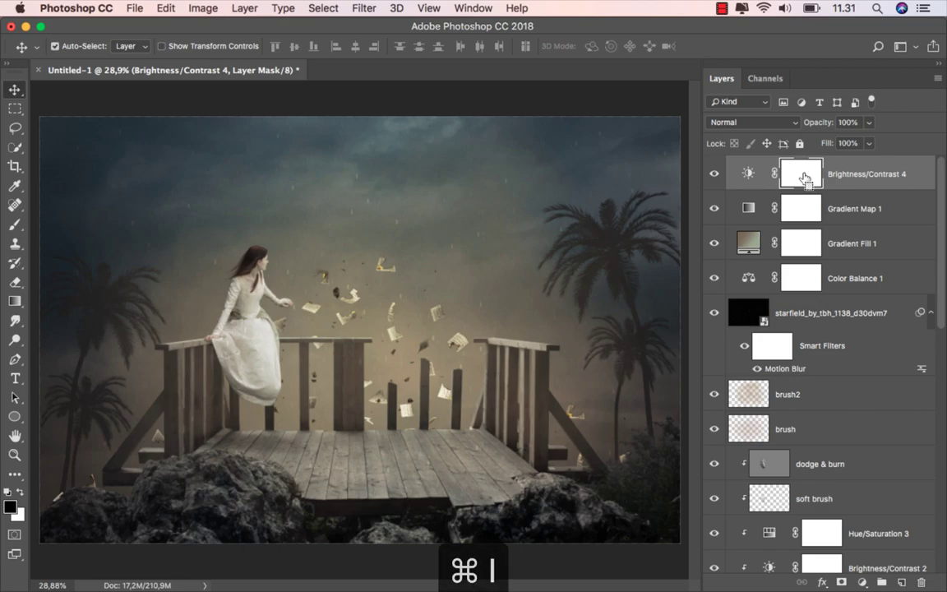
- Set up a large white brush at full opacity for painting the mask
{"action": "left_click", "coordinate": [15, 224]}
{"action": "left_click", "coordinate": [60, 227]}
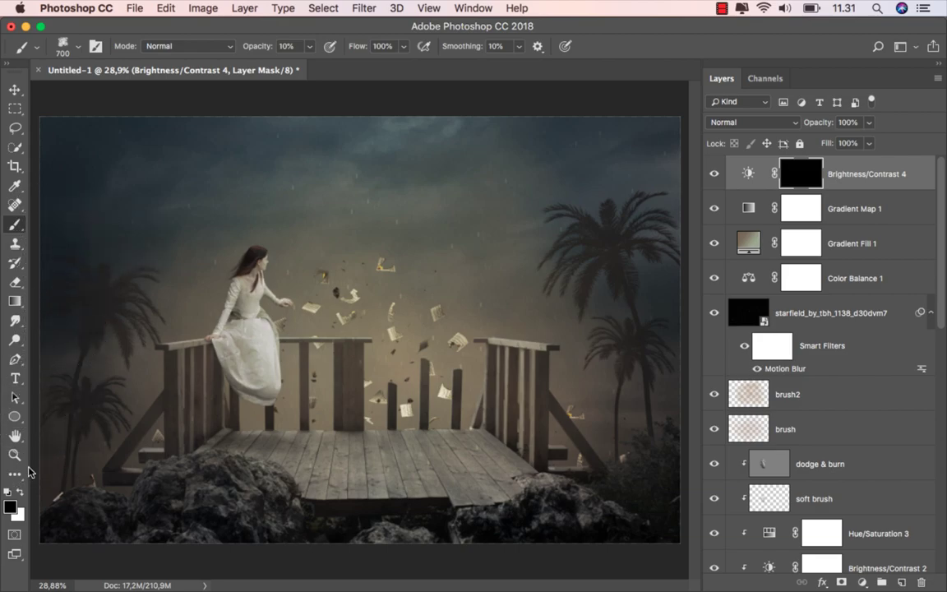
{"action": "key", "text": "x"}
{"action": "left_click_drag", "start_coordinate": [309, 46], "coordinate": [415, 70]}
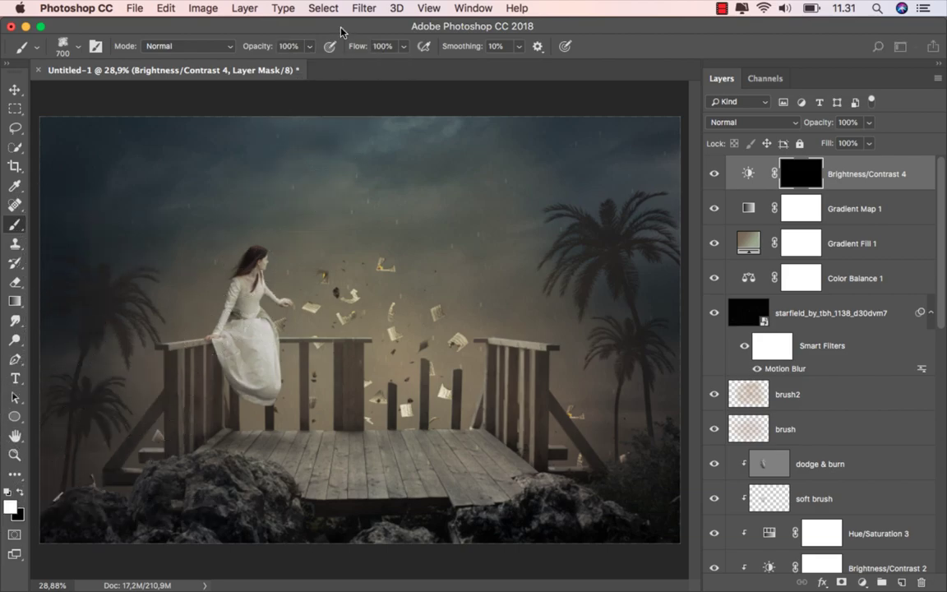
{"action": "left_click", "coordinate": [364, 288]}
{"action": "right_click", "coordinate": [364, 288]}
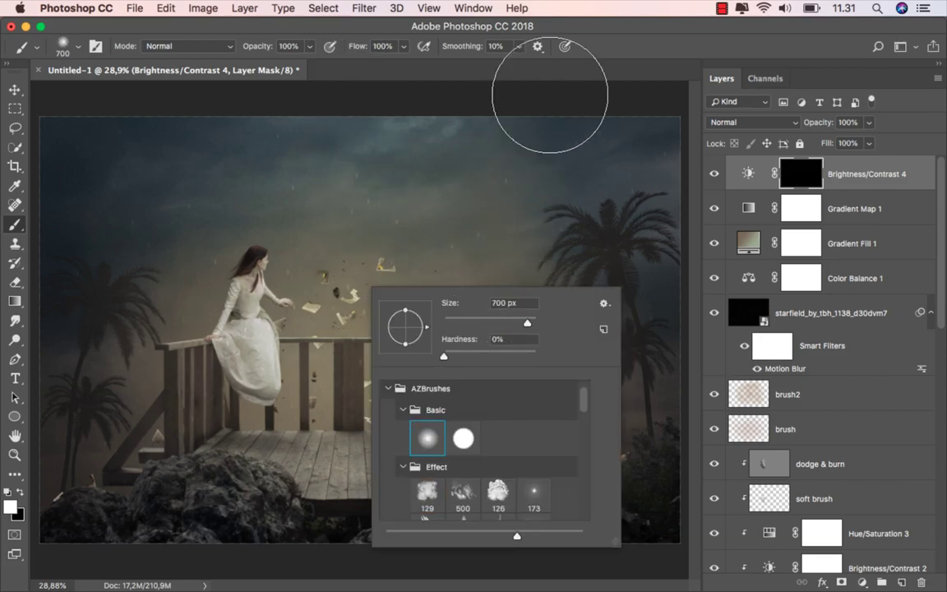
{"action": "key", "text": "Escape"}
{"action": "scroll", "coordinate": [426, 294], "scroll_direction": "down", "scroll_amount": 1}
{"action": "scroll", "coordinate": [425, 295], "scroll_direction": "down", "scroll_amount": 1}
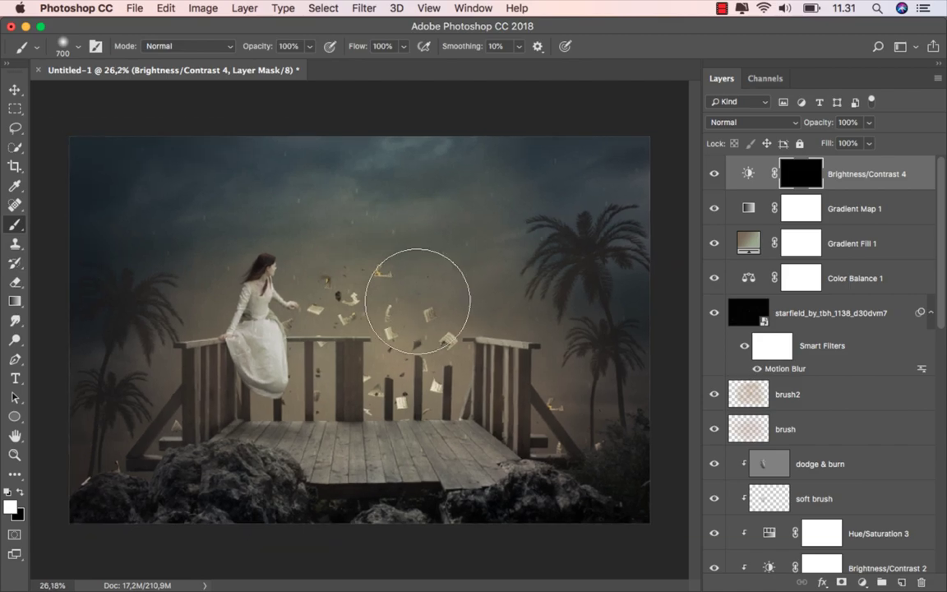
{"action": "mouse_move", "coordinate": [333, 284]}
{"action": "left_mouse_down"}
{"action": "mouse_move", "coordinate": [437, 320]}
{"action": "mouse_move", "coordinate": [477, 320]}
{"action": "left_mouse_up"}
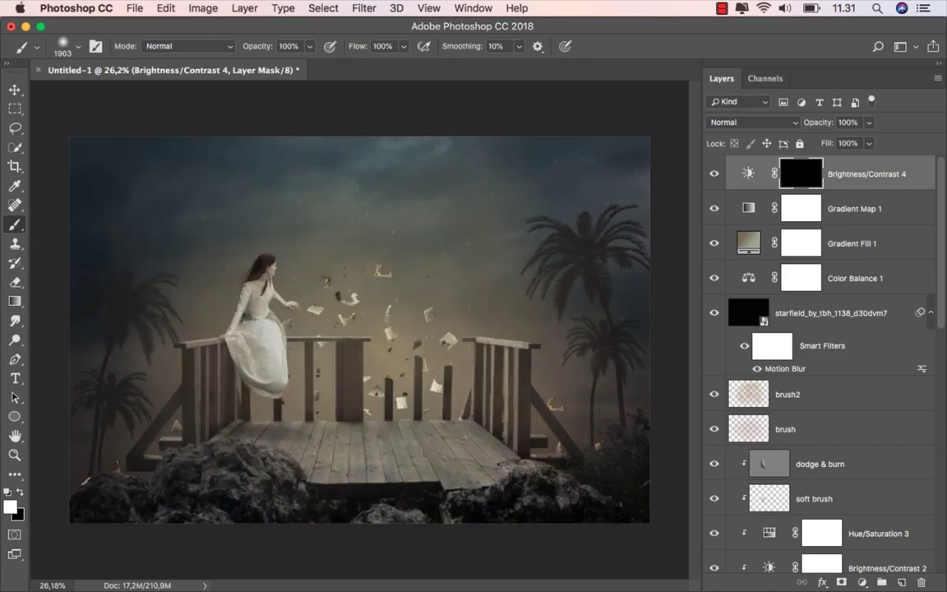
{"action": "scroll", "coordinate": [362, 333], "scroll_direction": "up", "scroll_amount": 1}
{"action": "scroll", "coordinate": [362, 333], "scroll_direction": "up", "scroll_amount": 1}
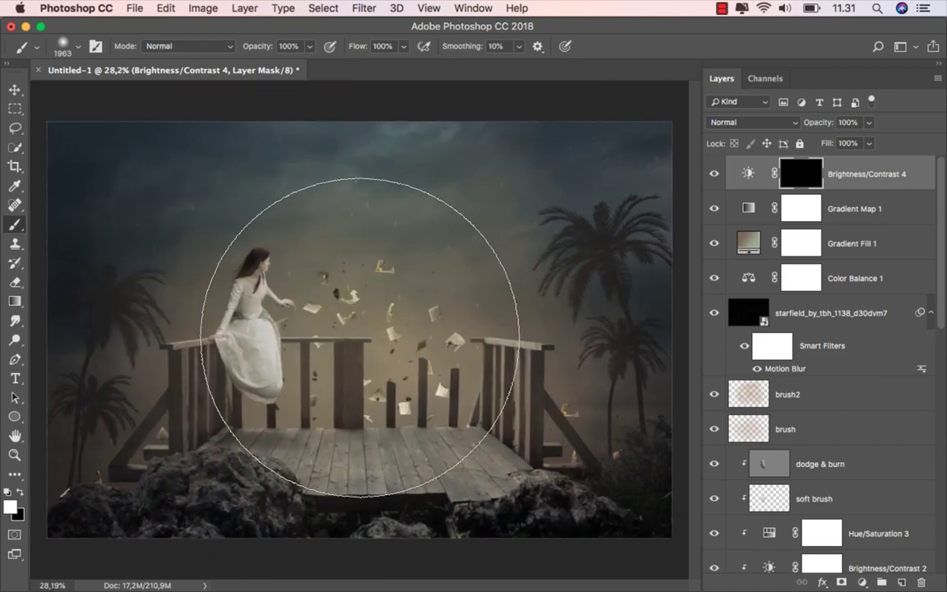
- Paint a soft glow at the centre, then at 19% over the woman and left side
{"action": "left_click", "coordinate": [358, 338]}
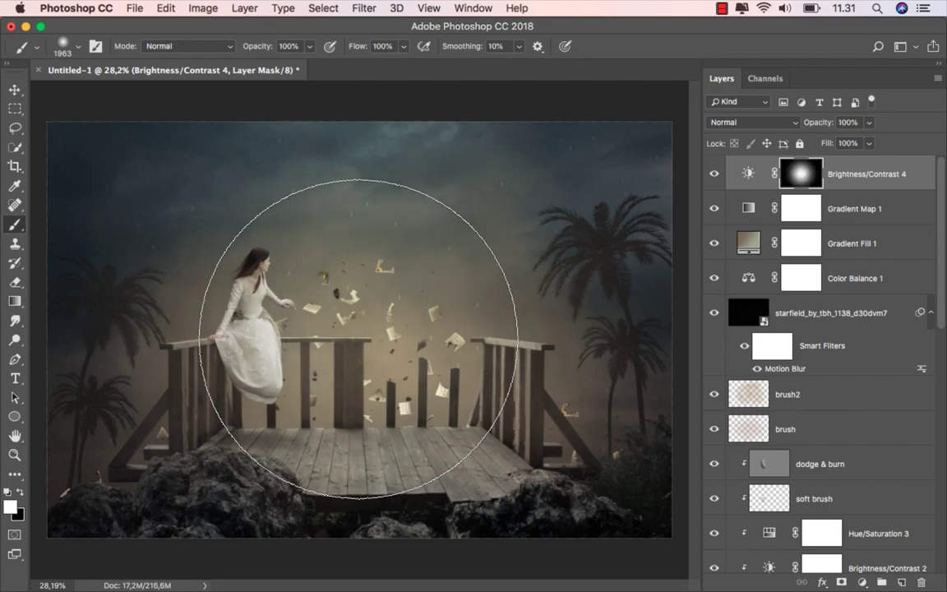
{"action": "key", "text": "bracketright"}
{"action": "key", "text": "bracketright"}
{"action": "key", "text": "bracketright"}
{"action": "key", "text": "bracketright"}
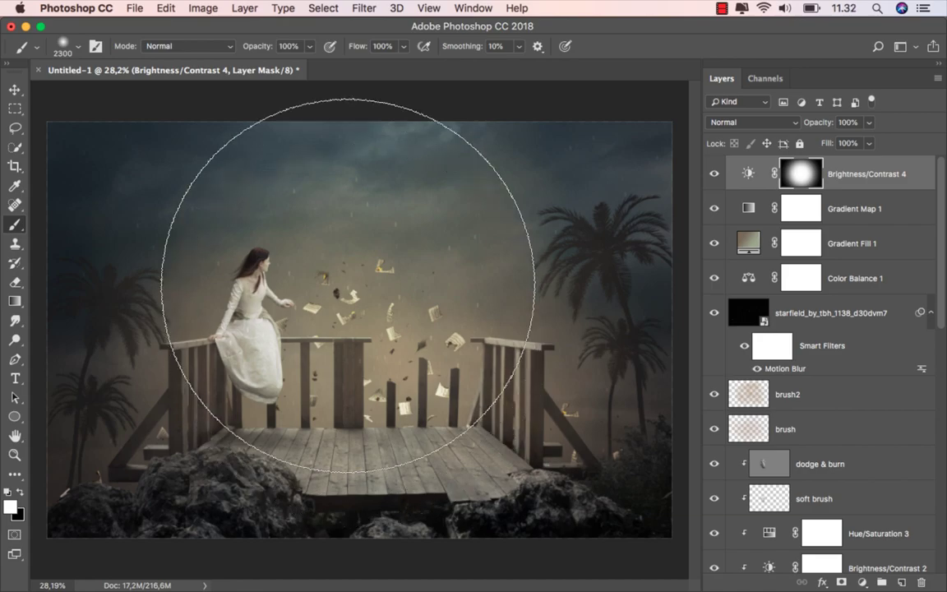
{"action": "left_click", "coordinate": [310, 46]}
{"action": "left_click_drag", "start_coordinate": [312, 64], "coordinate": [254, 63]}
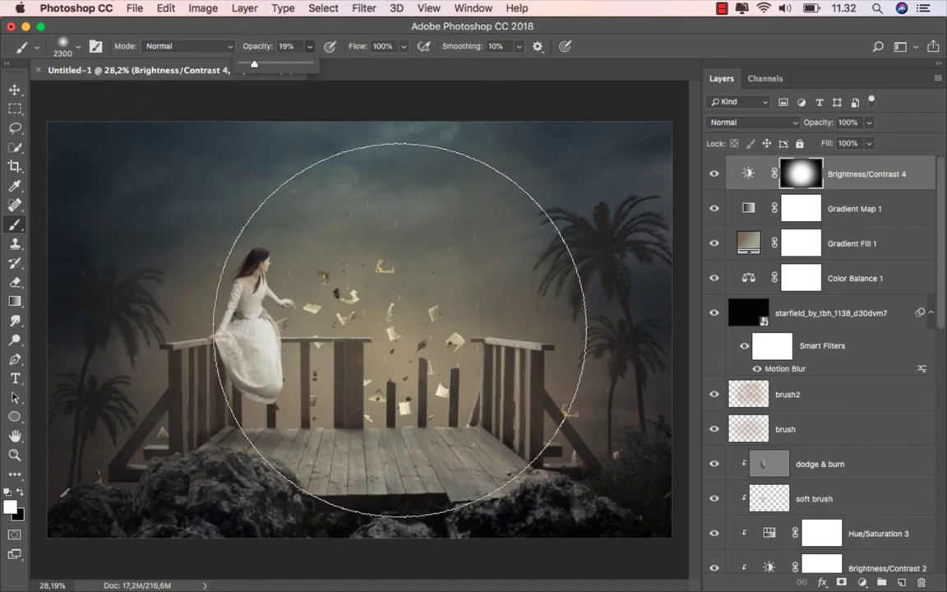
{"action": "left_click_drag", "start_coordinate": [457, 317], "coordinate": [258, 285]}
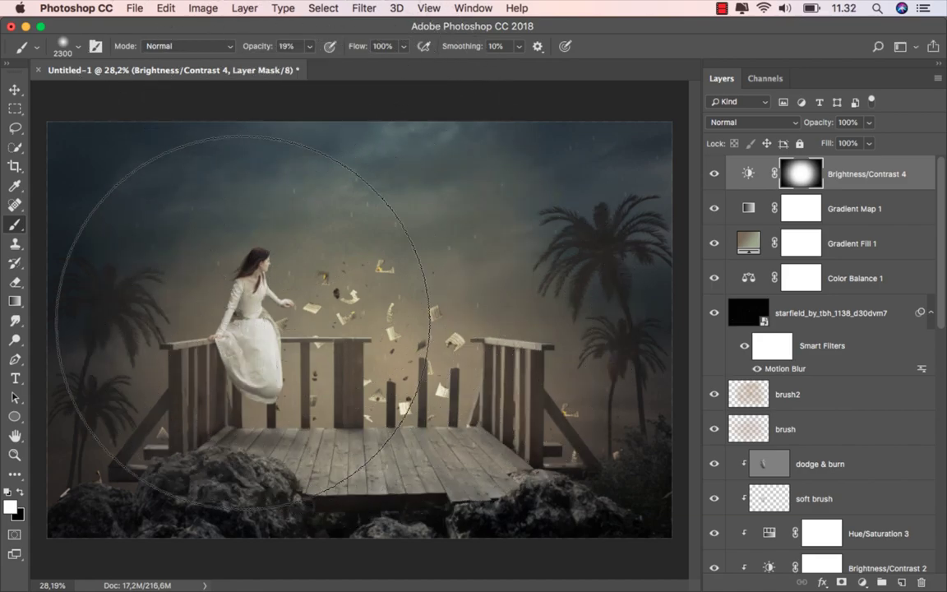
{"action": "left_click_drag", "start_coordinate": [241, 323], "coordinate": [101, 147]}
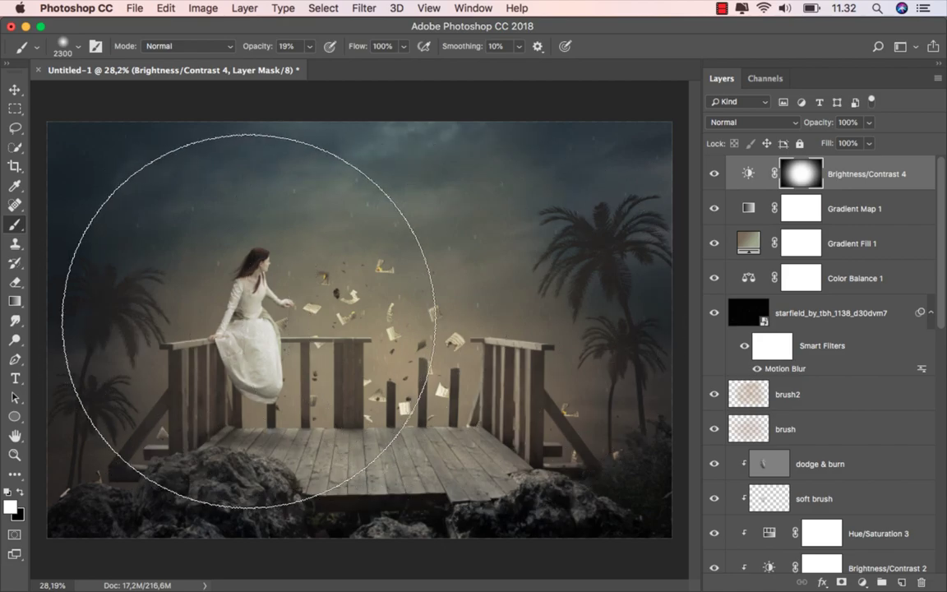
{"action": "left_click", "coordinate": [13, 86]}
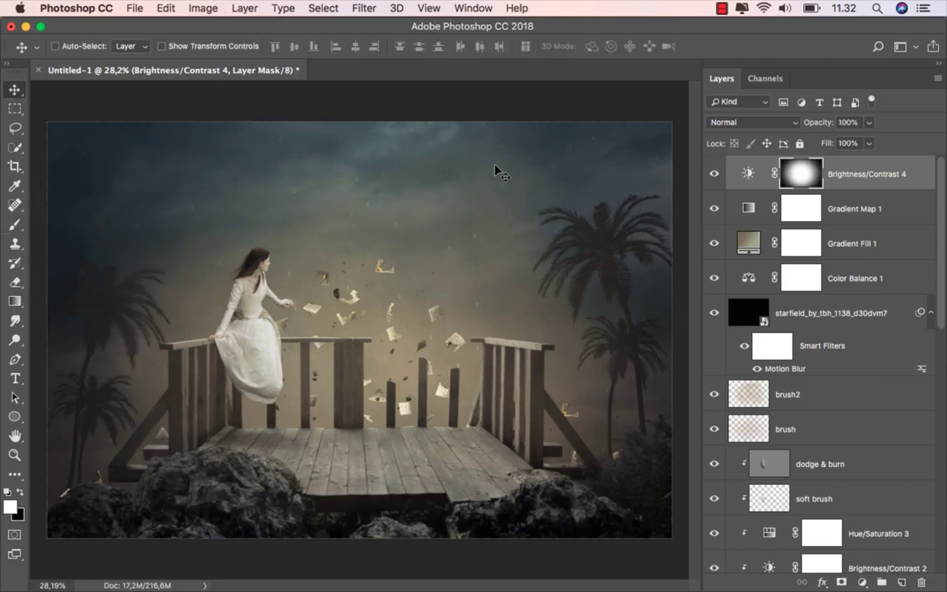
- Toggle the glow layer to compare, then select the brightness layer itself
{"action": "left_click", "coordinate": [713, 175]}
{"action": "left_click", "coordinate": [713, 174]}
{"action": "left_click", "coordinate": [753, 171]}
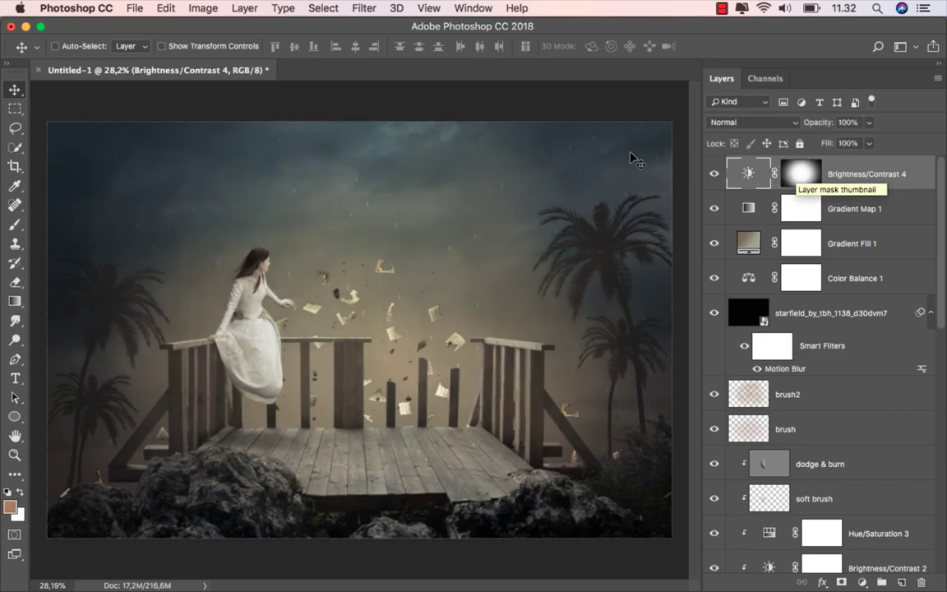
- Save the composite as ok.jpg in JPEG format at maximum quality 12
{"action": "left_click", "coordinate": [134, 8]}
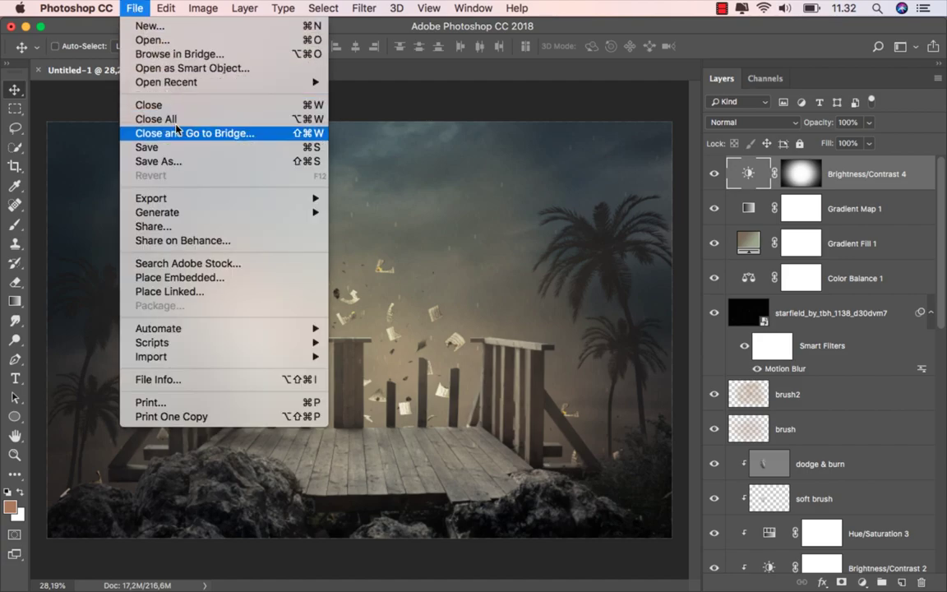
{"action": "left_click", "coordinate": [176, 159]}
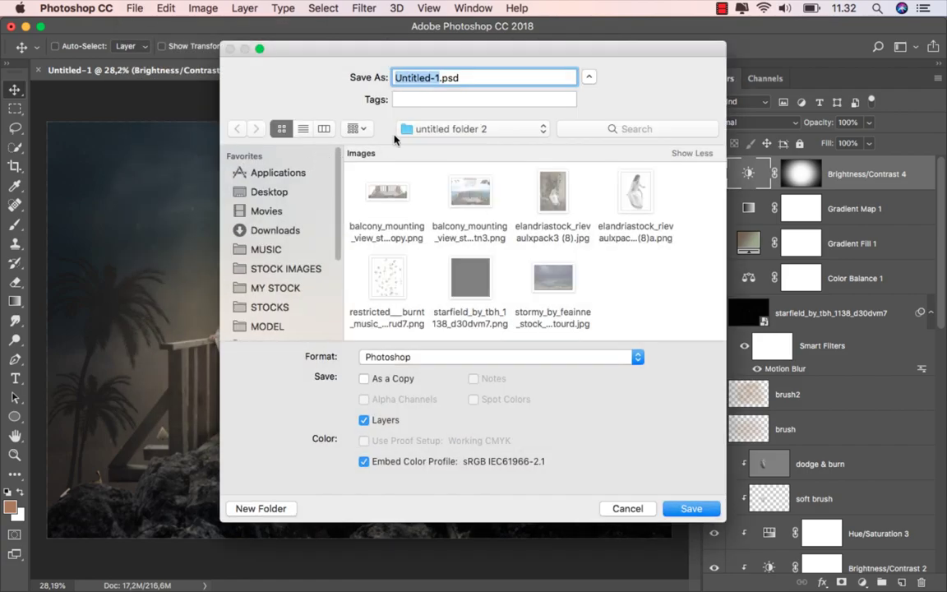
{"action": "type", "text": "ok"}
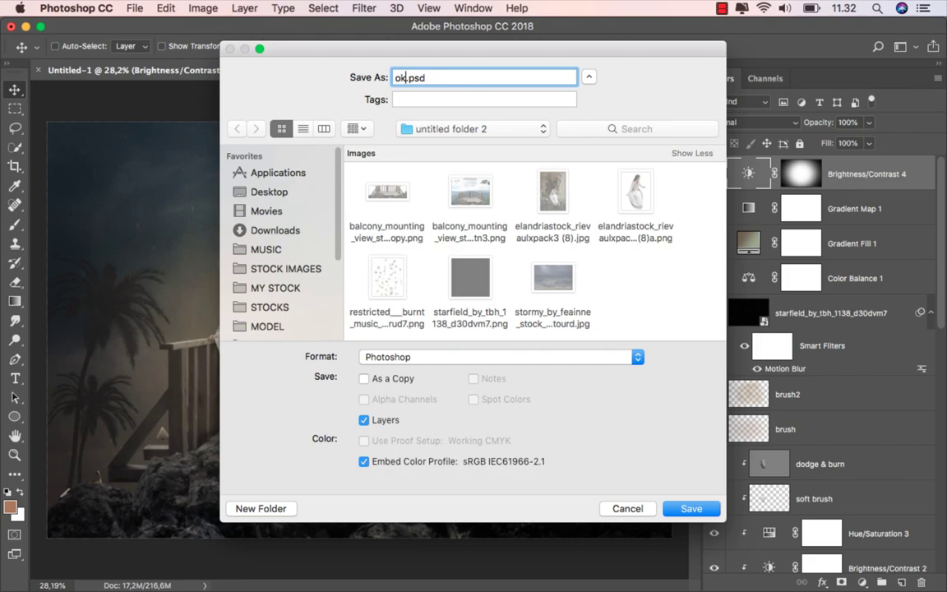
{"action": "left_click", "coordinate": [394, 357]}
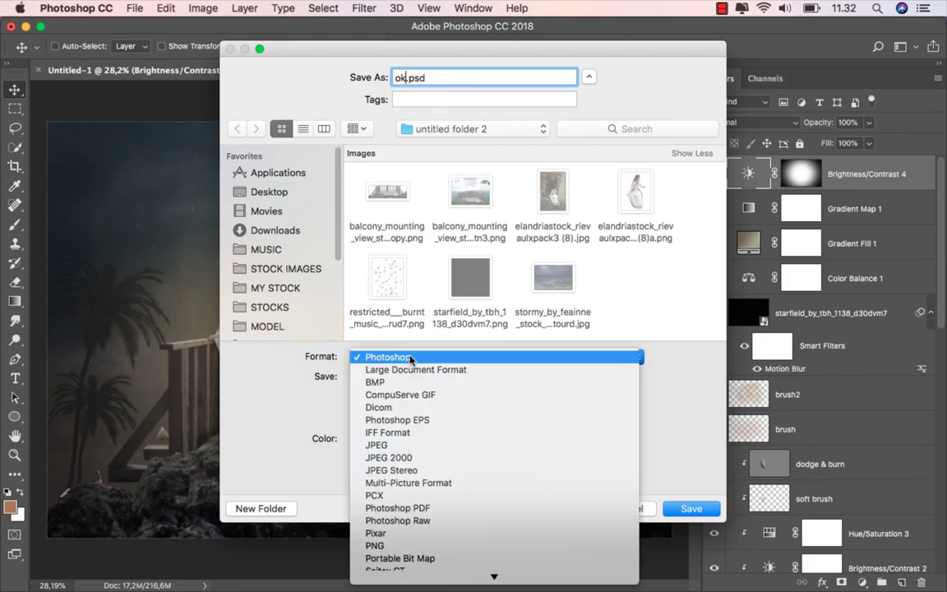
{"action": "left_click", "coordinate": [440, 445]}
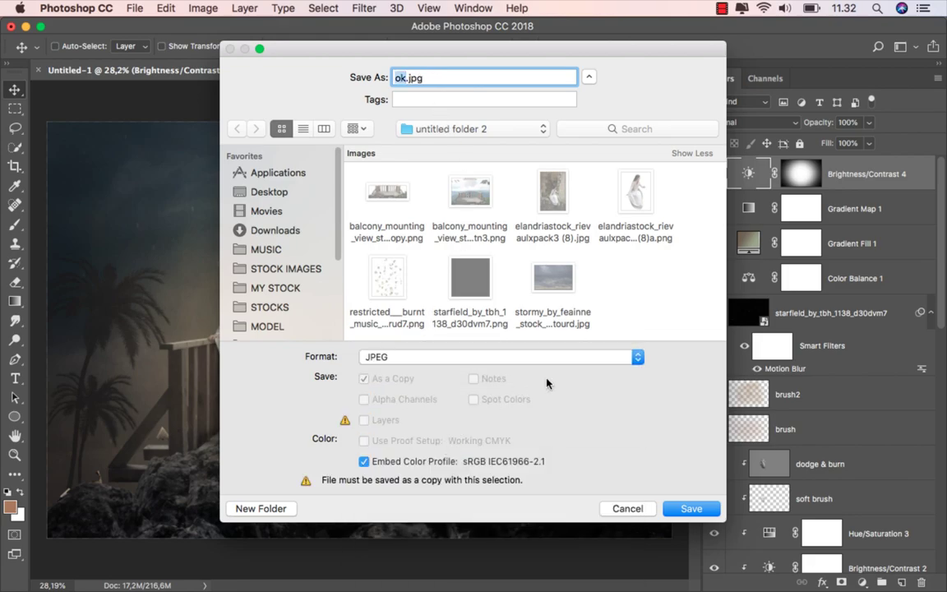
{"action": "left_click", "coordinate": [691, 508]}
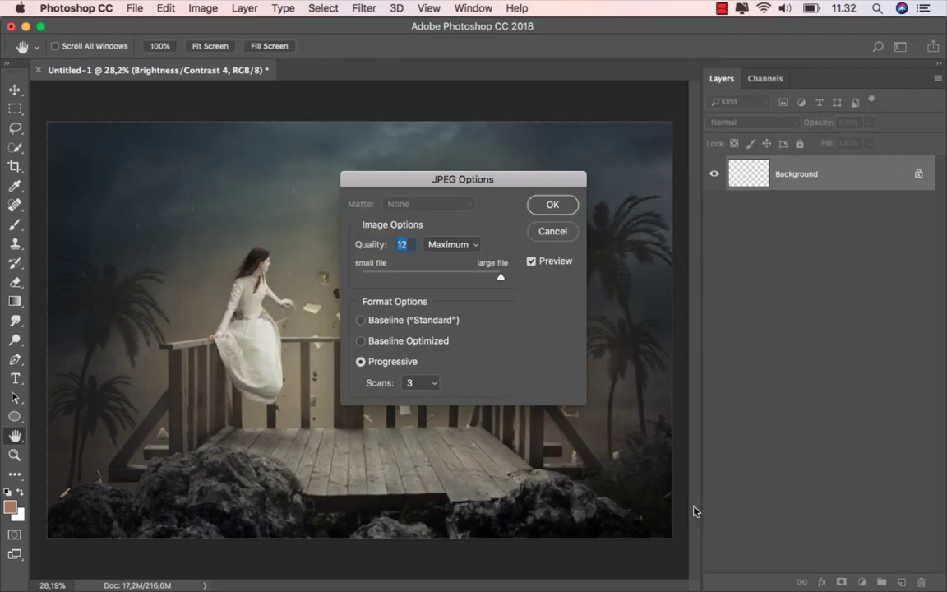
{"action": "left_click", "coordinate": [553, 205]}
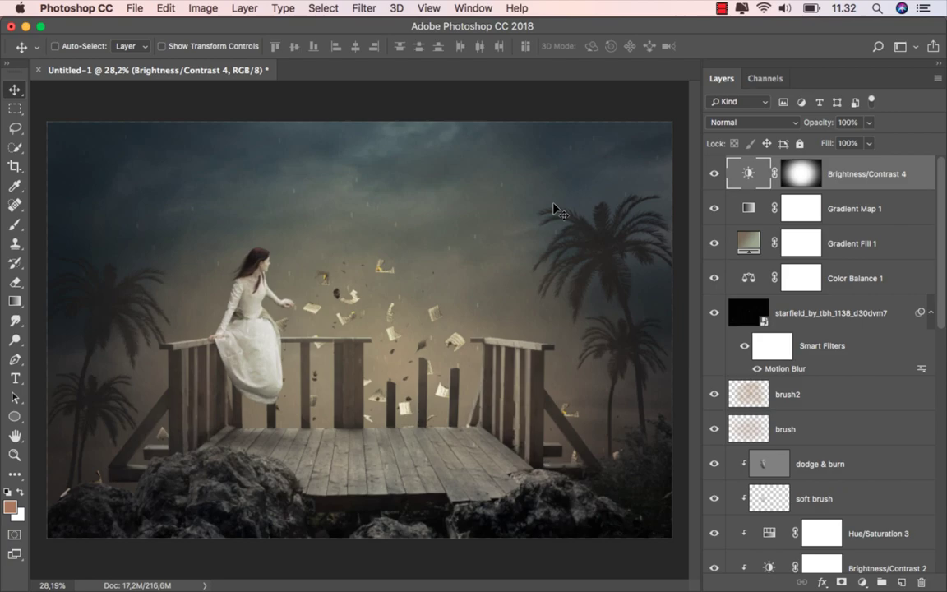
- Preview ok.jpg with Quick Look from its Finder folder
{"action": "mouse_move", "coordinate": [432, 590]}
{"action": "left_click", "coordinate": [417, 571]}
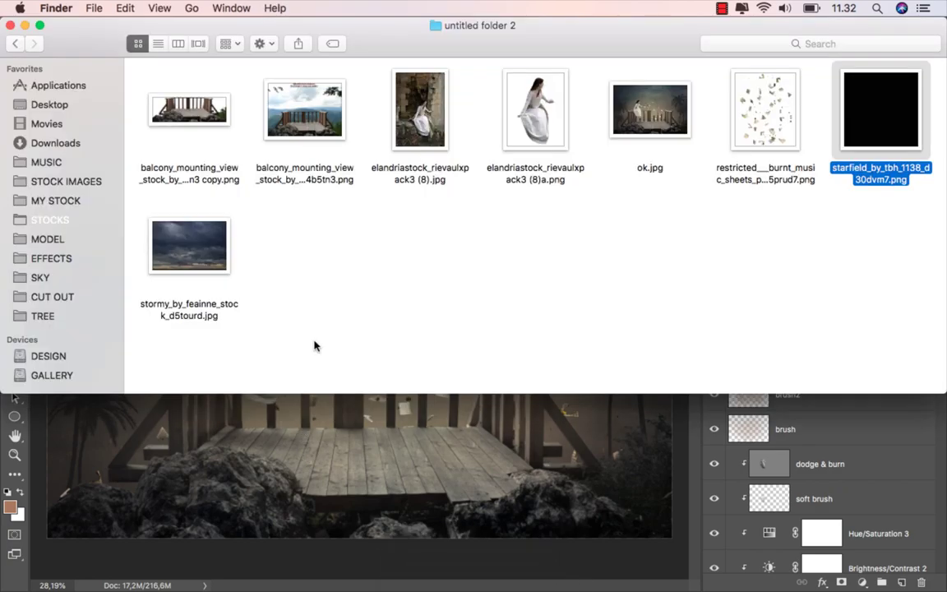
{"action": "left_click", "coordinate": [649, 127]}
{"action": "key", "text": "space"}
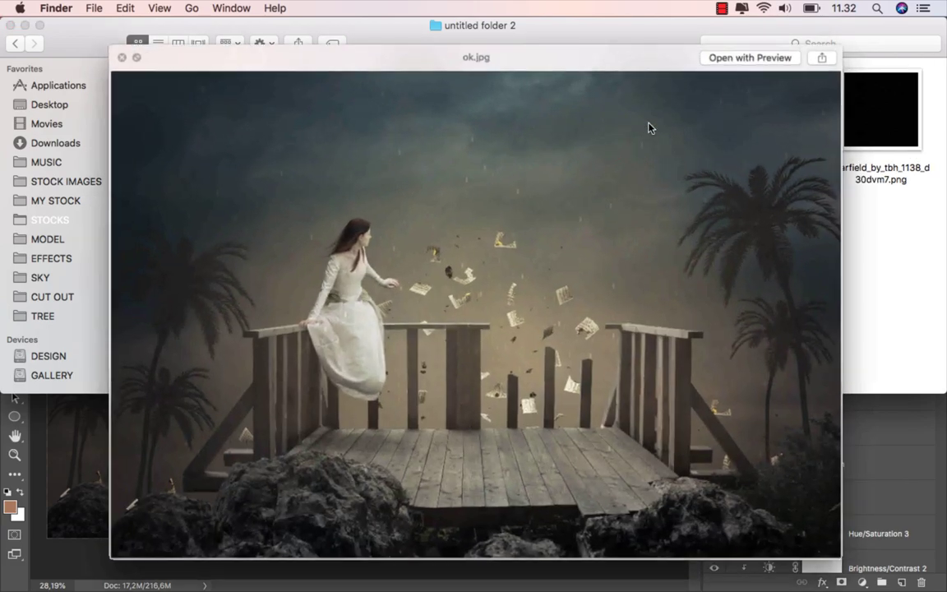